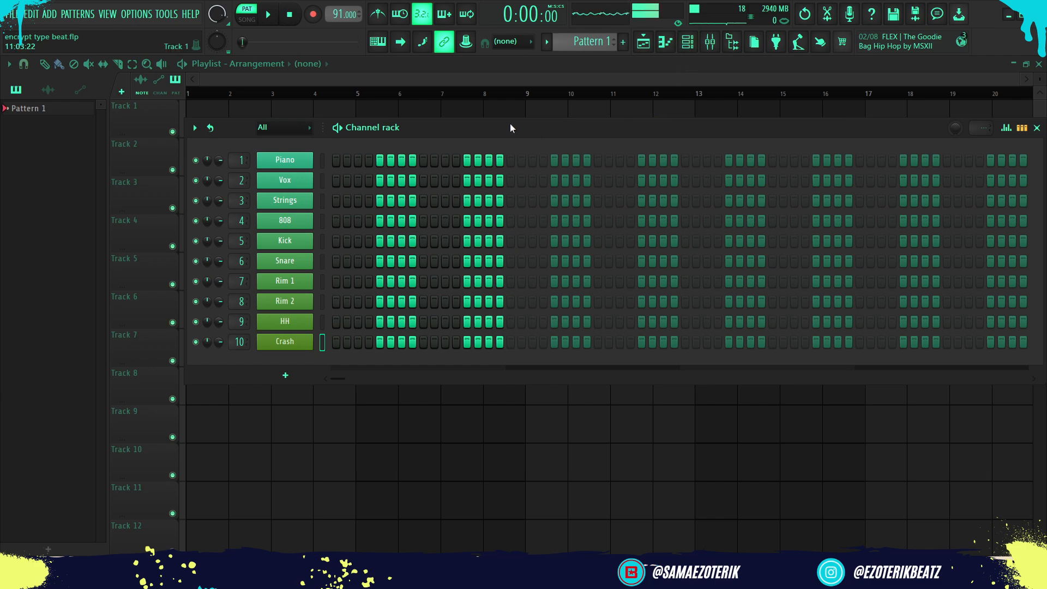
# Switch to the Chrome browser, search for "javo donn encrypt key and bpm" and open the Tunebat result for Encrypt
pyautogui.hotkey('alt', 'Tab')
pyautogui.click(370, 44)
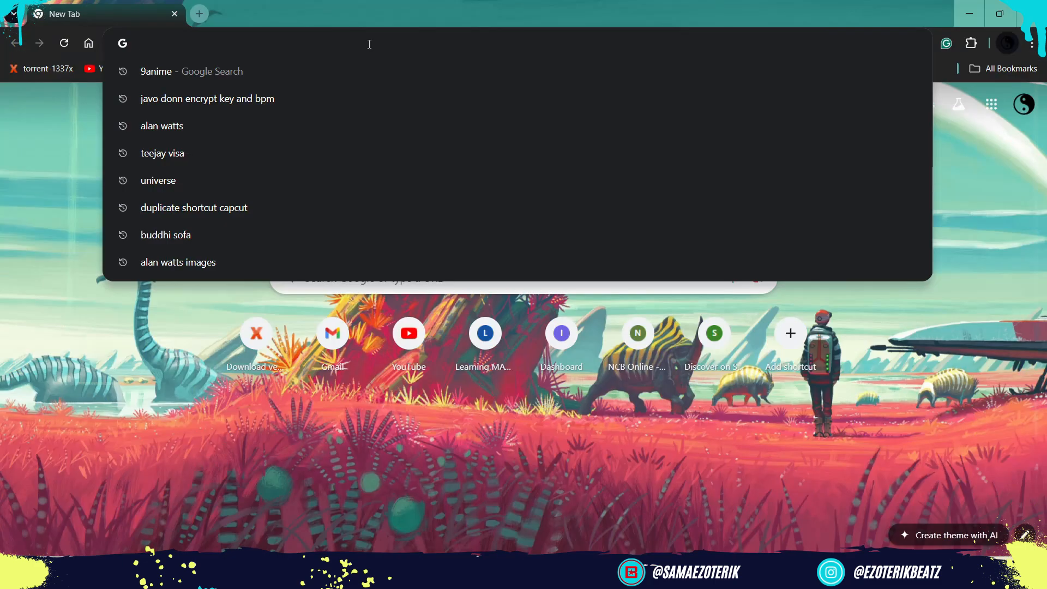
pyautogui.press('Down')
pyautogui.press('Down')
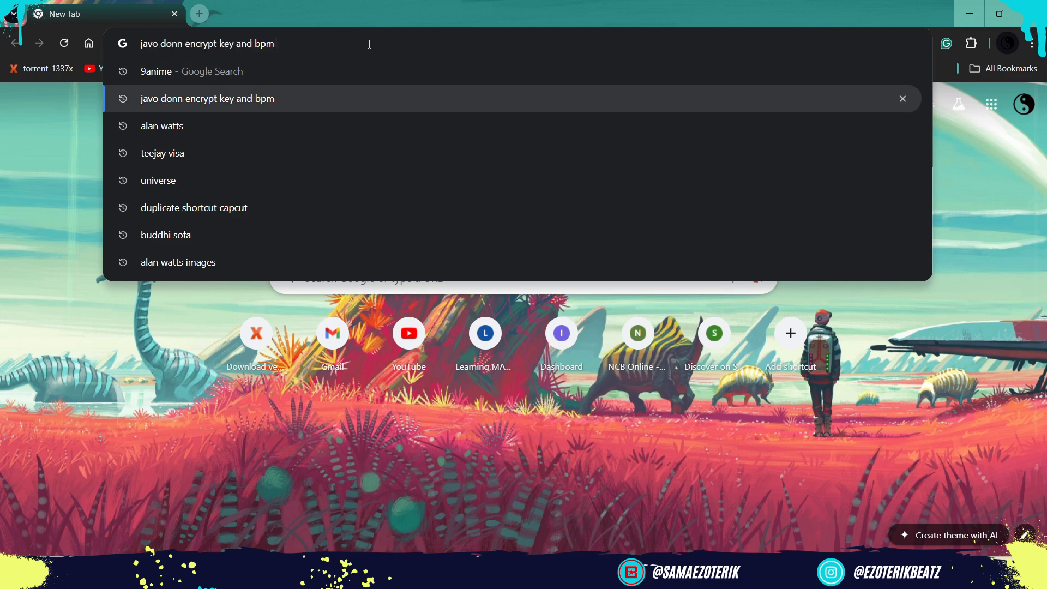
pyautogui.press('Return')
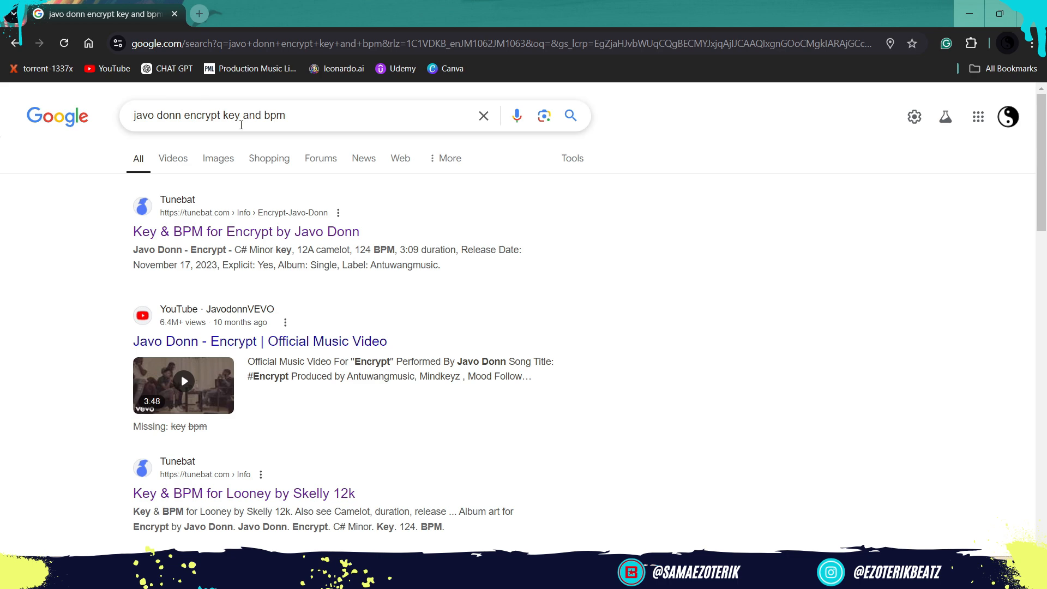
pyautogui.click(192, 234)
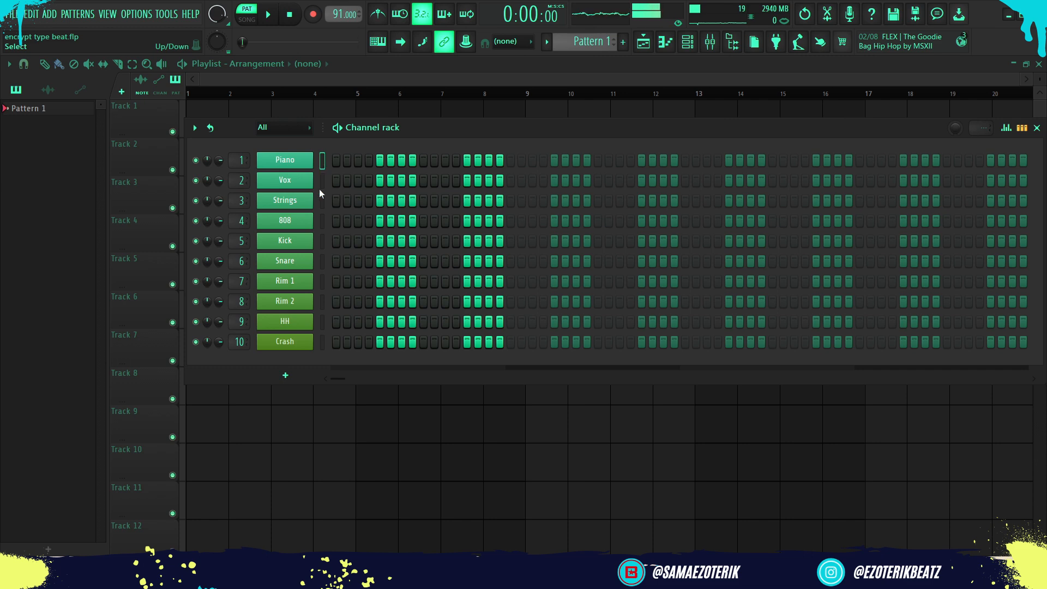
# Inspect the instrument plugins and presets loaded on the Piano, Vox and Strings channels, closing each one after viewing
pyautogui.click(289, 163)
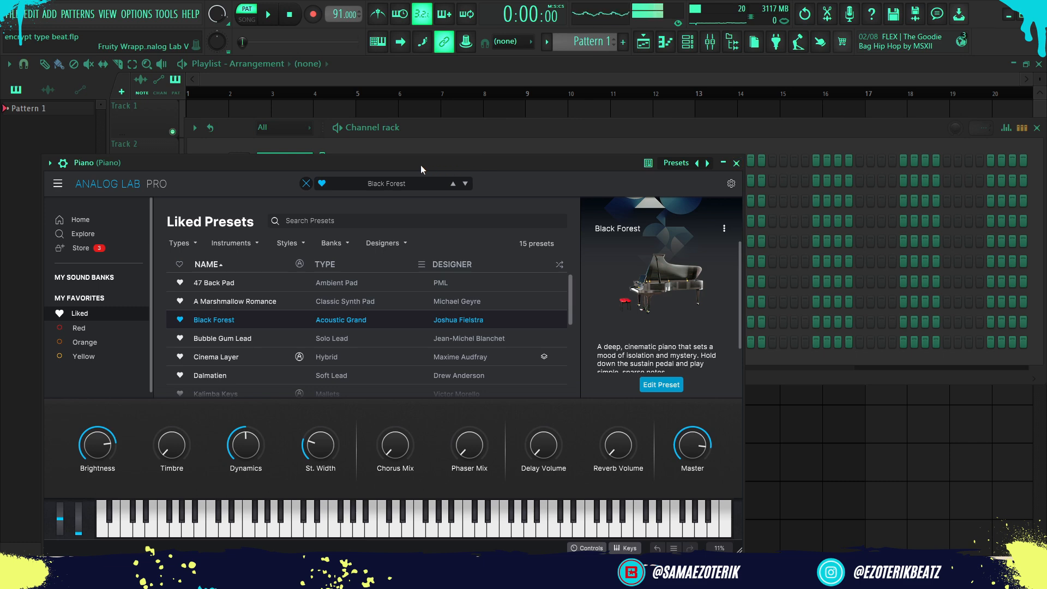
pyautogui.moveTo(420, 164); pyautogui.dragTo(499, 154)
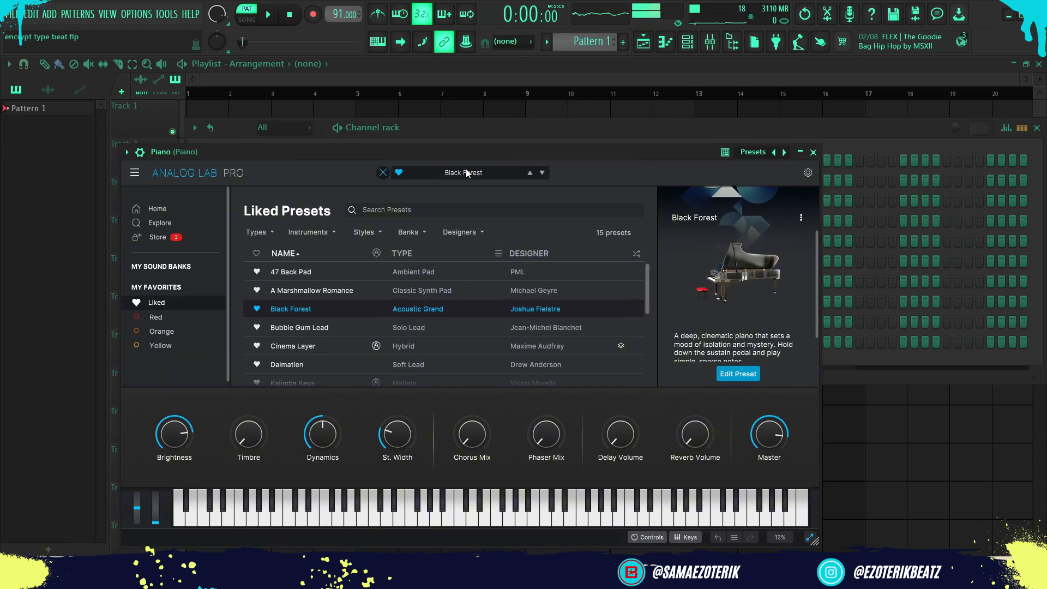
pyautogui.click(814, 152)
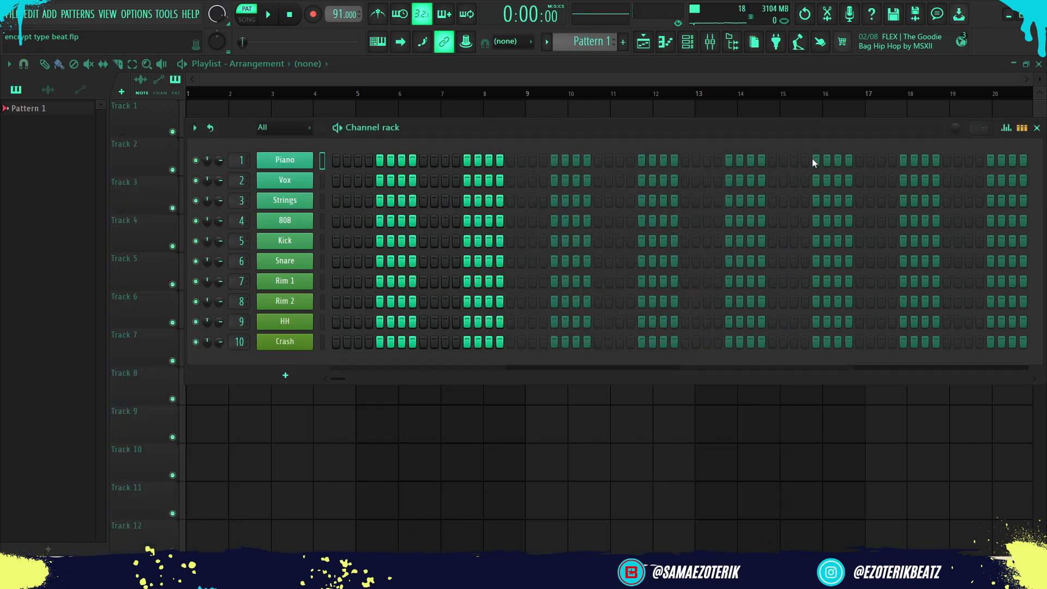
pyautogui.click(279, 181)
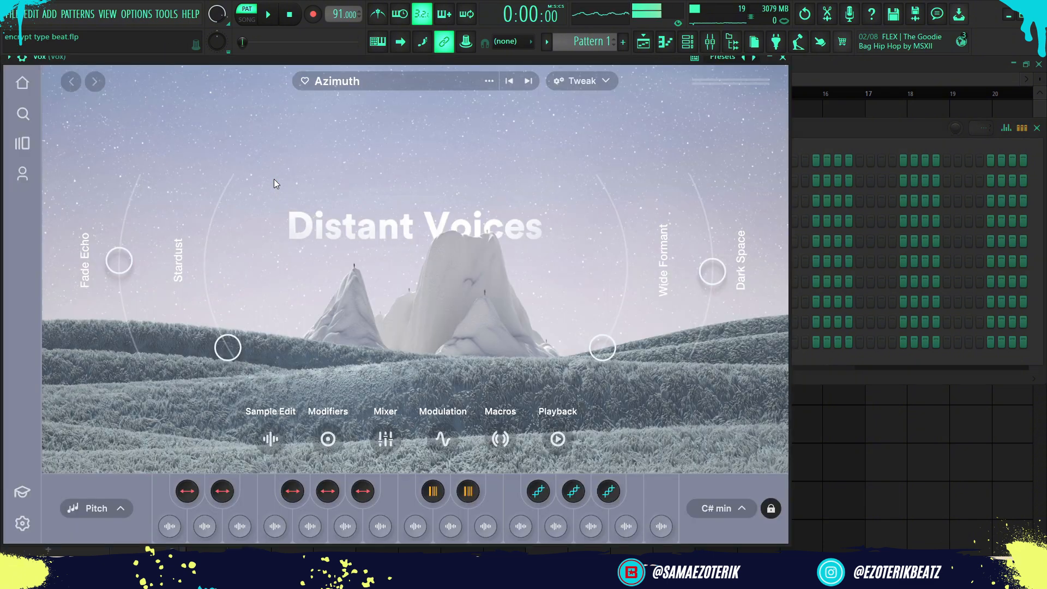
pyautogui.moveTo(330, 64); pyautogui.dragTo(385, 94)
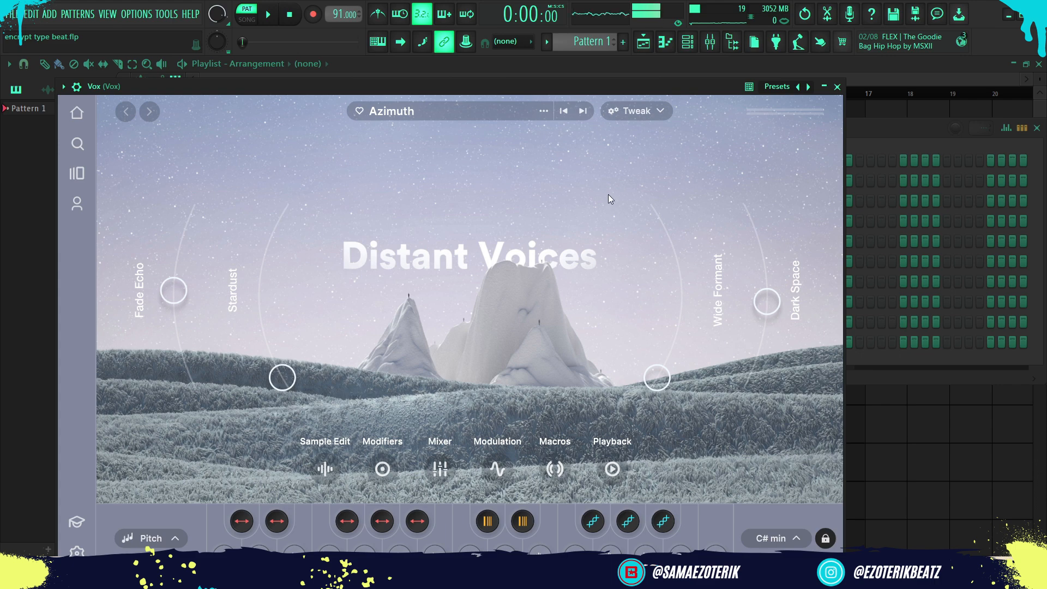
pyautogui.click(838, 88)
pyautogui.click(285, 199)
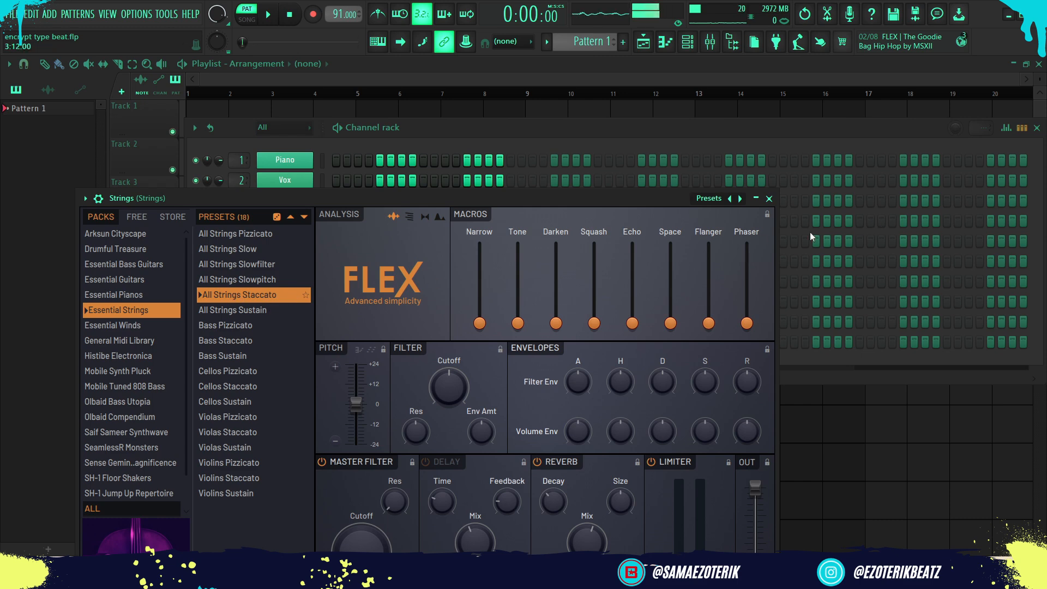
pyautogui.click(769, 198)
pyautogui.click(323, 220)
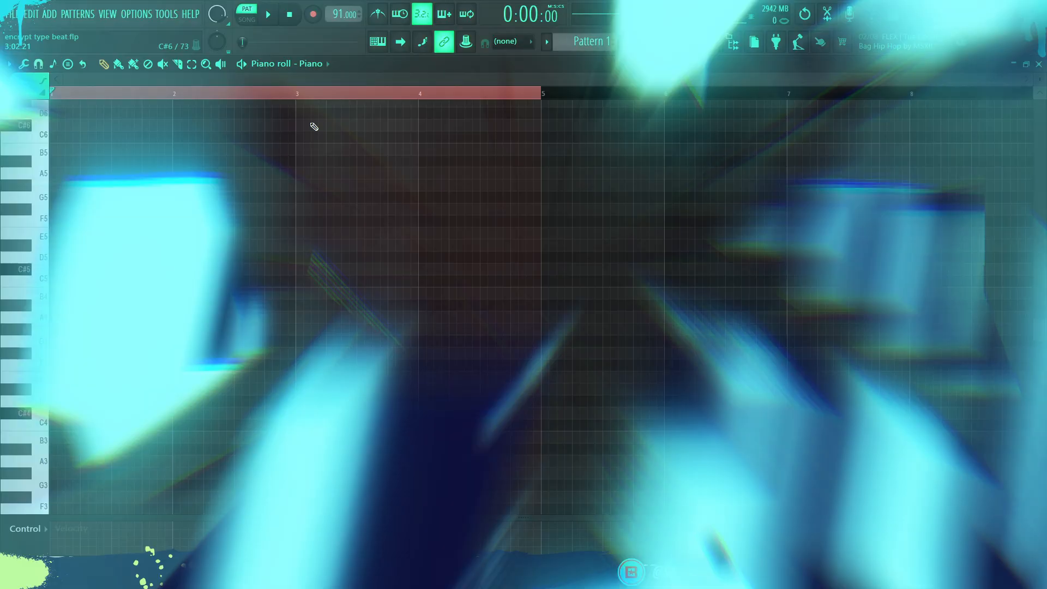
# Draw one-bar C#5, E5 and G#5 notes in the Piano's piano roll from bar 1, each starting one step after the previous
pyautogui.click(235, 92)
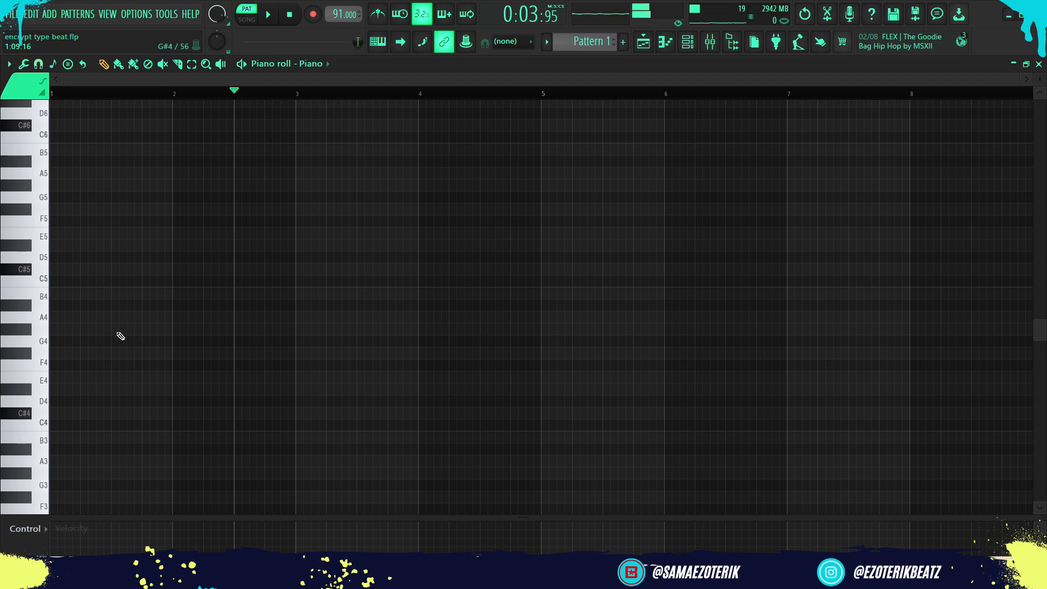
pyautogui.moveTo(77, 282)
pyautogui.mouseDown()
pyautogui.moveTo(57, 254)
pyautogui.moveTo(61, 274)
pyautogui.mouseUp()
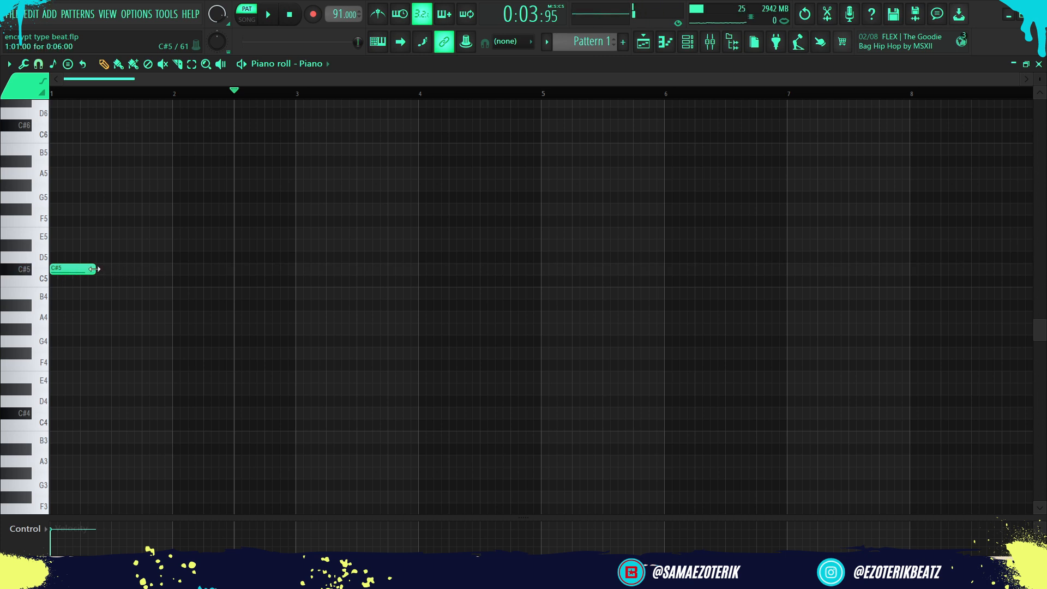
pyautogui.moveTo(96, 269); pyautogui.dragTo(172, 278)
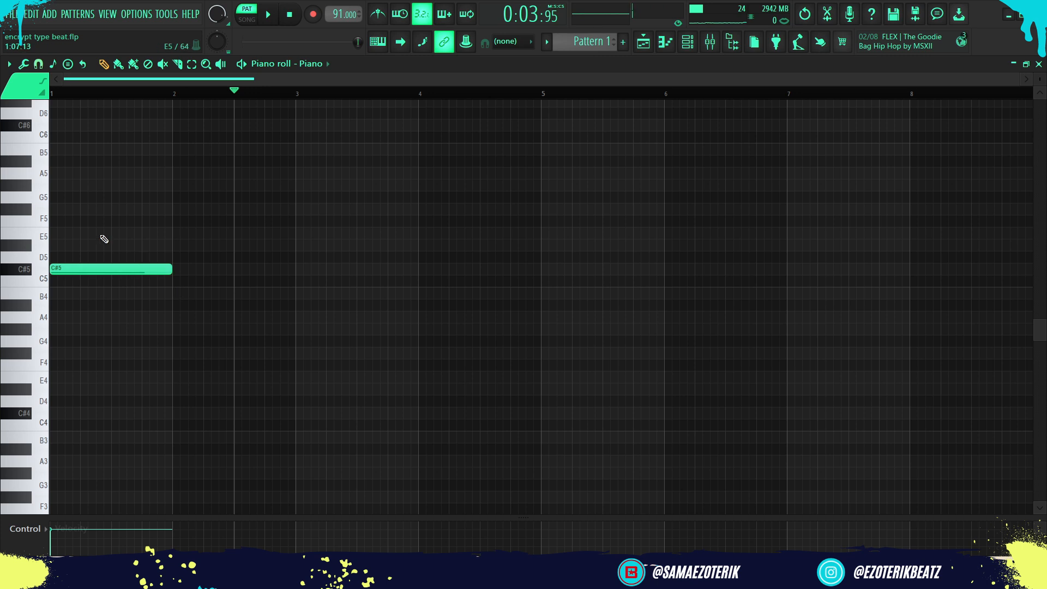
pyautogui.moveTo(1041, 336); pyautogui.dragTo(1038, 306)
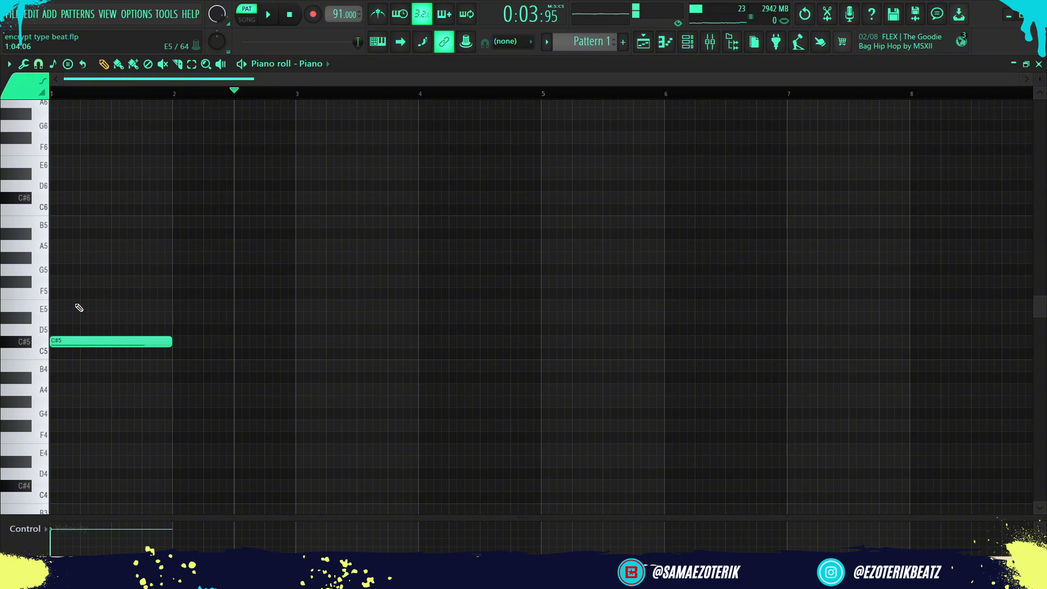
pyautogui.scroll(4, 61, 304)
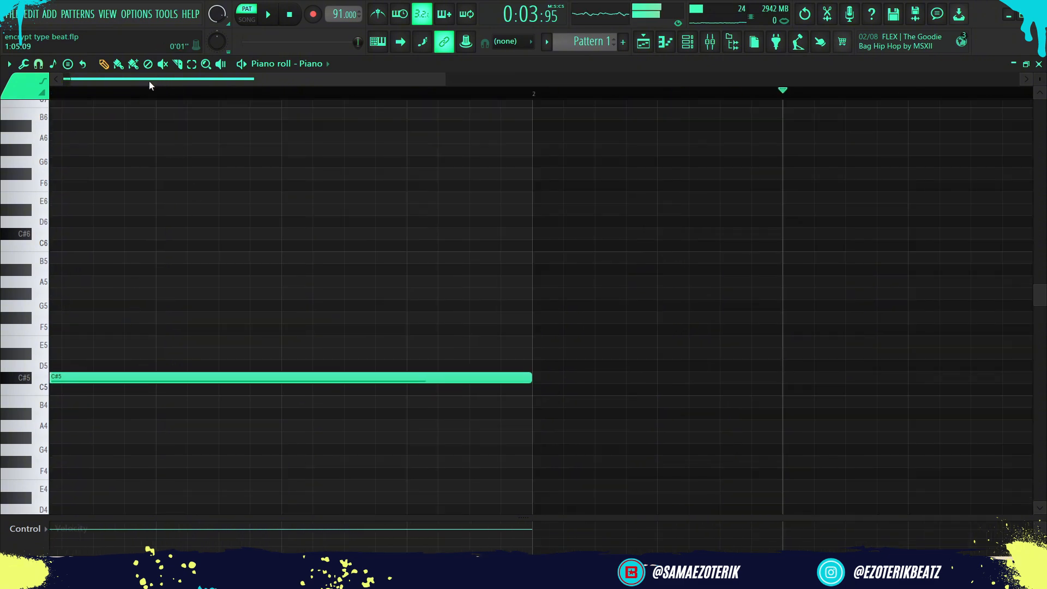
pyautogui.click(83, 347)
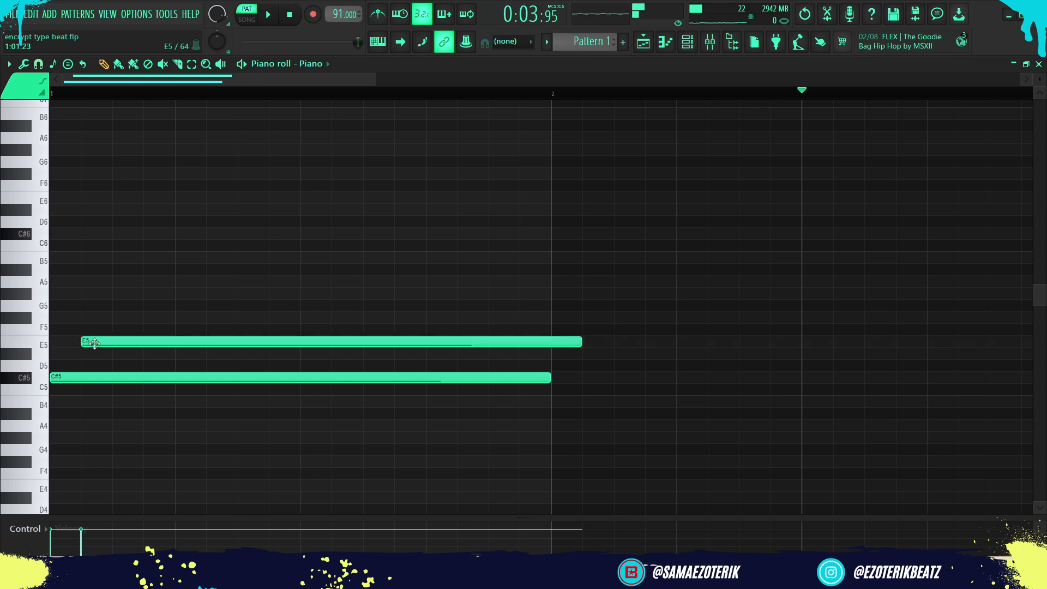
pyautogui.click(116, 294)
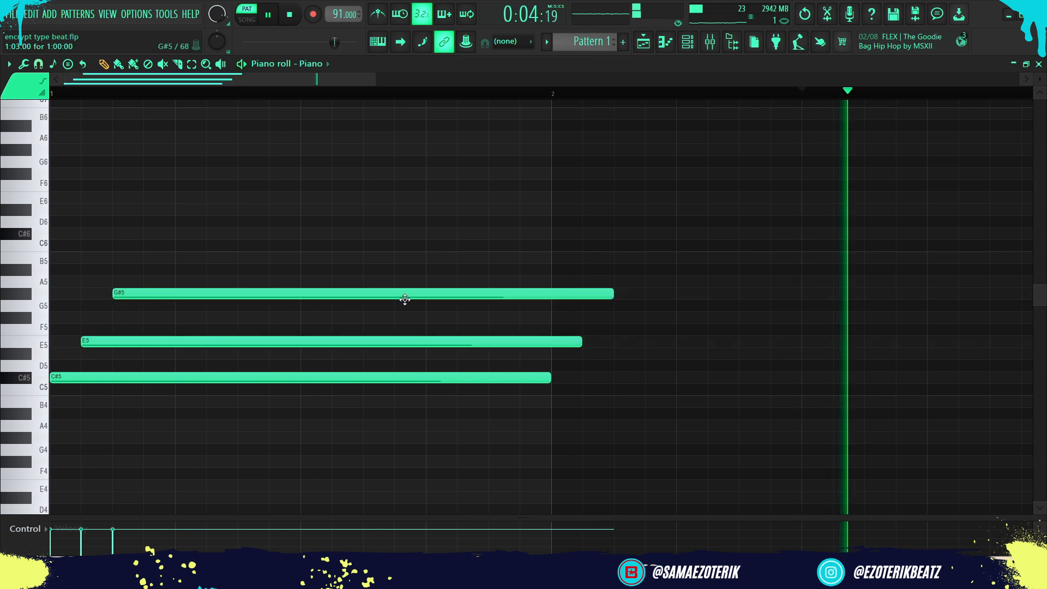
# Play the pattern from the beginning to audition the staggered C#5, E5 and G#5 chord
pyautogui.click(268, 14)
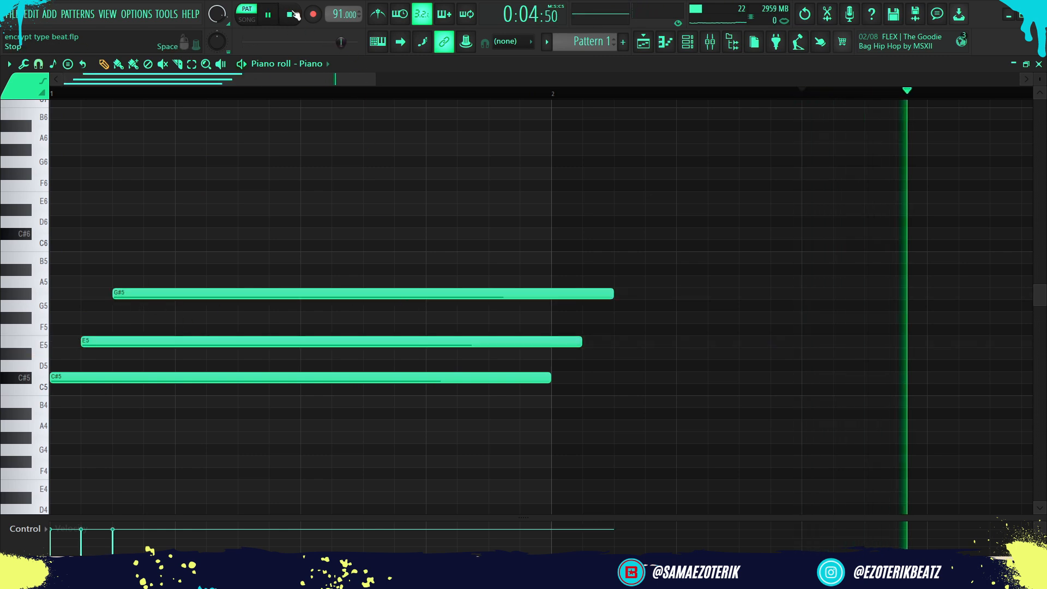
pyautogui.click(290, 14)
pyautogui.click(294, 15)
pyautogui.click(271, 14)
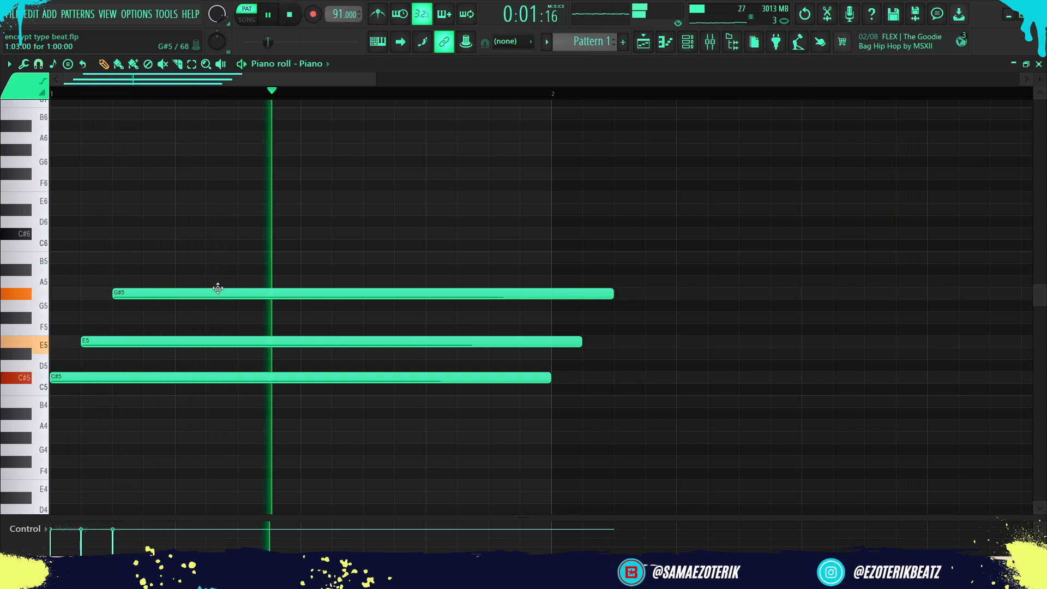
pyautogui.scroll(-3, 218, 288)
pyautogui.press('space')
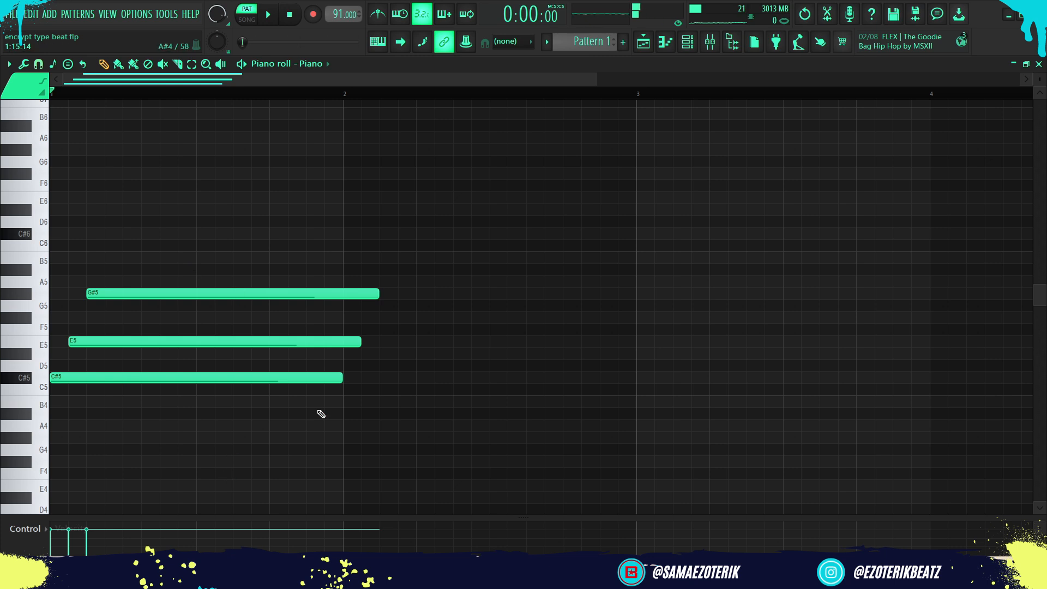
# Shorten all three chord notes together so the G#5 ends exactly at bar 2, and listen to the chord
pyautogui.moveTo(375, 429); pyautogui.dragTo(344, 264)
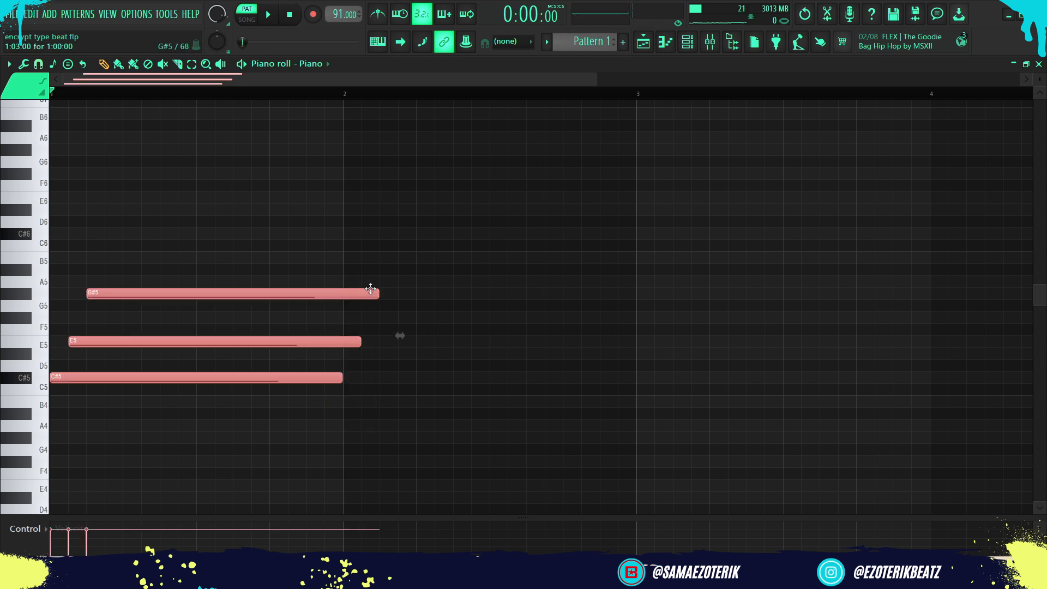
pyautogui.moveTo(378, 296); pyautogui.dragTo(342, 309)
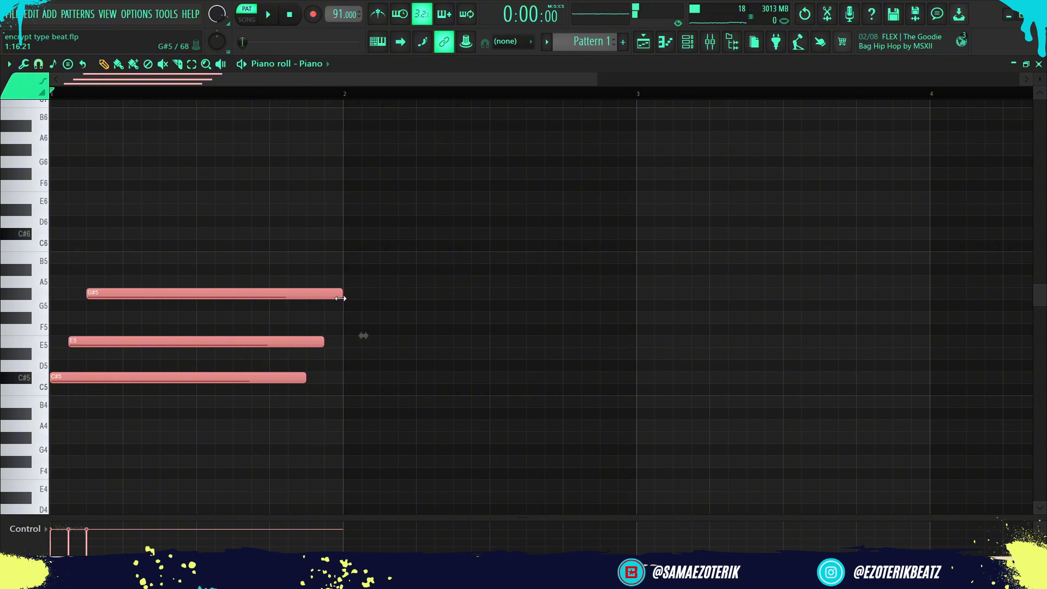
pyautogui.press('space')
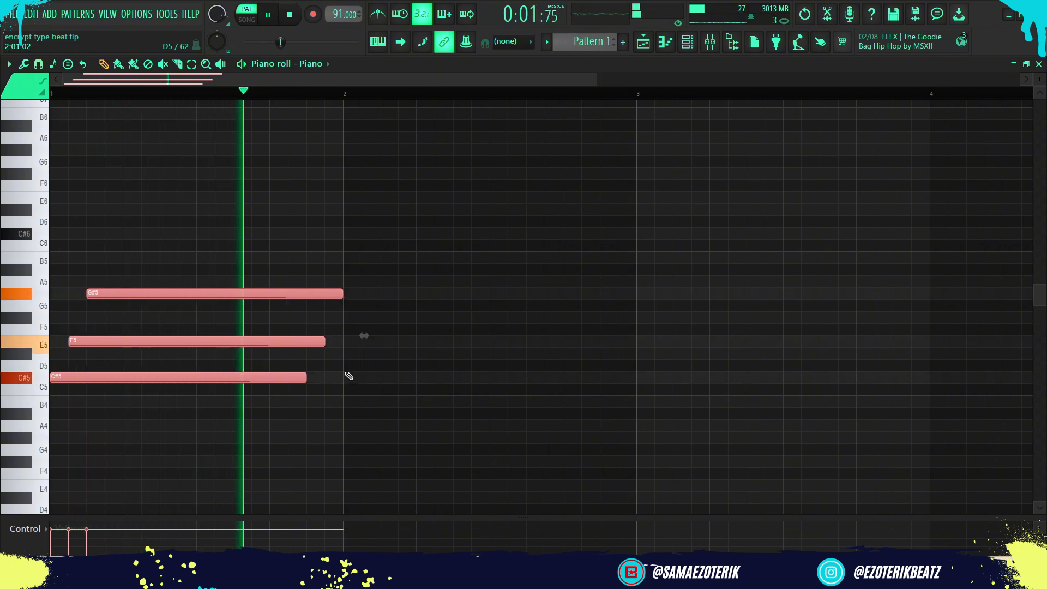
pyautogui.press('space')
# Draw a second staggered chord of B4, D#5 and F#5 starting at bar 2, and play both chords
pyautogui.click(347, 404)
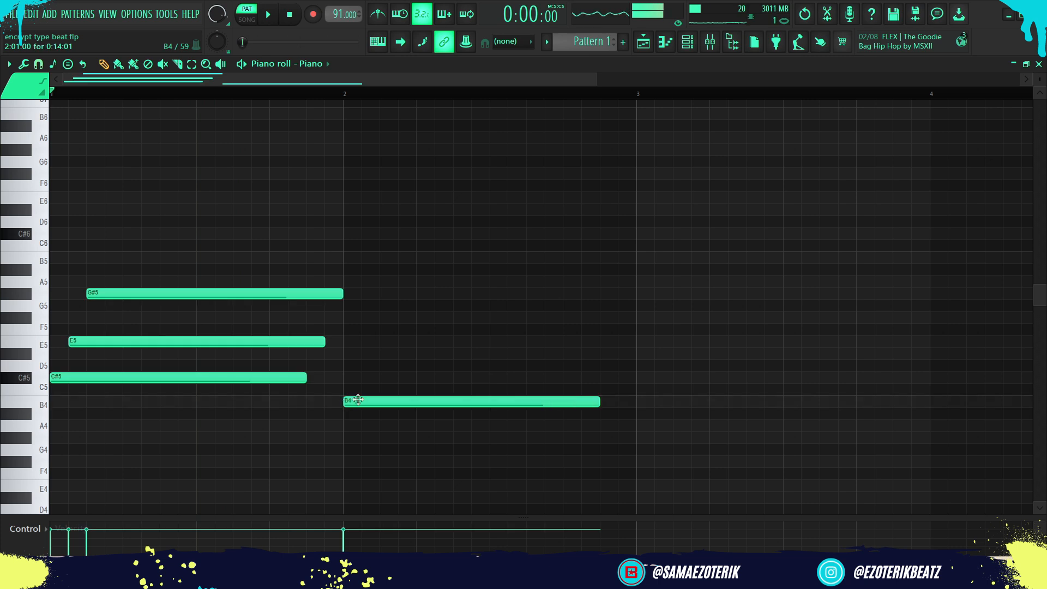
pyautogui.click(364, 354)
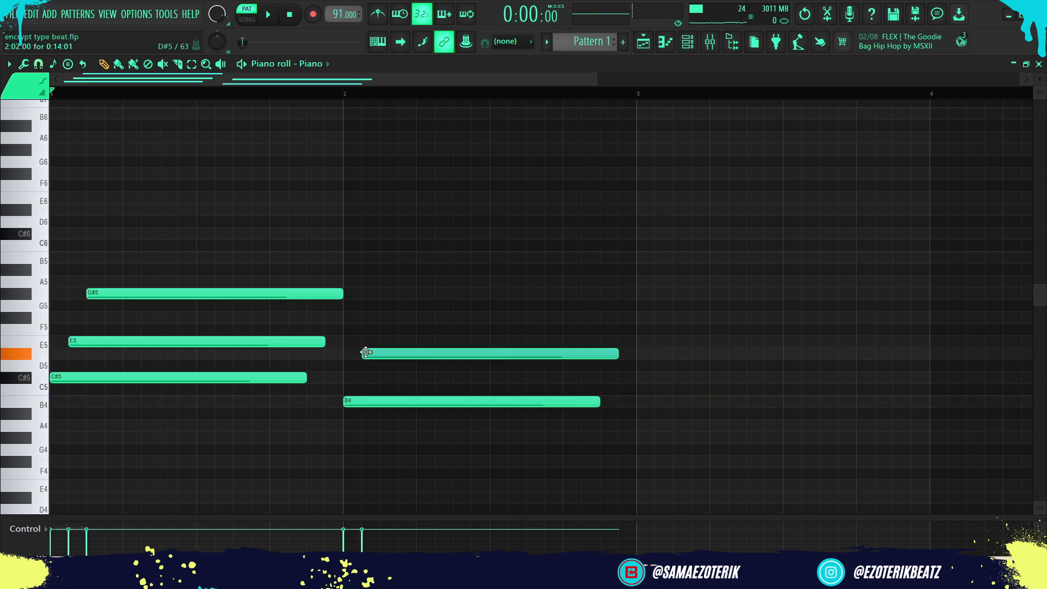
pyautogui.click(382, 318)
pyautogui.press('space')
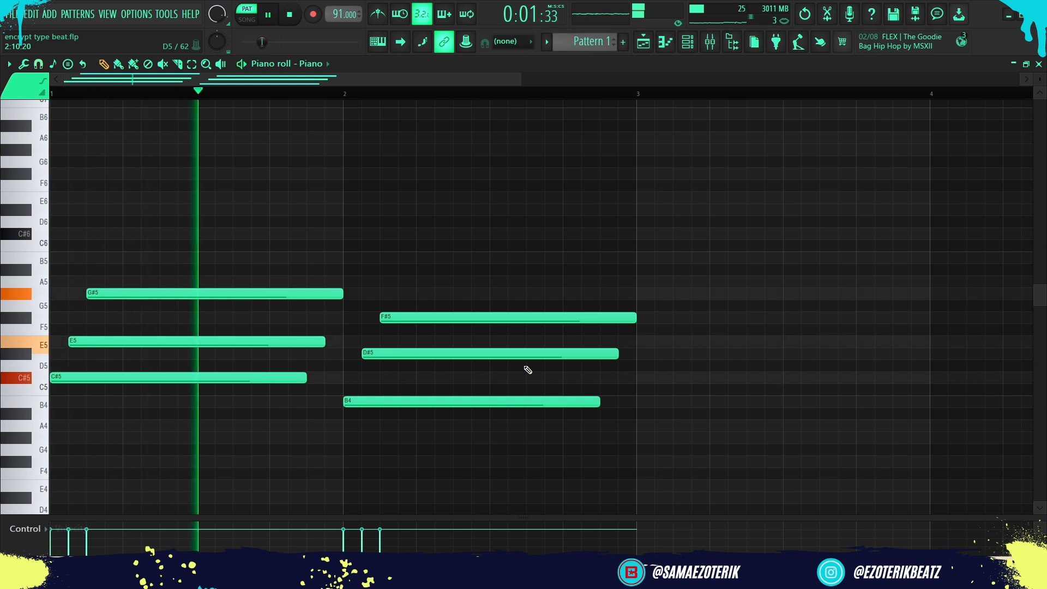
pyautogui.scroll(-3, 375, 418)
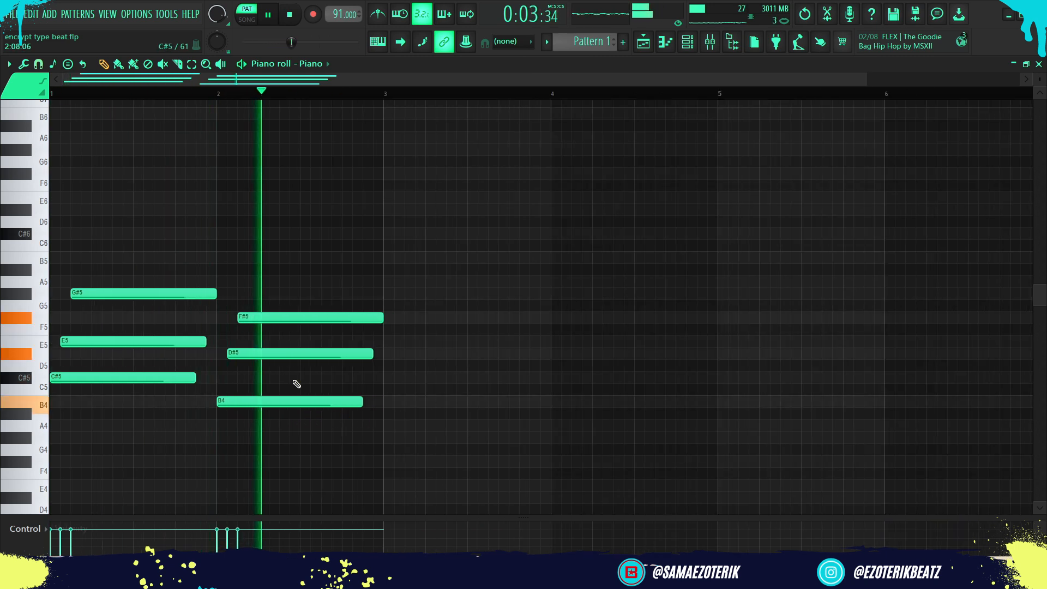
pyautogui.press('space')
# Transpose the bar 2 chord down two semitones to A4, C#5 and E5, and audition the progression
pyautogui.moveTo(307, 443); pyautogui.dragTo(296, 293)
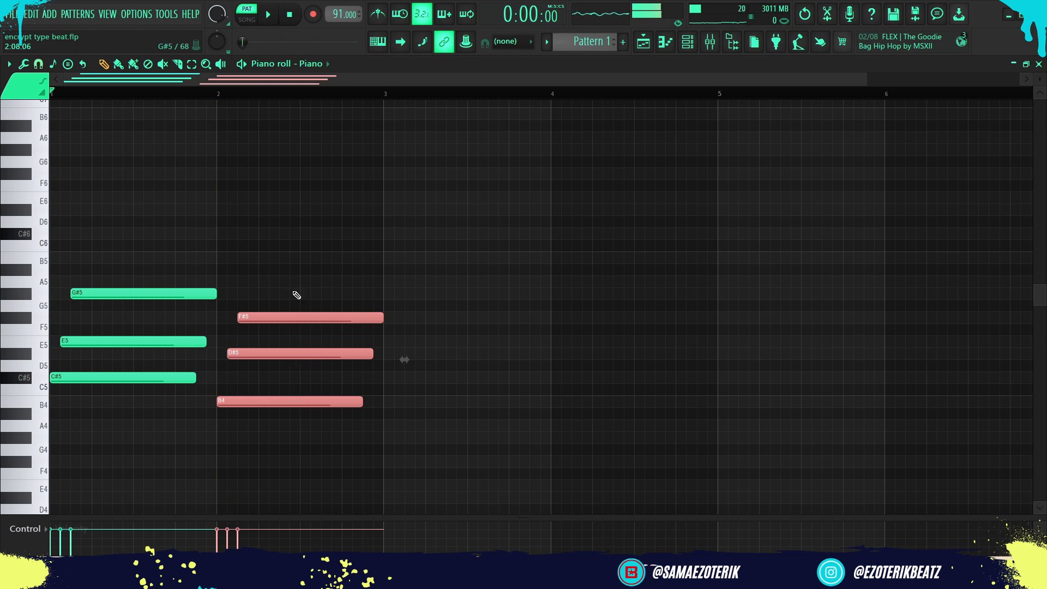
pyautogui.hotkey('shift', 'Down')
pyautogui.hotkey('shift', 'Down')
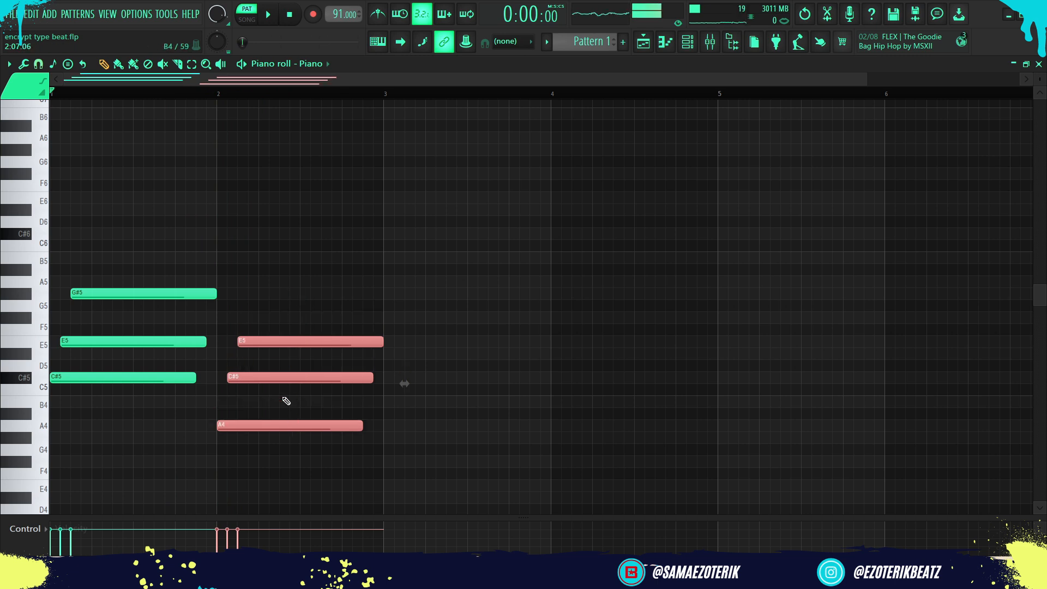
pyautogui.press('space')
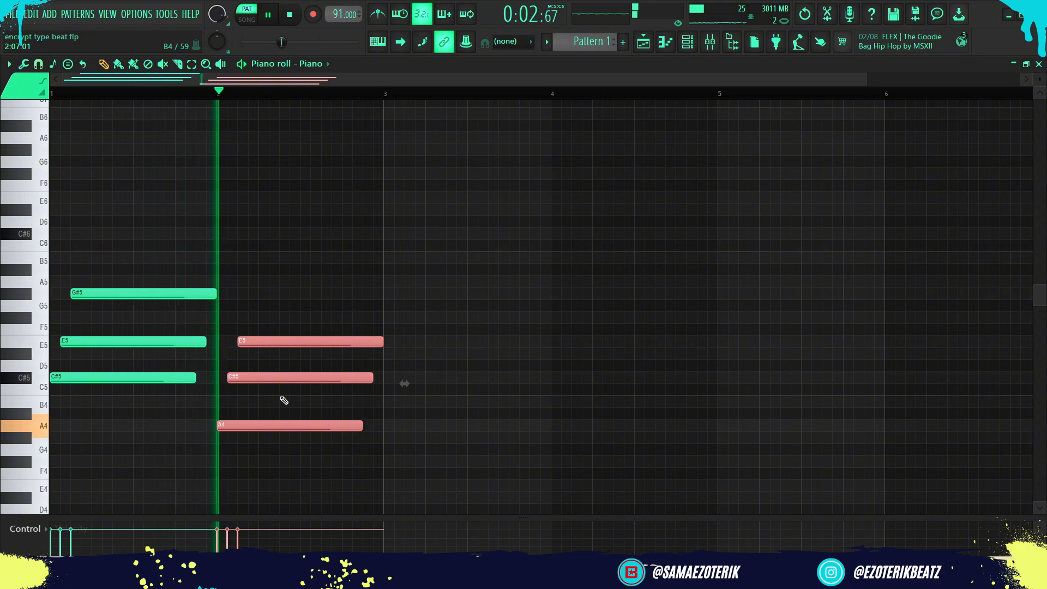
pyautogui.scroll(-3, 284, 401)
pyautogui.press('space')
# Shorten the A4, C#5 and E5 notes together to about six steps so the E5 ends halfway through bar 2, and listen
pyautogui.moveTo(343, 461); pyautogui.dragTo(303, 270)
pyautogui.moveTo(330, 341); pyautogui.dragTo(261, 367)
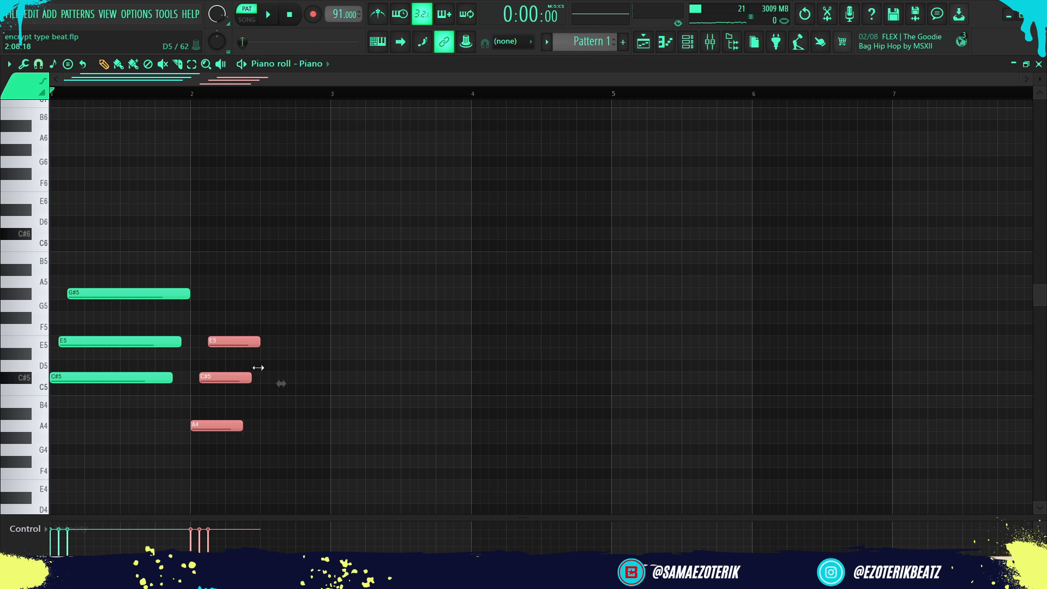
pyautogui.press('space')
pyautogui.press('space')
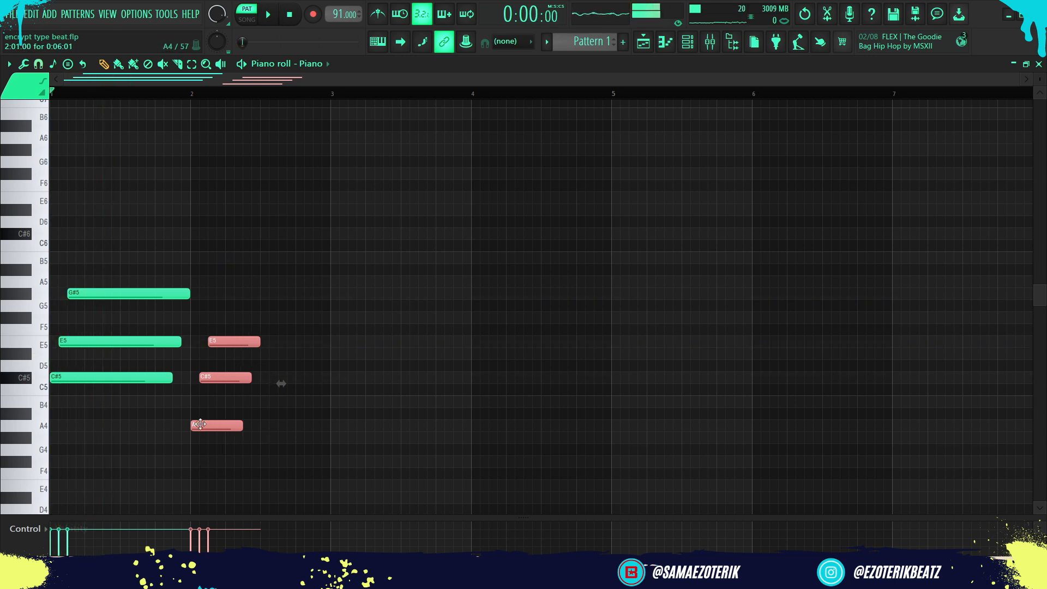
# Draw a third staggered chord of B4, D#5 and F#5 starting halfway through bar 2, and play the progression
pyautogui.scroll(3, 256, 440)
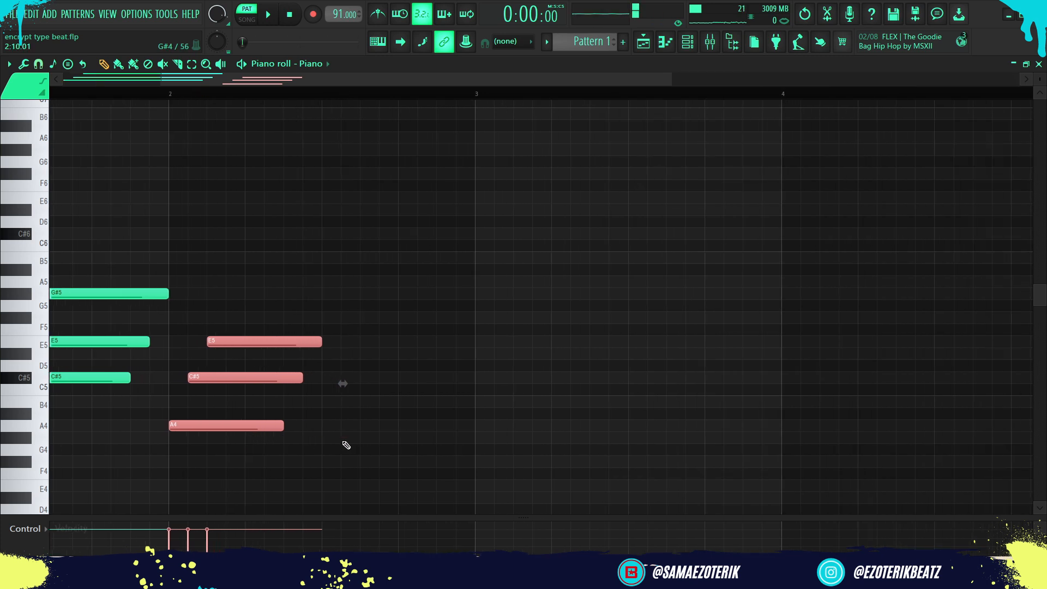
pyautogui.click(327, 403)
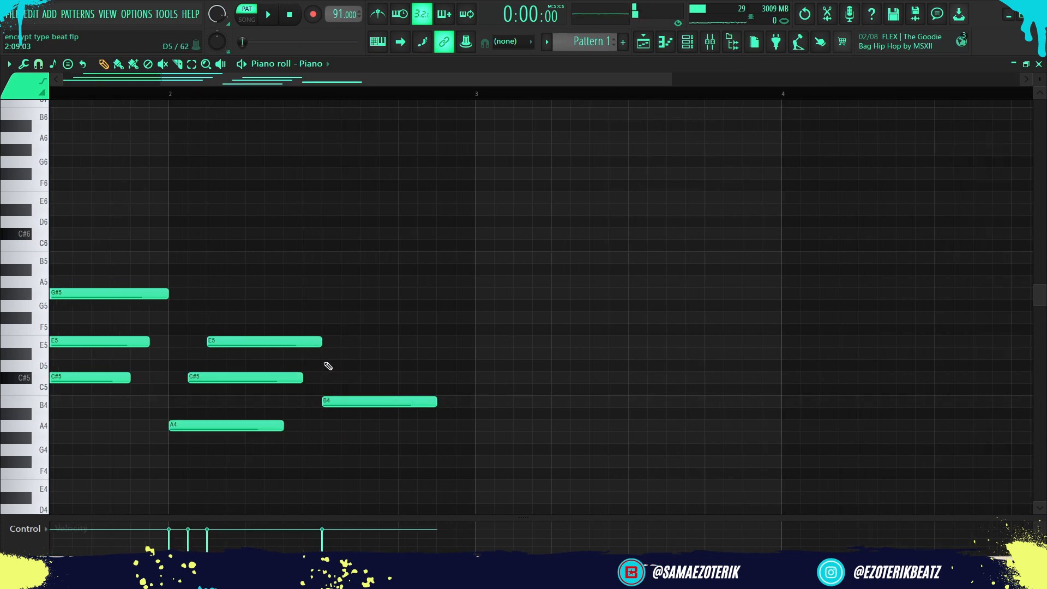
pyautogui.click(343, 354)
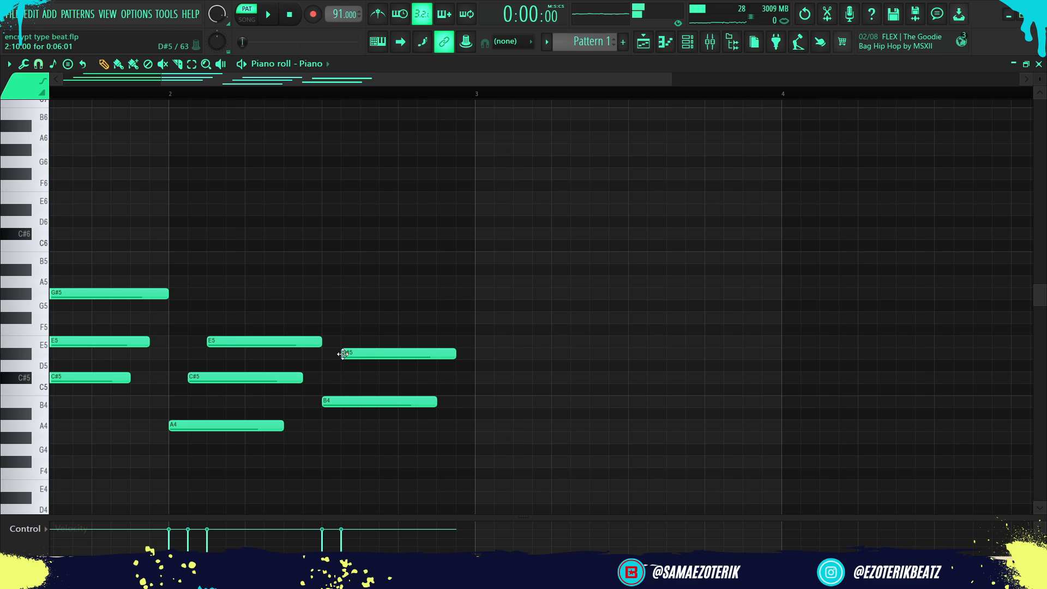
pyautogui.click(362, 317)
pyautogui.press('space')
pyautogui.scroll(-3, 583, 391)
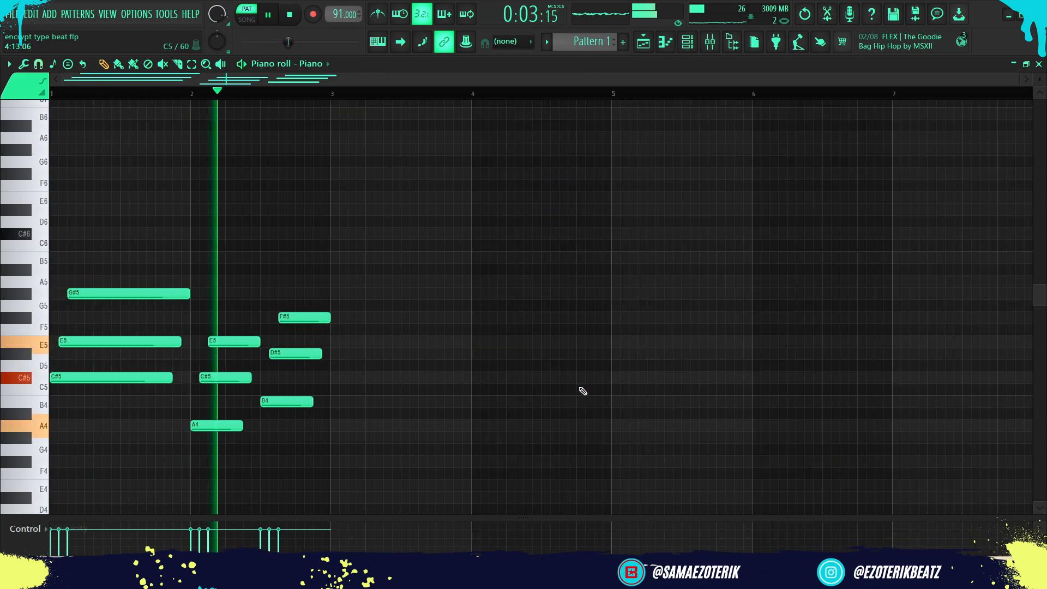
pyautogui.press('space')
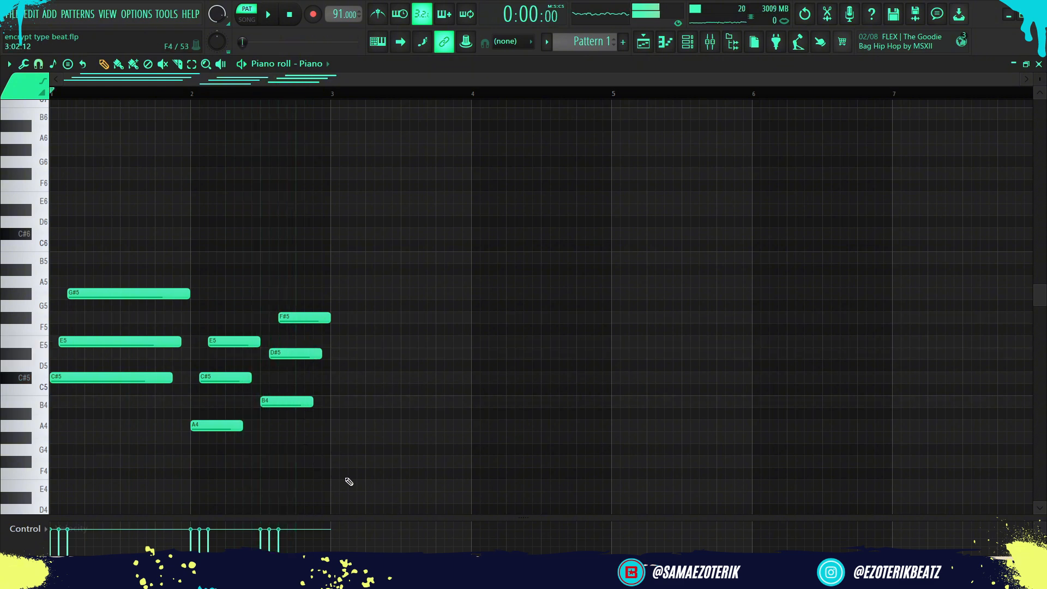
# Duplicate the whole two-bar chord progression into bars 3 and 4, and listen to all four bars
pyautogui.moveTo(381, 479); pyautogui.dragTo(50, 289)
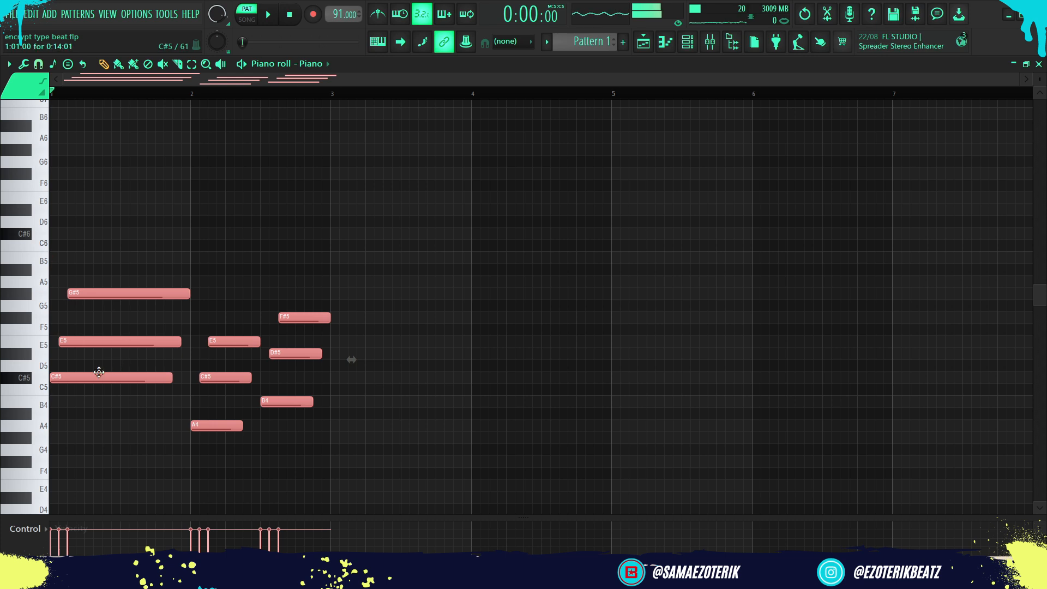
pyautogui.hotkey('ctrl', 'b')
pyautogui.moveTo(385, 426); pyautogui.dragTo(358, 424)
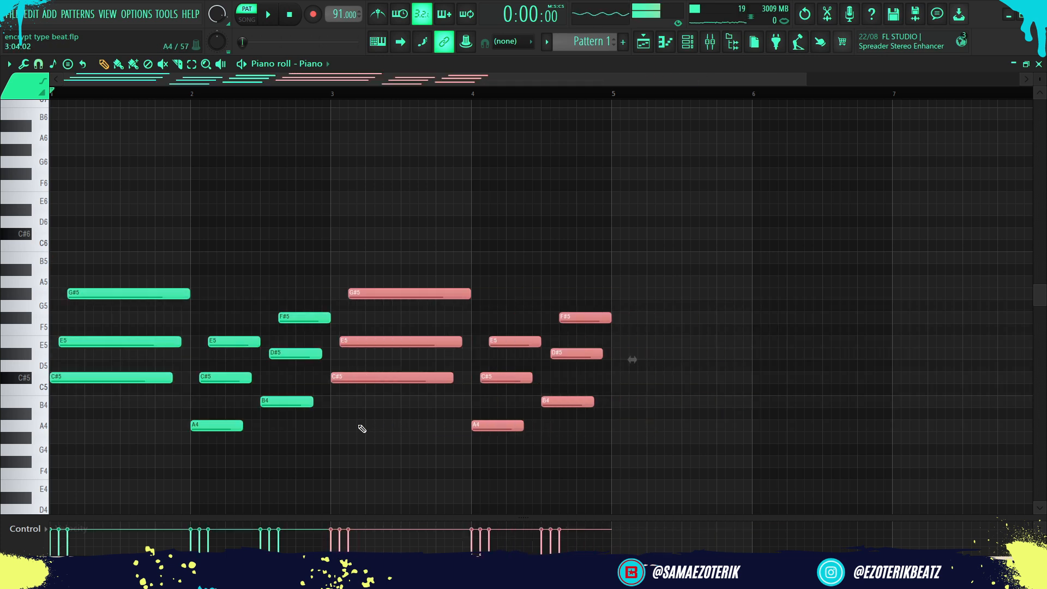
pyautogui.scroll(-2, 360, 428)
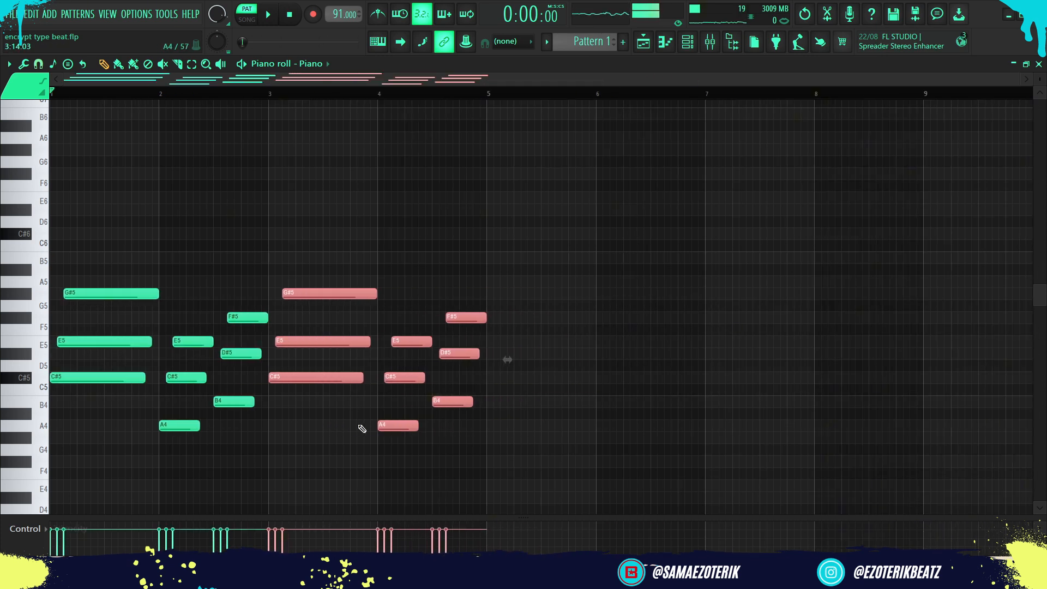
pyautogui.press('space')
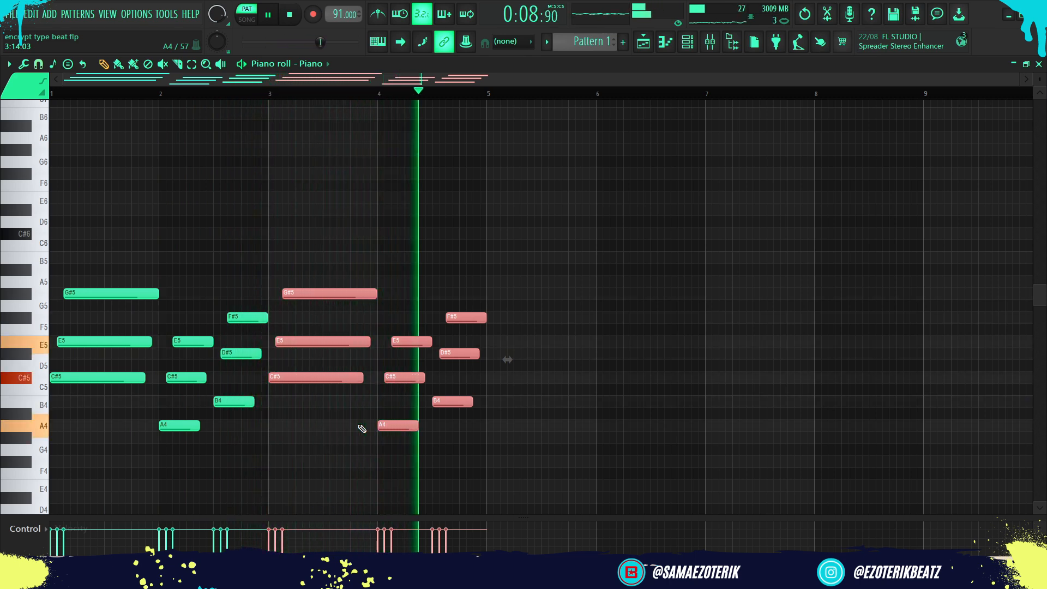
pyautogui.press('space')
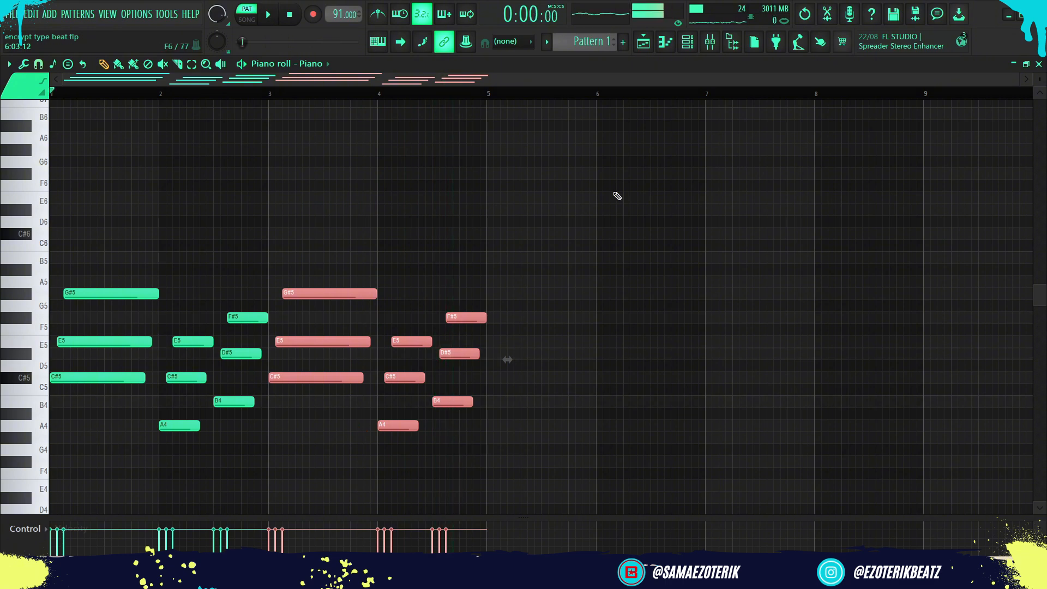
# Select the Vox channel and open its piano roll, playing the chords as a reference
pyautogui.click(703, 53)
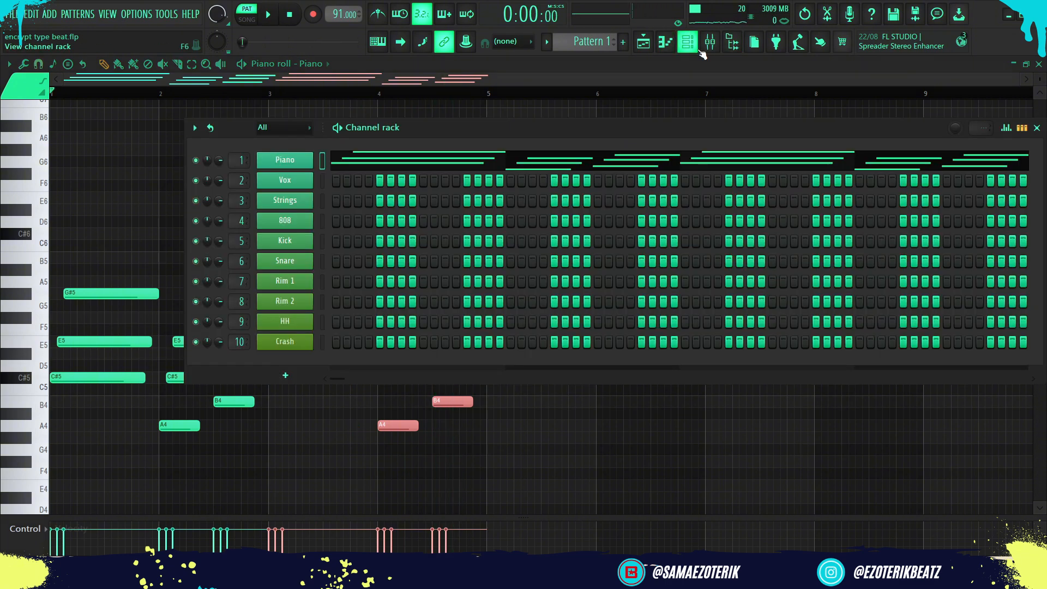
pyautogui.click(703, 53)
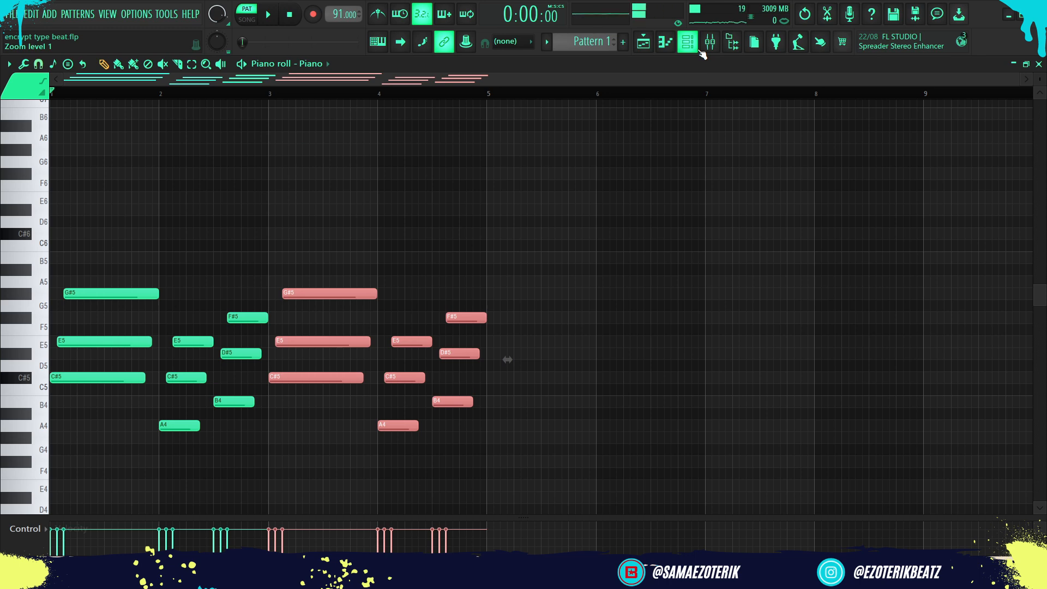
pyautogui.click(702, 52)
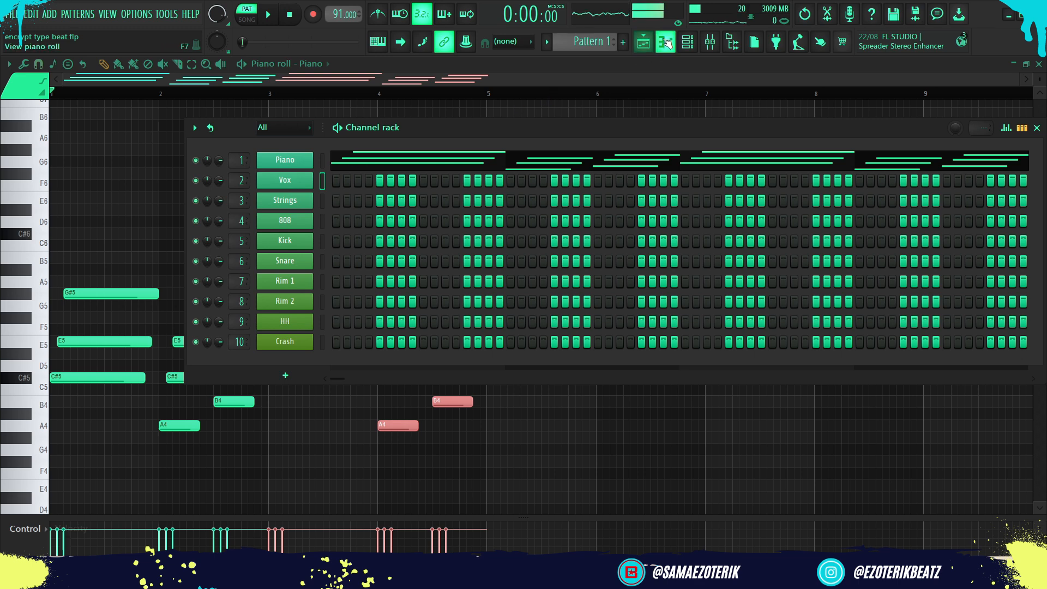
pyautogui.click(644, 41)
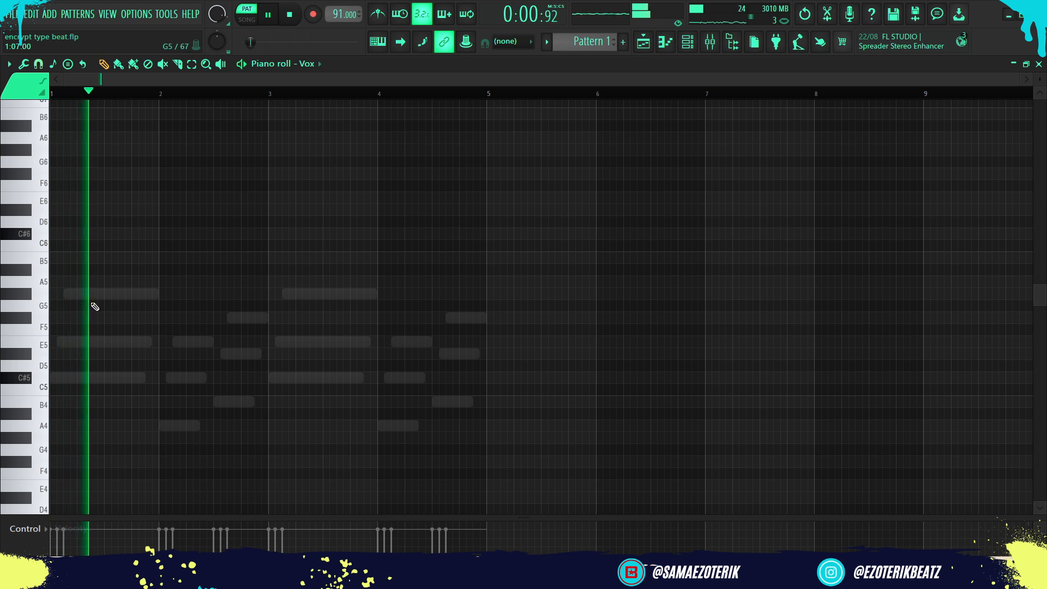
pyautogui.press('space')
# Draw an E5 vox note halfway through bar 1, audition it, and lengthen it to about 12 steps
pyautogui.scroll(1, 93, 304)
pyautogui.click(100, 296)
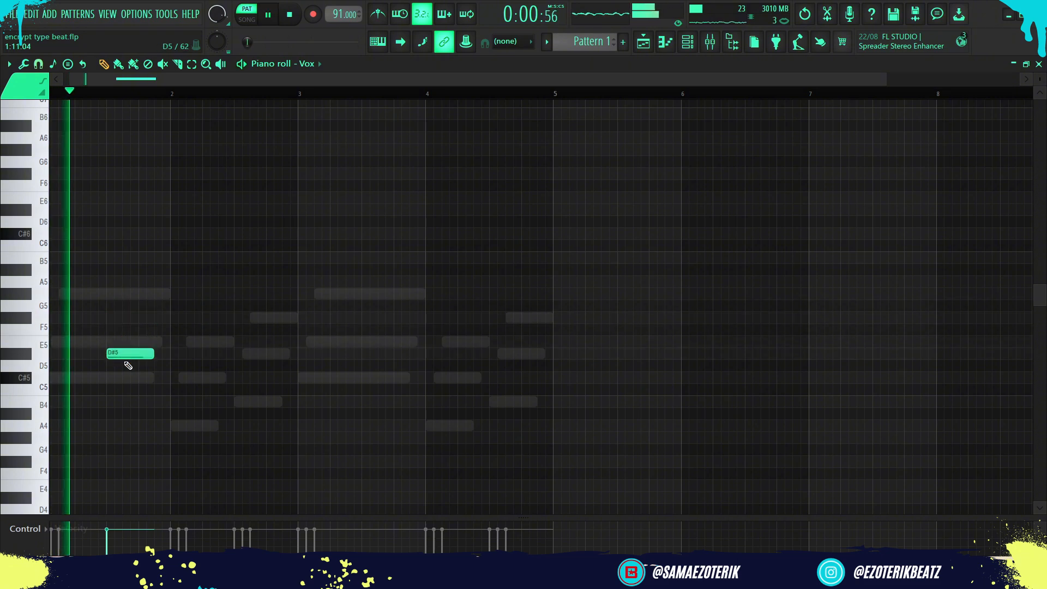
pyautogui.press('space')
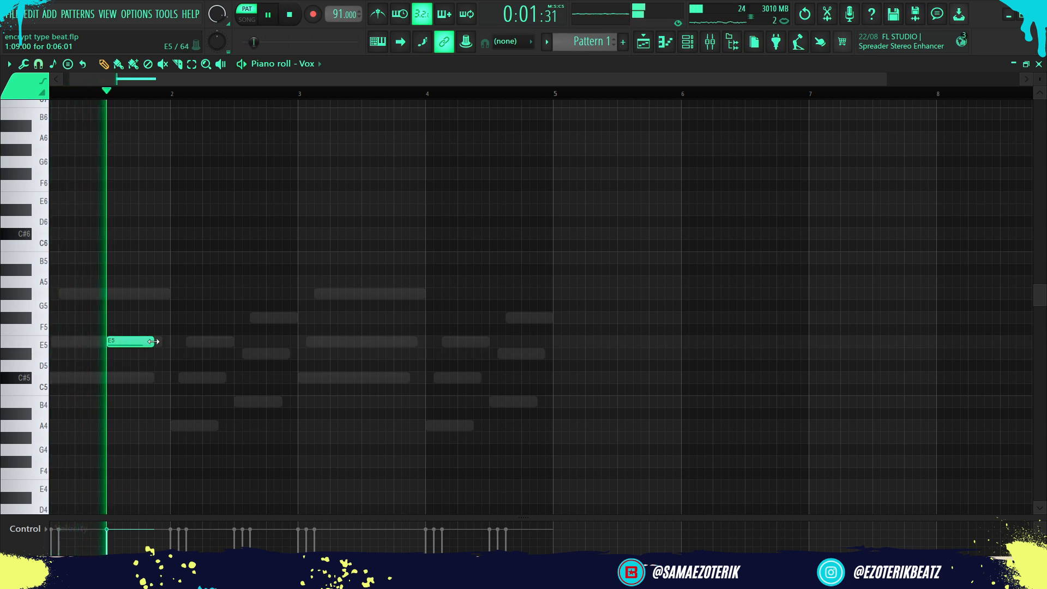
pyautogui.press('space')
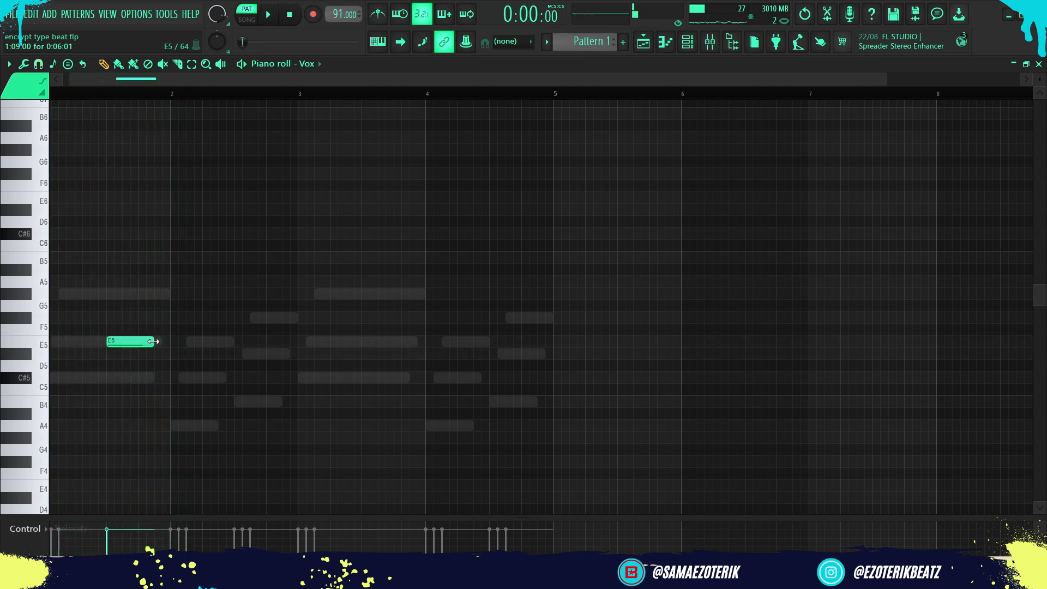
pyautogui.press('space')
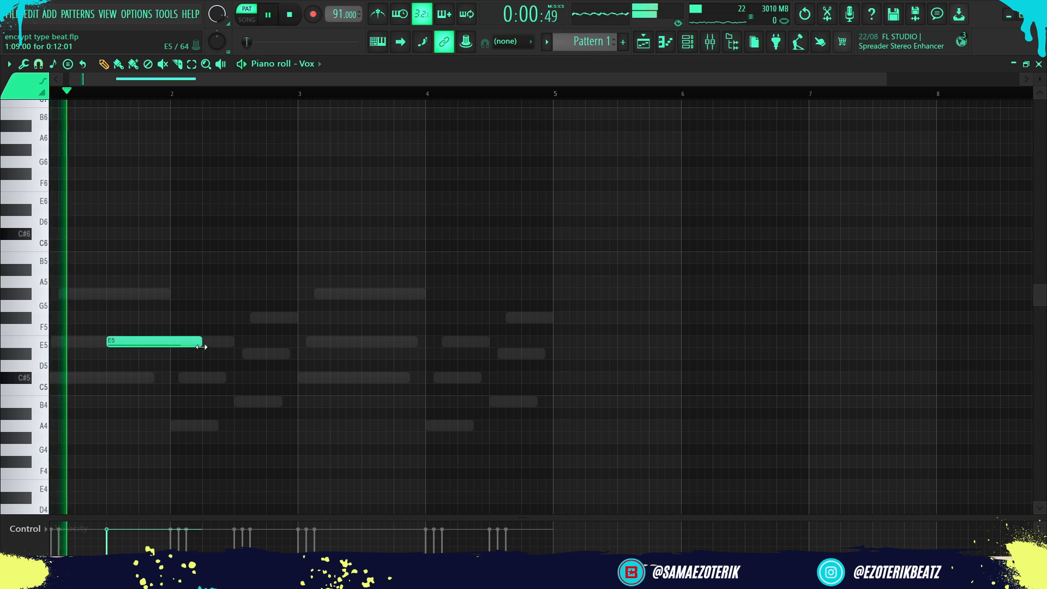
# Try an F#5 vox note halfway through bar 2 and delete it
pyautogui.click(236, 319)
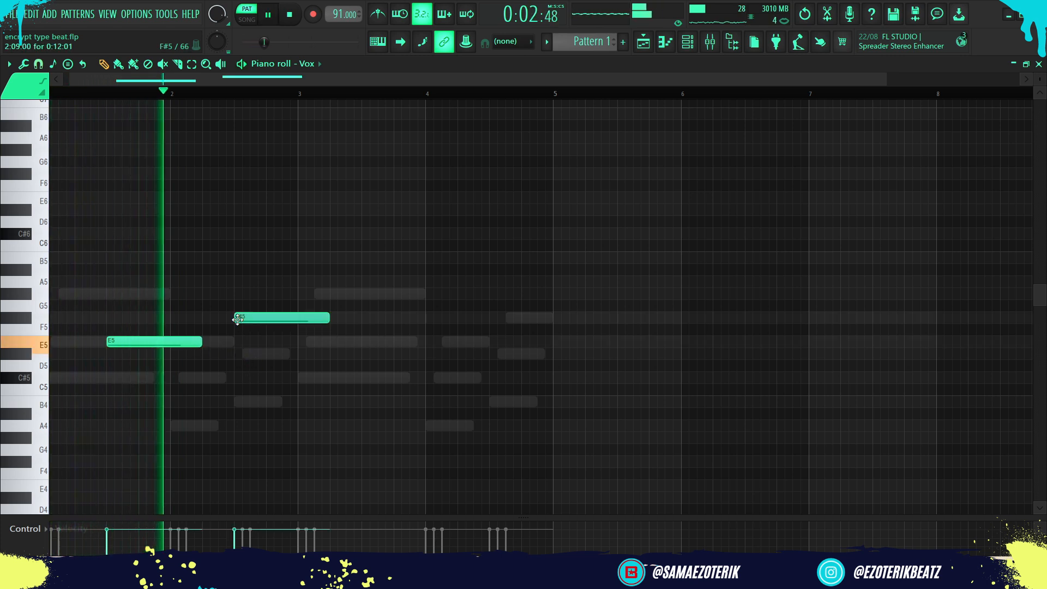
pyautogui.press('space')
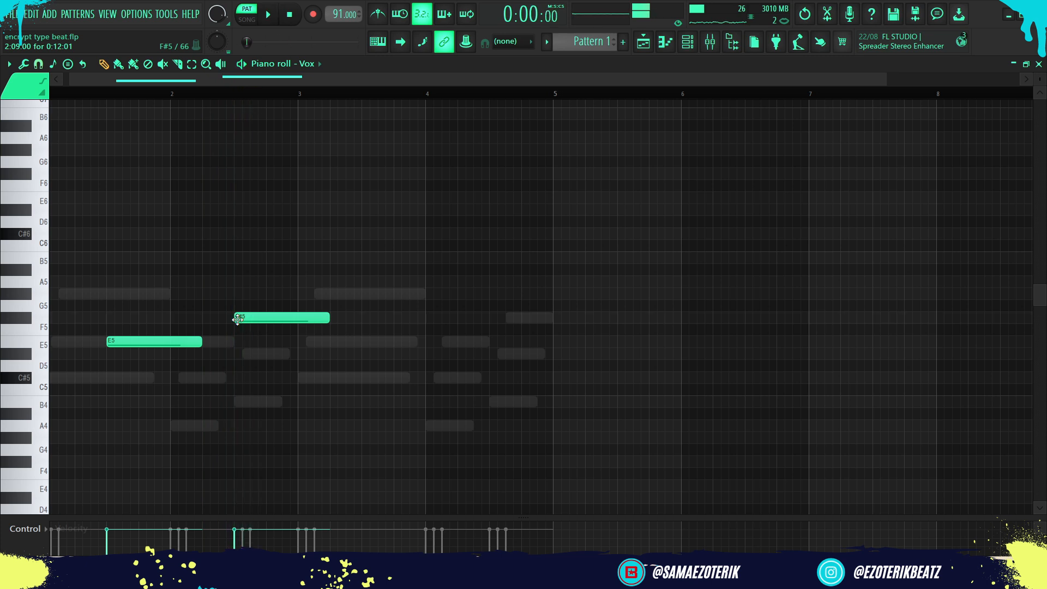
pyautogui.rightClick(237, 320)
# Extend the E5 vox note to end just before bar 3, and play it against the chords
pyautogui.moveTo(201, 342); pyautogui.dragTo(289, 357)
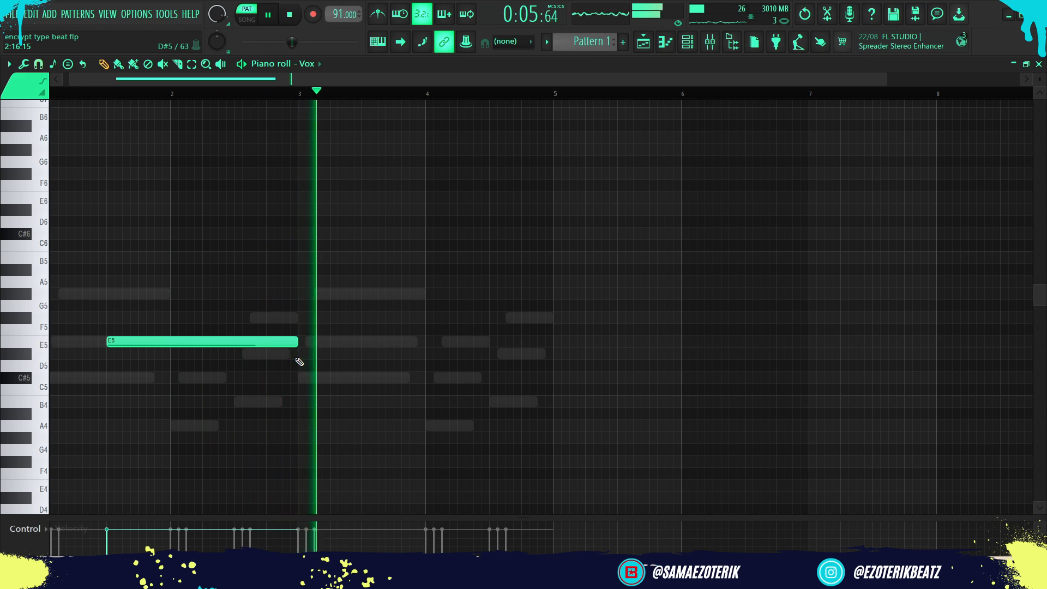
pyautogui.press('space')
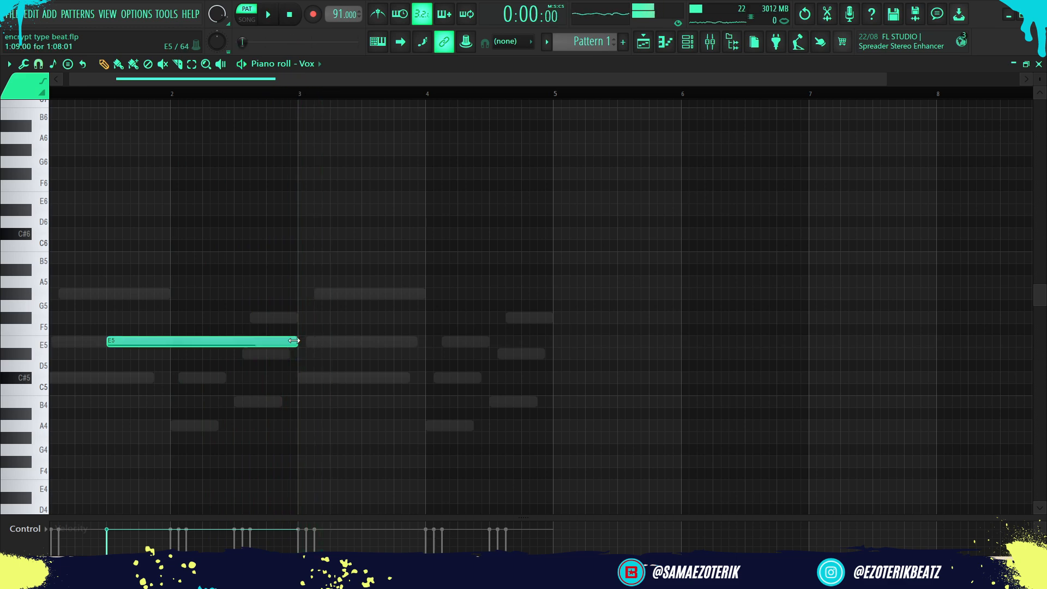
pyautogui.press('super')
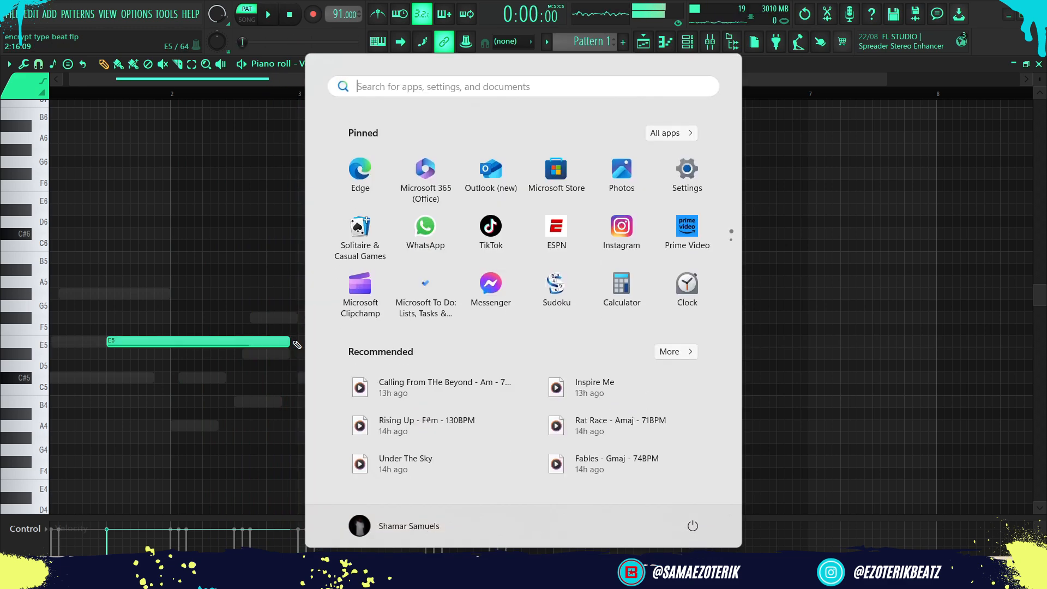
pyautogui.click(212, 163)
pyautogui.rightClick(220, 161)
pyautogui.press('space')
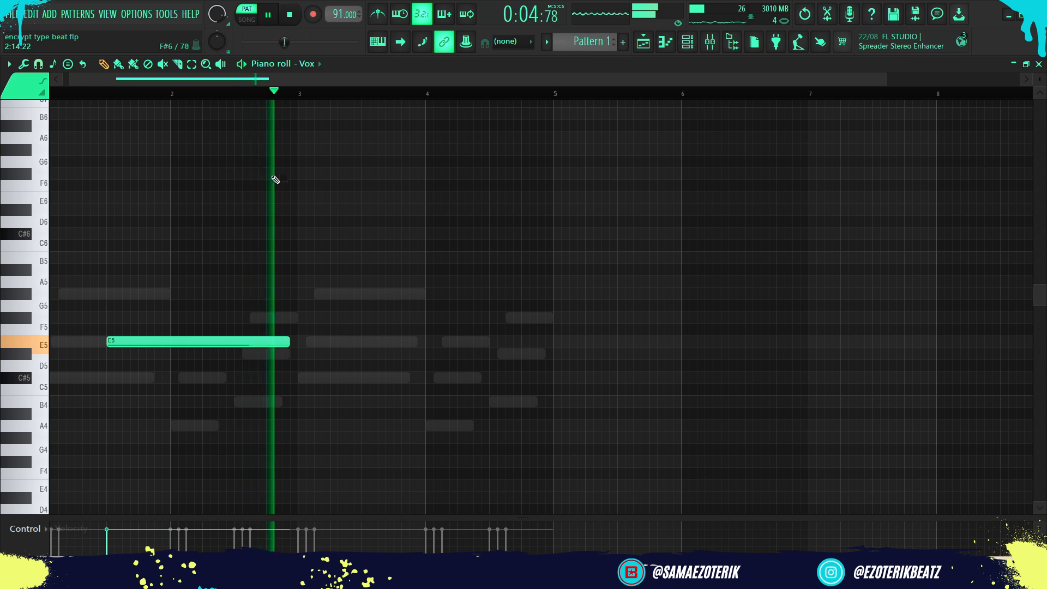
# Try a G#5 vox note of the same length starting halfway through bar 3, and replay the pattern
pyautogui.click(367, 293)
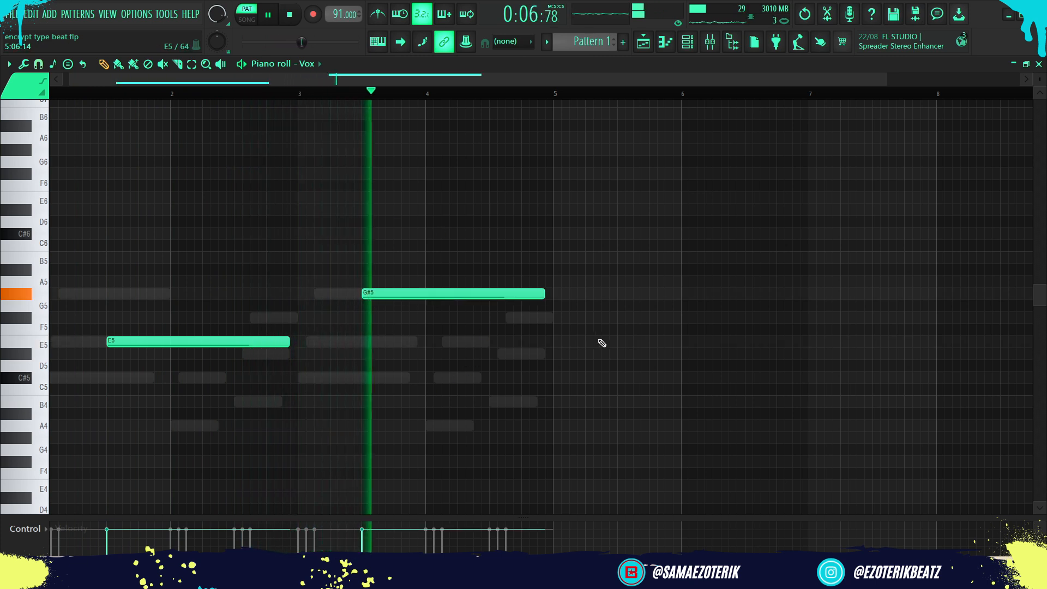
pyautogui.press('space')
pyautogui.press('space')
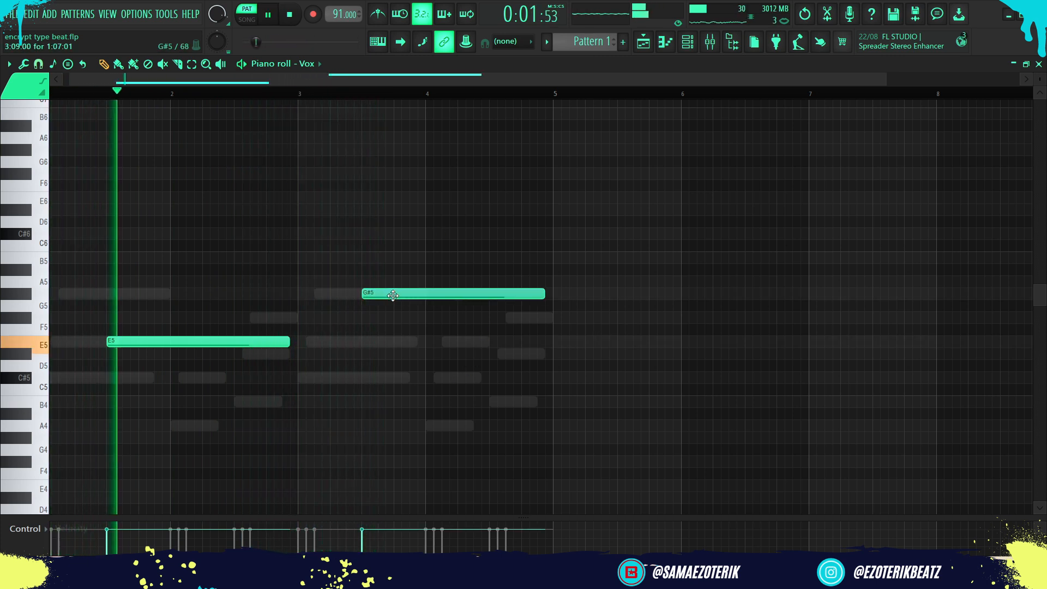
# Try raising the second vox note to A#5 and listen to it against the chords
pyautogui.moveTo(393, 293); pyautogui.dragTo(396, 264)
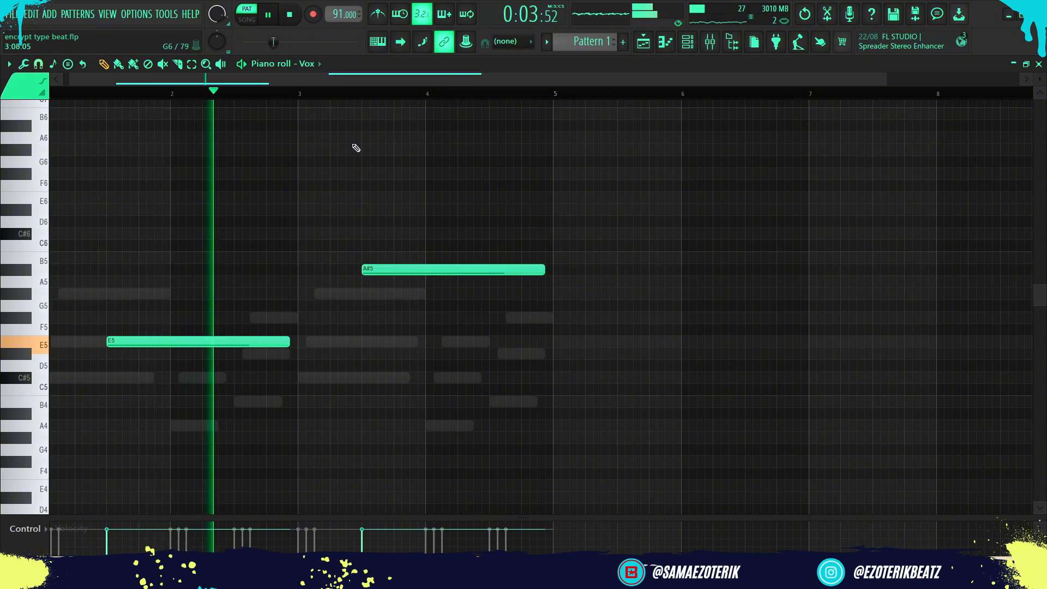
pyautogui.press('space')
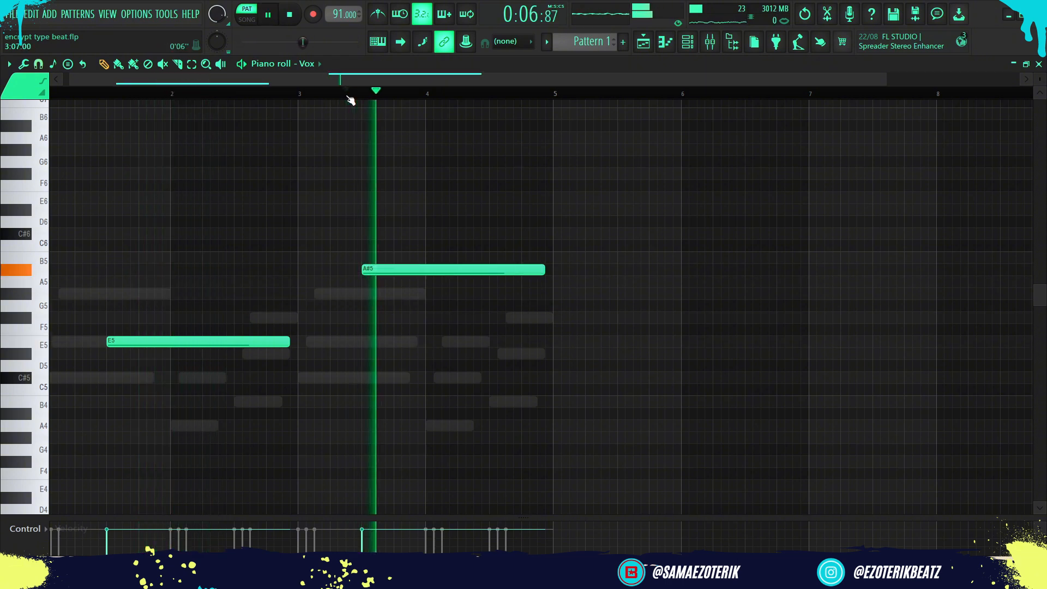
pyautogui.press('space')
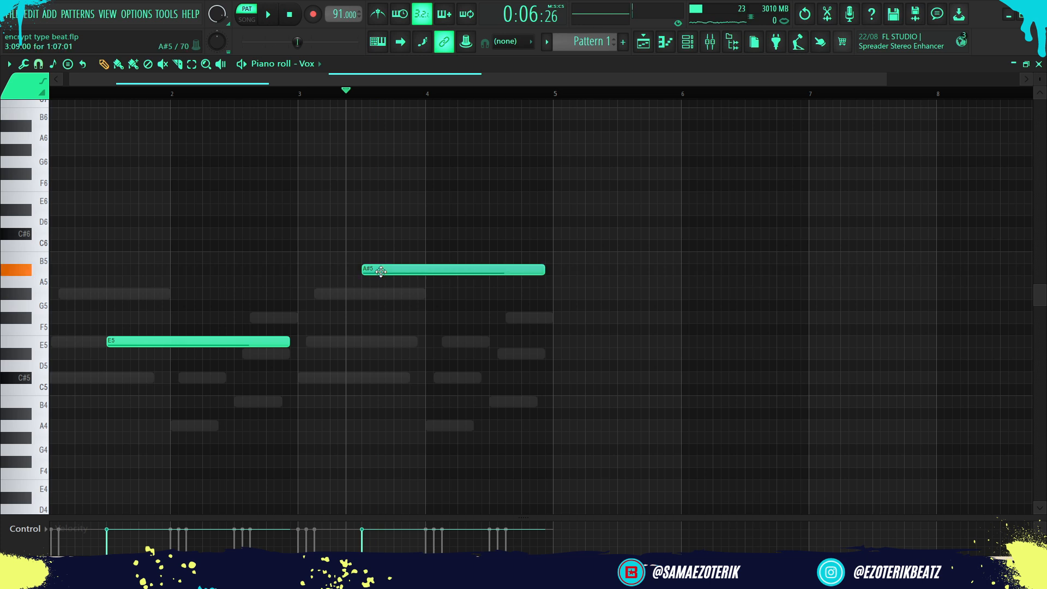
# Try the second vox note at G5, shorten it to end at bar 4, and delete it
pyautogui.moveTo(381, 272); pyautogui.dragTo(383, 311)
pyautogui.press('space')
pyautogui.press('space')
pyautogui.press('space')
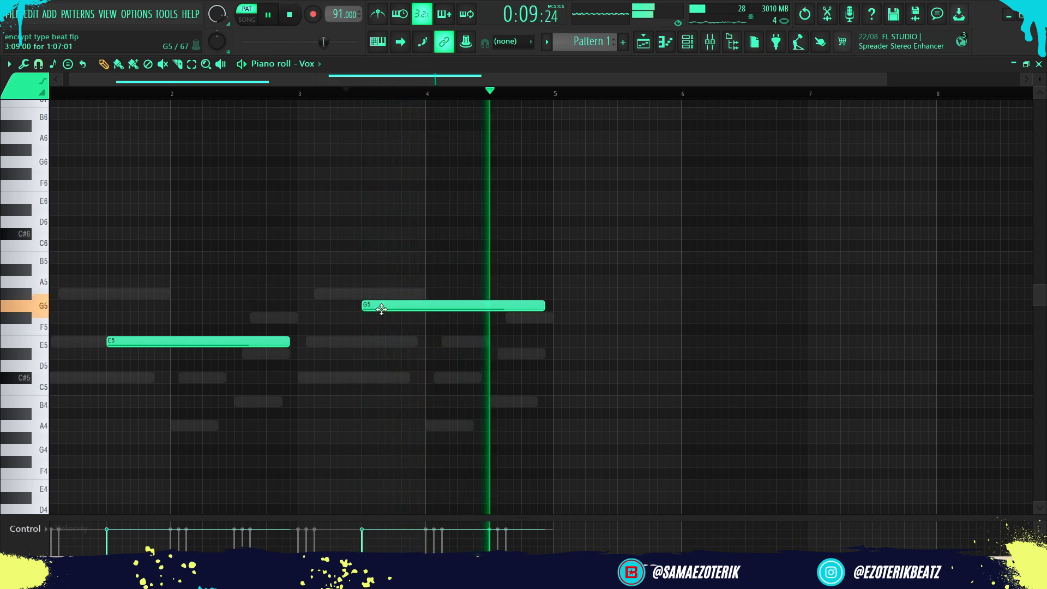
pyautogui.press('space')
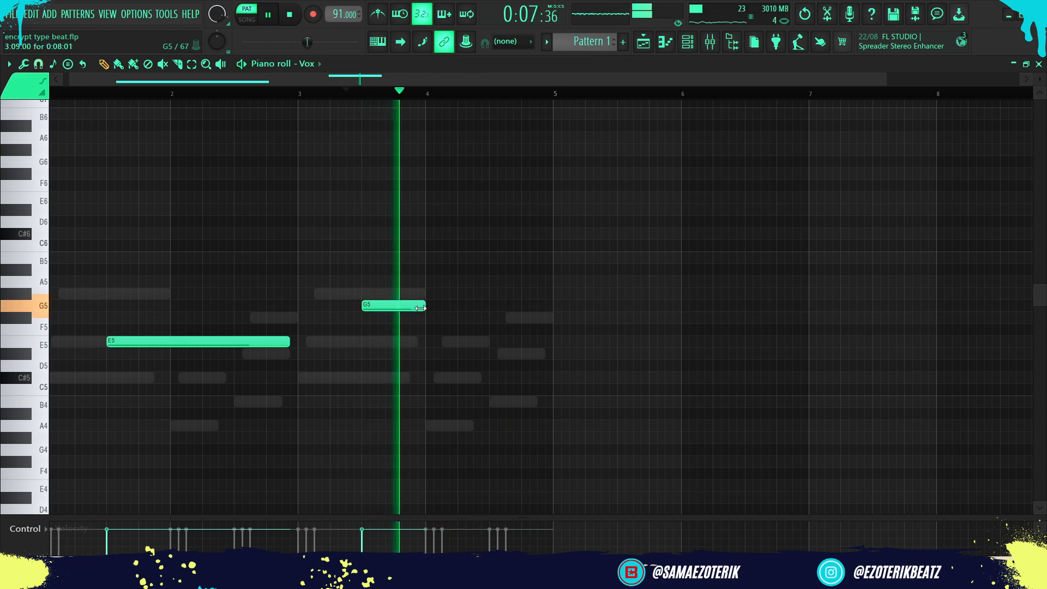
pyautogui.press('space')
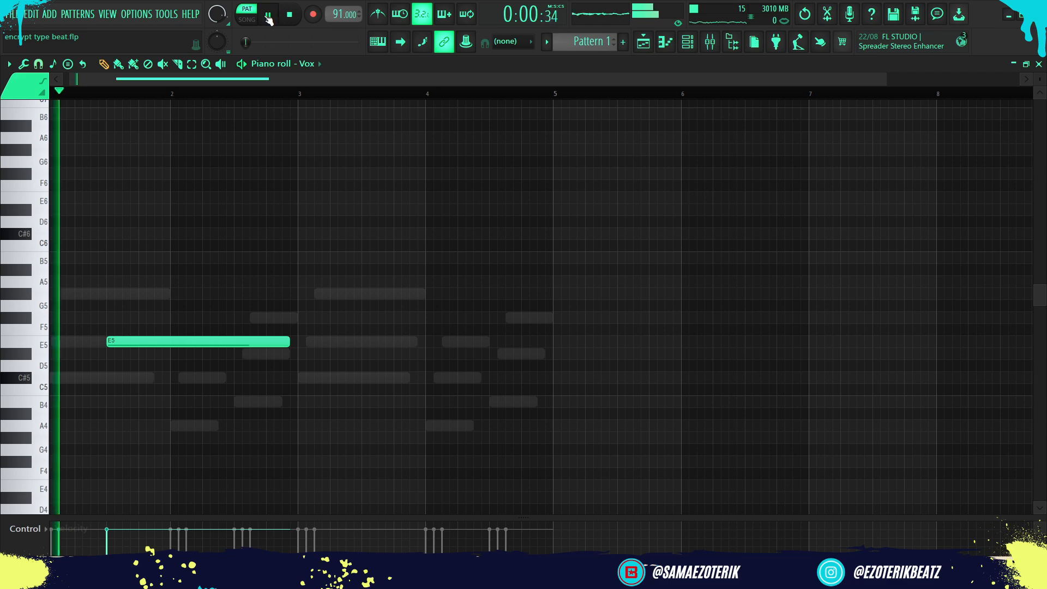
# Select the Strings channel in the channel rack, stop playback, and open its piano roll
pyautogui.click(693, 46)
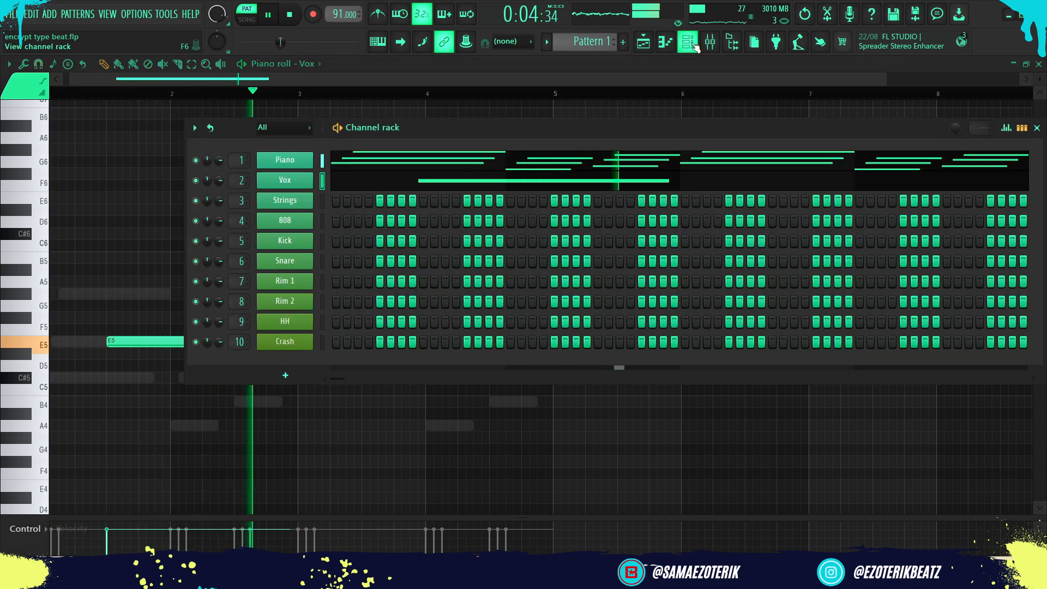
pyautogui.click(322, 204)
pyautogui.press('space')
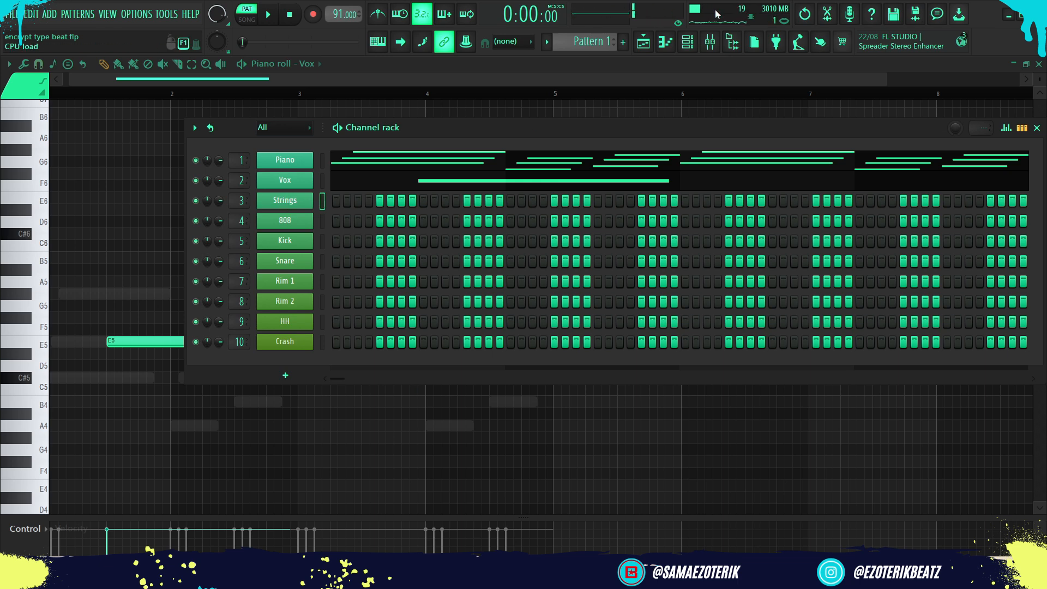
pyautogui.click(668, 41)
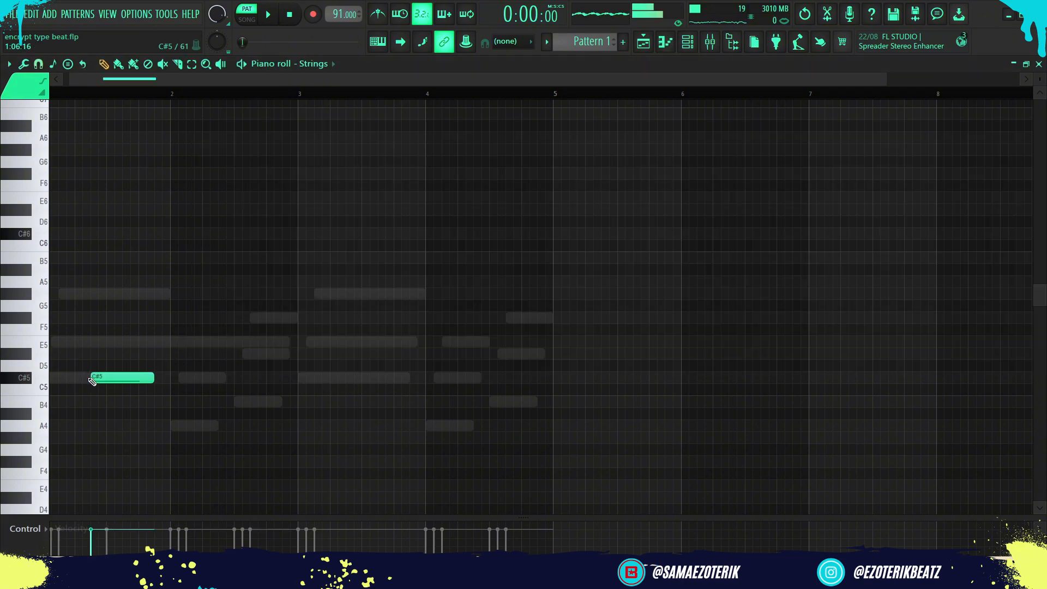
# Build a one-step-long strings chord of C#5, E5 and G#5 at the start of bar 1 and listen to it
pyautogui.scroll(4, 76, 367)
pyautogui.moveTo(147, 380); pyautogui.dragTo(13, 368)
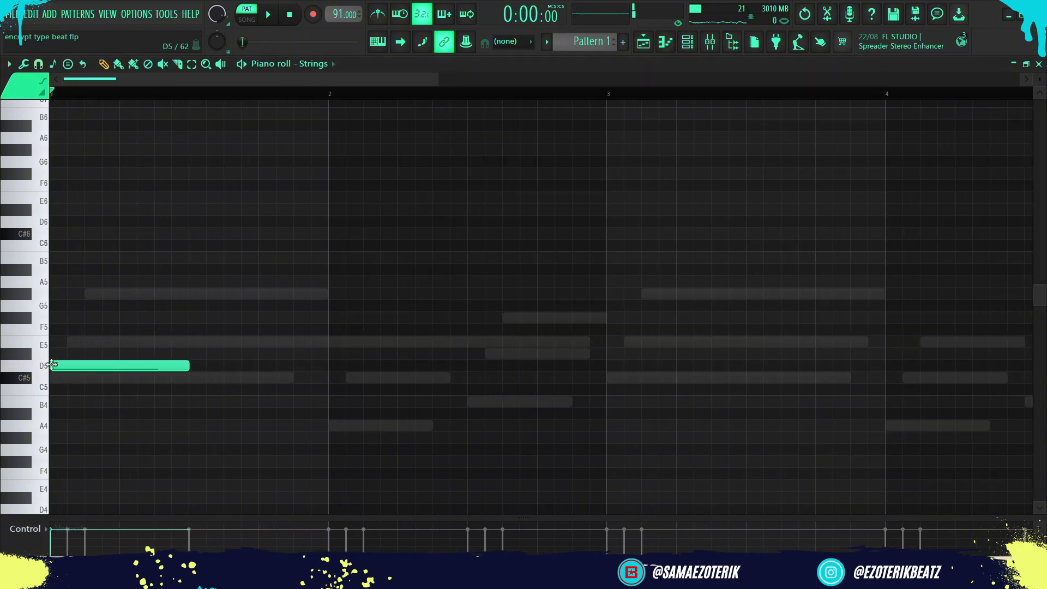
pyautogui.moveTo(96, 369); pyautogui.dragTo(76, 380)
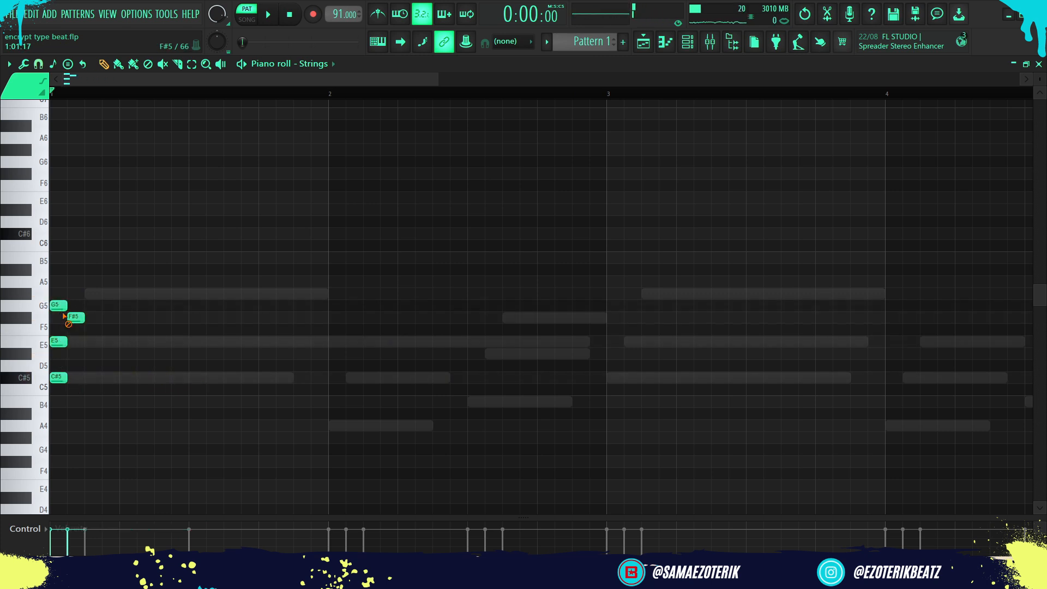
pyautogui.press('space')
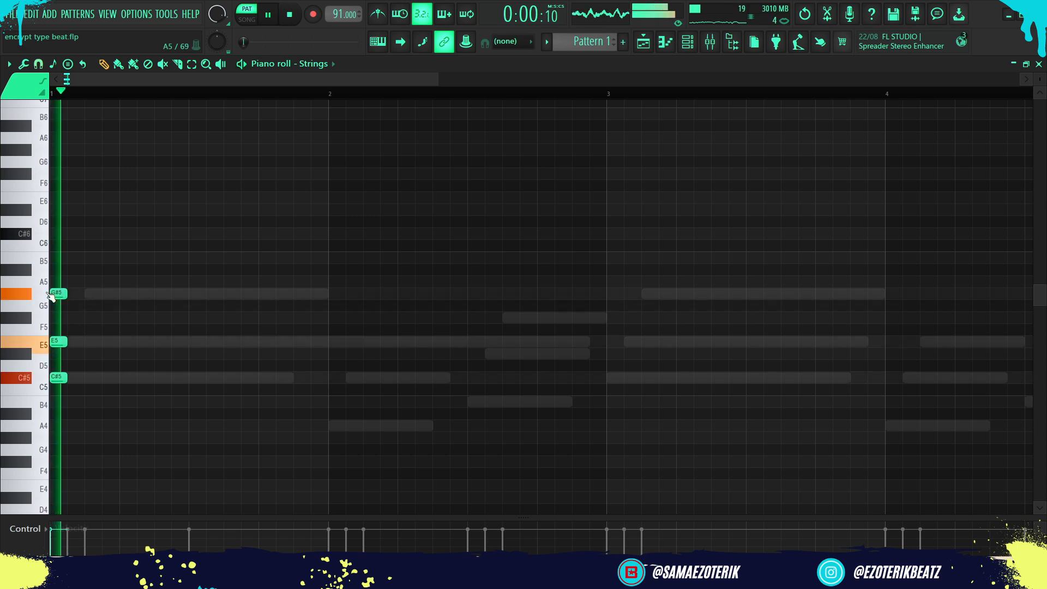
pyautogui.press('space')
pyautogui.press('space')
pyautogui.press('space')
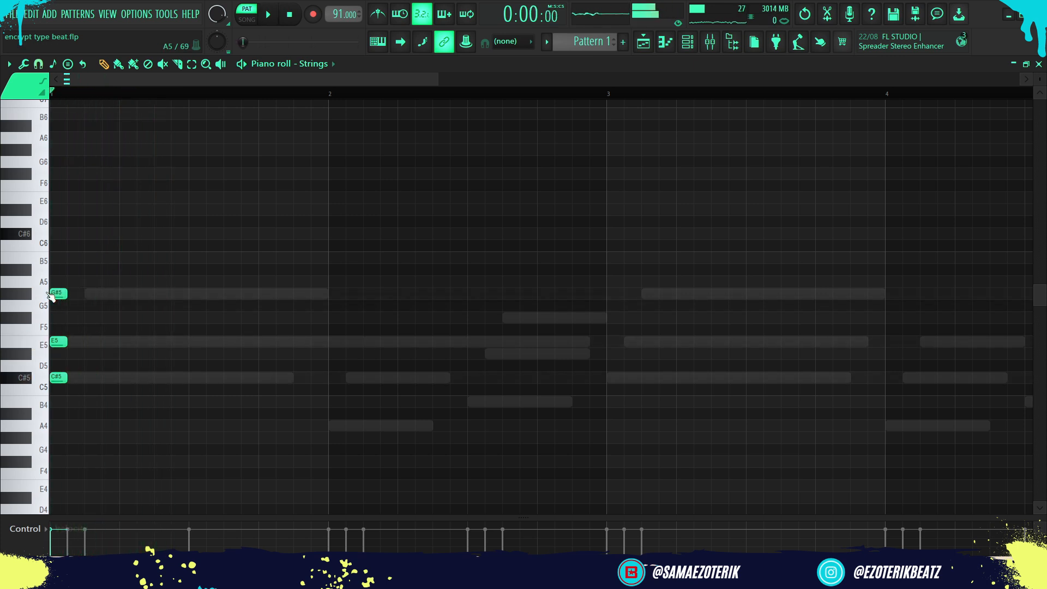
# Try the strings chord an octave lower, then compare it with the original octave
pyautogui.hotkey('ctrl', 'Down')
pyautogui.press('space')
pyautogui.press('space')
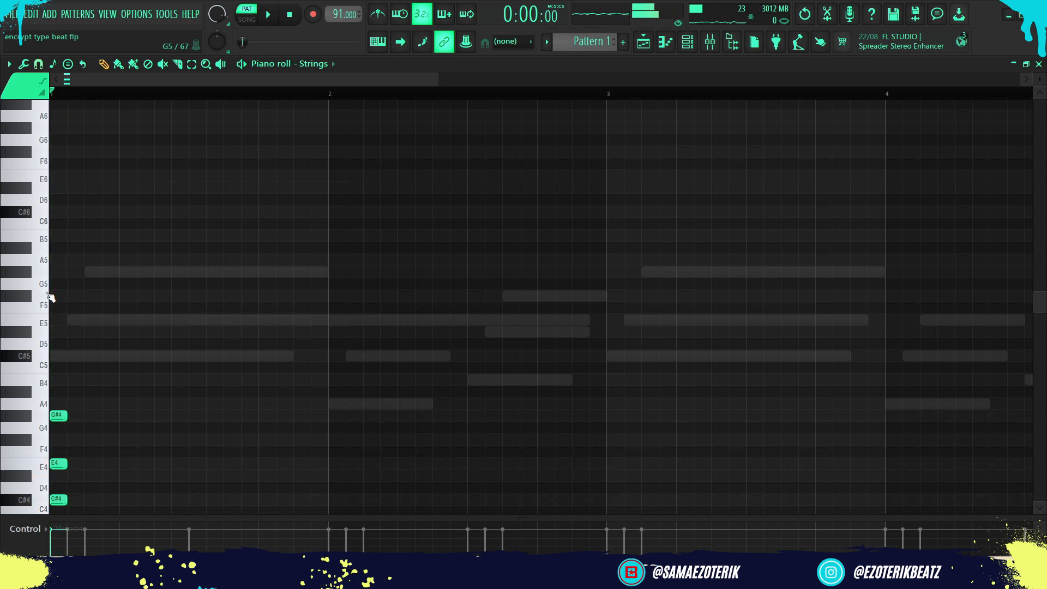
pyautogui.press('space')
pyautogui.press('space')
pyautogui.press('space')
pyautogui.press('space')
pyautogui.press('space')
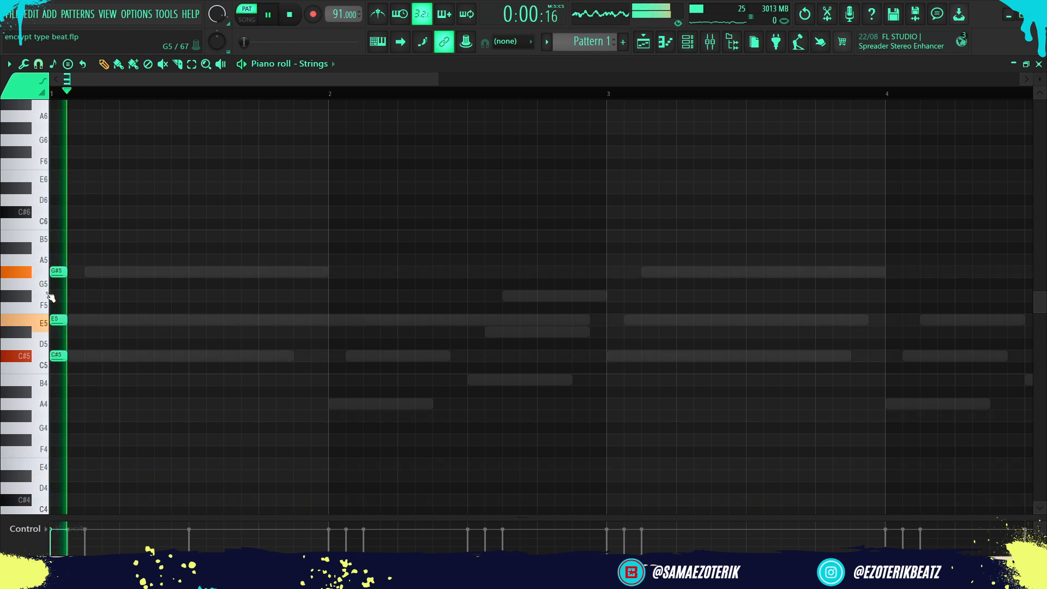
pyautogui.press('space')
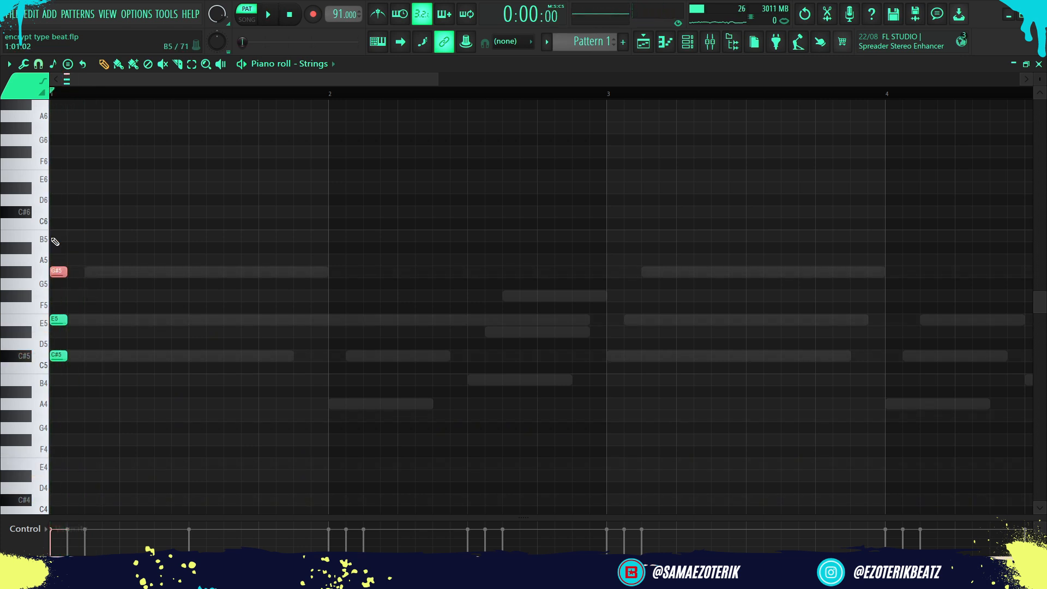
# Try lowering only the chord's G#5 note by an octave and play it back
pyautogui.hotkey('ctrl', 'Down')
pyautogui.hotkey('ctrl', 'Down')
pyautogui.press('space')
pyautogui.press('space')
pyautogui.press('space')
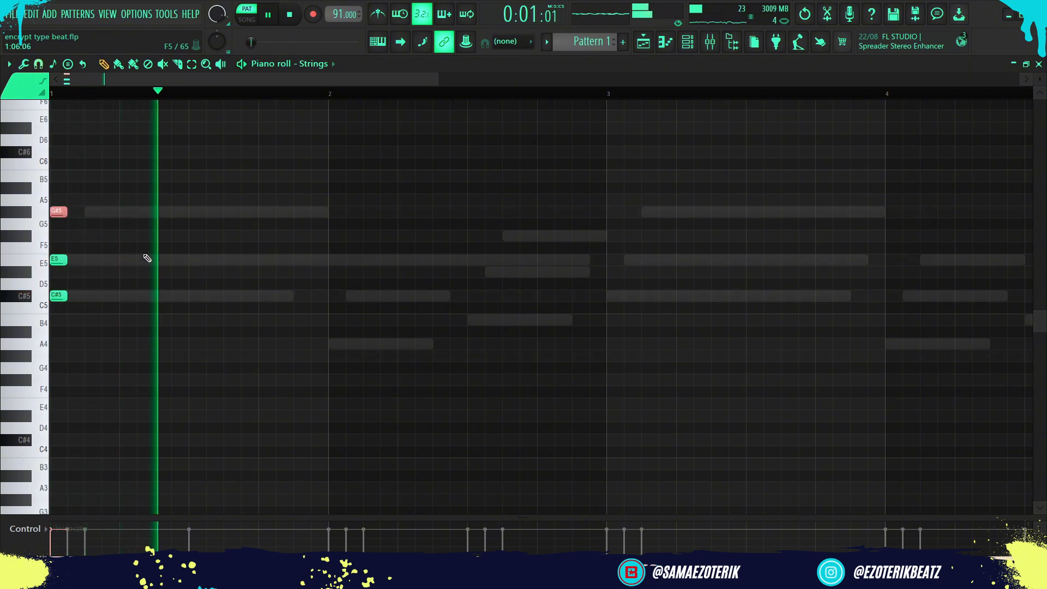
# Add a second short C#5, E5 and G#5 chord on step 11 of bar 1, and drop its top note to G#4
pyautogui.hscroll(2, 221, 296)
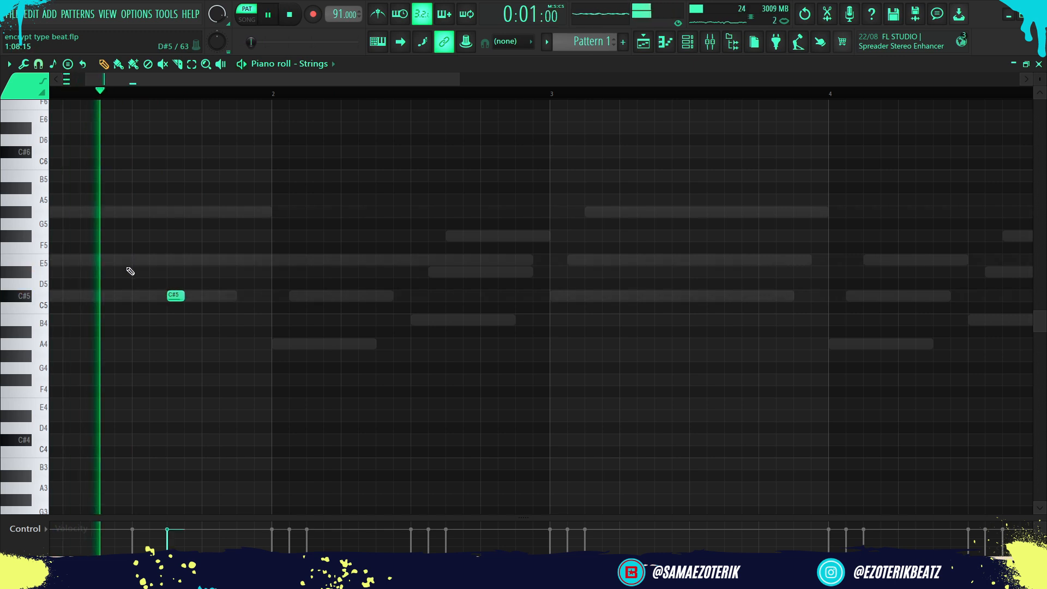
pyautogui.keyDown('ctrl'); pyautogui.scroll(3, 129, 271); pyautogui.keyUp('ctrl')
pyautogui.press('space')
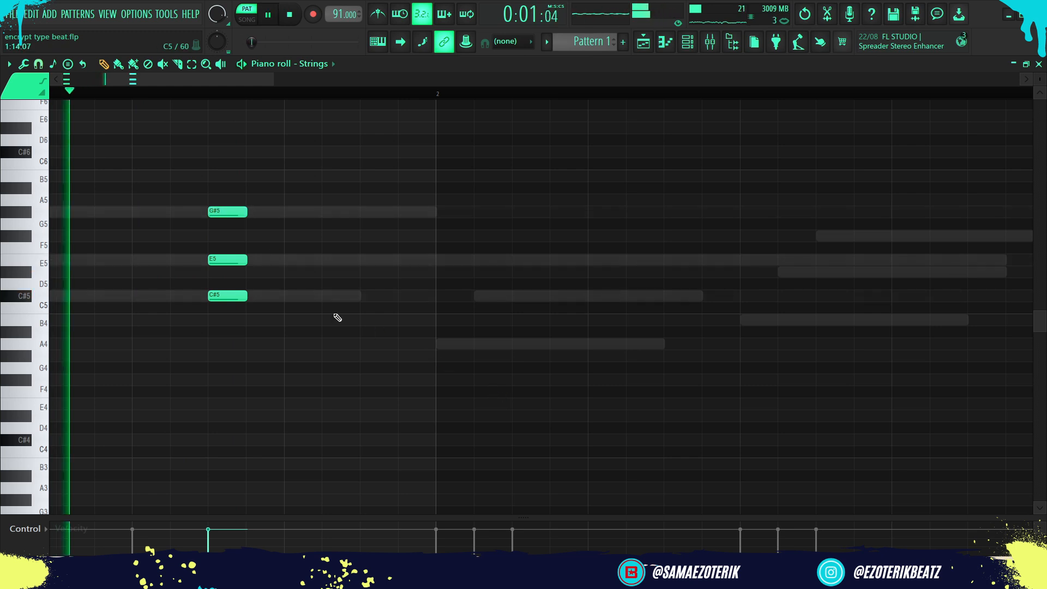
pyautogui.keyDown('ctrl'); pyautogui.scroll(-1, 409, 332); pyautogui.keyUp('ctrl')
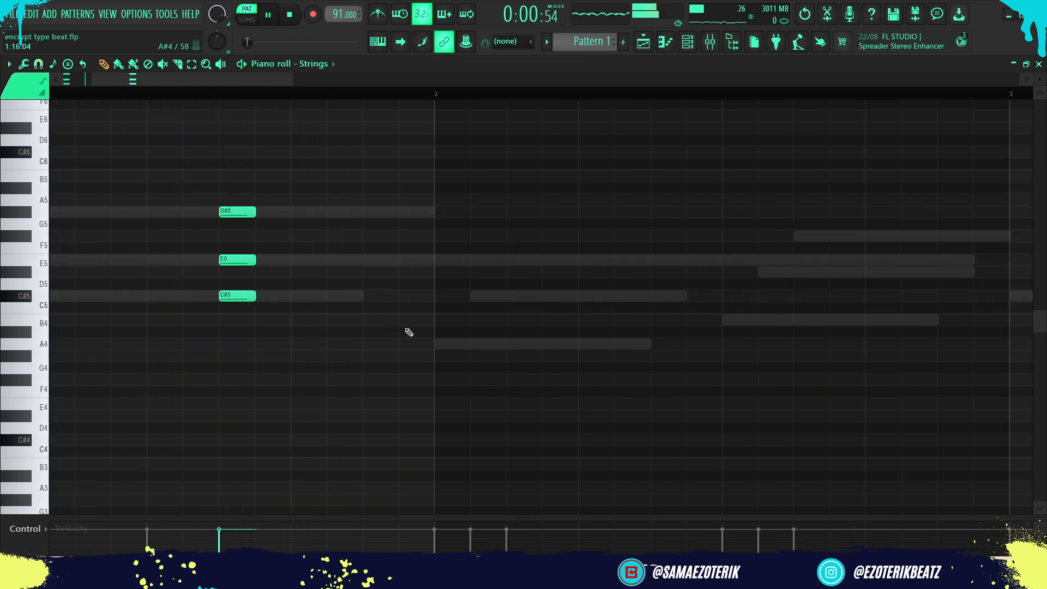
pyautogui.keyDown('ctrl'); pyautogui.scroll(-2, 409, 332); pyautogui.keyUp('ctrl')
pyautogui.moveTo(300, 258); pyautogui.dragTo(250, 181)
pyautogui.hotkey('ctrl', 'Down')
pyautogui.press('space')
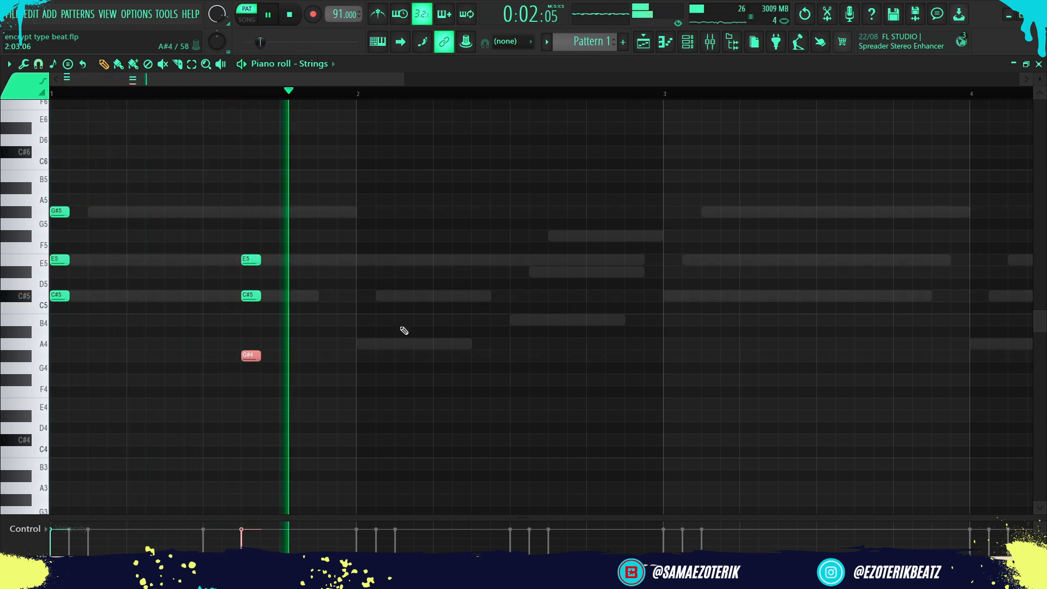
# Add a short A4, C#5 and E5 chord at the start of bar 2 and a B4, D#5 and F#5 chord on its step 11
pyautogui.click(359, 345)
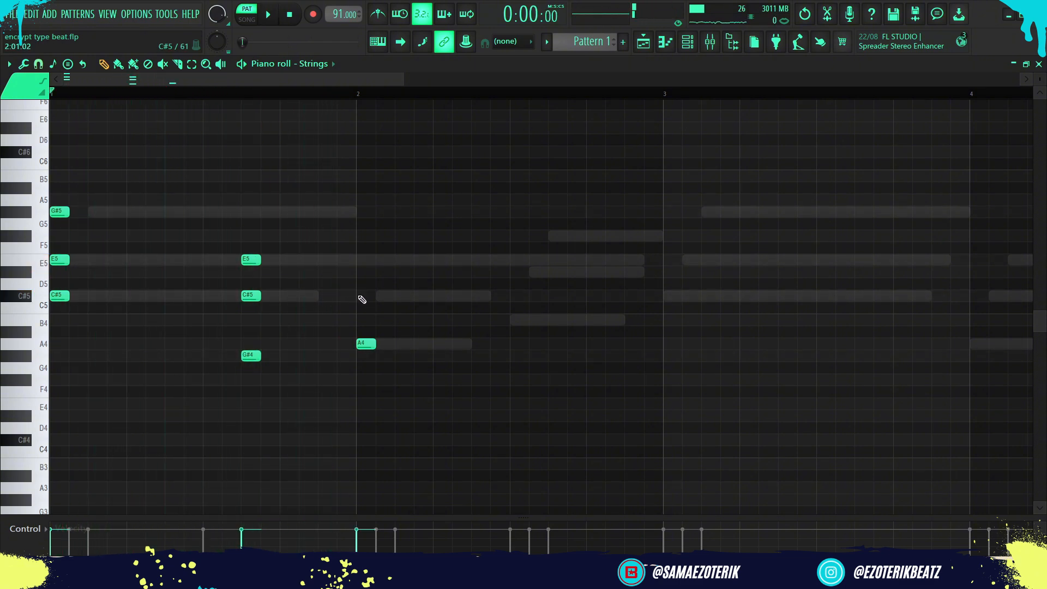
pyautogui.press('space')
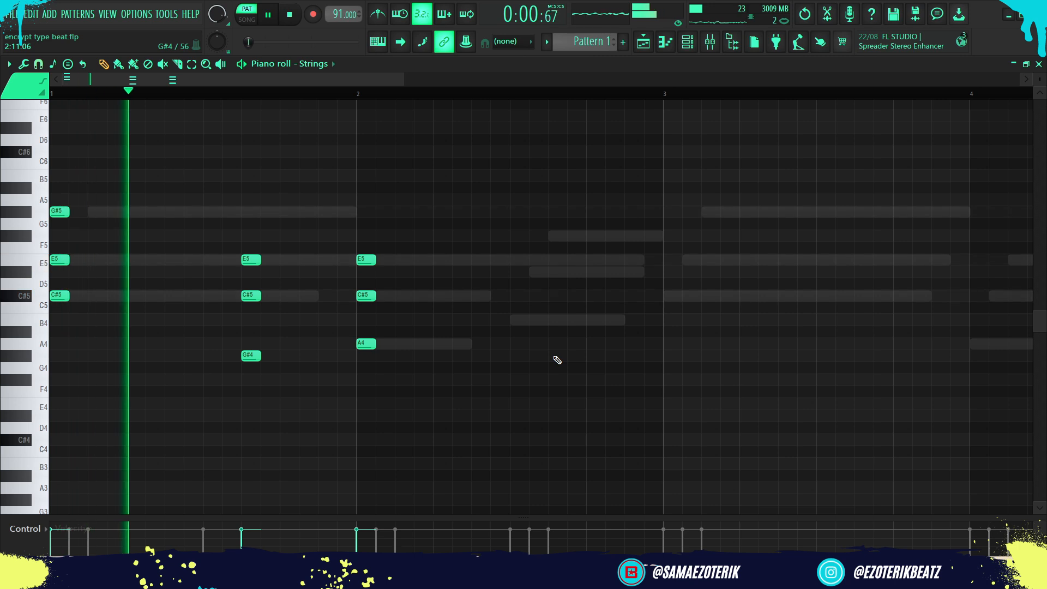
pyautogui.click(554, 319)
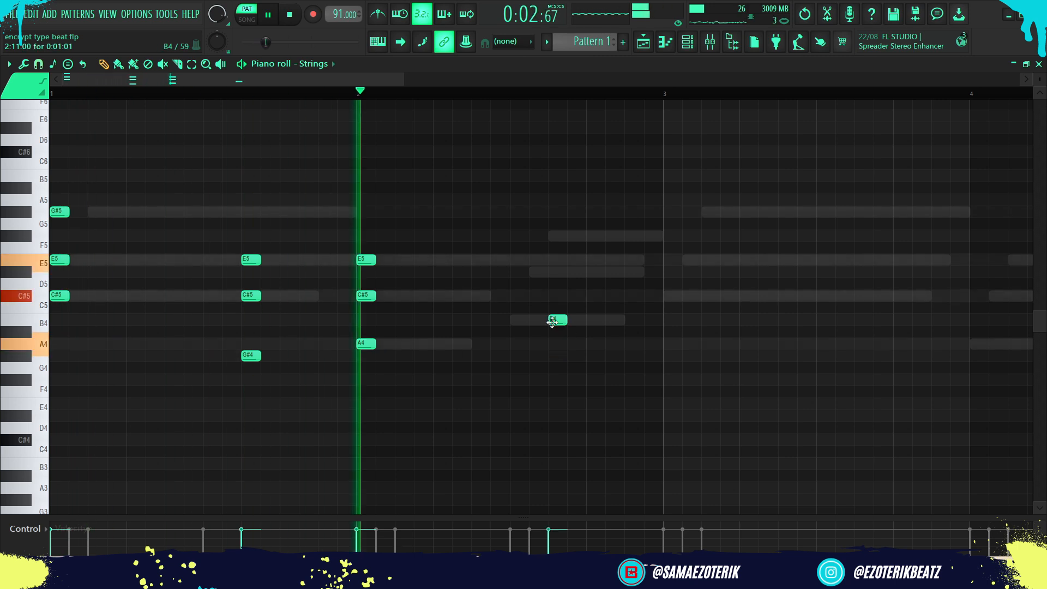
pyautogui.click(553, 271)
pyautogui.click(555, 236)
# Select all four strings chords, duplicate them into bars 3 and 4, and listen to the result
pyautogui.scroll(-4, 456, 323)
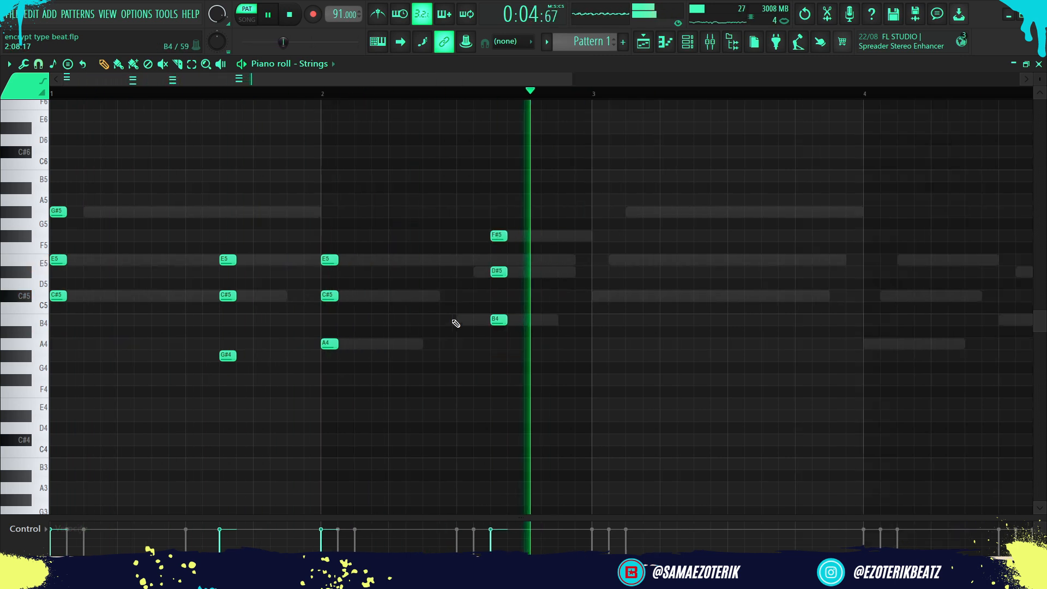
pyautogui.moveTo(442, 397); pyautogui.dragTo(54, 195)
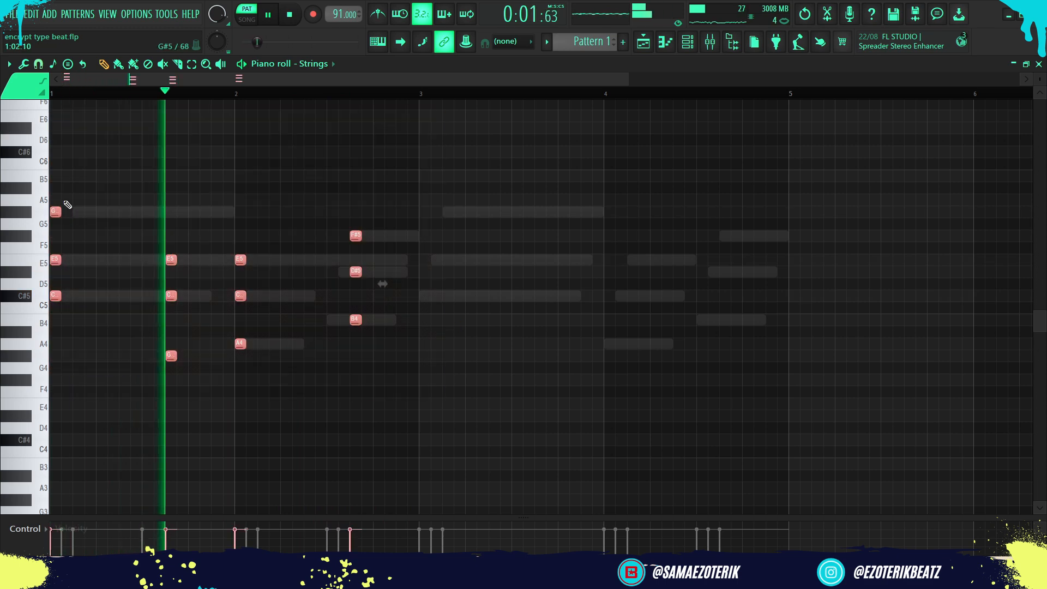
pyautogui.hotkey('ctrl', 'b')
pyautogui.scroll(-3, 424, 362)
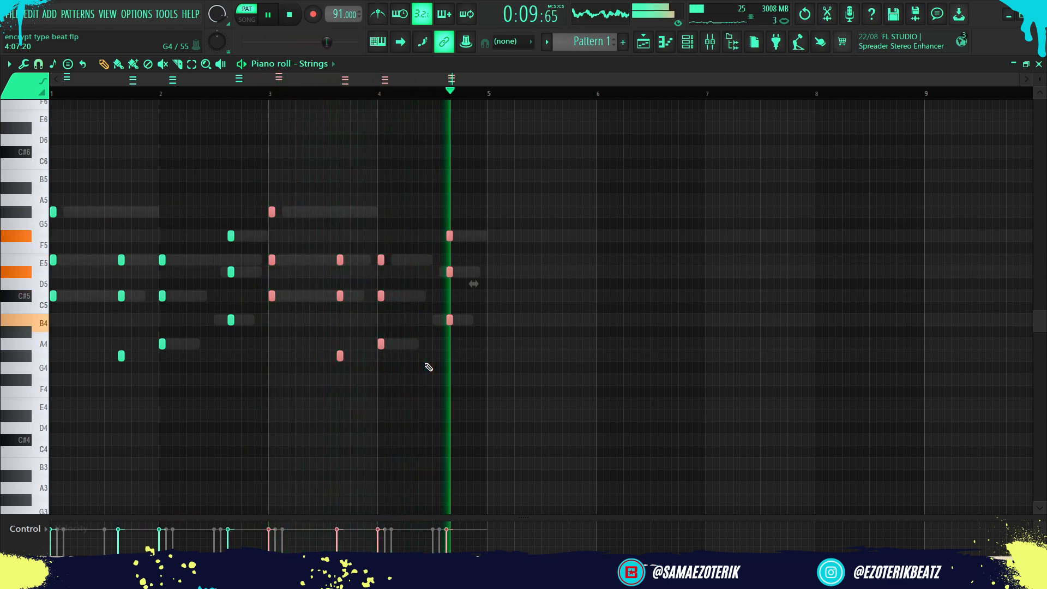
pyautogui.press('space')
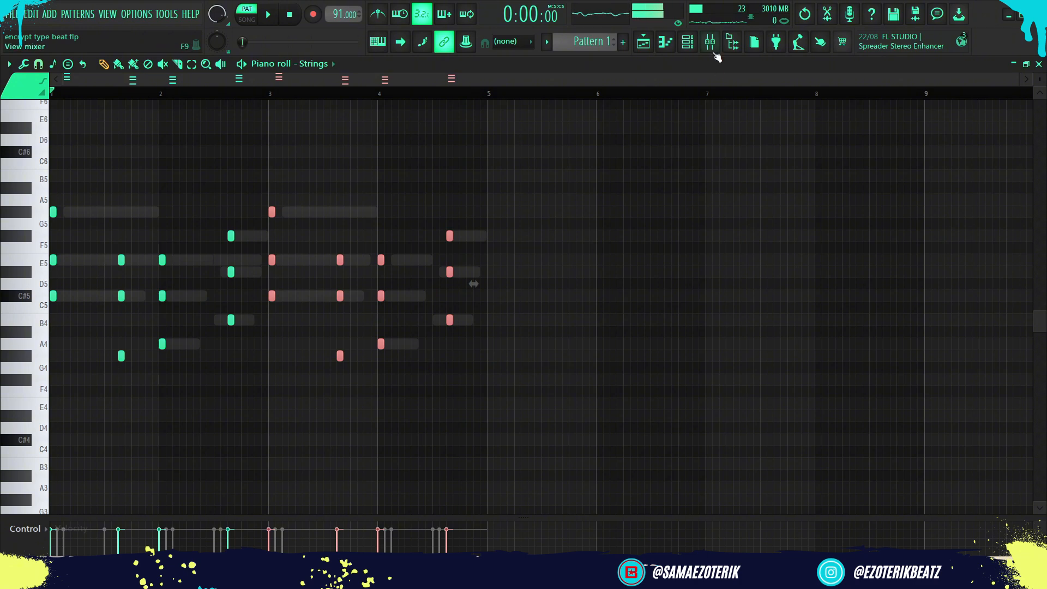
# Place kicks on steps 1 and 4 and snares on step 7 of bars 1 and 2, plus a snare on step 13 of bar 1
pyautogui.click(690, 40)
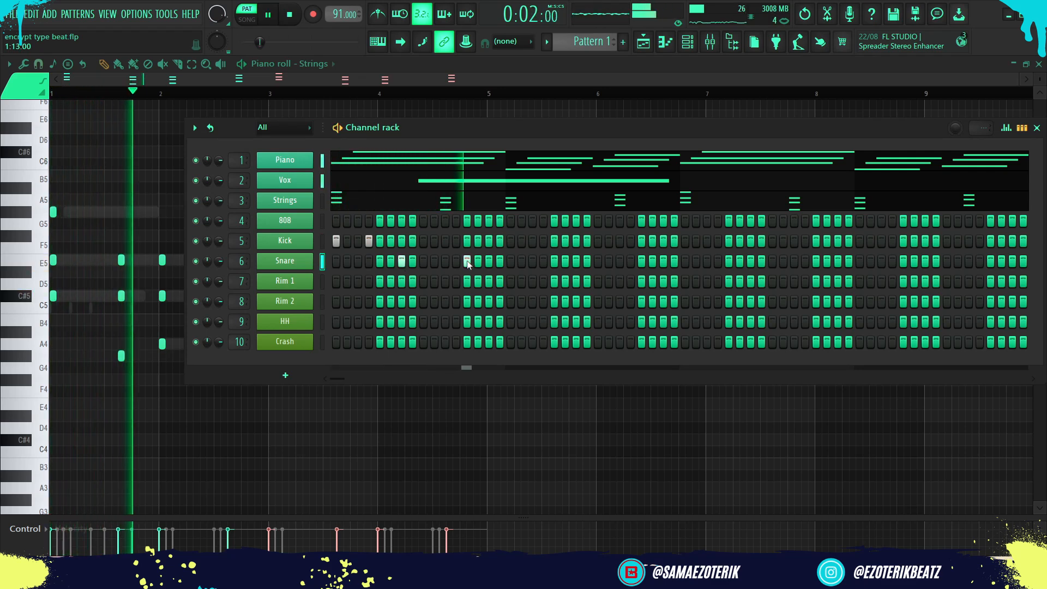
pyautogui.click(510, 241)
pyautogui.press('space')
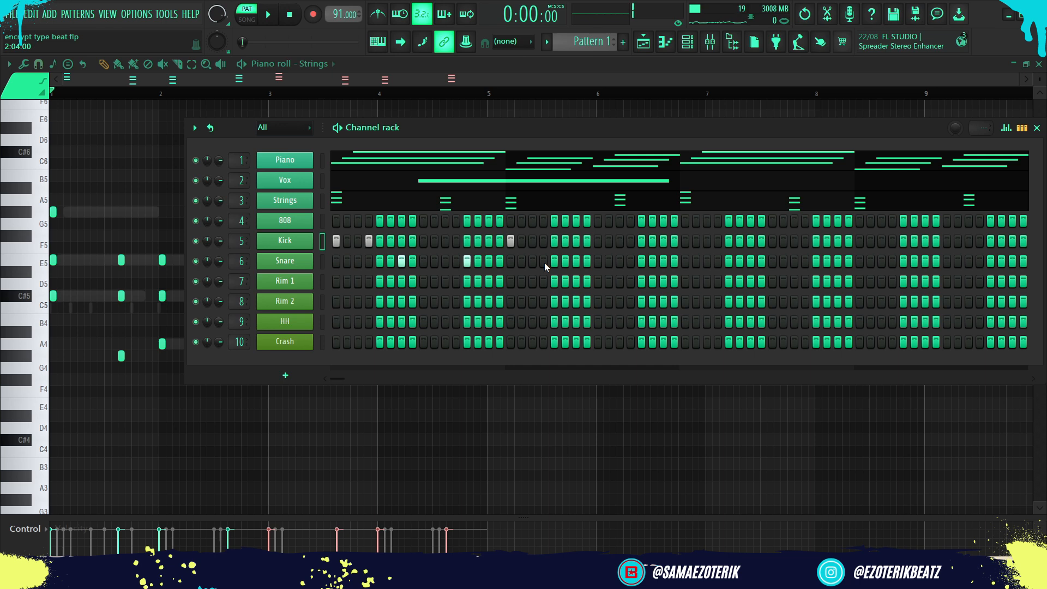
pyautogui.press('space')
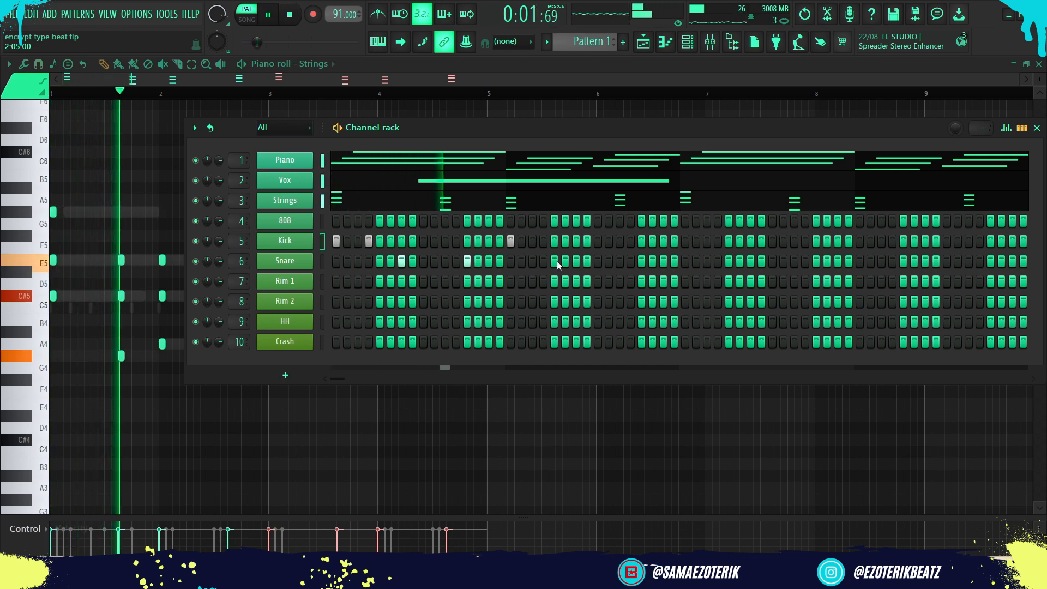
pyautogui.click(576, 261)
pyautogui.press('space')
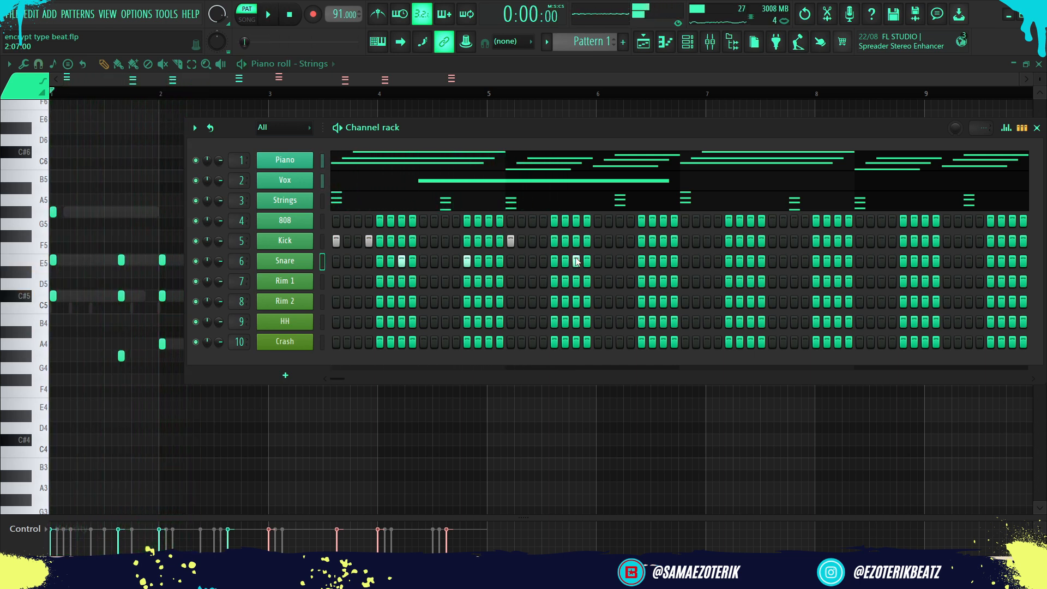
pyautogui.press('space')
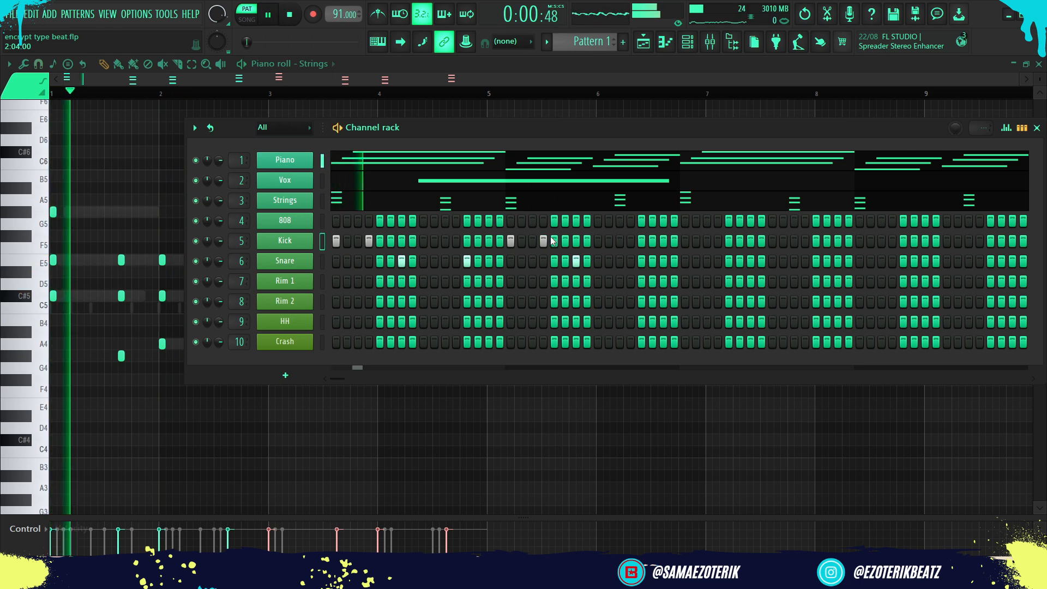
# Add kicks on steps 10, 11 and 15 and a snare on step 13 of bar 2, and replay the pattern
pyautogui.click(620, 241)
pyautogui.click(609, 241)
pyautogui.click(642, 261)
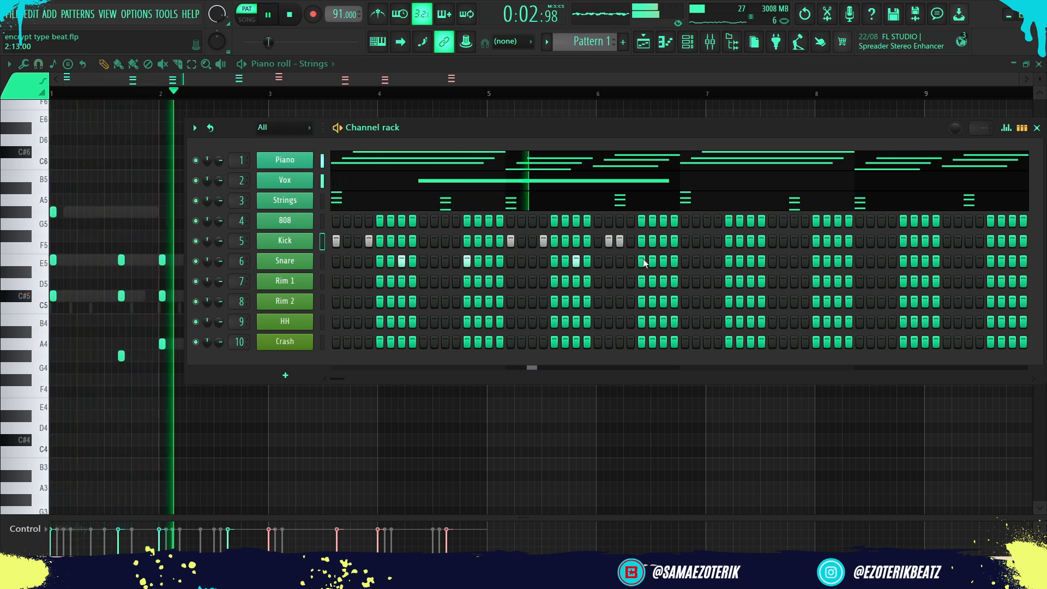
pyautogui.press('space')
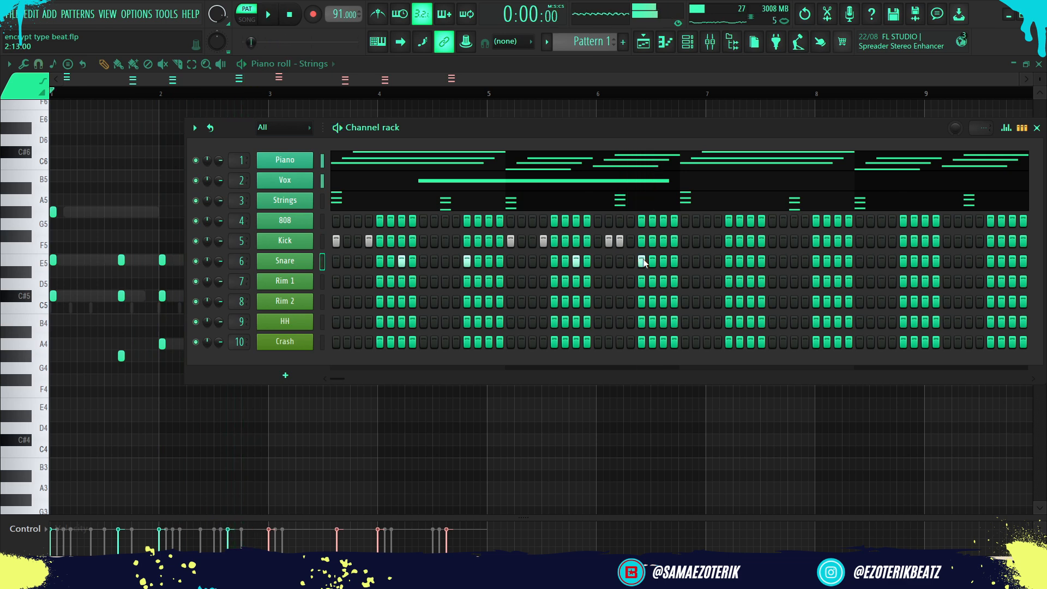
pyautogui.click(664, 241)
pyautogui.press('space')
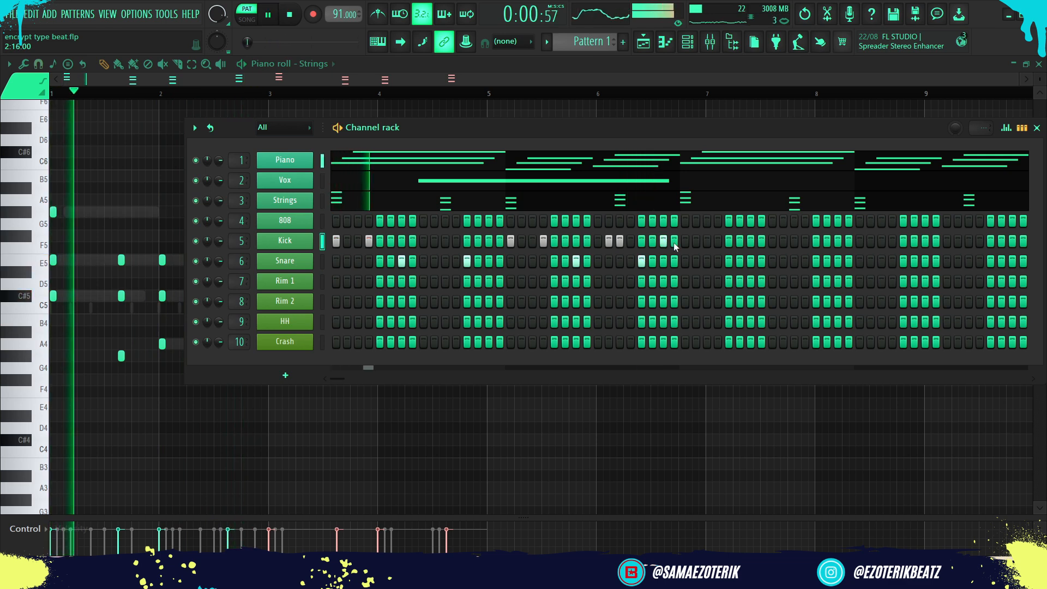
# Place kicks on steps 1 and 4 and snares on steps 7 and 13 of bar 3
pyautogui.click(684, 241)
pyautogui.click(719, 241)
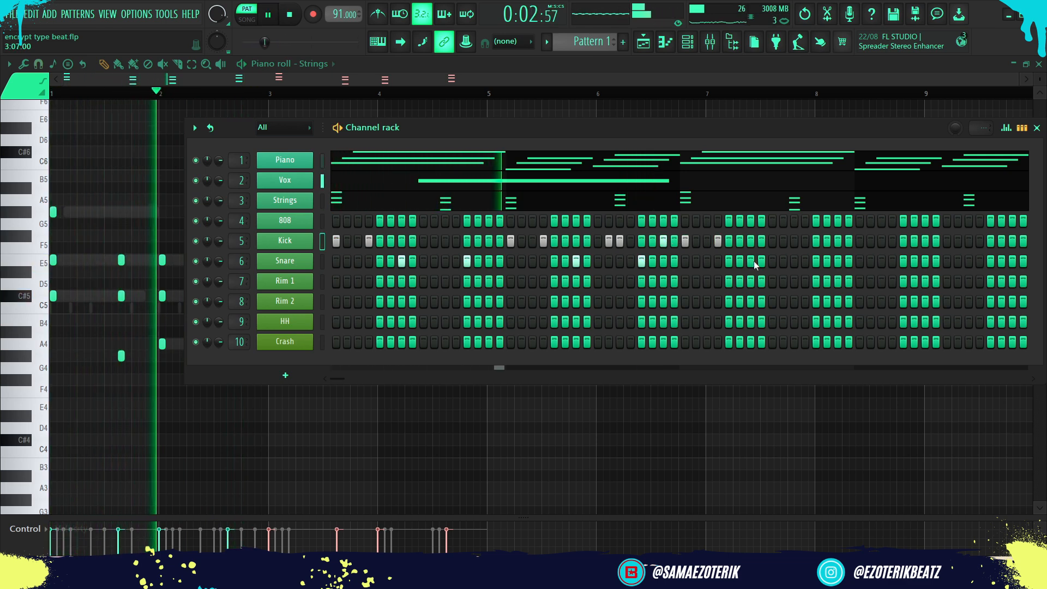
pyautogui.click(752, 261)
pyautogui.click(828, 261)
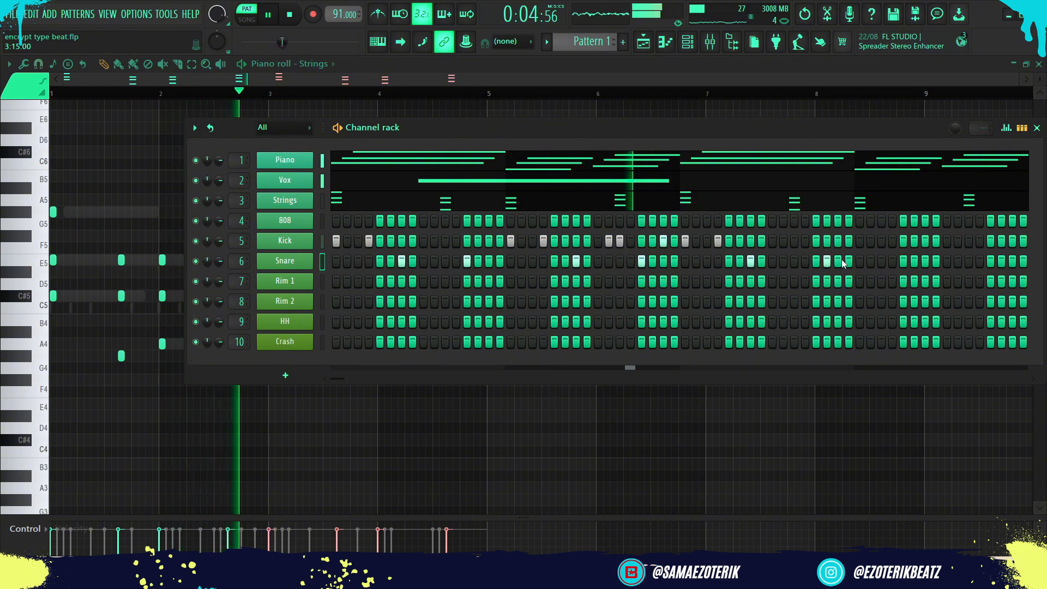
pyautogui.click(828, 261)
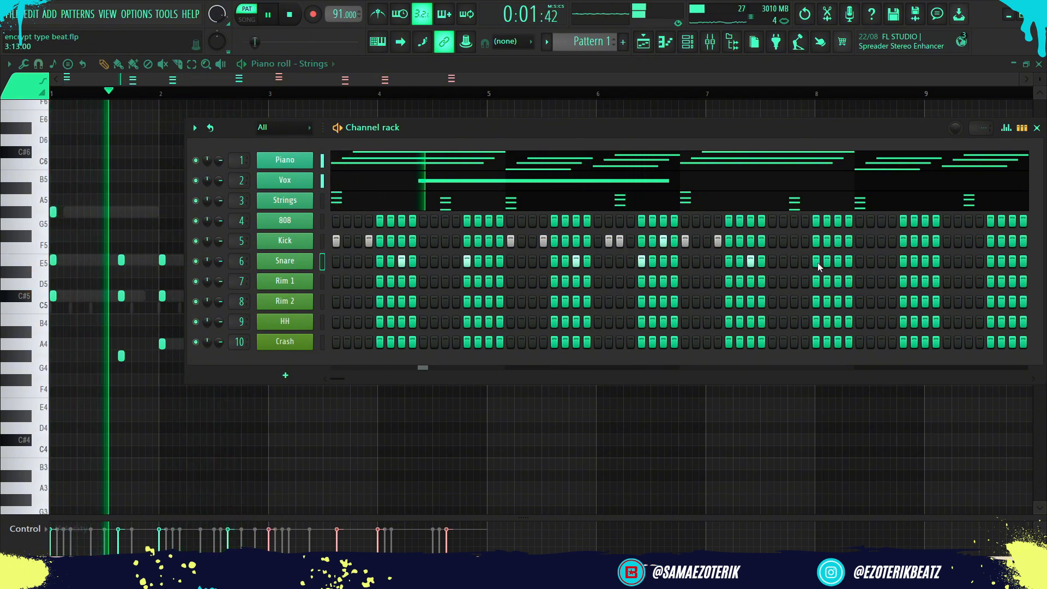
pyautogui.click(817, 262)
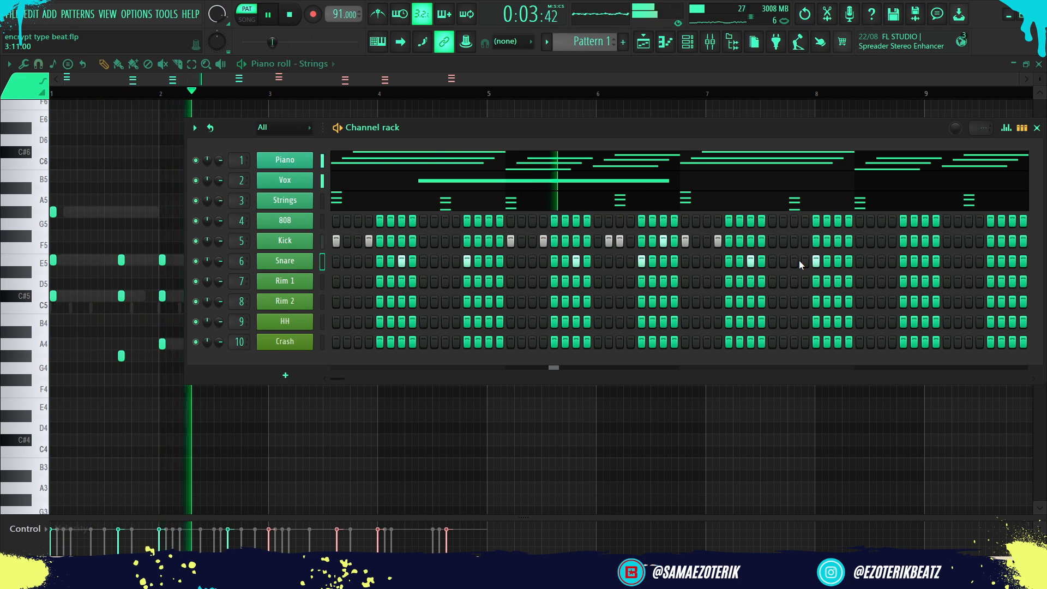
# Place kicks on steps 1, 4 and 15 and snares on steps 7 and 13 of bar 4
pyautogui.moveTo(830, 128); pyautogui.dragTo(631, 153)
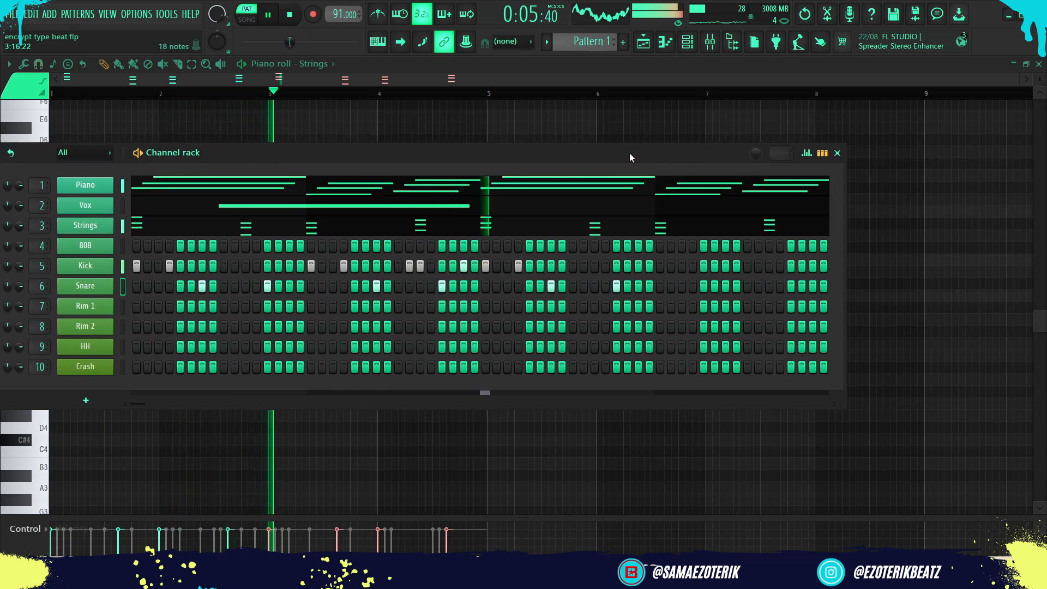
pyautogui.click(660, 266)
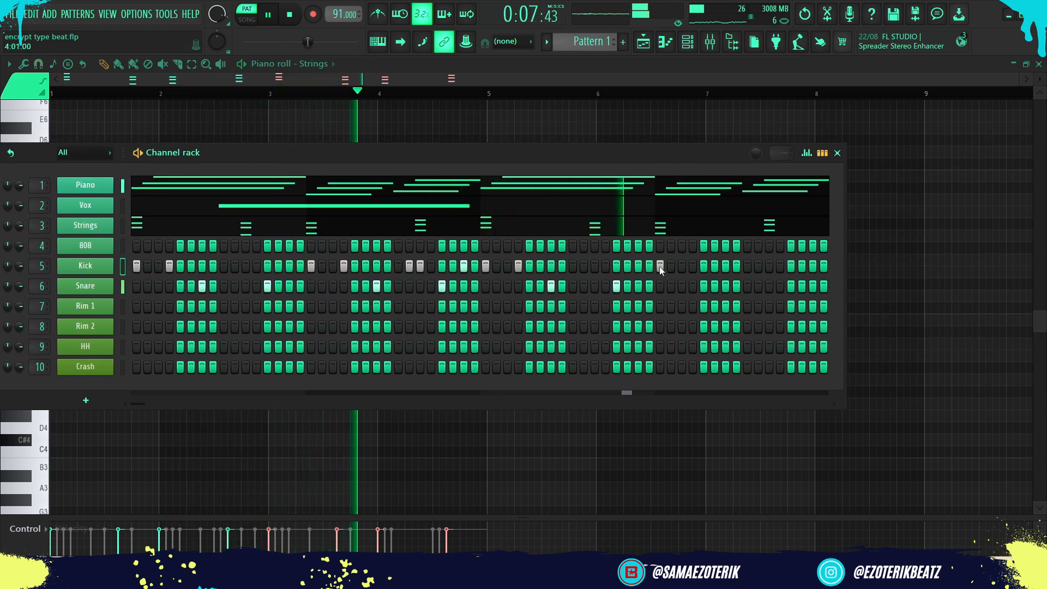
pyautogui.click(694, 267)
pyautogui.click(726, 286)
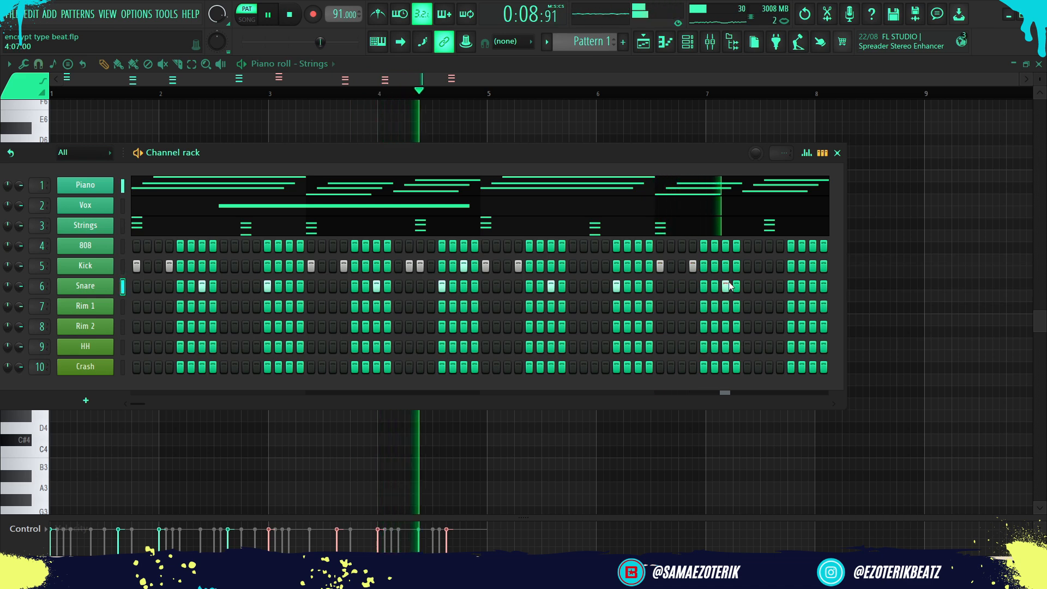
pyautogui.click(791, 286)
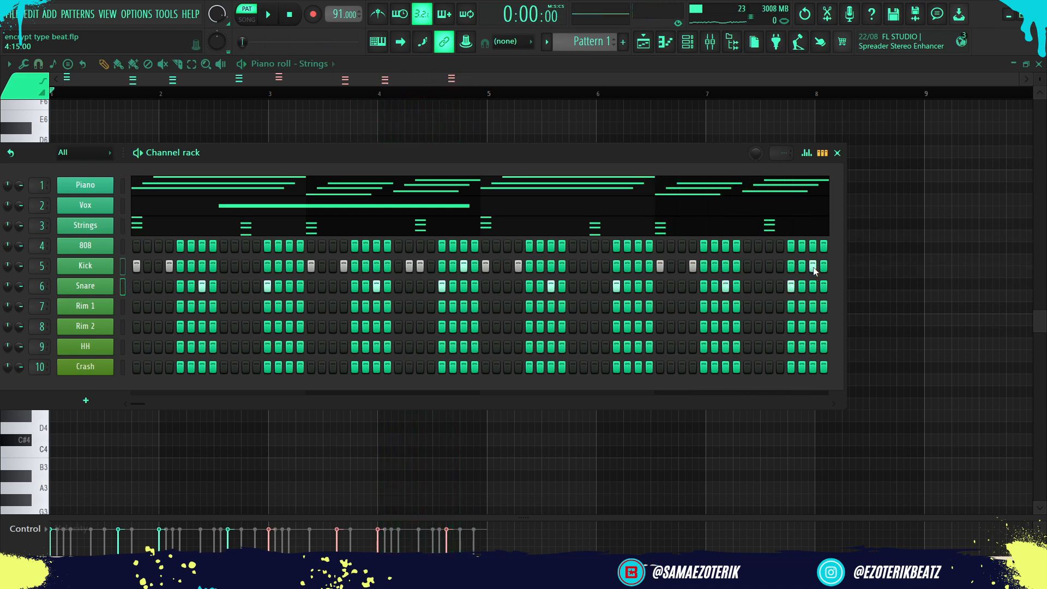
# Open the Kick channel's notes at the end of bar 4 in the piano roll and set the snap to 1/2 step
pyautogui.press('space')
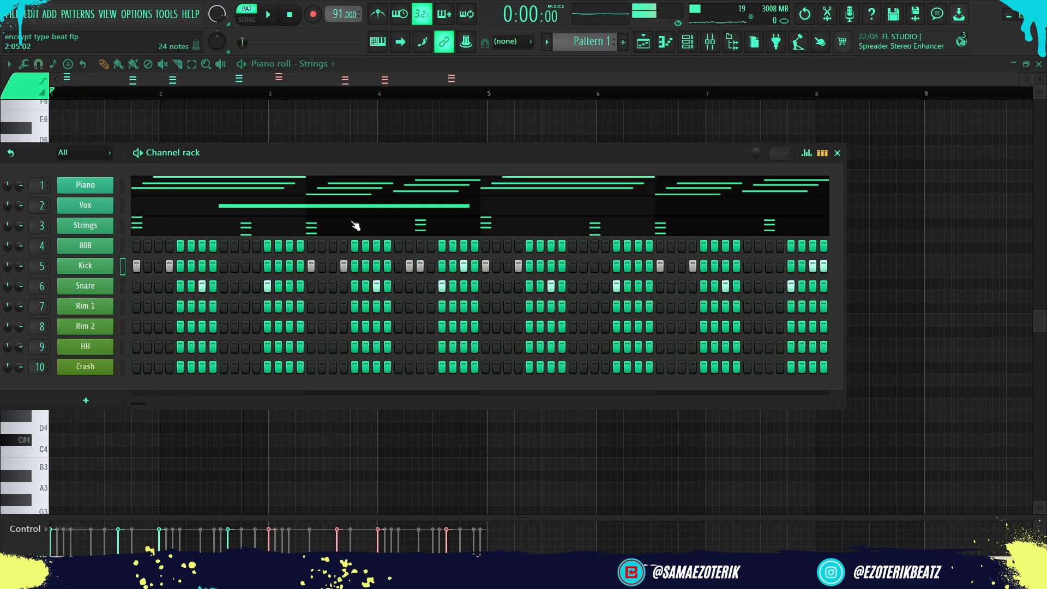
pyautogui.click(666, 42)
pyautogui.press('space')
pyautogui.scroll(5, 459, 309)
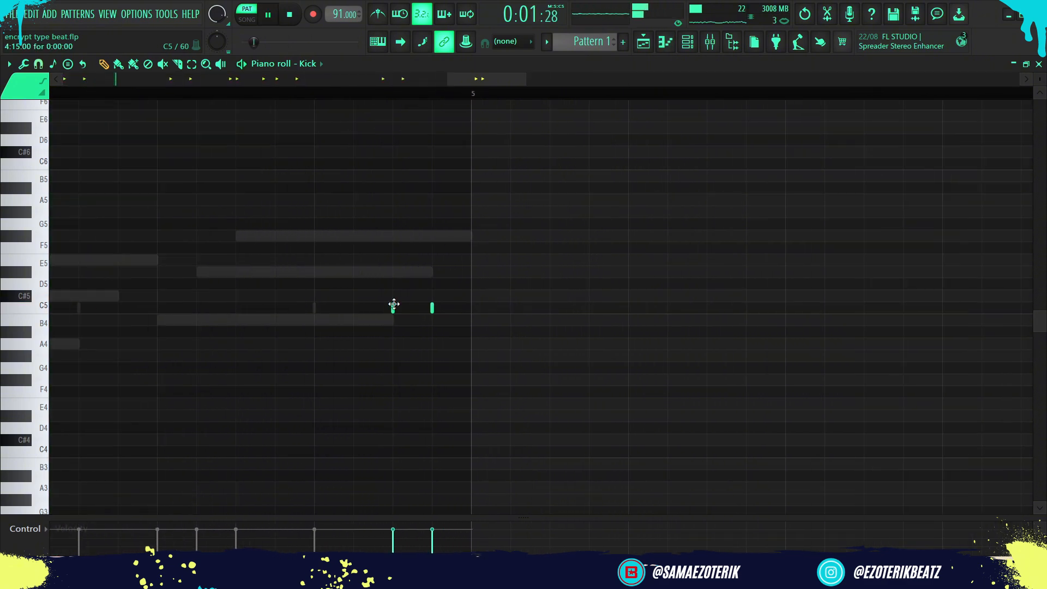
pyautogui.scroll(2, 394, 304)
pyautogui.click(38, 64)
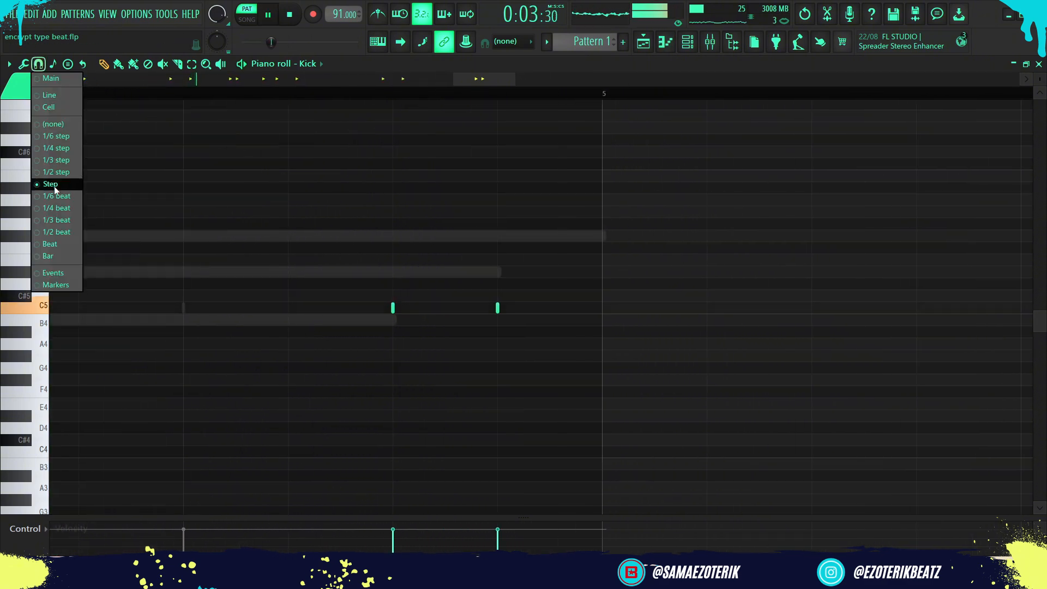
pyautogui.click(54, 172)
# Add a half-step C5 kick midway between steps 15 and 16 of bar 4 and slightly lower its velocity
pyautogui.click(447, 308)
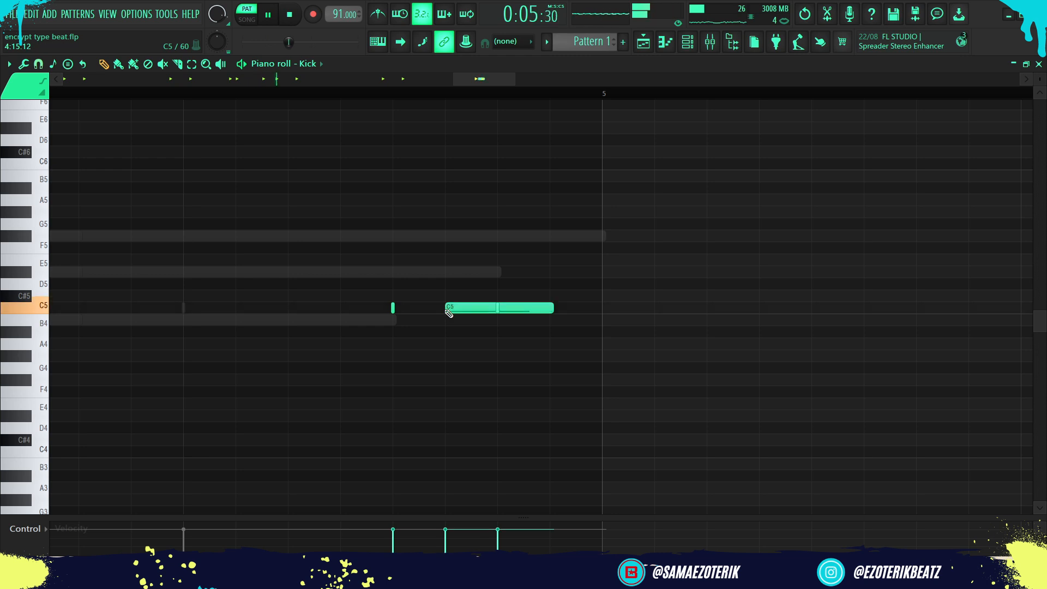
pyautogui.rightClick(474, 309)
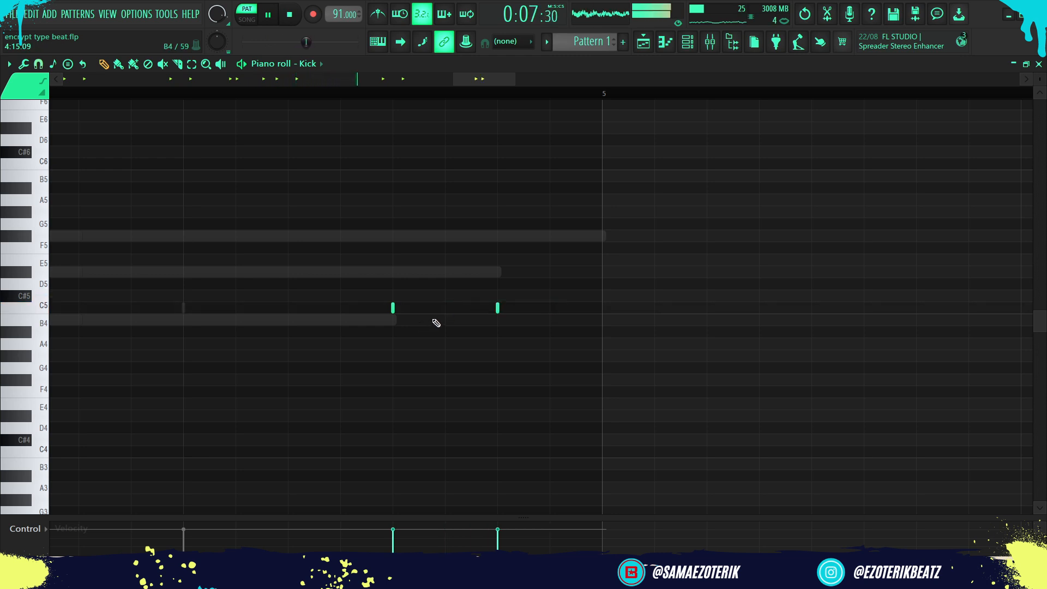
pyautogui.click(446, 309)
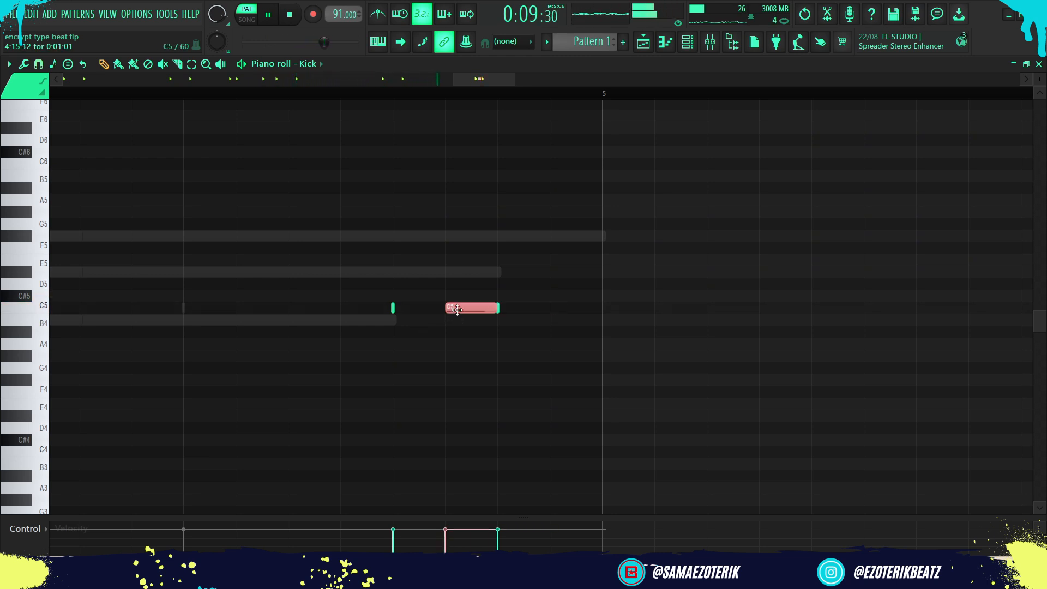
pyautogui.press('space')
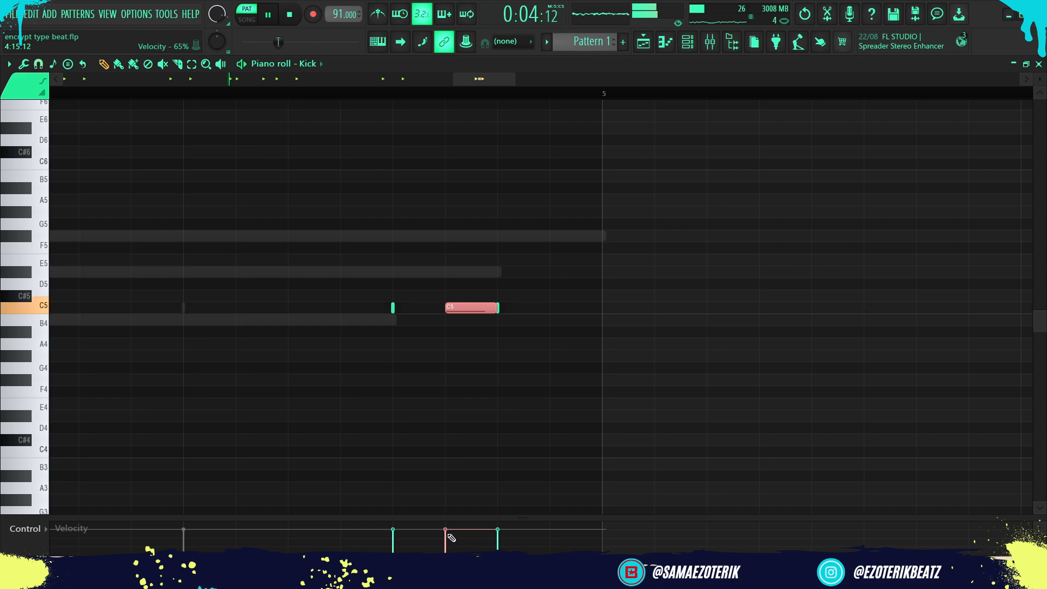
pyautogui.moveTo(452, 538); pyautogui.dragTo(452, 534)
# Place a Rim 1 hit on step 10 of bar 1 in the channel rack and view the Rim 1 sample settings
pyautogui.click(688, 42)
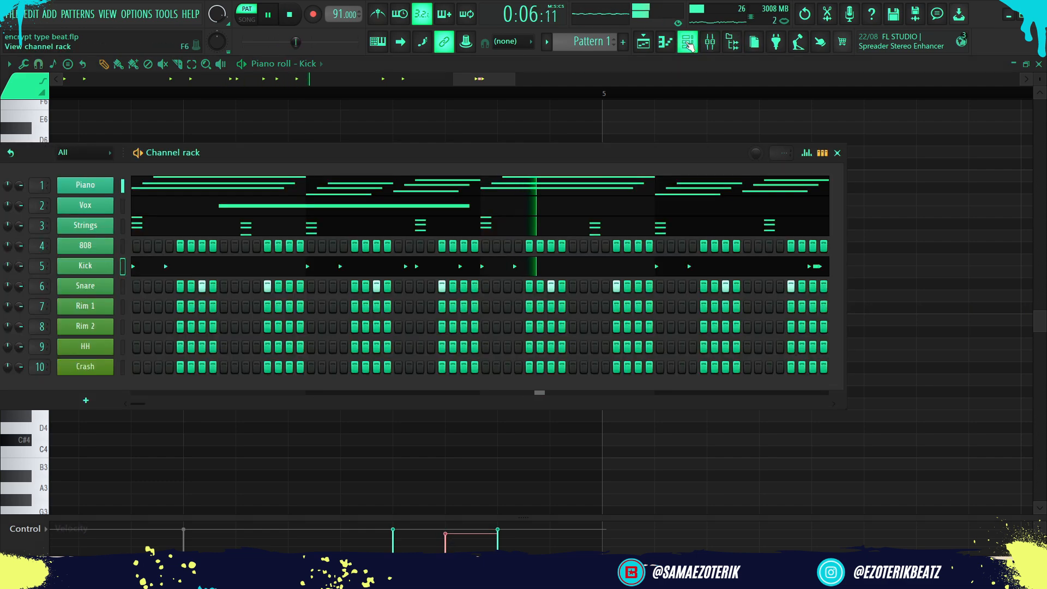
pyautogui.moveTo(263, 152); pyautogui.dragTo(457, 155)
pyautogui.press('space')
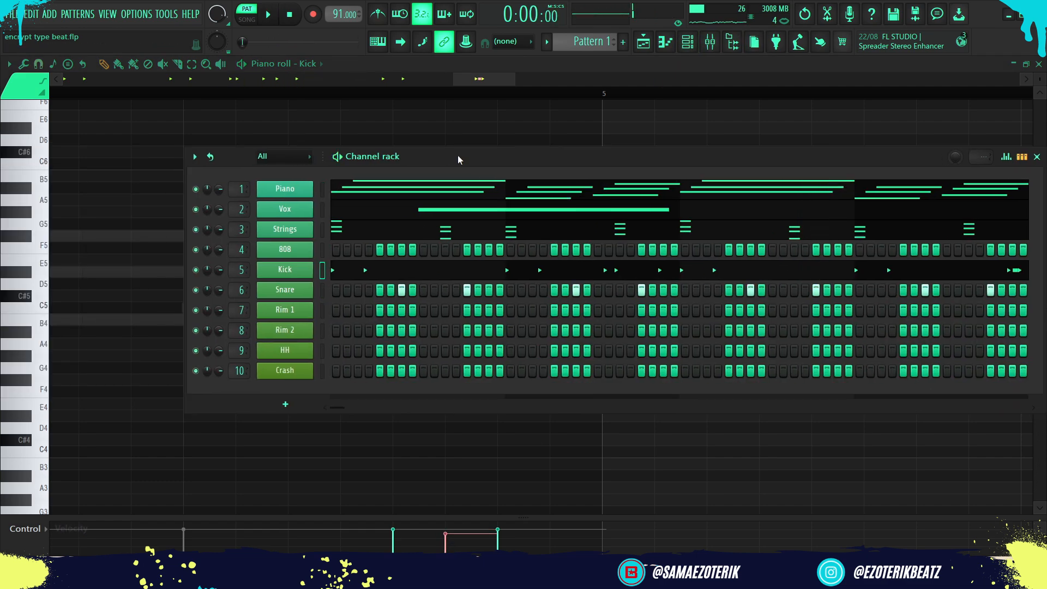
pyautogui.press('space')
pyautogui.press('space')
pyautogui.click(444, 307)
pyautogui.press('space')
pyautogui.click(434, 310)
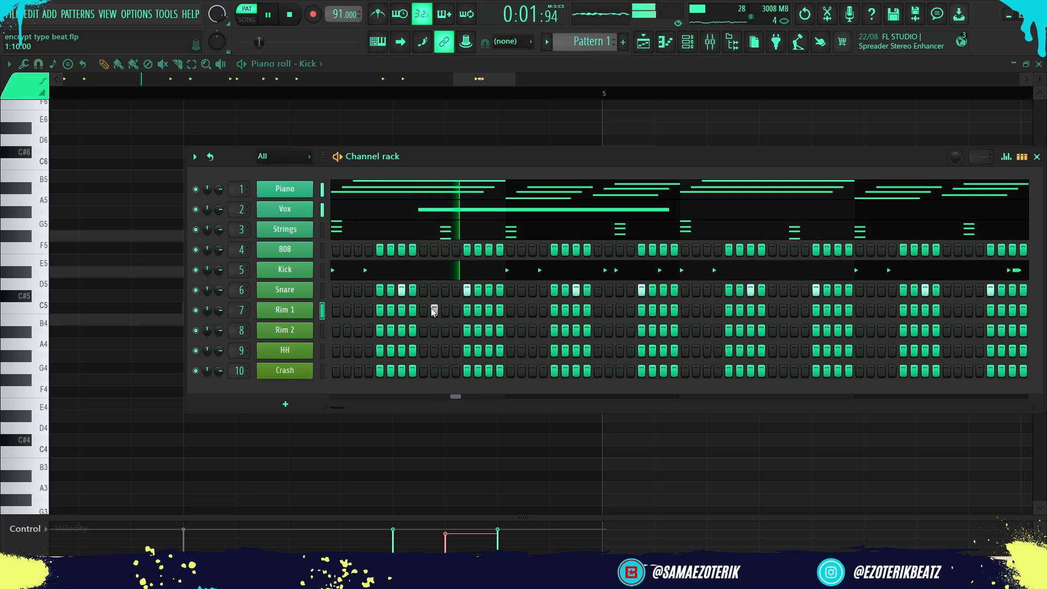
pyautogui.click(292, 310)
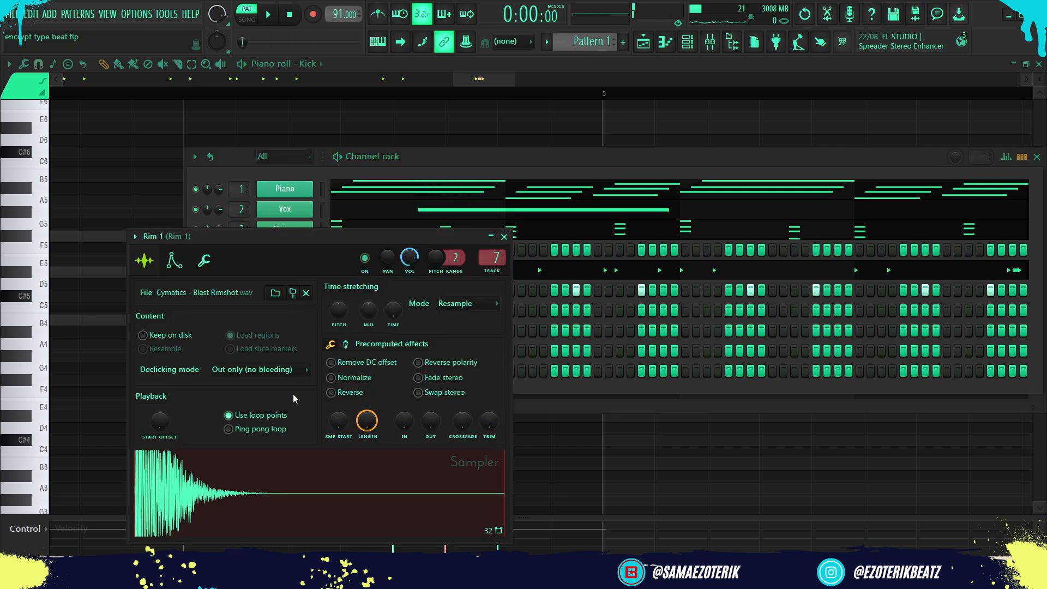
pyautogui.click(504, 237)
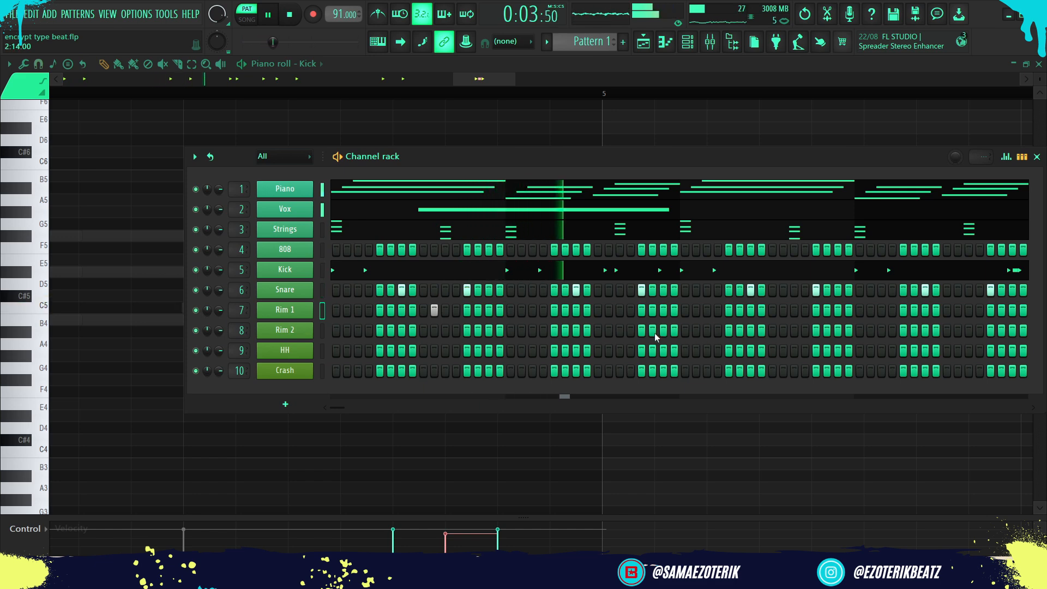
# Replay the pattern and place a Rim 2 hit on step 12 of bar 2
pyautogui.press('space')
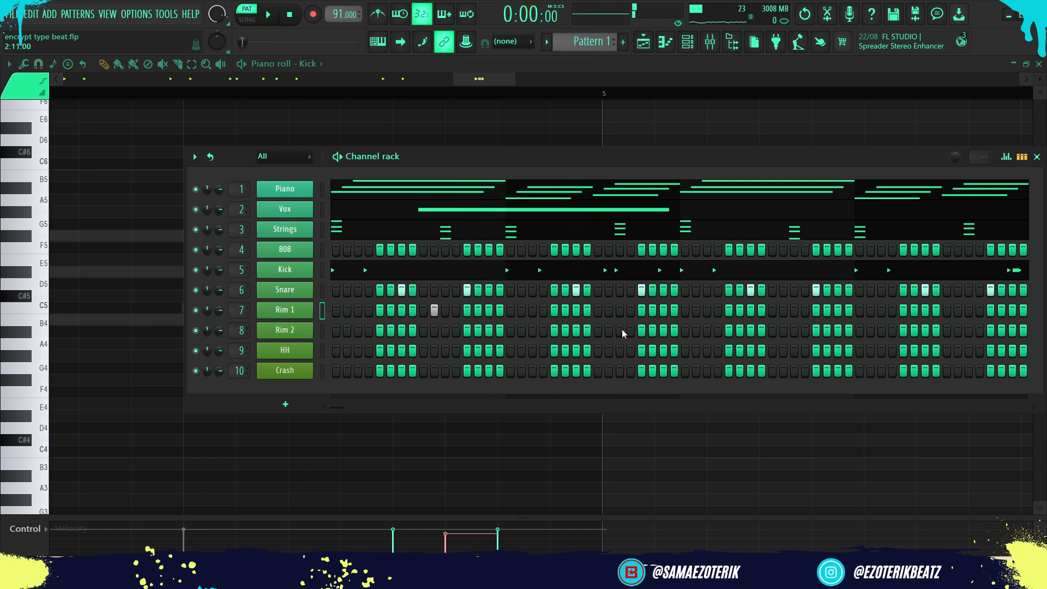
pyautogui.press('space')
pyautogui.click(630, 330)
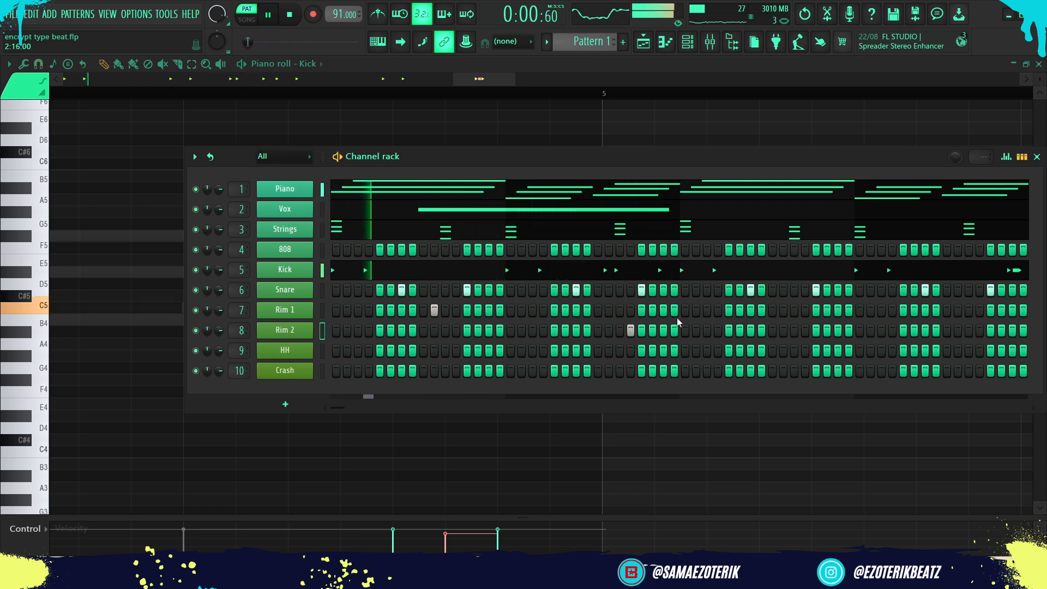
# Place a Rim 1 hit on step 11 of bar 3 and view the Rim 2 sample settings
pyautogui.click(793, 310)
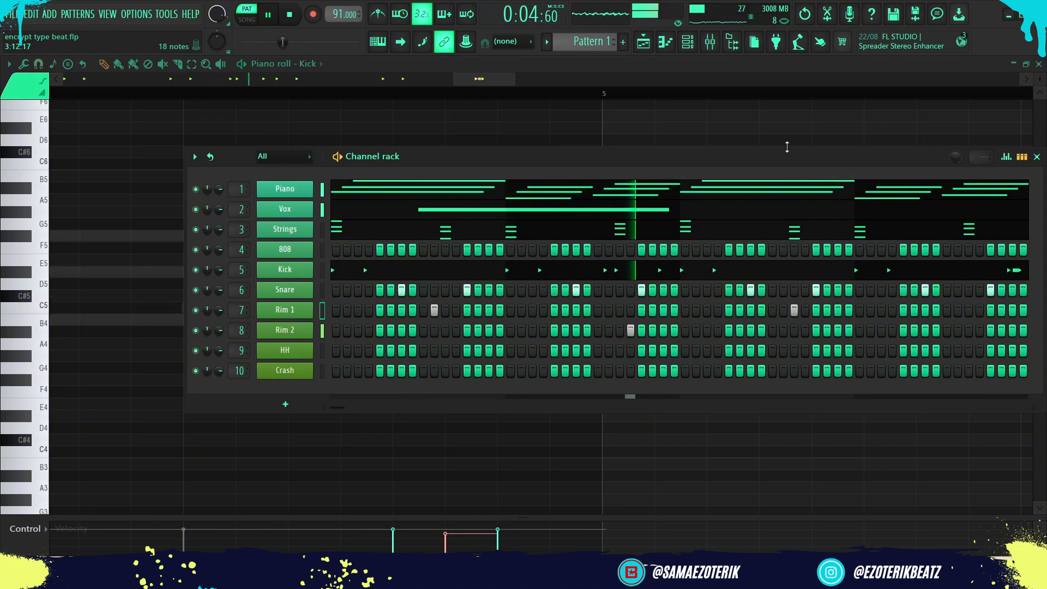
pyautogui.moveTo(789, 154); pyautogui.dragTo(774, 159)
pyautogui.press('space')
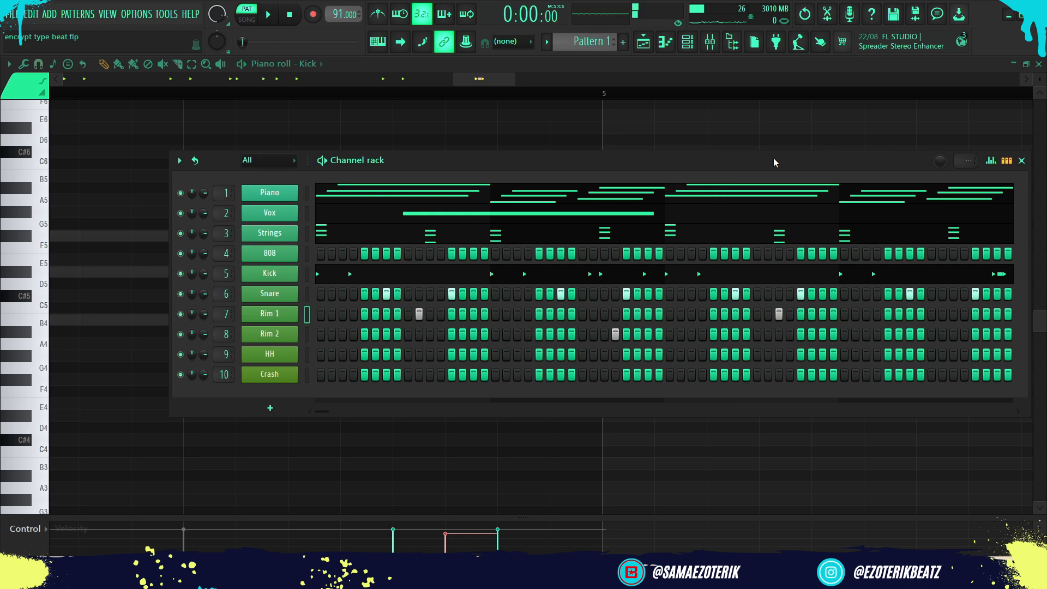
pyautogui.click(277, 335)
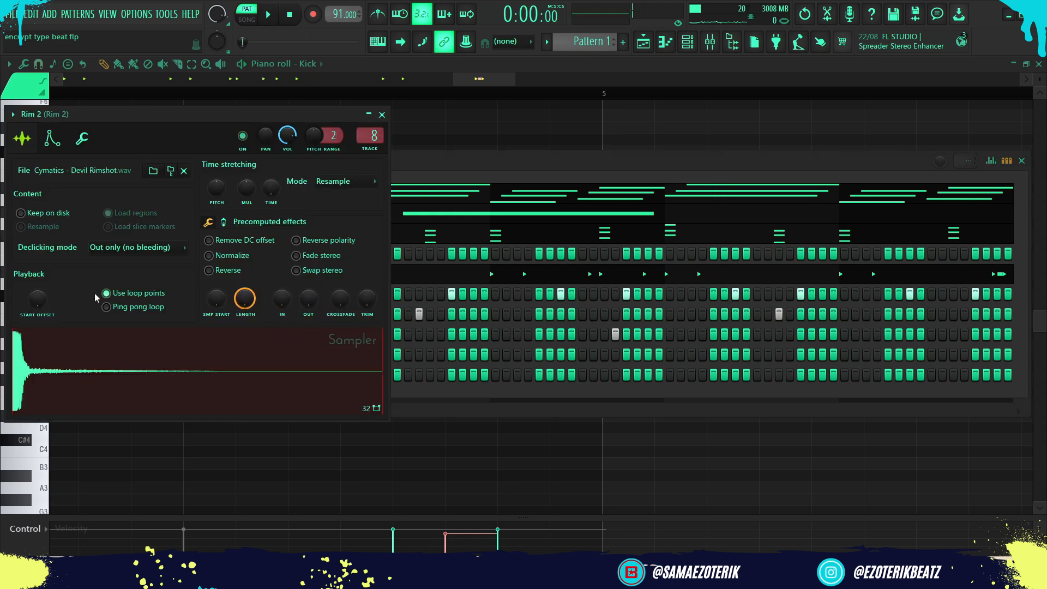
pyautogui.click(382, 114)
# Move the Rim 1 hit in bar 3 to step 10 and place Rim 2 hits on steps 11 and 12 of bar 4
pyautogui.moveTo(703, 165); pyautogui.dragTo(498, 161)
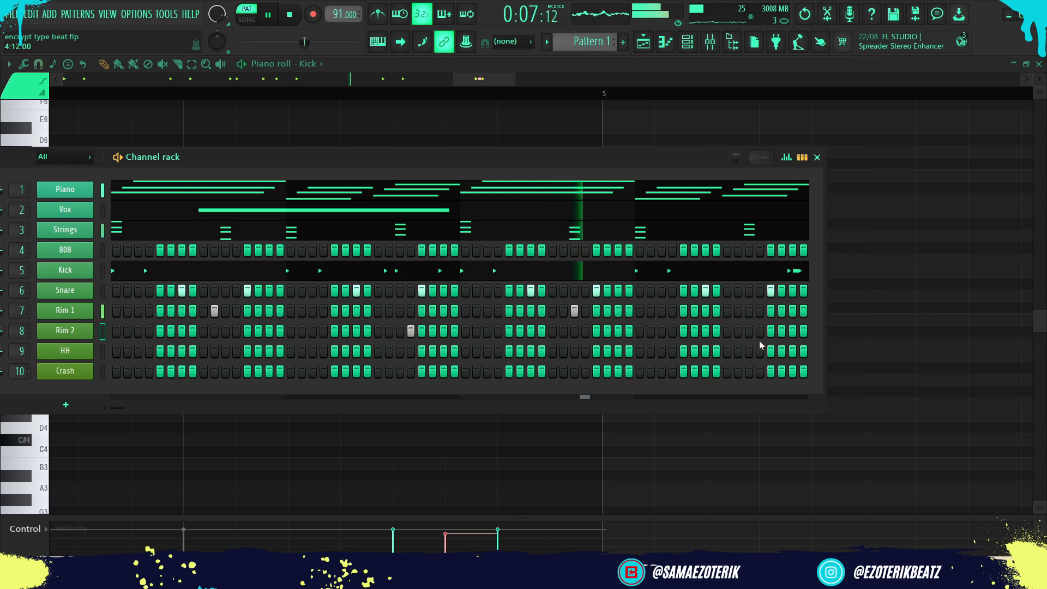
pyautogui.click(574, 310)
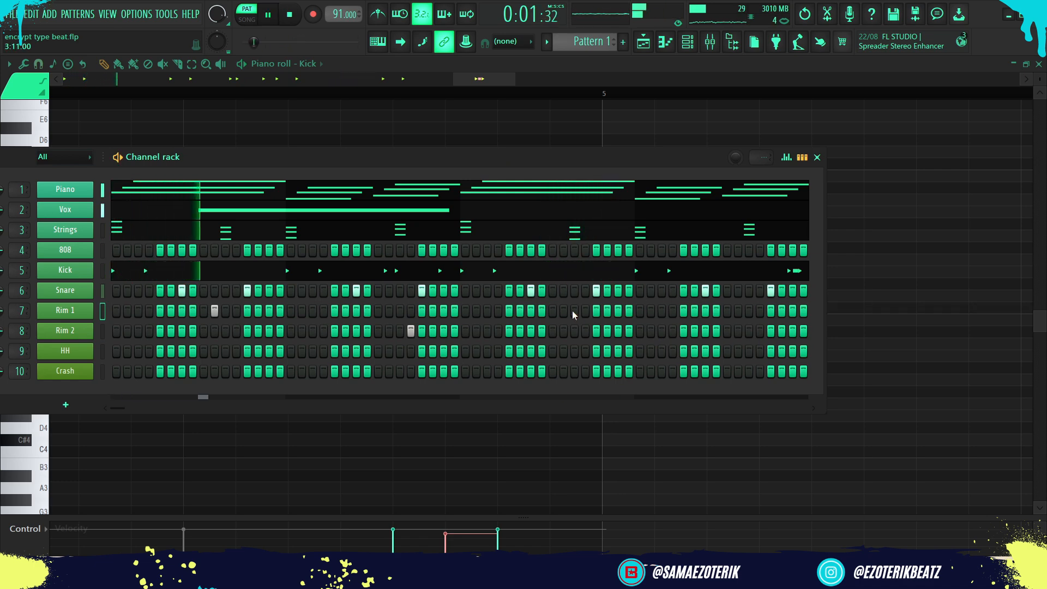
pyautogui.click(565, 311)
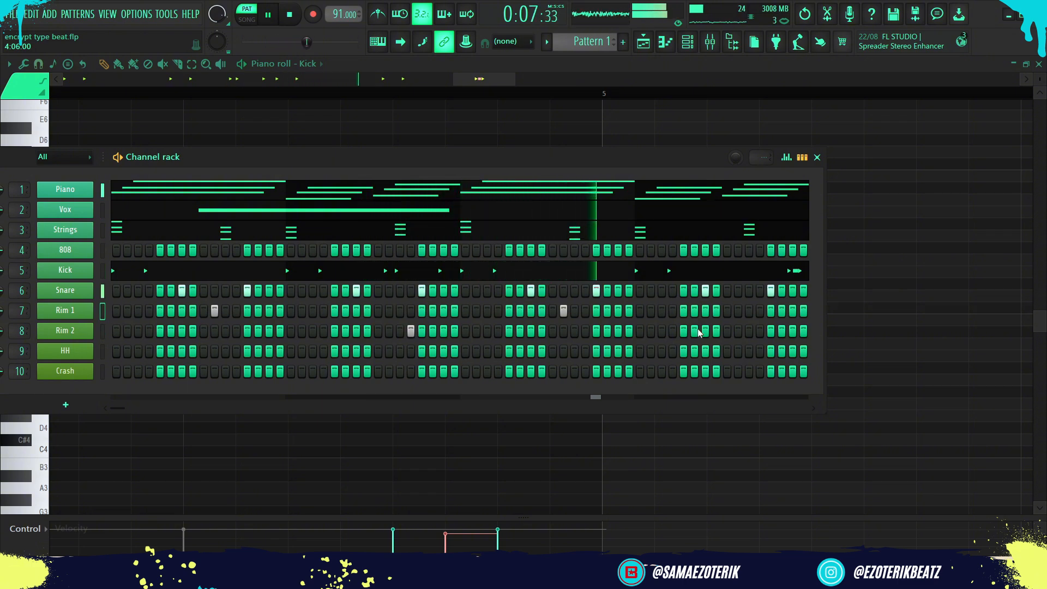
pyautogui.press('space')
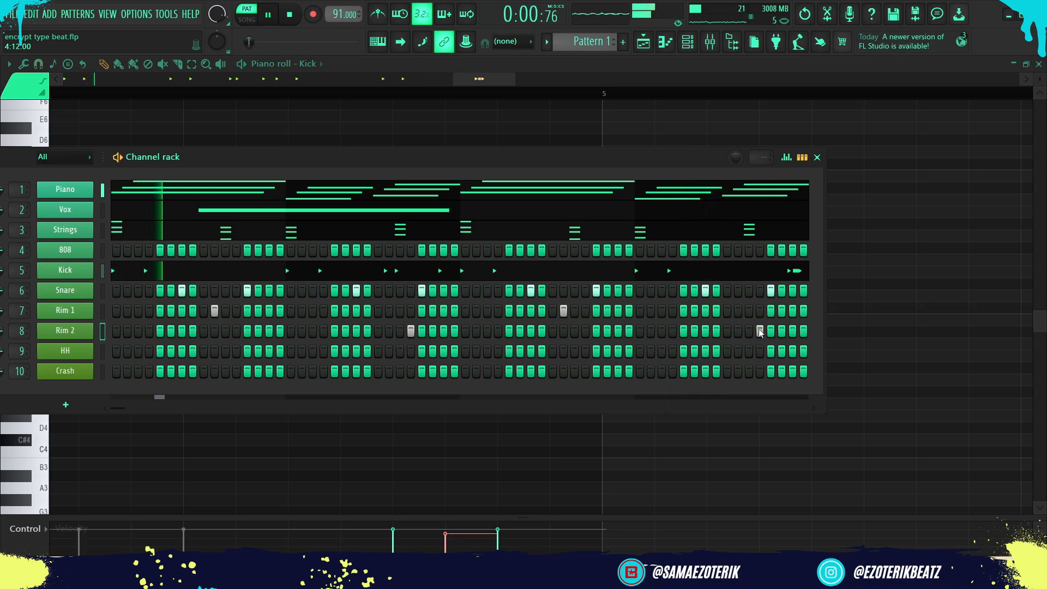
pyautogui.click(750, 331)
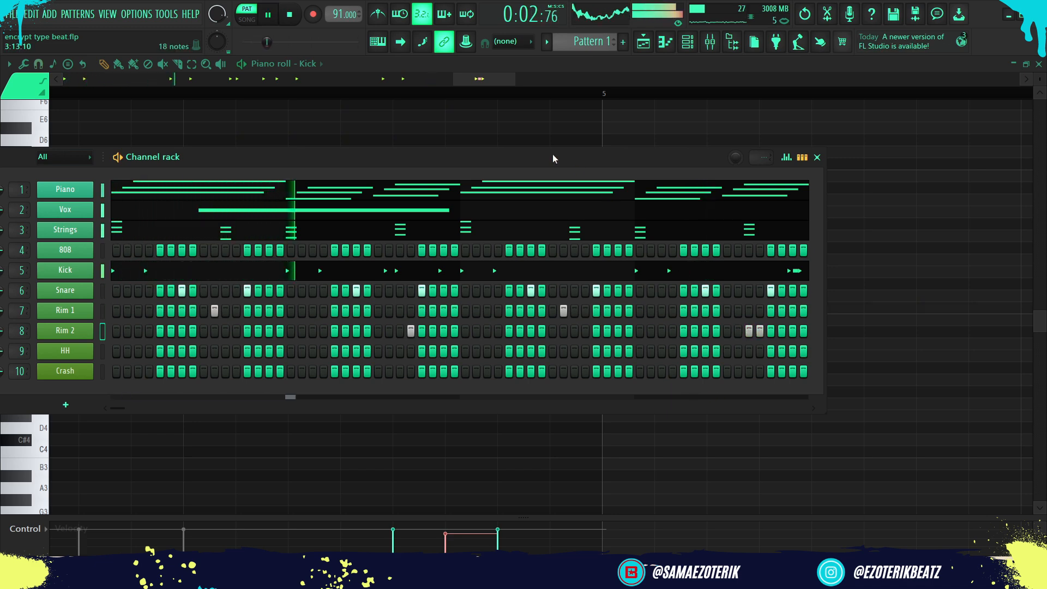
# Place hi-hats on steps 1, 4, 7, 11 and 13 of bar 1
pyautogui.moveTo(518, 161); pyautogui.dragTo(767, 147)
pyautogui.press('space')
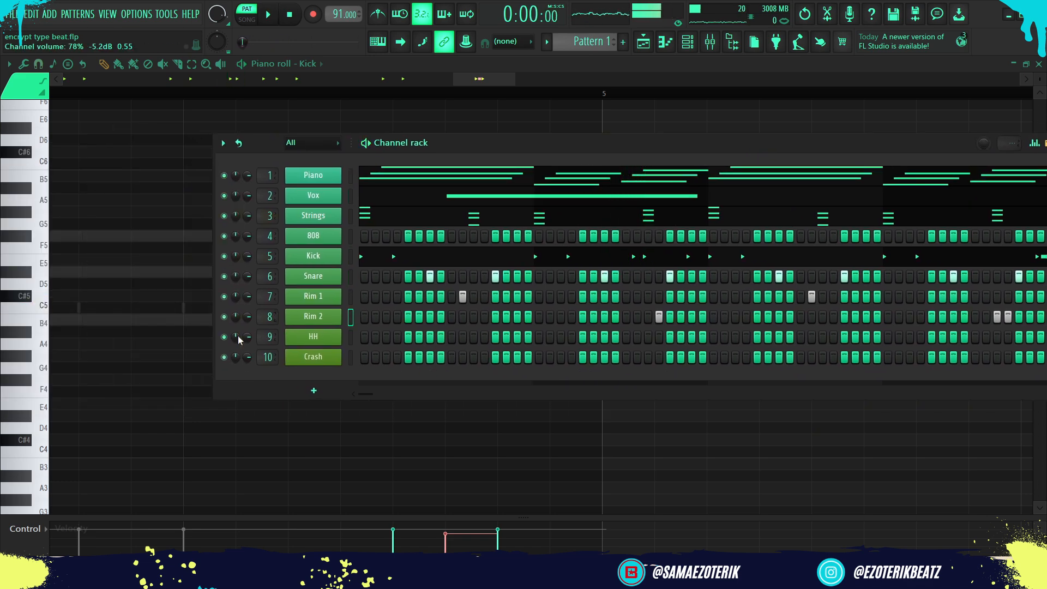
pyautogui.click(398, 337)
pyautogui.click(430, 338)
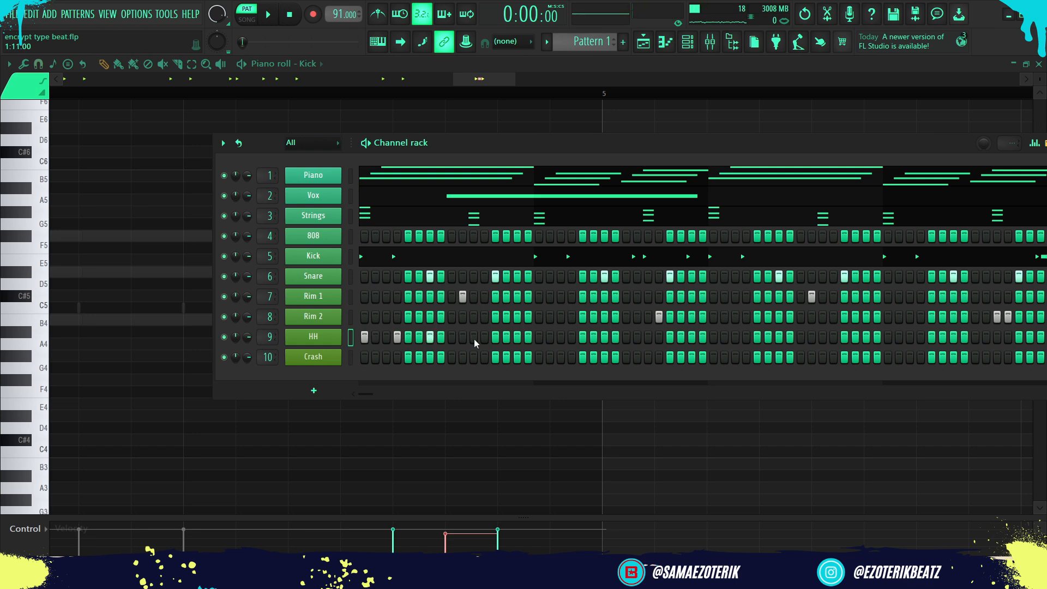
pyautogui.click(473, 338)
pyautogui.click(495, 338)
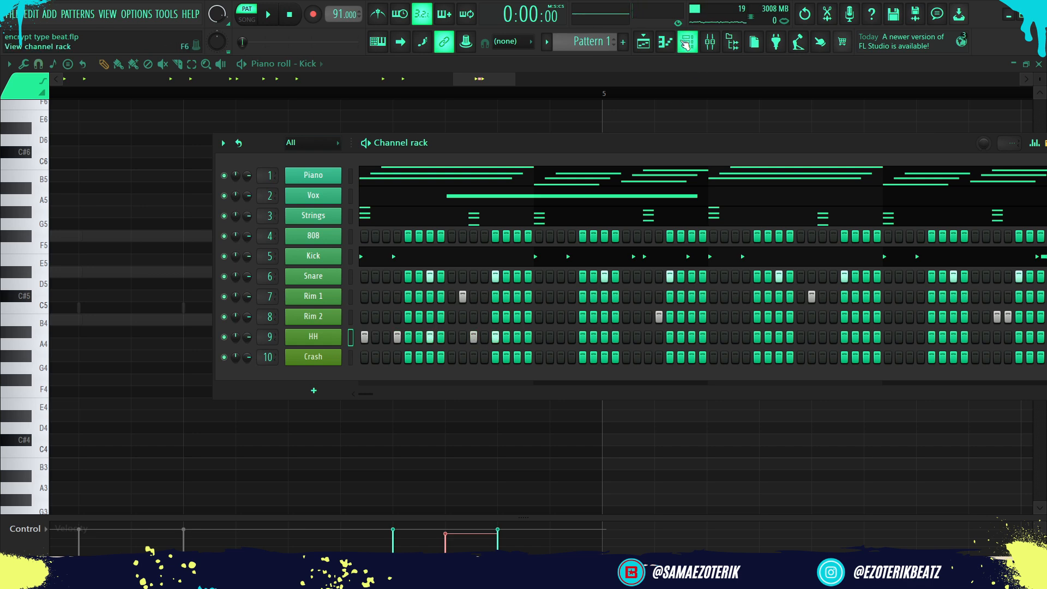
# Open the HH channel in the piano roll and copy its bar 1 hi-hats into bar 2
pyautogui.click(666, 43)
pyautogui.click(666, 43)
pyautogui.click(666, 42)
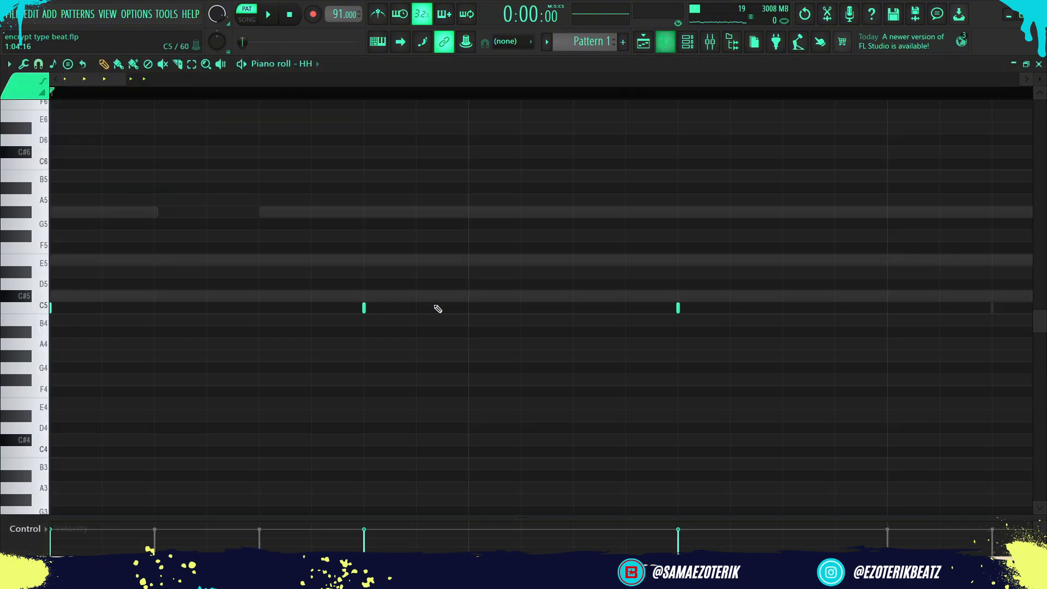
pyautogui.scroll(-4, 625, 349)
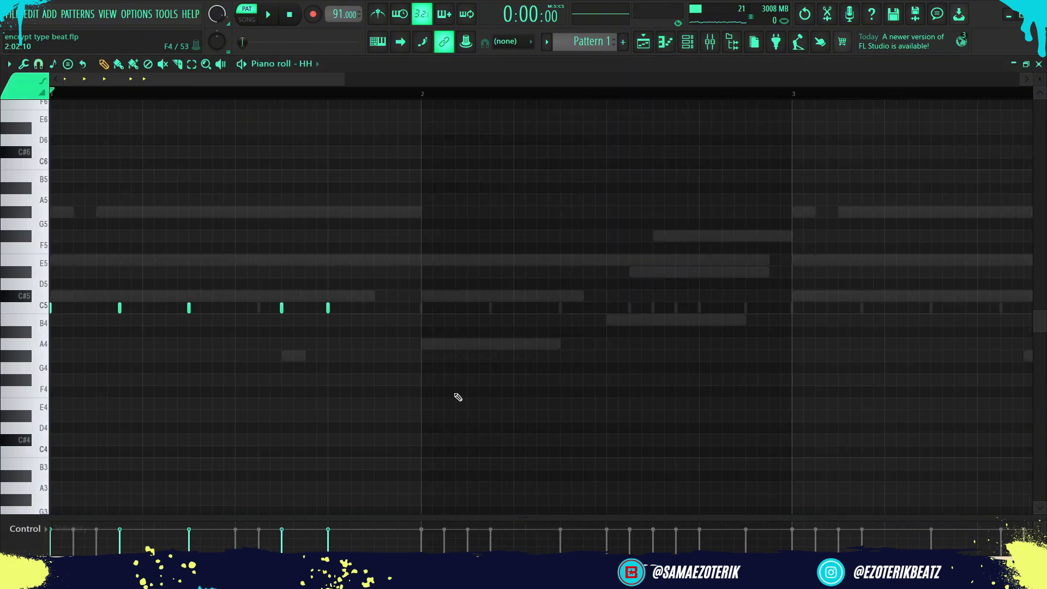
pyautogui.moveTo(455, 397); pyautogui.dragTo(2, 240)
pyautogui.moveTo(117, 311); pyautogui.dragTo(488, 416)
pyautogui.scroll(3, 574, 370)
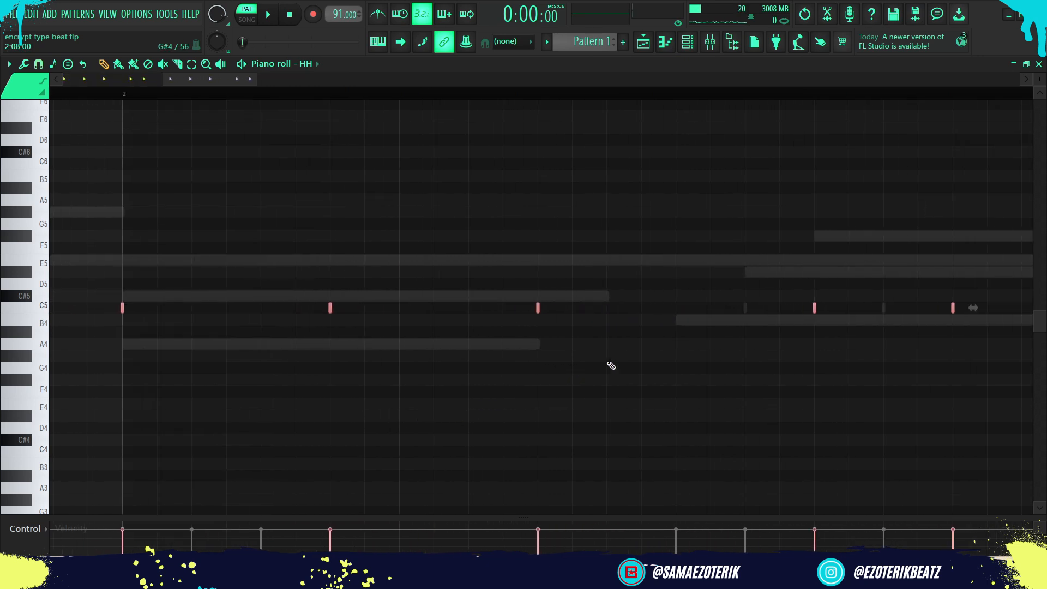
# Add hi-hats on steps 9 and 10 of bar 2, making step 10 a three-note 1/3-step roll with rising velocities
pyautogui.click(676, 308)
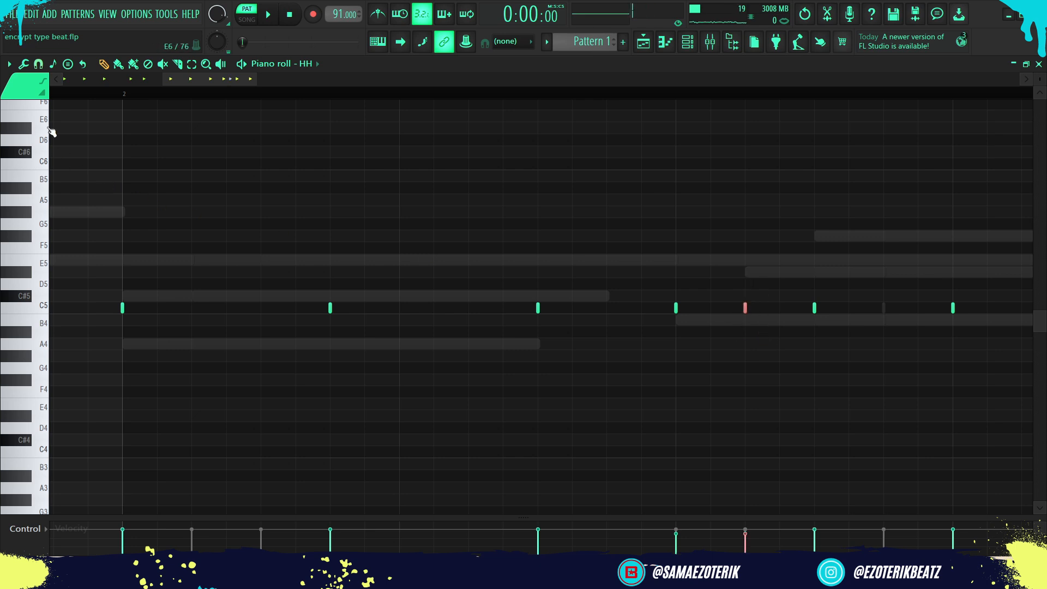
pyautogui.click(38, 65)
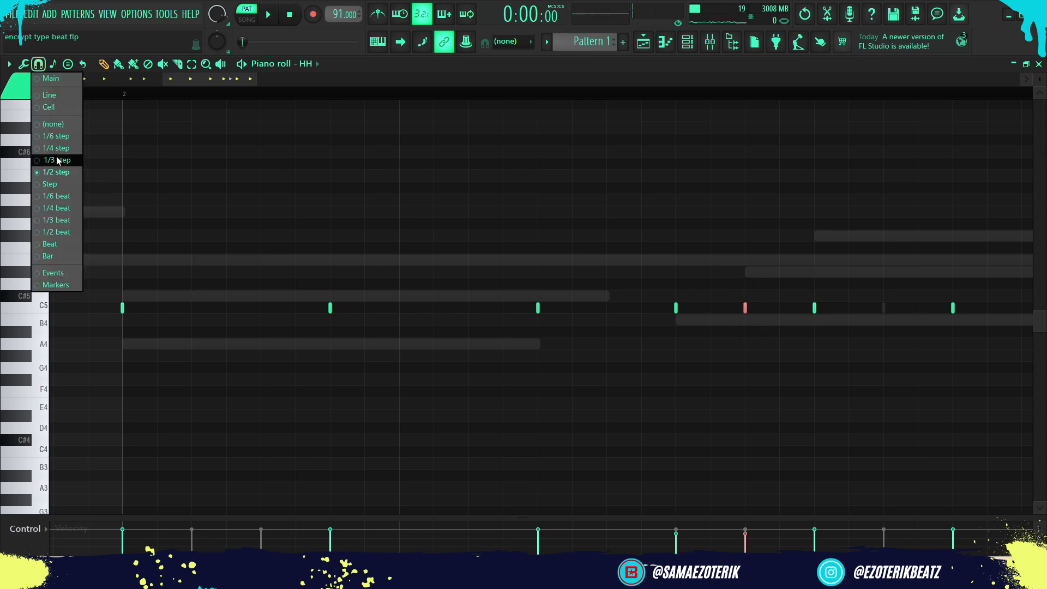
pyautogui.click(58, 160)
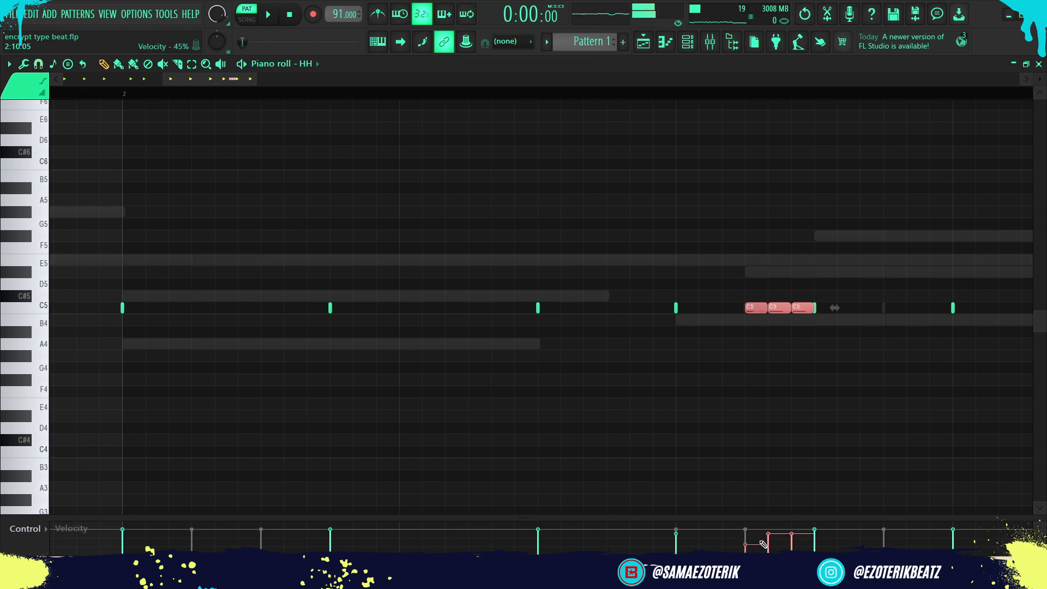
# Select the hi-hats of bars 1 and 2 and duplicate them into bars 3 and 4
pyautogui.scroll(-4, 528, 456)
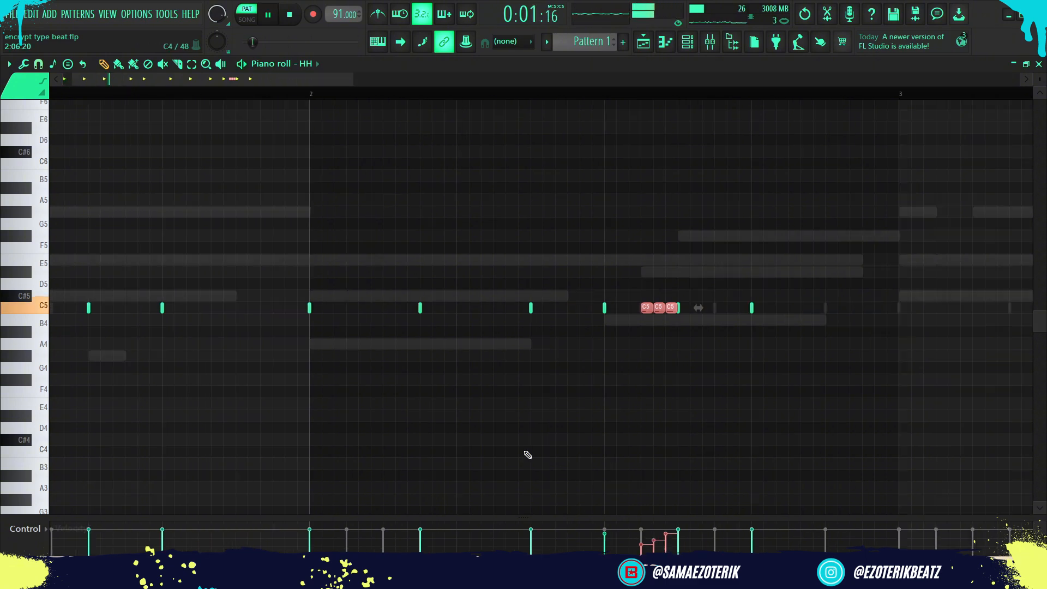
pyautogui.moveTo(465, 355); pyautogui.dragTo(93, 218)
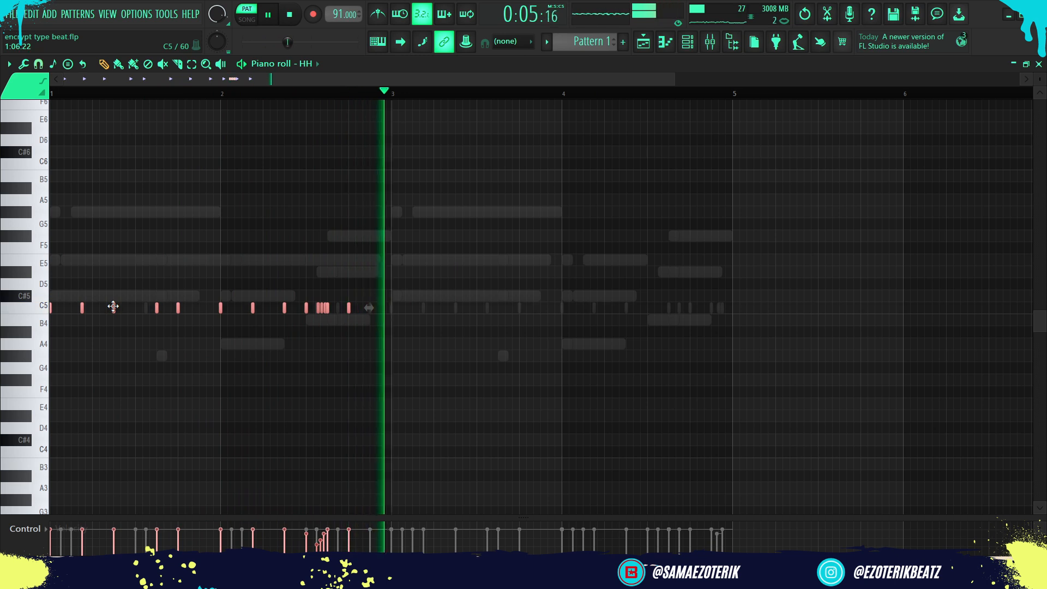
pyautogui.hotkey('ctrl', 'b')
pyautogui.hotkey('shift', 'Left')
# Replay the pattern and remove the hi-hat on step 9 of bar 2
pyautogui.press('space')
pyautogui.press('space')
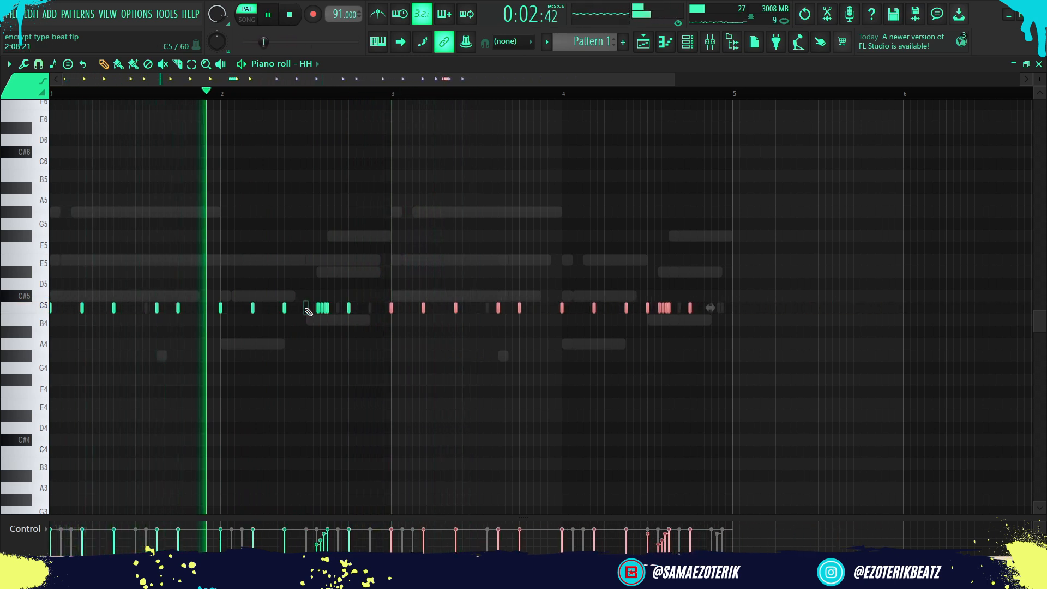
pyautogui.keyDown('ctrl'); pyautogui.scroll(4, 328, 381); pyautogui.keyUp('ctrl')
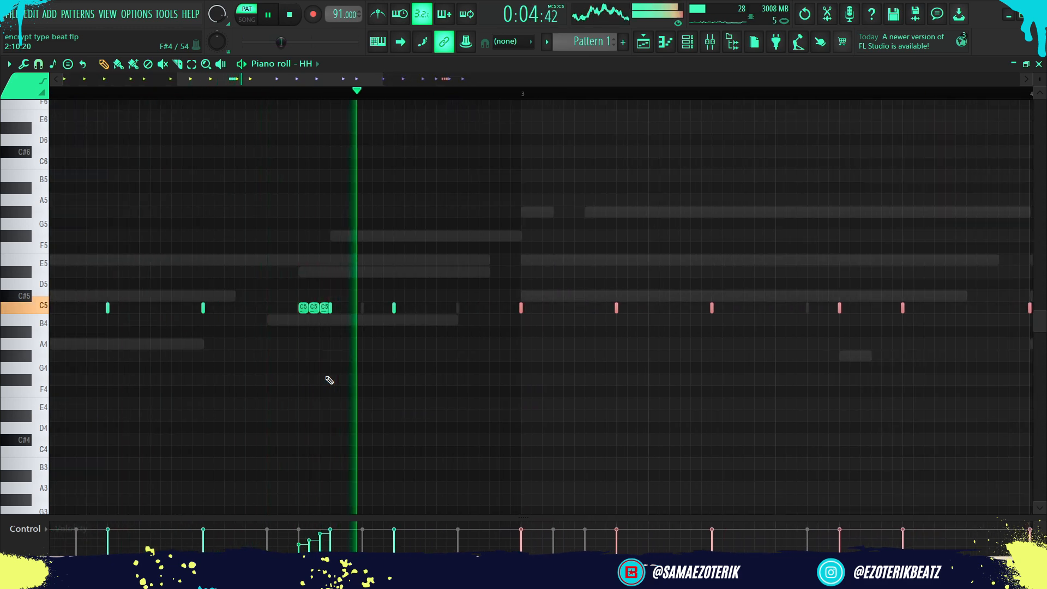
# Try the pattern without the hi-hat right after the bar 2 roll, replay it, and undo the note deletion
pyautogui.press('space')
pyautogui.press('space')
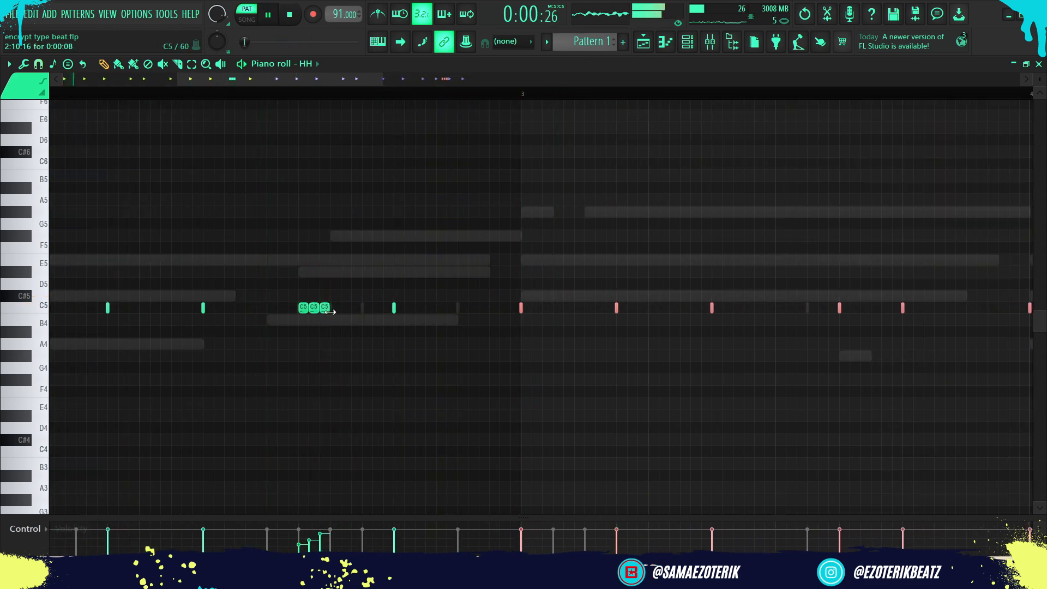
pyautogui.scroll(-2, 330, 311)
pyautogui.scroll(3, 330, 311)
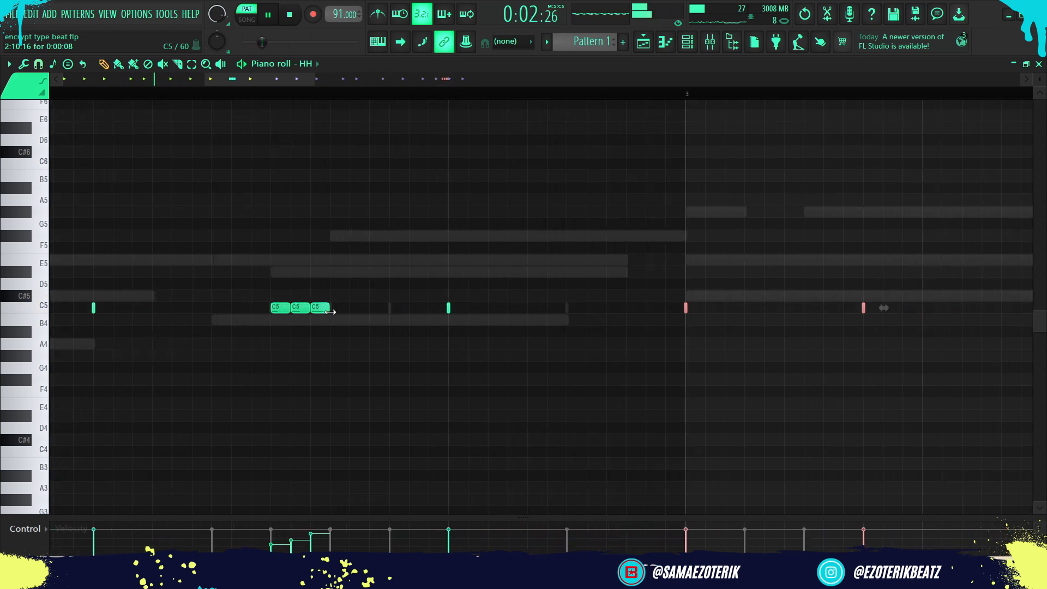
pyautogui.scroll(-5, 331, 311)
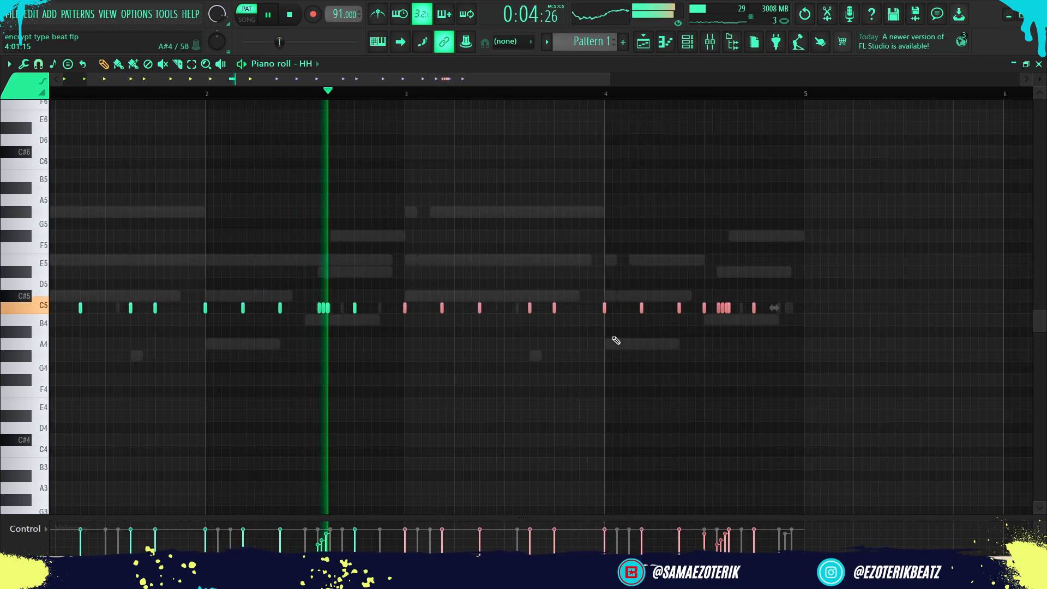
pyautogui.press('space')
pyautogui.hotkey('ctrl', 'z')
pyautogui.press('space')
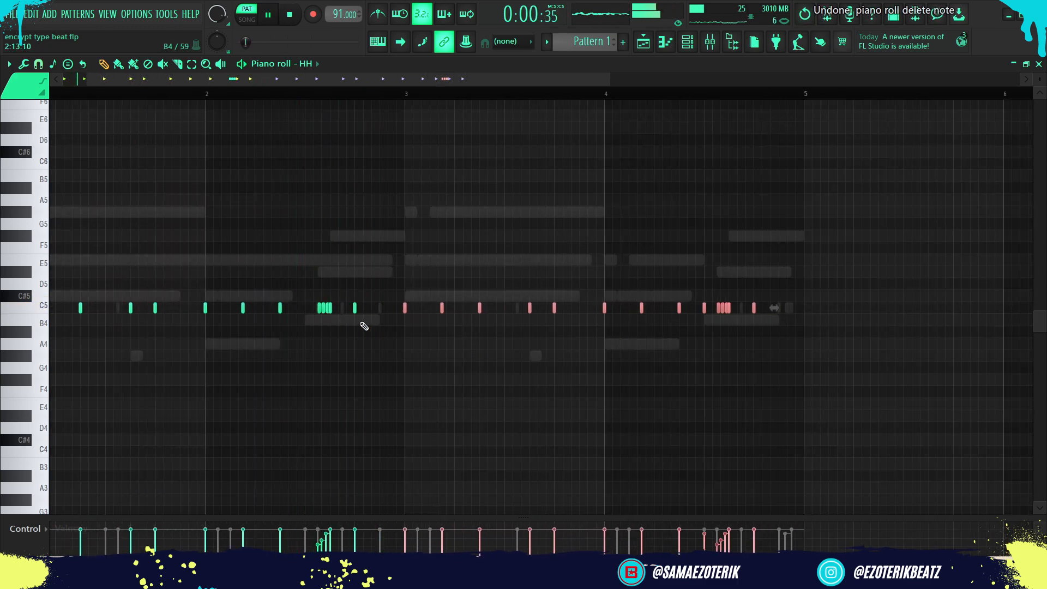
# Add three hi-hats spaced a third of a step apart on step 12 of bar 4, with rising velocities, and replay the pattern
pyautogui.scroll(4, 364, 326)
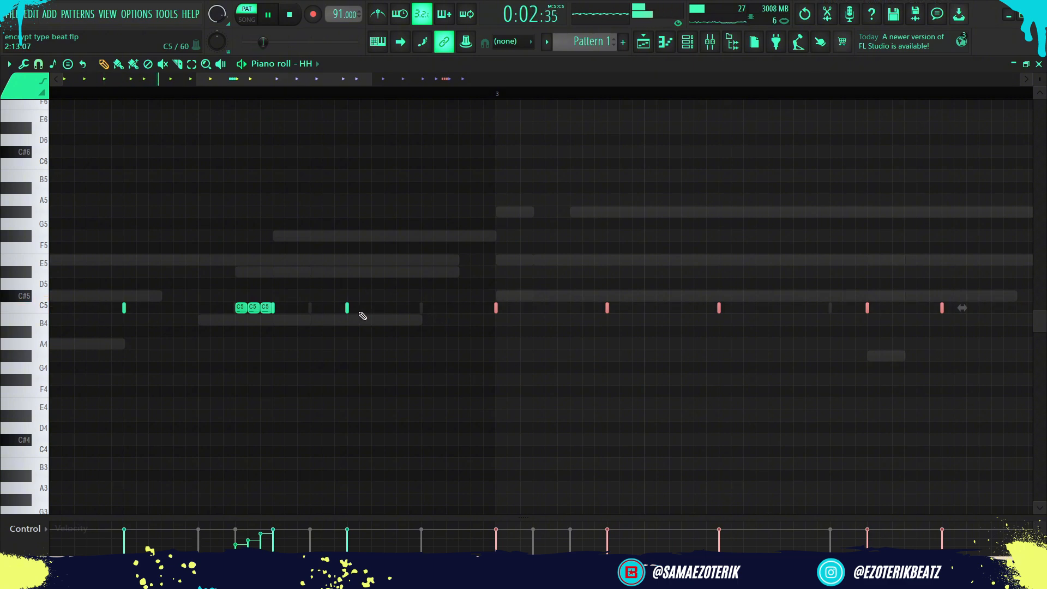
pyautogui.scroll(-4, 360, 315)
pyautogui.scroll(3, 812, 344)
pyautogui.scroll(3, 599, 310)
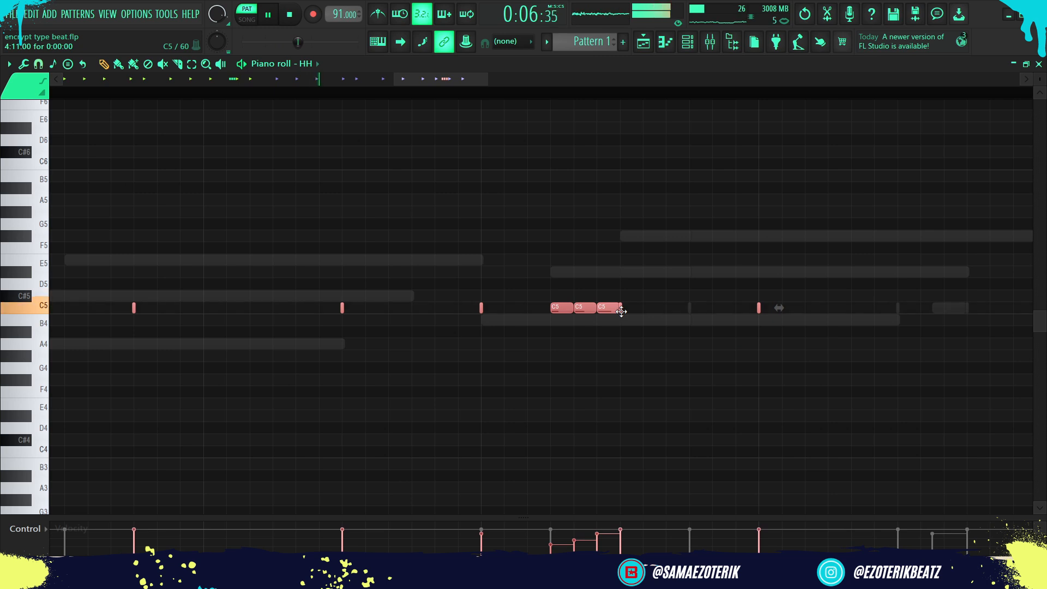
pyautogui.click(689, 308)
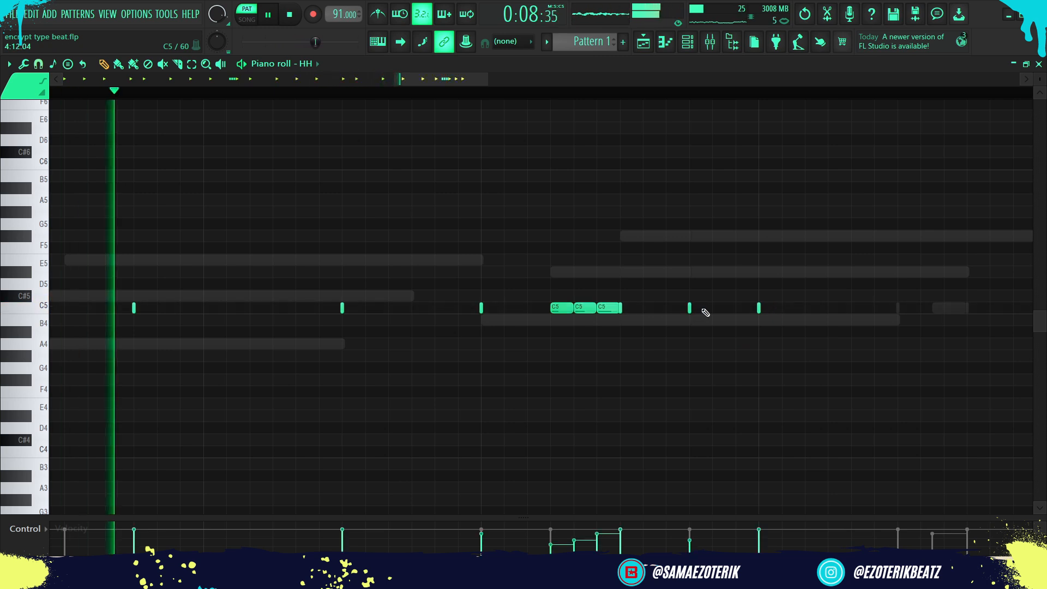
pyautogui.click(713, 308)
pyautogui.click(736, 308)
pyautogui.press('space')
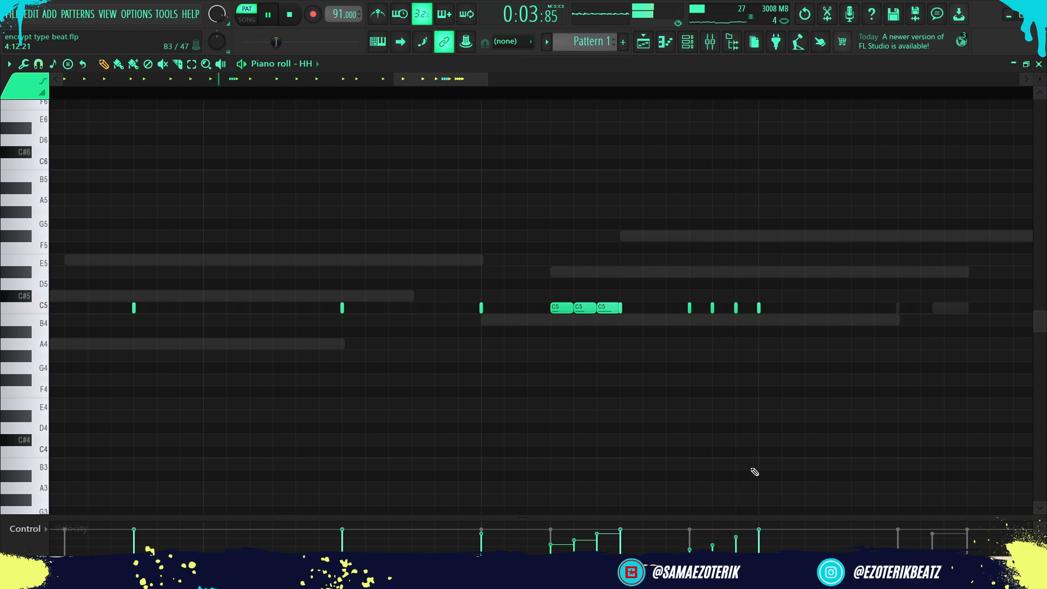
pyautogui.scroll(-6, 490, 391)
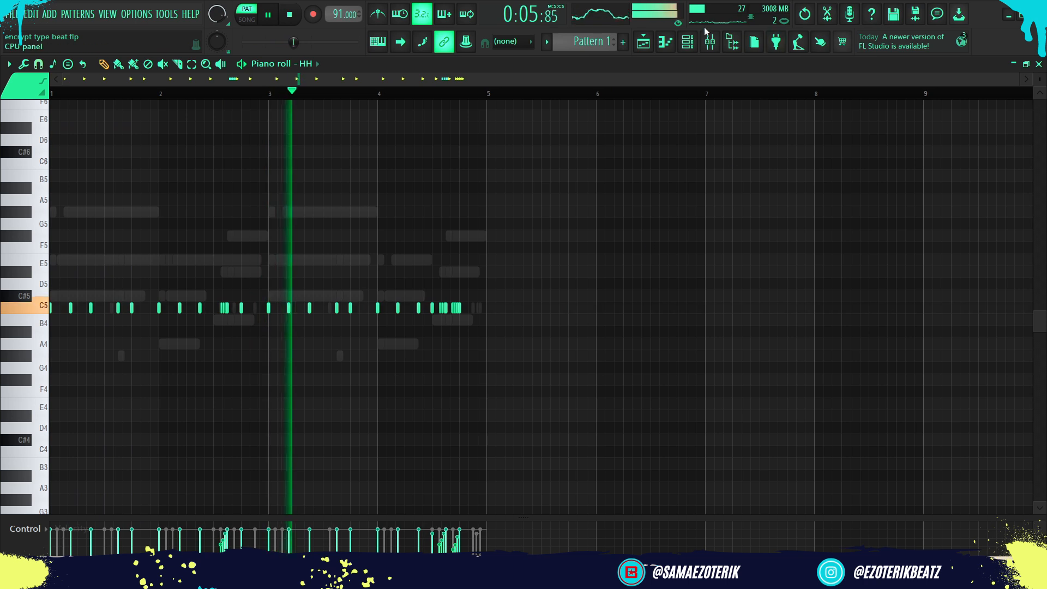
# Add a Crash hit on the first step of bar 1 in the channel rack and play the pattern
pyautogui.click(688, 42)
pyautogui.press('space')
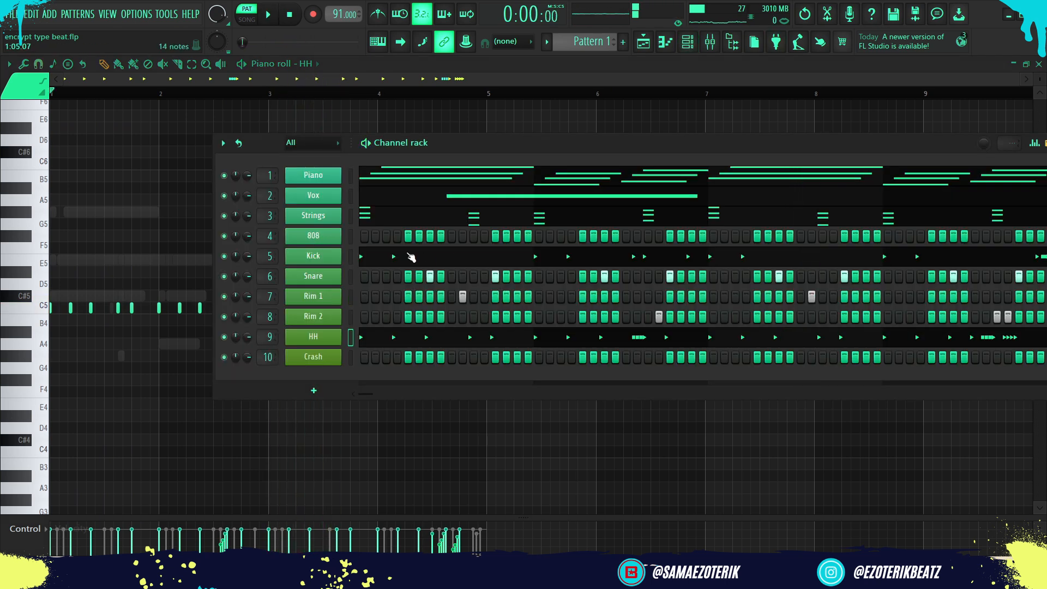
pyautogui.click(365, 357)
pyautogui.press('space')
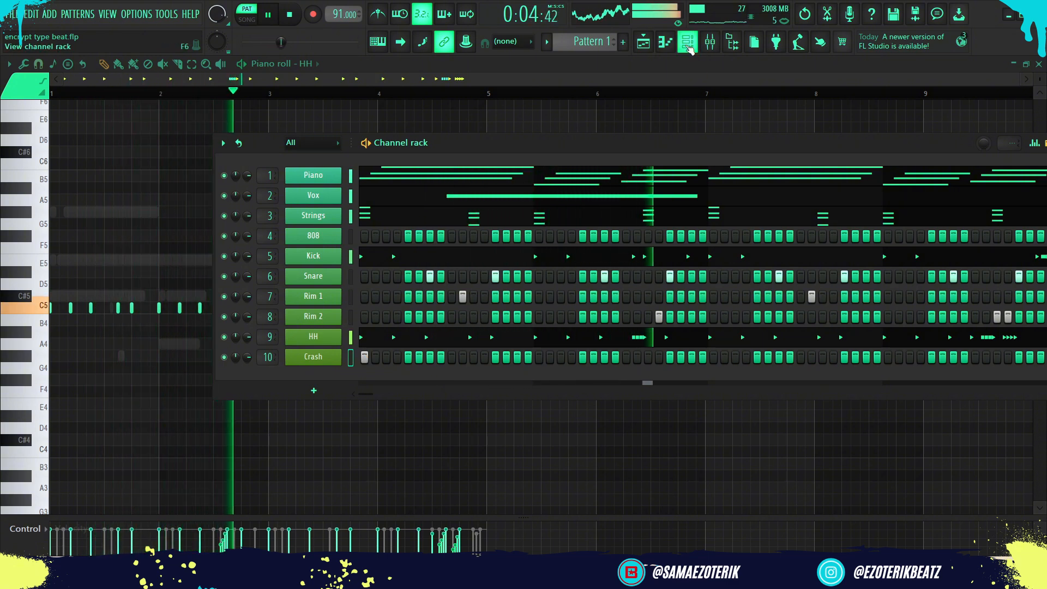
# Shift the channel rack to show the whole pattern, remove the Rim 2 hit on step 11 of bar 4, and replay it
pyautogui.moveTo(715, 141); pyautogui.dragTo(572, 137)
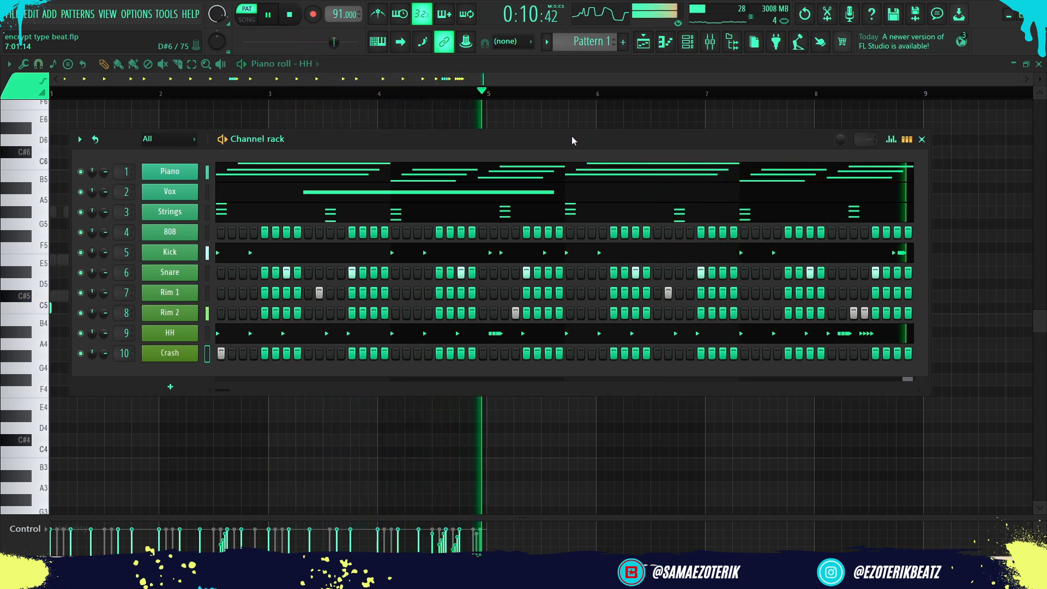
pyautogui.press('space')
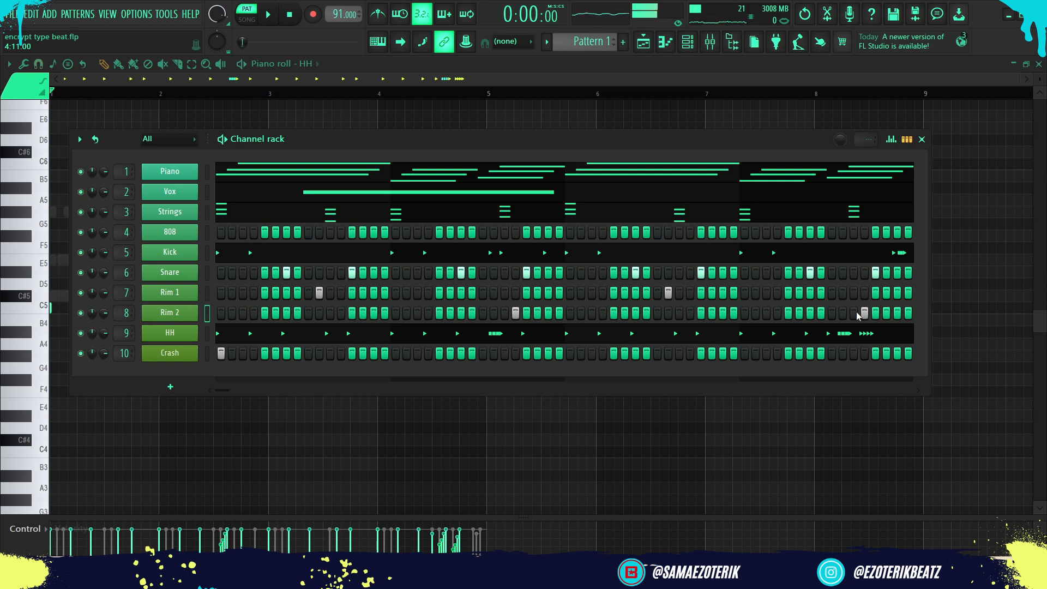
pyautogui.press('space')
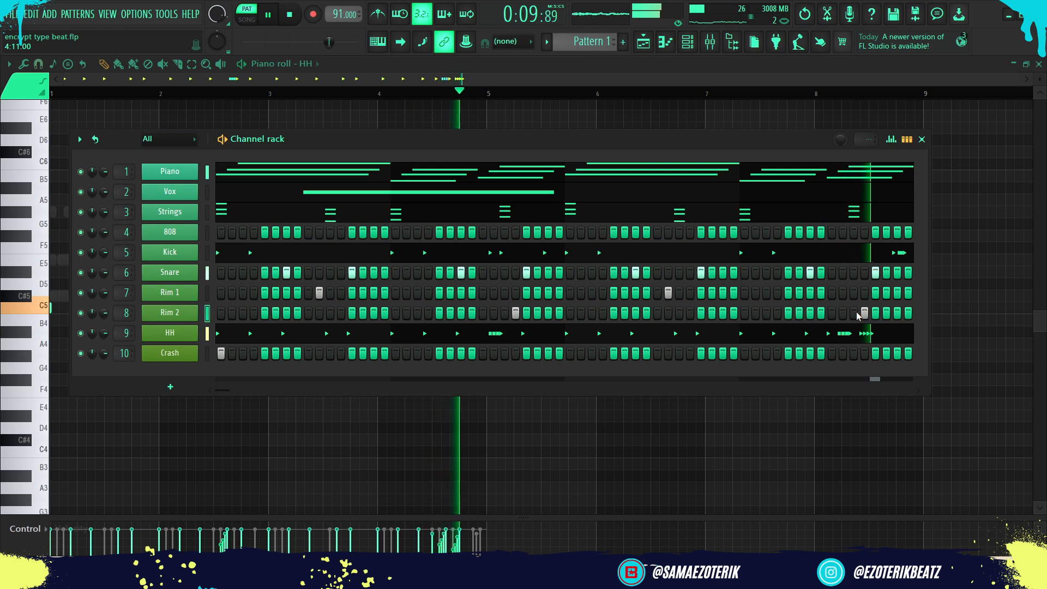
pyautogui.press('space')
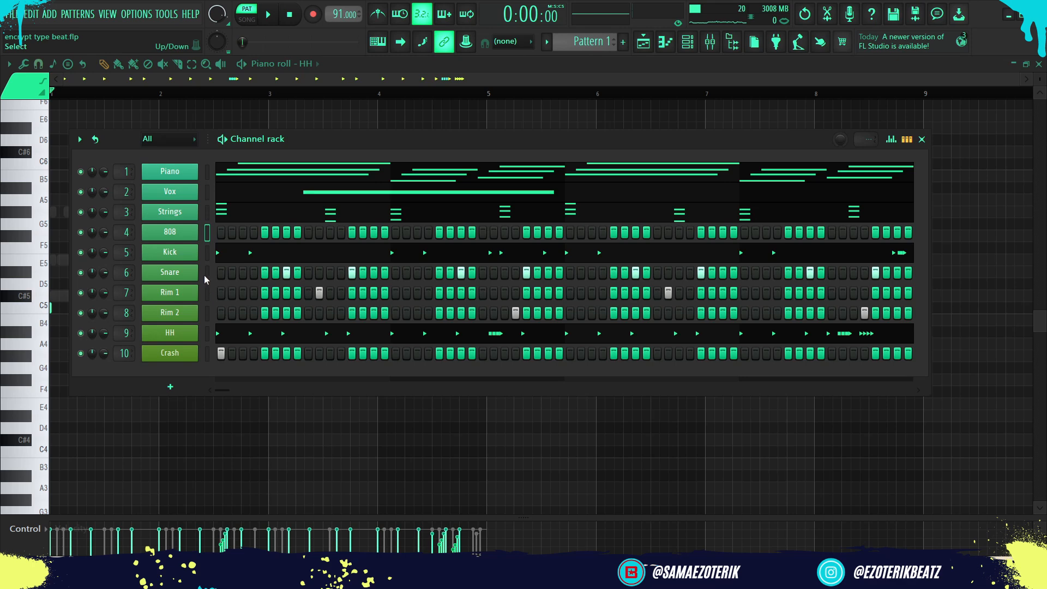
# Copy the Kick channel's notes into the 808 channel
pyautogui.click(212, 253)
pyautogui.click(205, 235)
pyautogui.hotkey('ctrl', 'v')
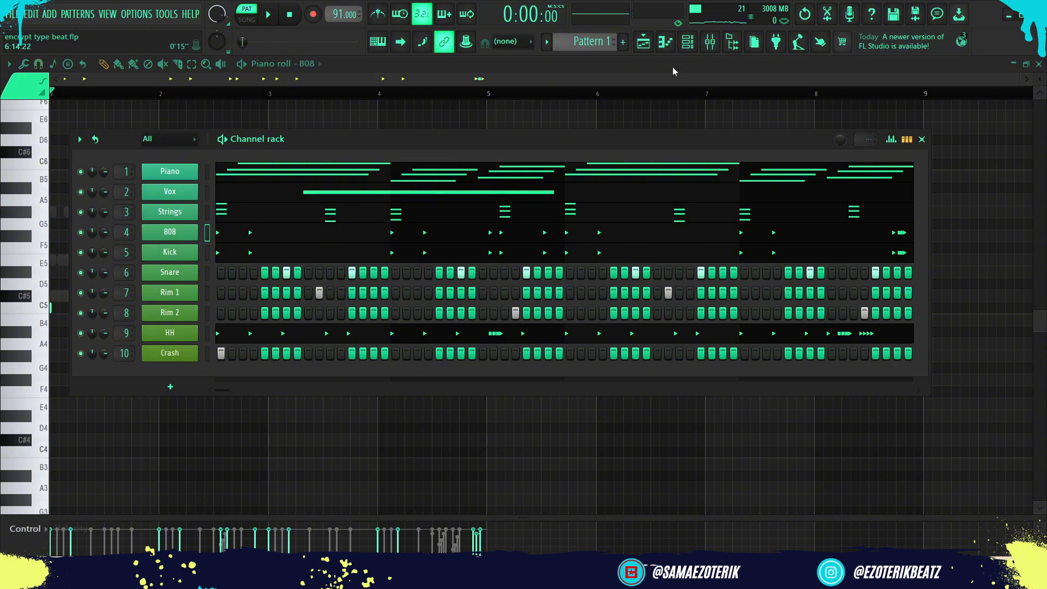
# Open the 808 in the piano roll, select all its notes and extend each one to meet the next
pyautogui.click(666, 43)
pyautogui.moveTo(515, 331); pyautogui.dragTo(32, 254)
pyautogui.hotkey('ctrl', 'l')
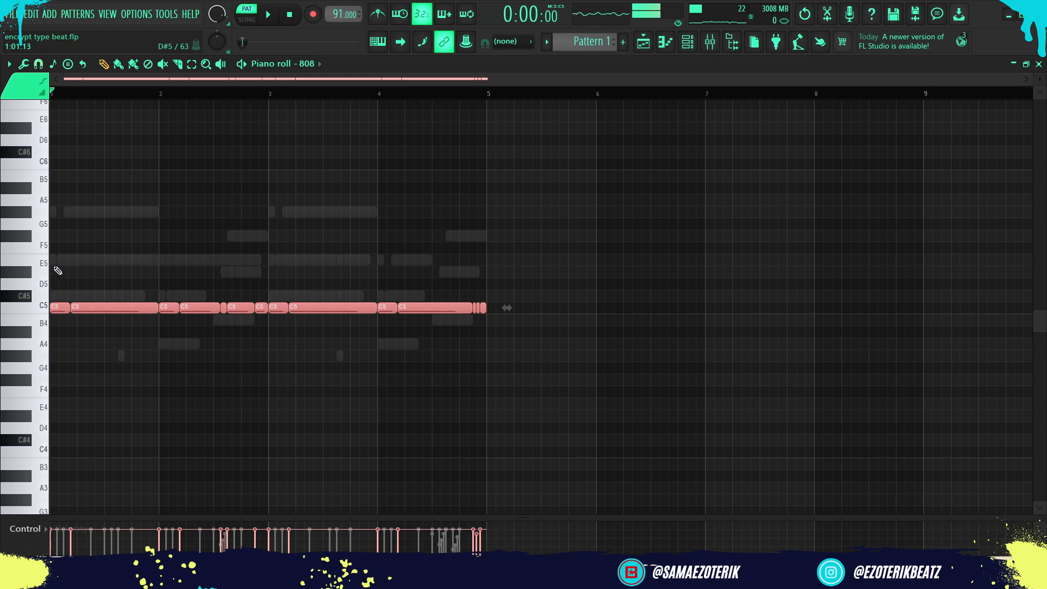
# Select the two 808 notes in bar 1 and transpose them up to C#5
pyautogui.scroll(2, 58, 272)
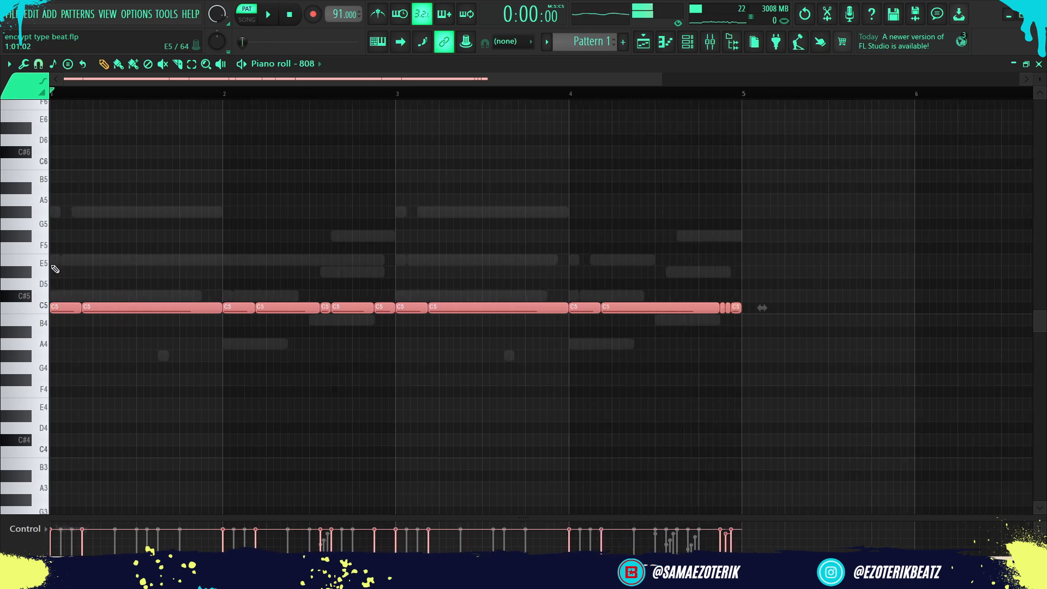
pyautogui.keyDown('ctrl'); pyautogui.click(179, 335); pyautogui.keyUp('ctrl')
pyautogui.moveTo(182, 336); pyautogui.dragTo(58, 296)
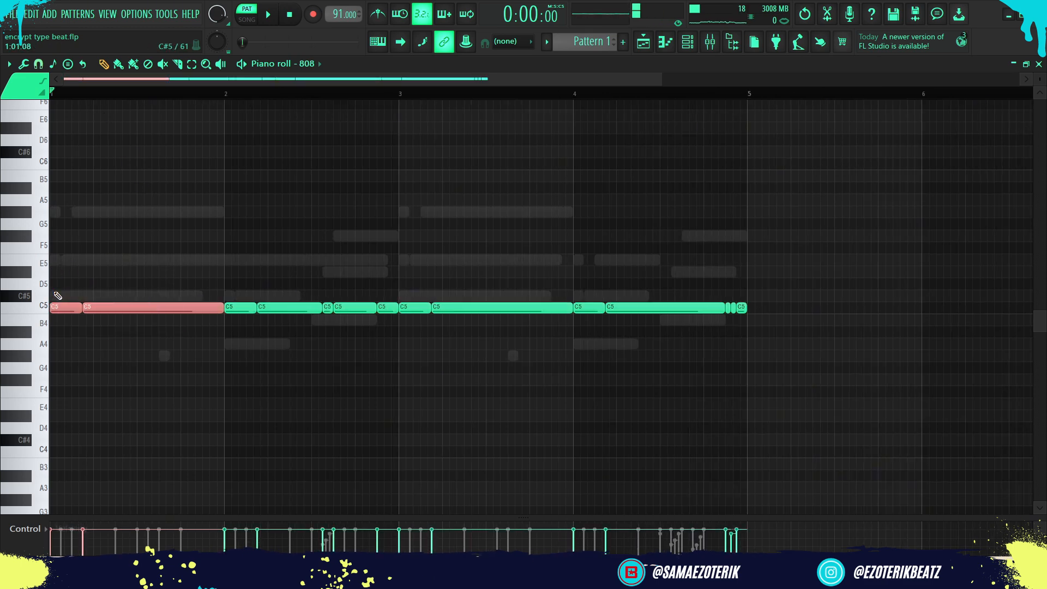
pyautogui.hotkey('shift', 'Up')
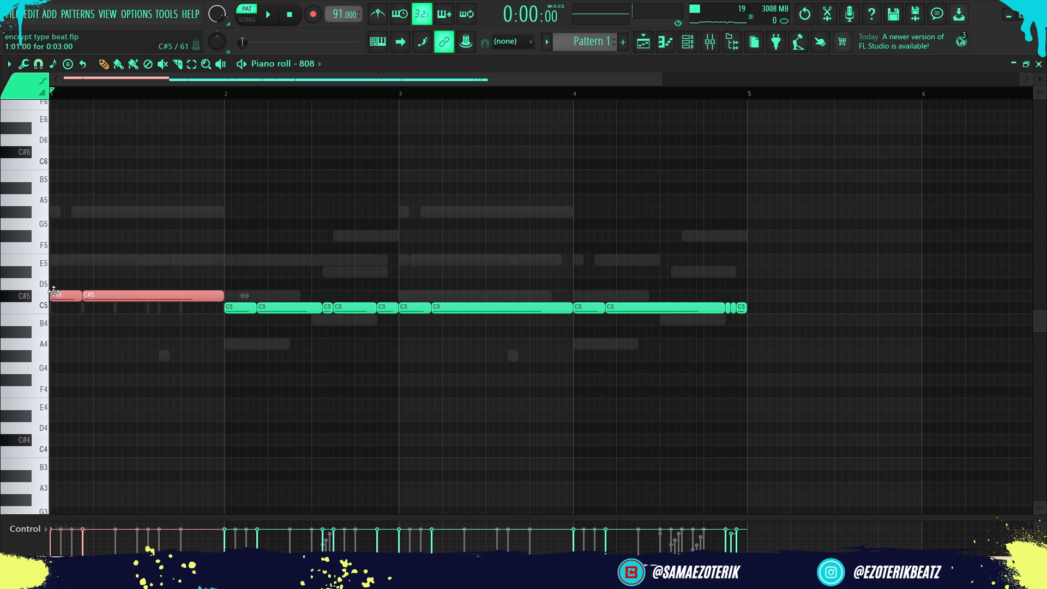
# Select the 808 notes in bar 2, transpose them down to A4, and play the pattern
pyautogui.keyDown('ctrl'); pyautogui.click(391, 321); pyautogui.keyUp('ctrl')
pyautogui.moveTo(391, 321); pyautogui.dragTo(246, 293)
pyautogui.hotkey('shift', 'Down')
pyautogui.hotkey('shift', 'Down')
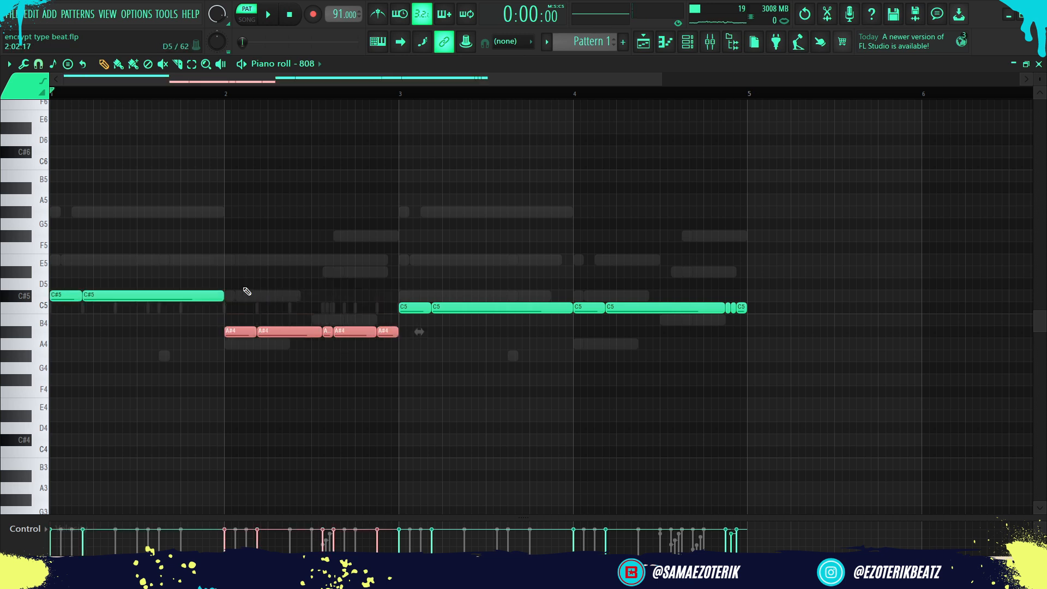
pyautogui.hotkey('shift', 'Down')
pyautogui.press('space')
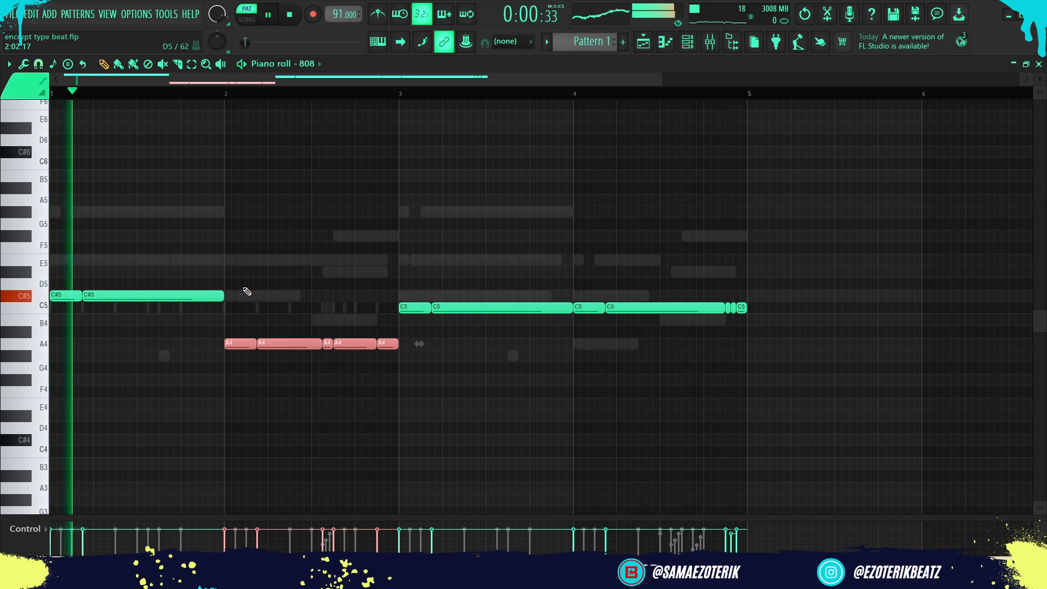
# Transpose the last three 808 notes of bar 2 up to B4 and replay the pattern
pyautogui.scroll(-2, 221, 393)
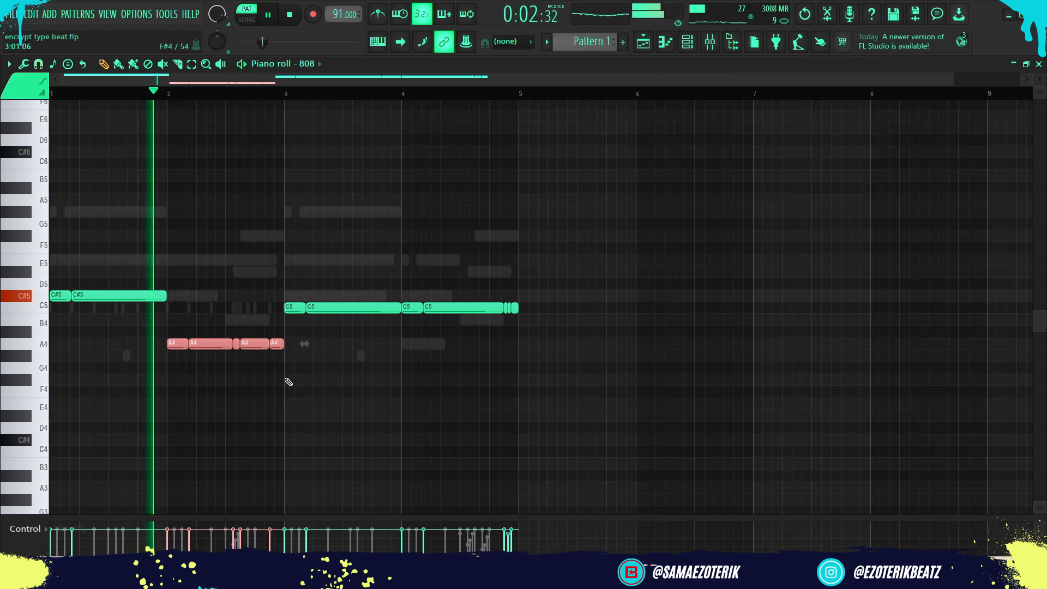
pyautogui.scroll(2, 308, 367)
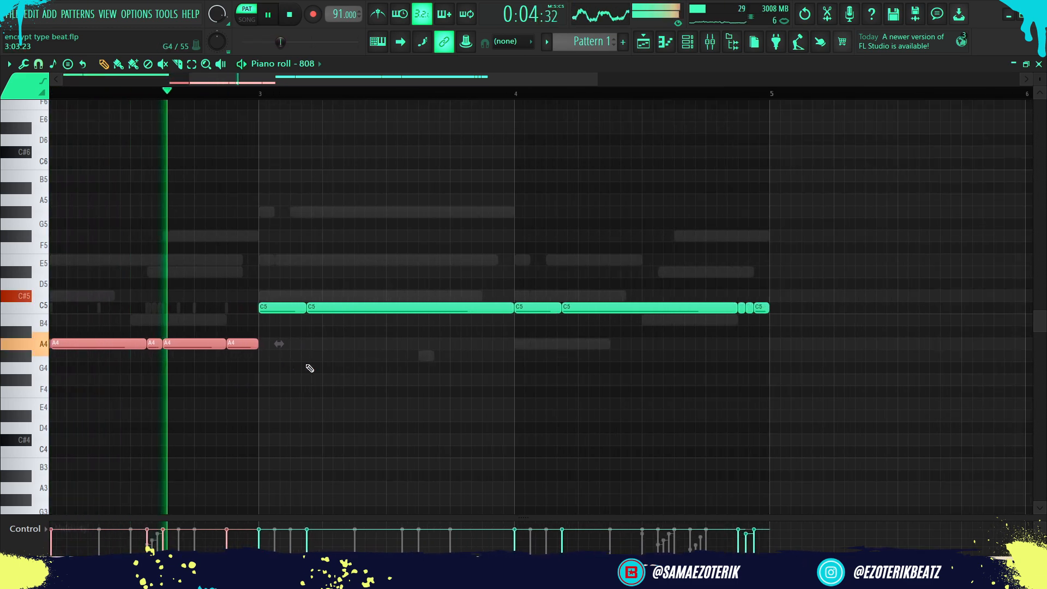
pyautogui.press('space')
pyautogui.press('space')
pyautogui.moveTo(259, 369); pyautogui.dragTo(160, 330)
pyautogui.hotkey('shift', 'Up')
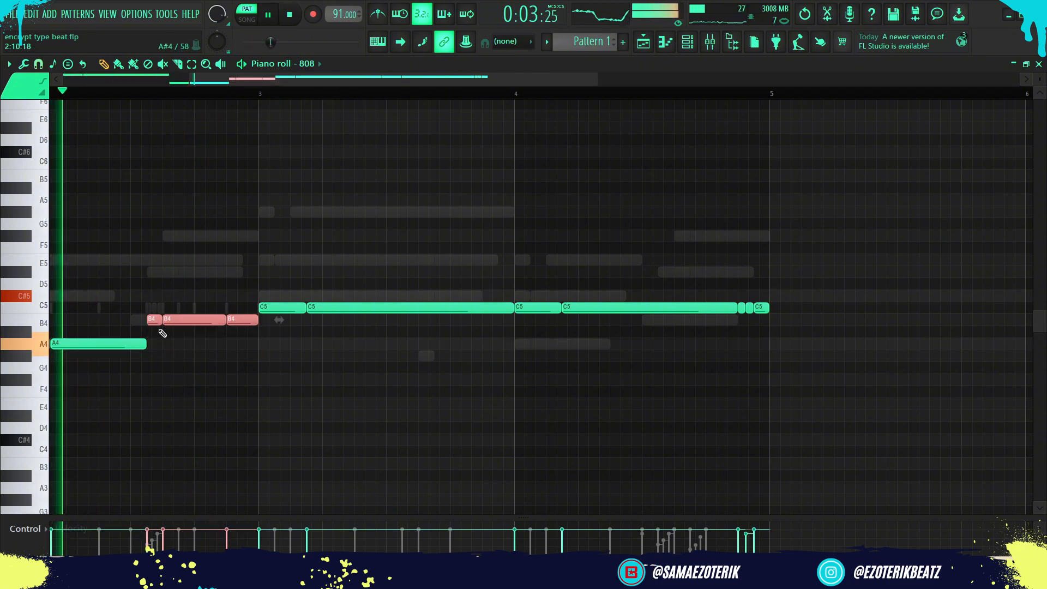
pyautogui.scroll(-2, 162, 333)
pyautogui.press('space')
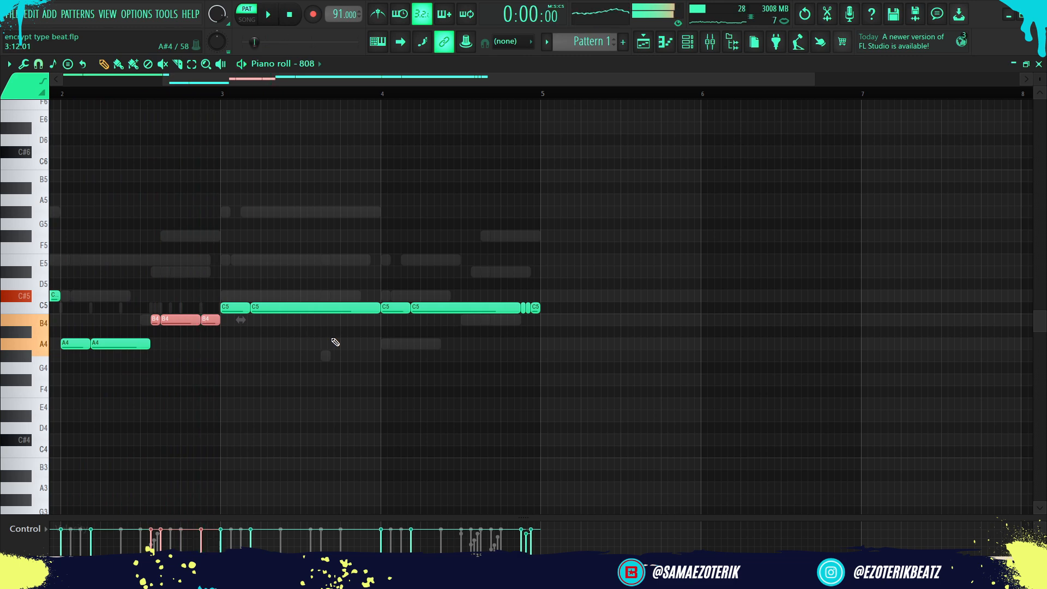
# Turn on Cut itself for the 808 channel in the channel rack
pyautogui.click(688, 41)
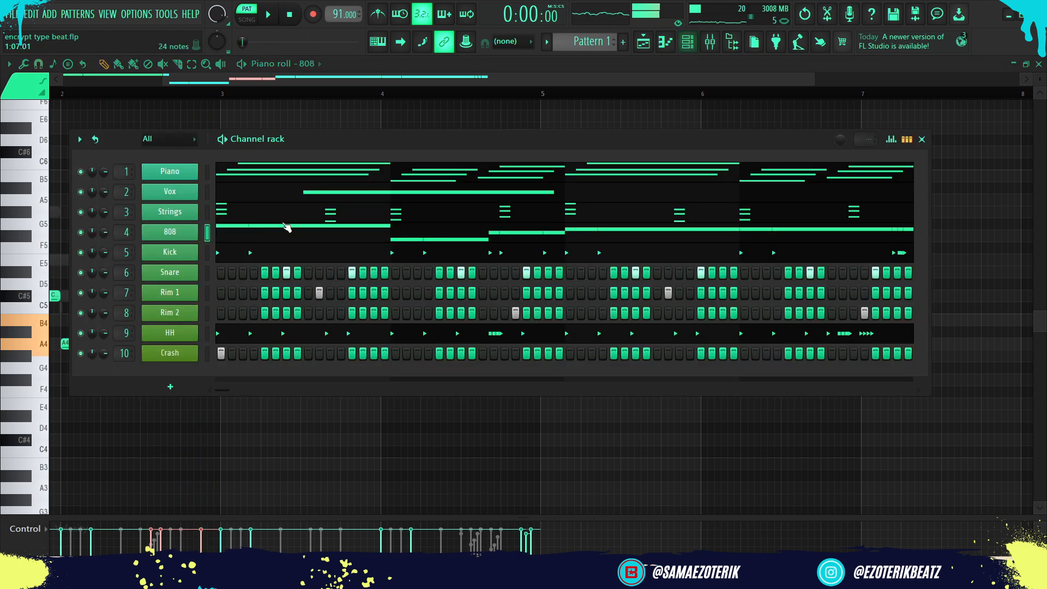
pyautogui.rightClick(175, 234)
pyautogui.click(228, 312)
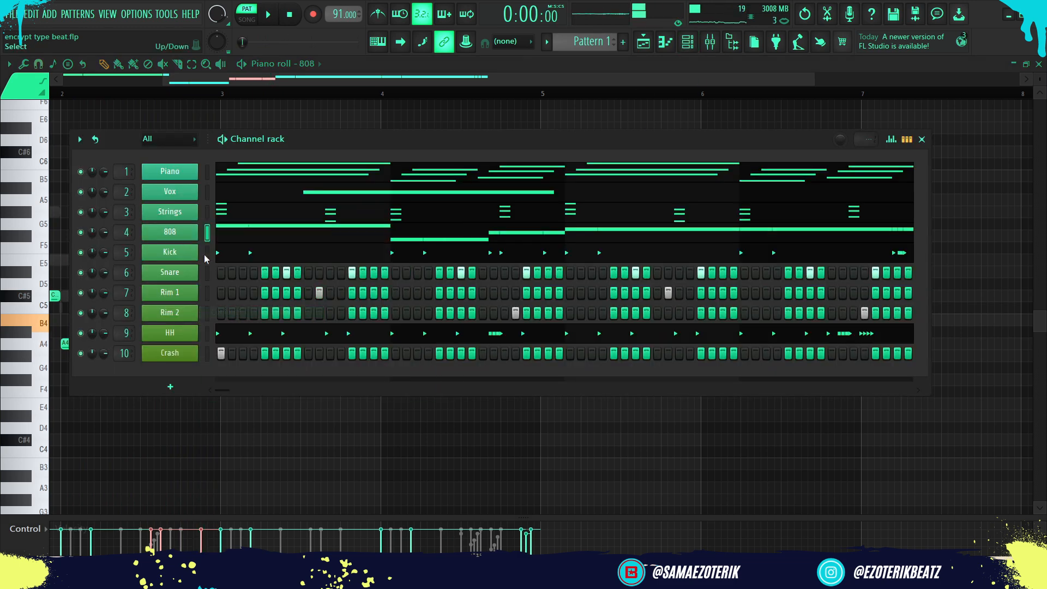
# Enable the 808's volume envelope with hold at maximum and attack, decay, sustain and release at zero, and close its settings
pyautogui.click(185, 238)
pyautogui.click(174, 240)
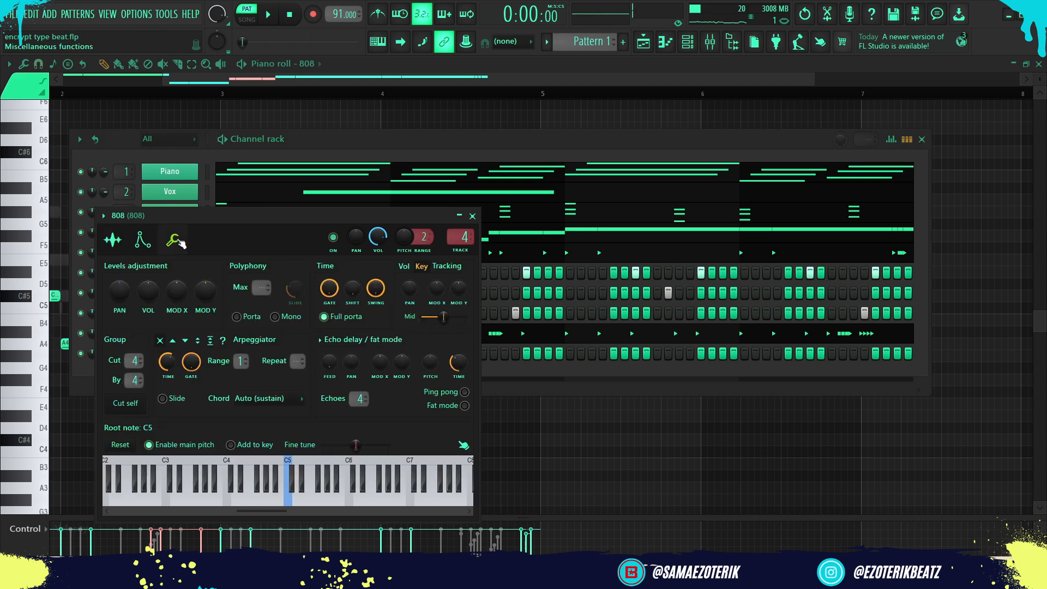
pyautogui.click(142, 240)
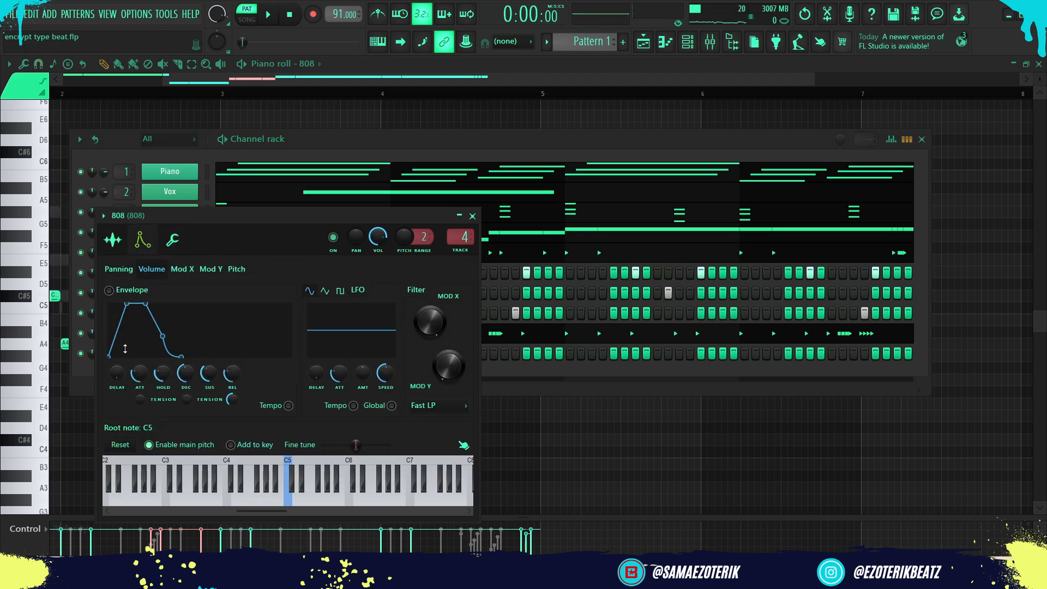
pyautogui.moveTo(173, 375); pyautogui.dragTo(173, 355)
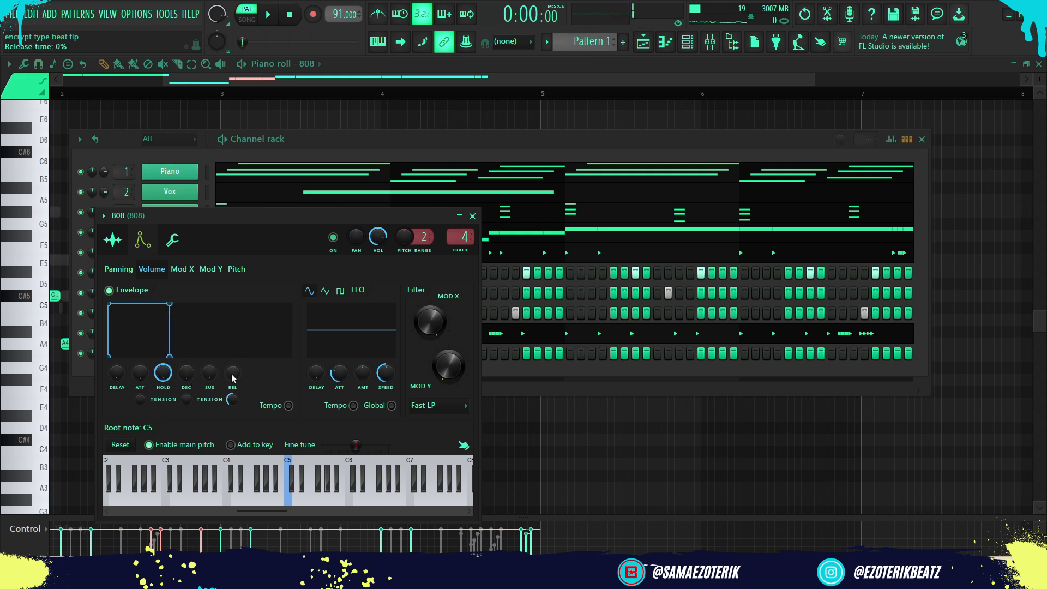
pyautogui.click(473, 217)
# Turn on Cut itself for the Kick, Snare, Rim 1, Rim 2, HH and Crash channels
pyautogui.rightClick(170, 259)
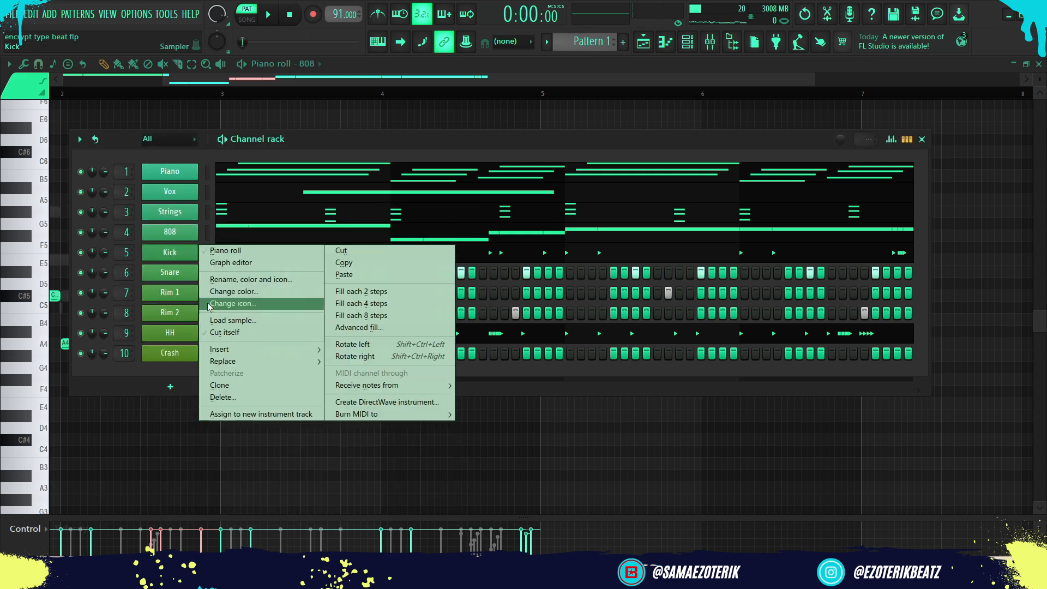
pyautogui.click(229, 333)
pyautogui.rightClick(170, 275)
pyautogui.click(283, 352)
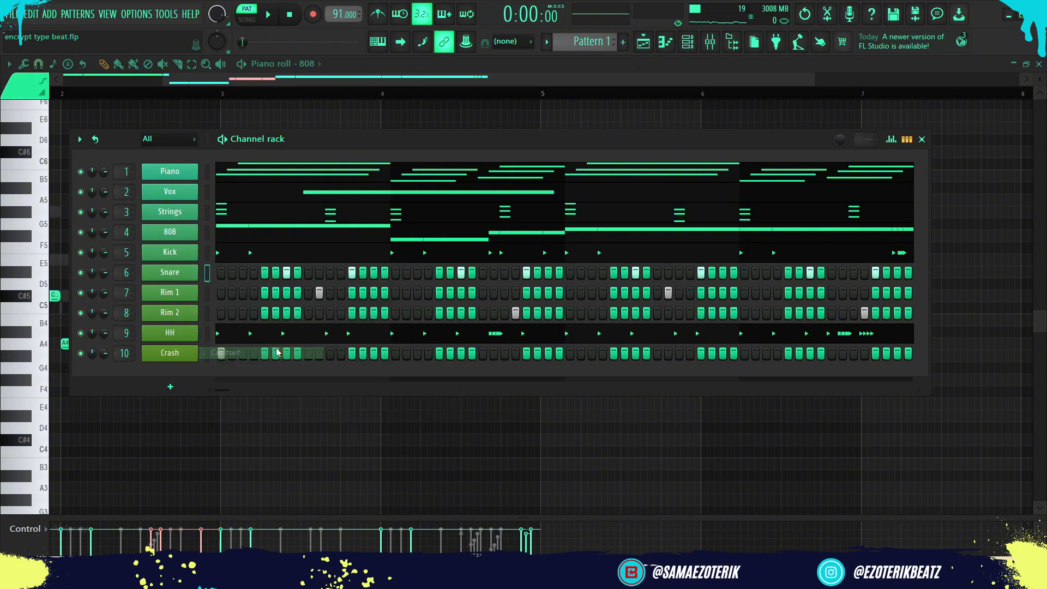
pyautogui.rightClick(170, 293)
pyautogui.click(230, 373)
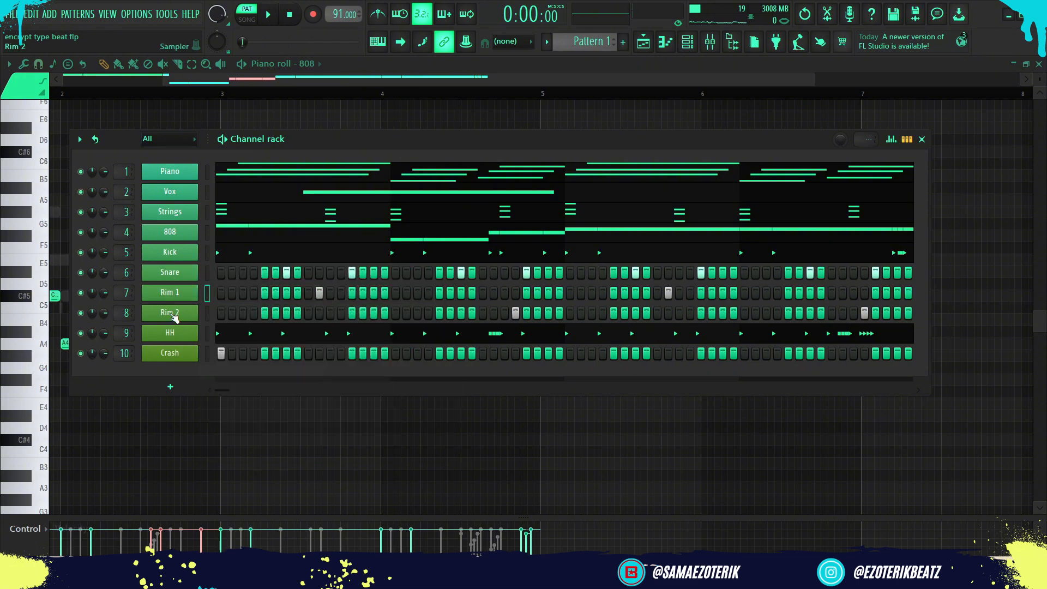
pyautogui.rightClick(170, 313)
pyautogui.click(227, 394)
pyautogui.rightClick(182, 335)
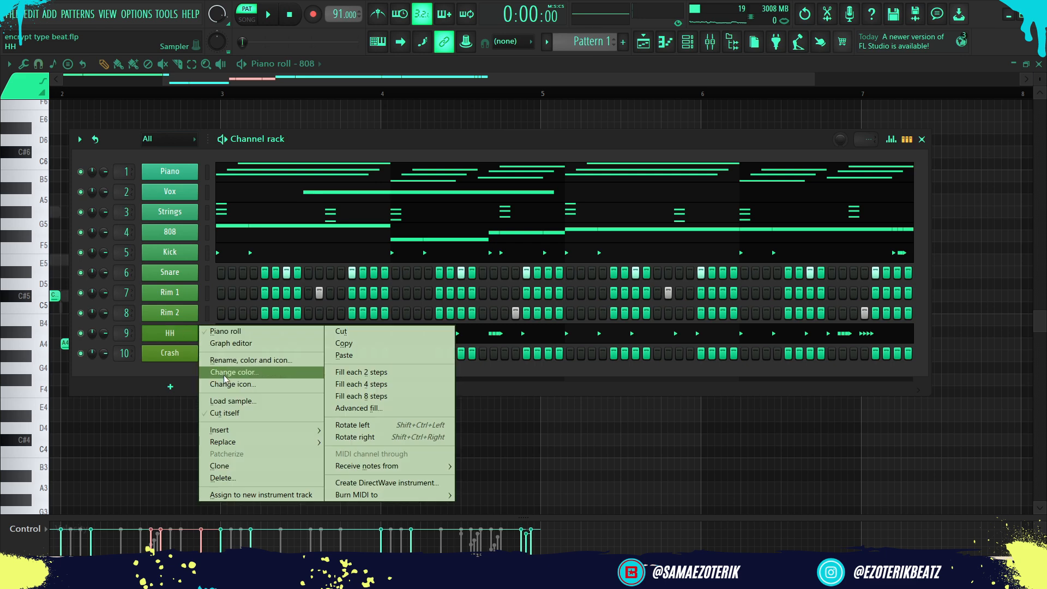
pyautogui.click(226, 413)
pyautogui.rightClick(175, 357)
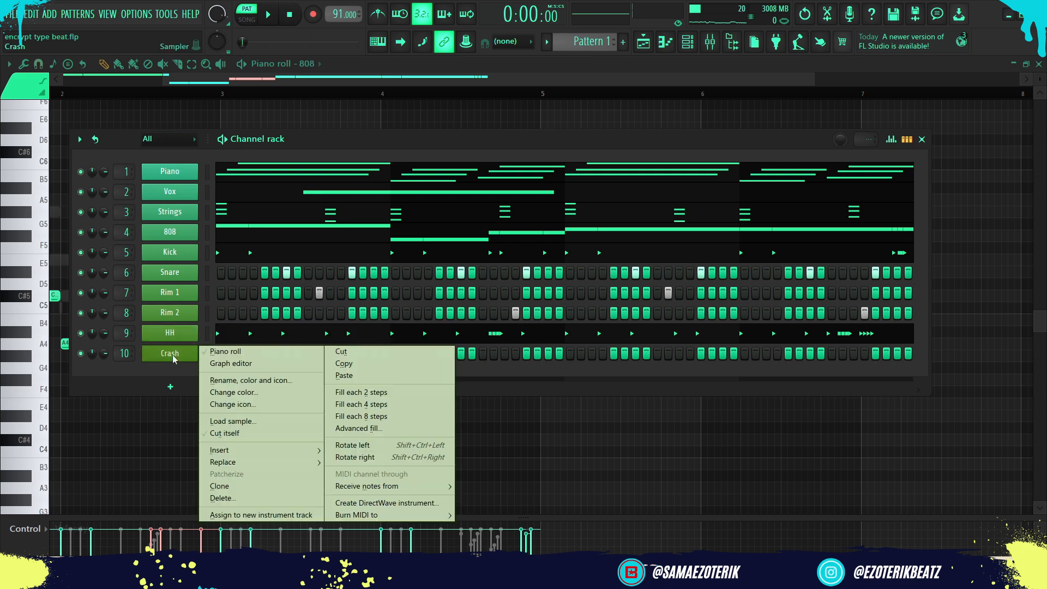
pyautogui.click(224, 433)
# Play the pattern and lower the 808 mixer track's volume to -9.7 dB, then return to the channel rack and stop playback
pyautogui.press('space')
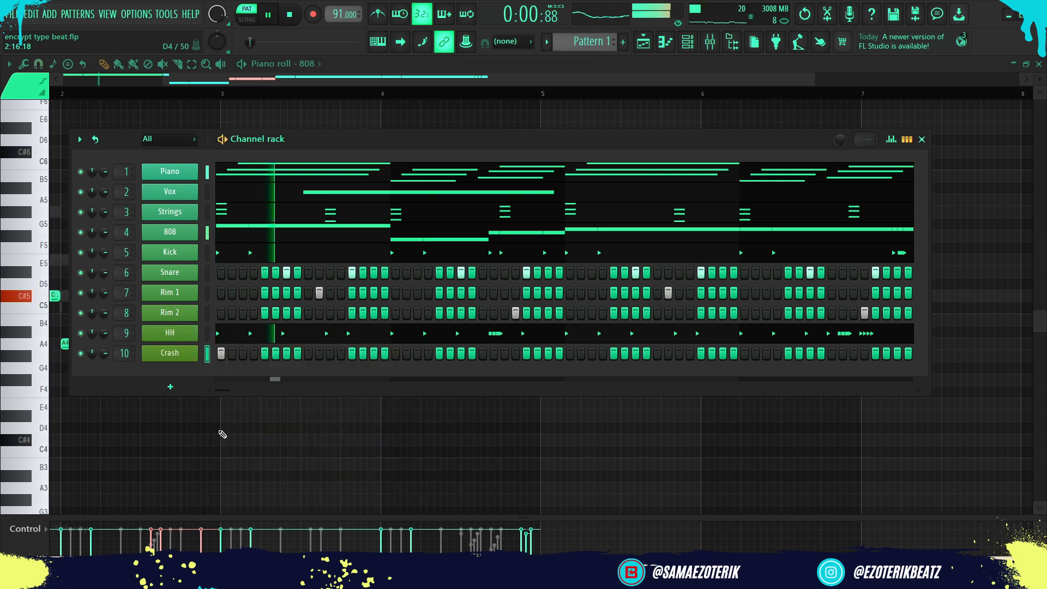
pyautogui.click(710, 43)
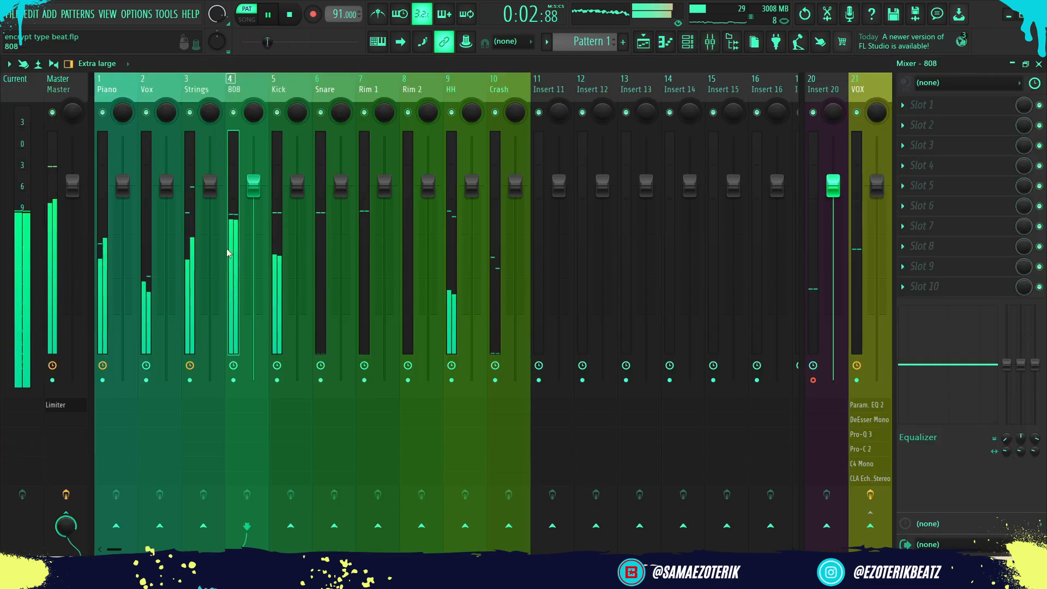
pyautogui.moveTo(253, 186); pyautogui.dragTo(253, 262)
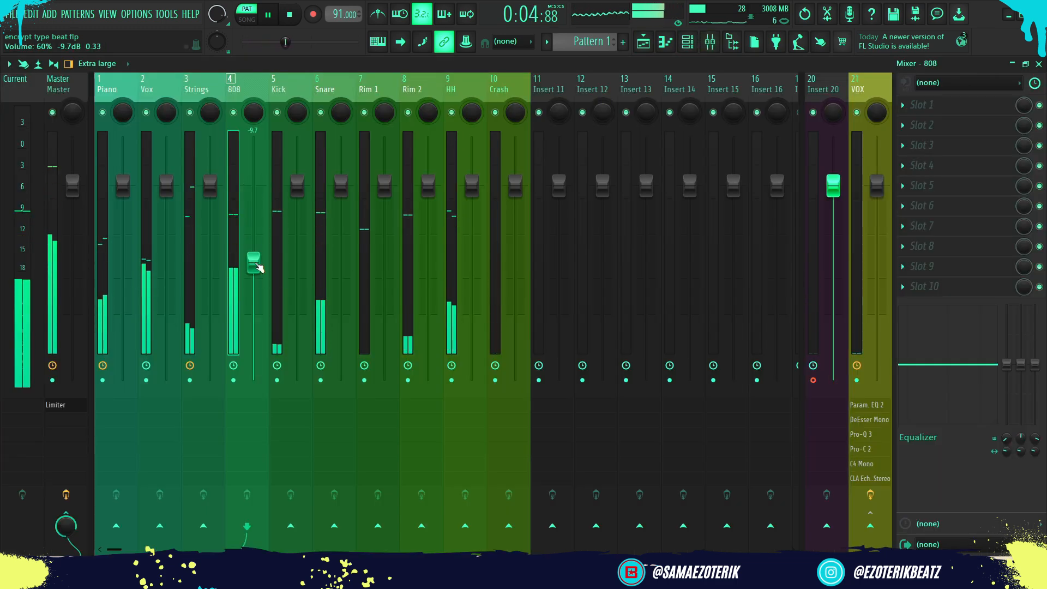
pyautogui.click(687, 42)
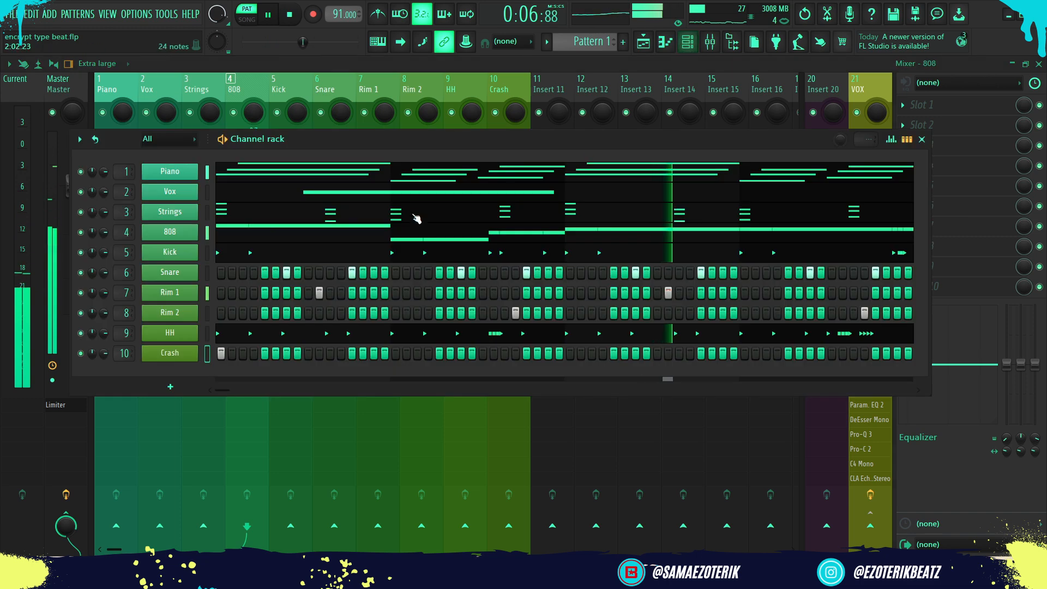
pyautogui.press('space')
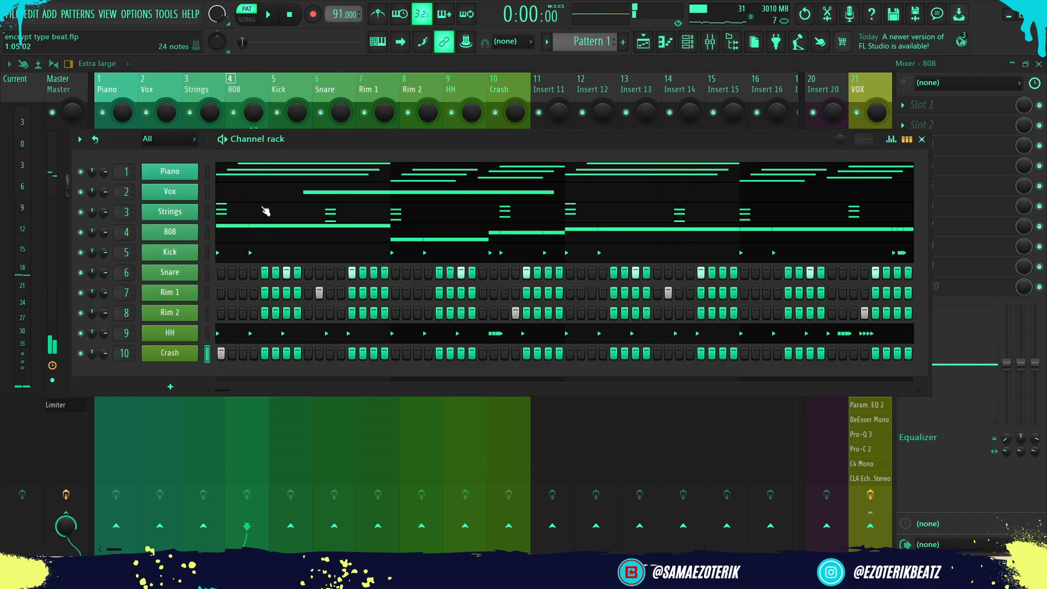
# Open the 808 piano roll and transpose the two bar 3 notes up to C#5
pyautogui.click(665, 43)
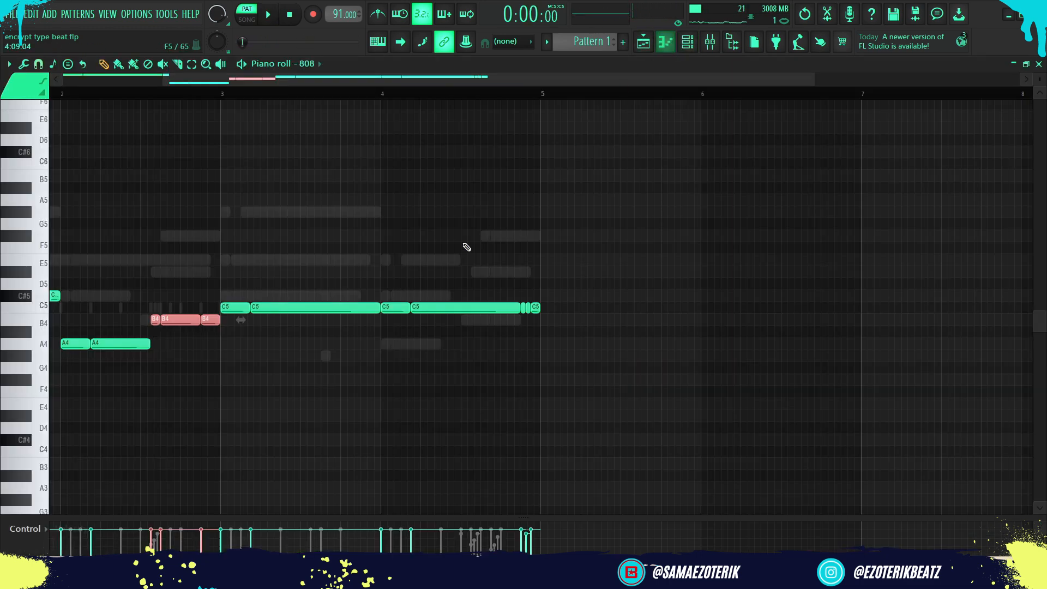
pyautogui.moveTo(332, 327); pyautogui.dragTo(245, 304)
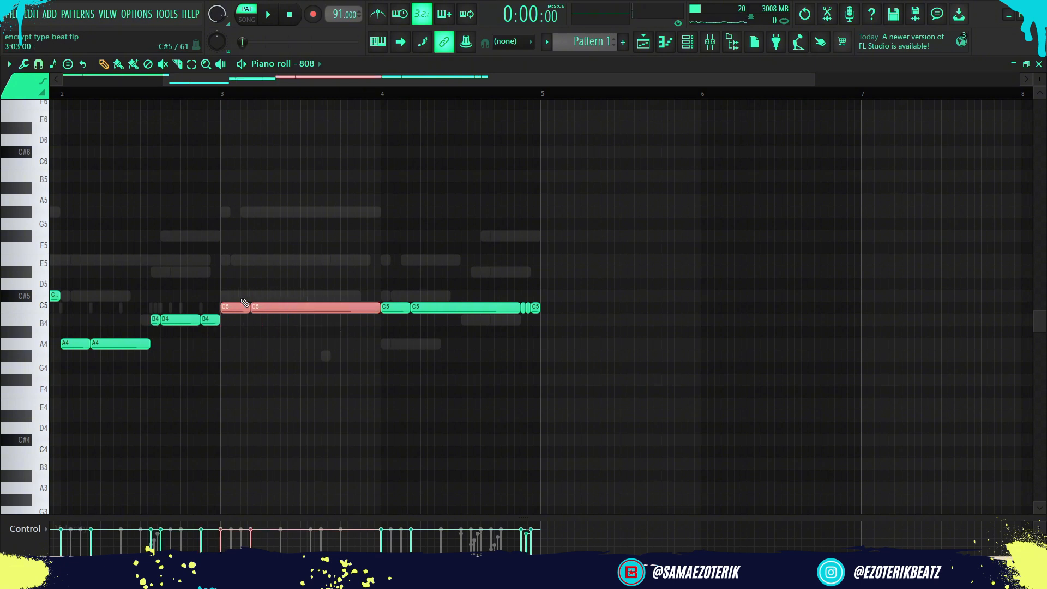
pyautogui.scroll(-3, 245, 304)
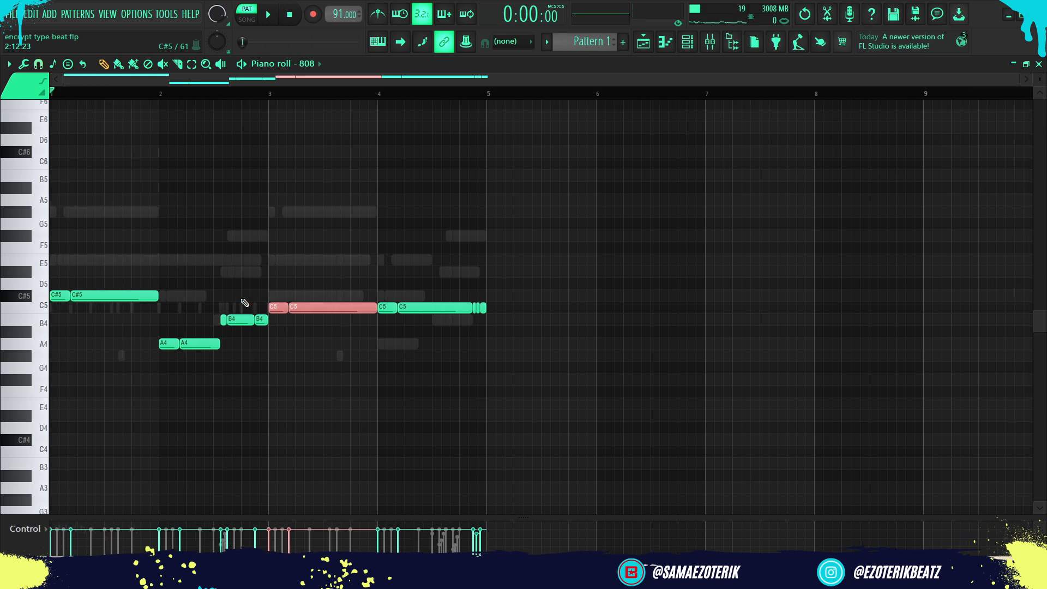
pyautogui.hotkey('shift', 'Up')
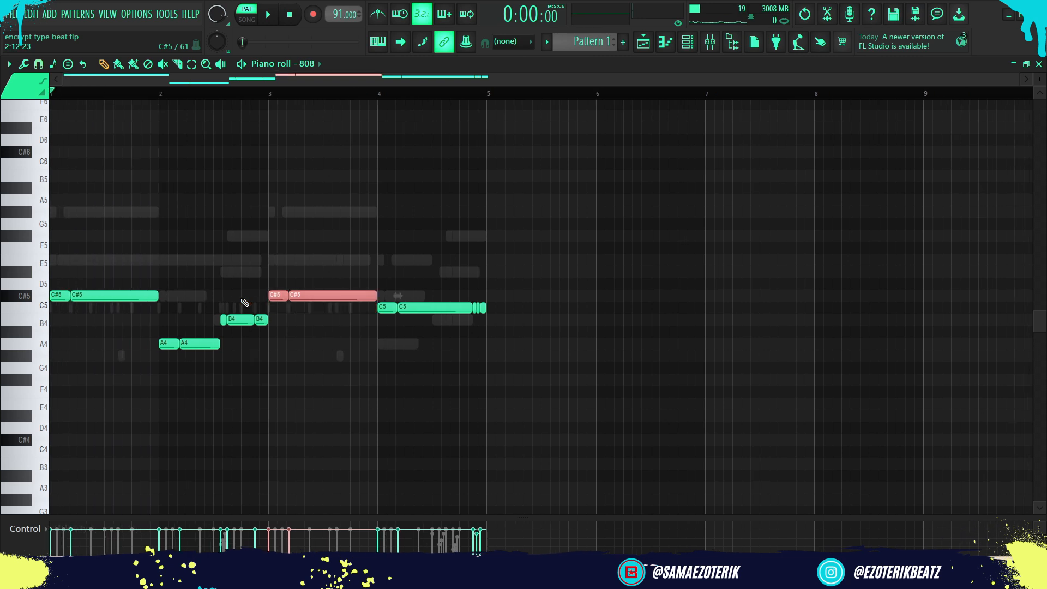
# Transpose the first two 808 notes of bar 4 down to A4
pyautogui.moveTo(443, 329); pyautogui.dragTo(398, 293)
pyautogui.hotkey('shift', 'Down')
pyautogui.hotkey('shift', 'Down')
pyautogui.hotkey('shift', 'Down')
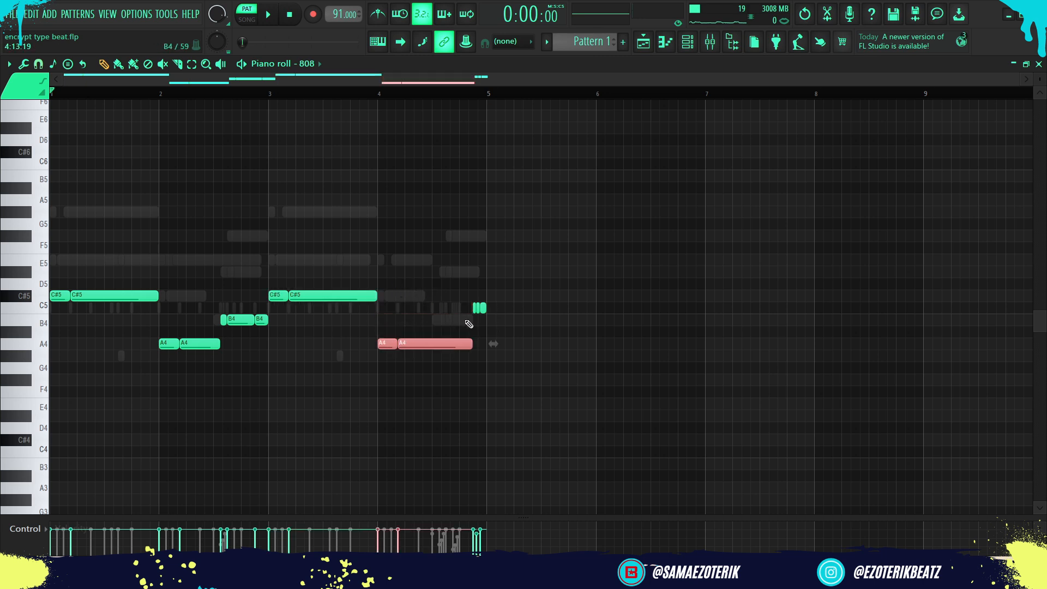
# Transpose the last three 808 notes of bar 4 down to B4 and play the pattern briefly
pyautogui.moveTo(512, 325); pyautogui.dragTo(454, 288)
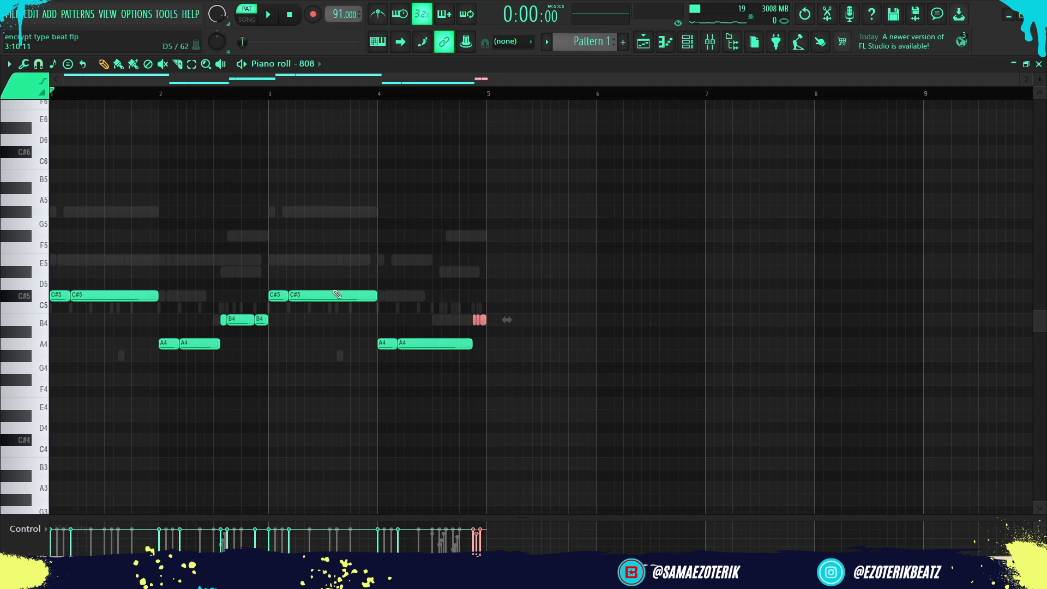
pyautogui.press('space')
pyautogui.scroll(5, 117, 250)
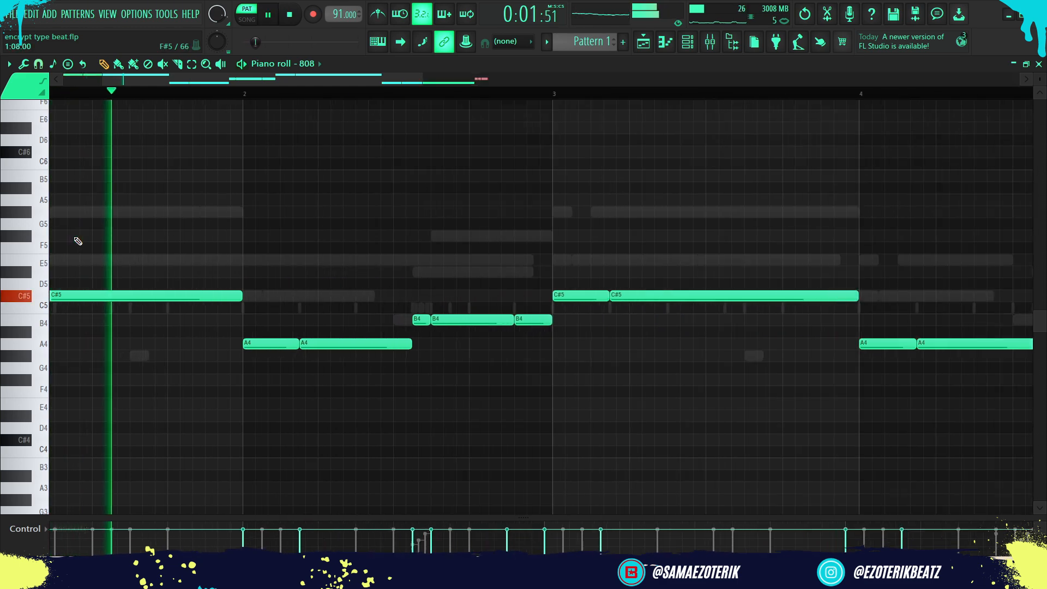
pyautogui.press('space')
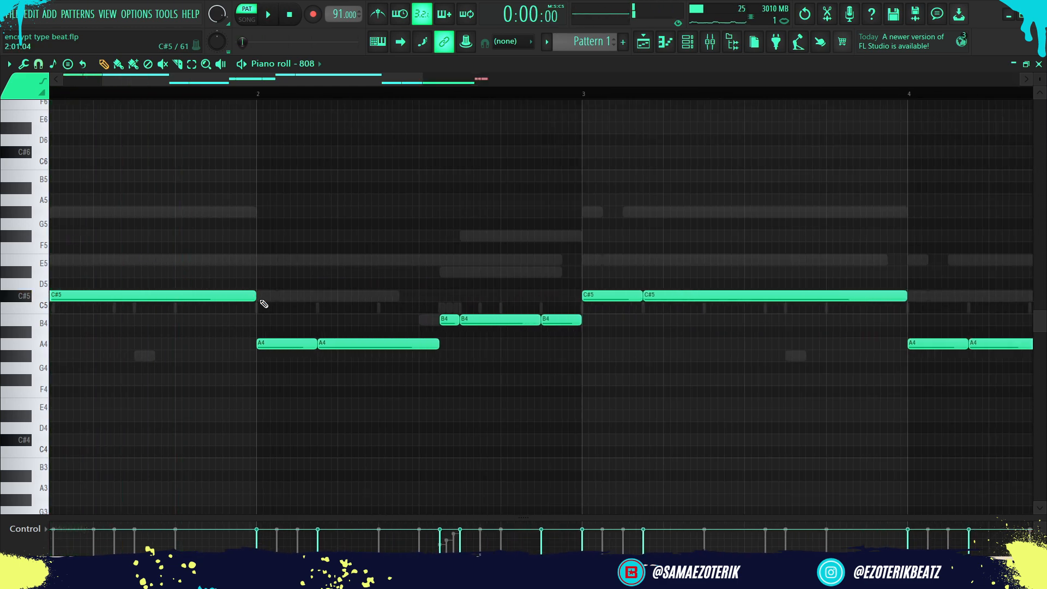
# Shorten the second 808 note in bar 1 so it ends three quarters through the bar, and replay the pattern
pyautogui.moveTo(262, 303); pyautogui.dragTo(178, 309)
pyautogui.press('space')
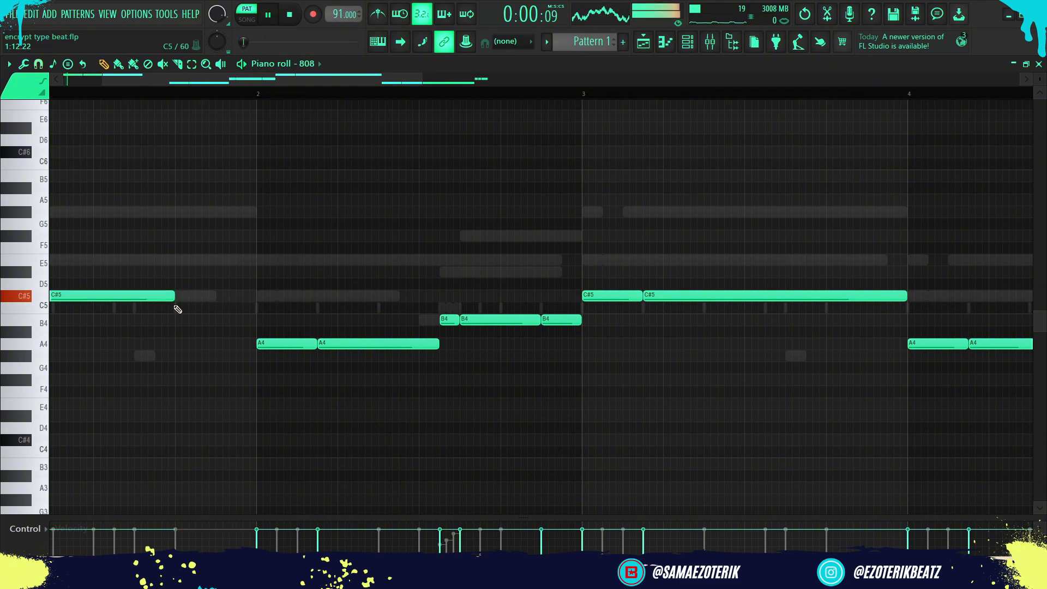
pyautogui.scroll(-3, 393, 351)
pyautogui.press('space')
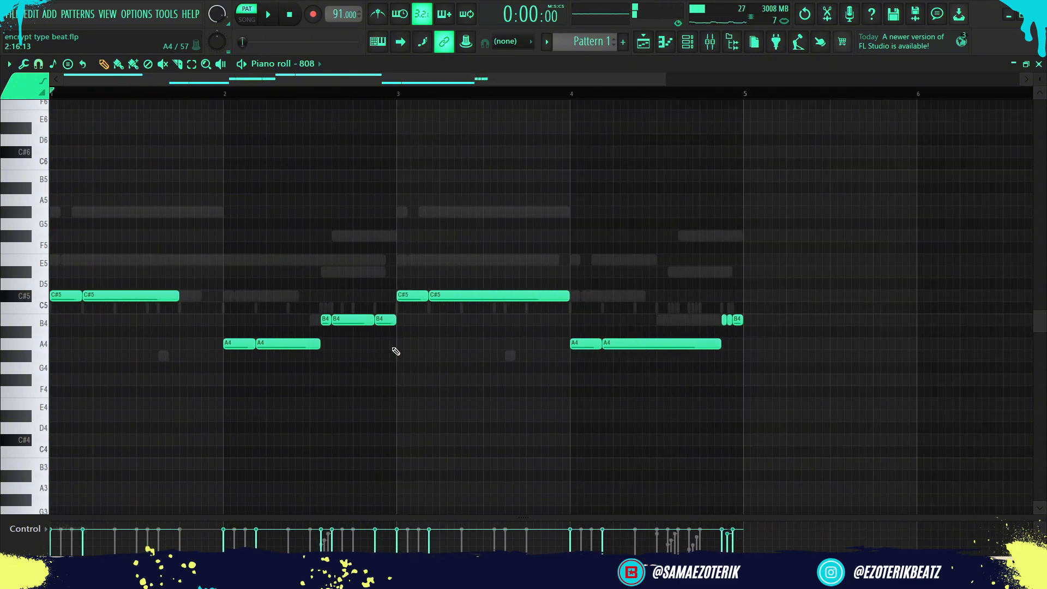
# Transpose all 808 notes up one octave and play back the bassline
pyautogui.click(403, 343)
pyautogui.rightClick(407, 343)
pyautogui.hotkey('ctrl', 'Up')
pyautogui.press('space')
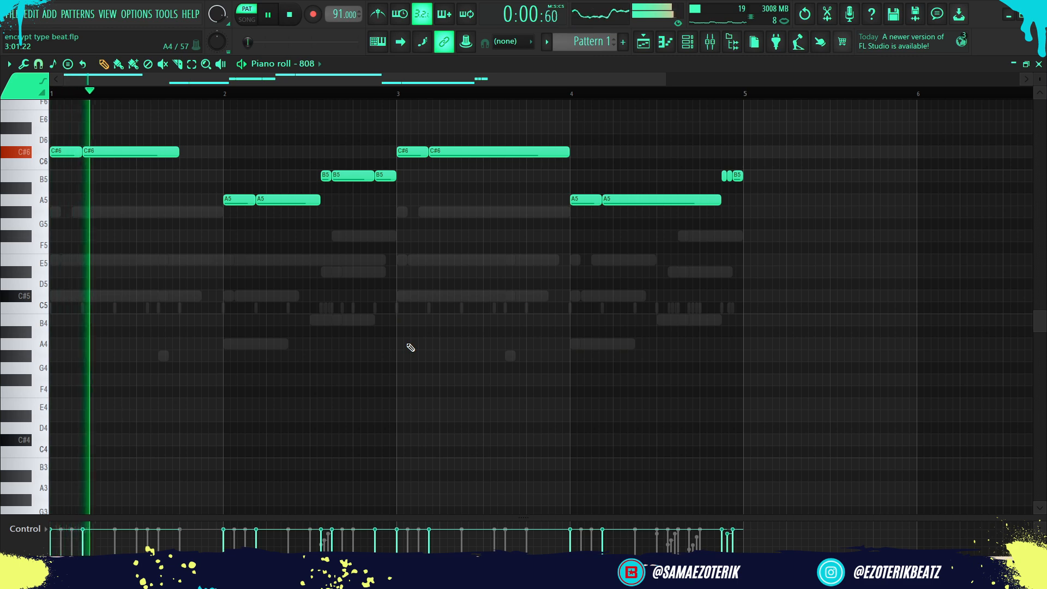
pyautogui.press('space')
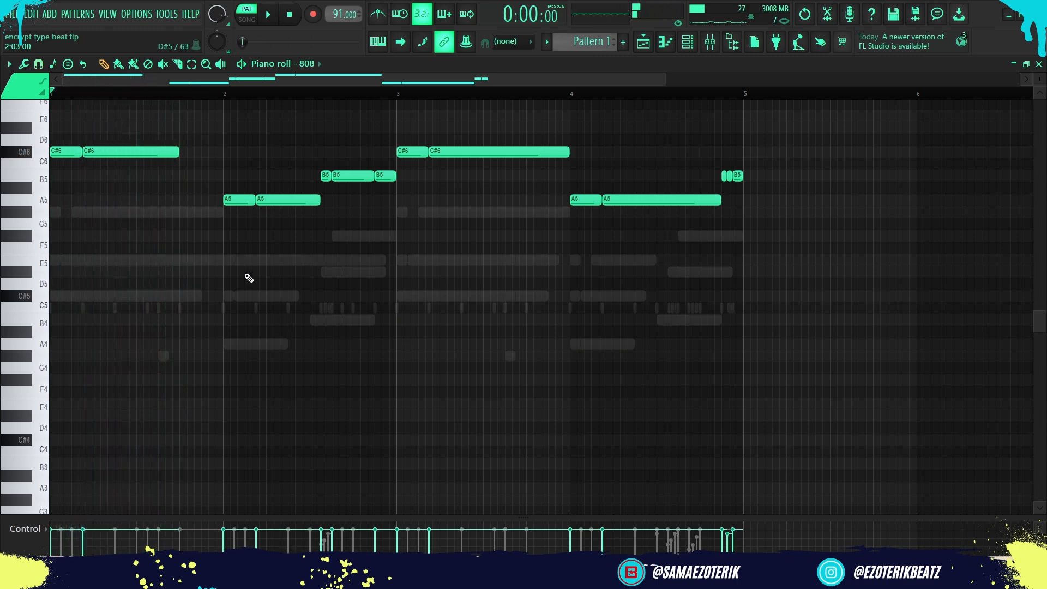
pyautogui.press('space')
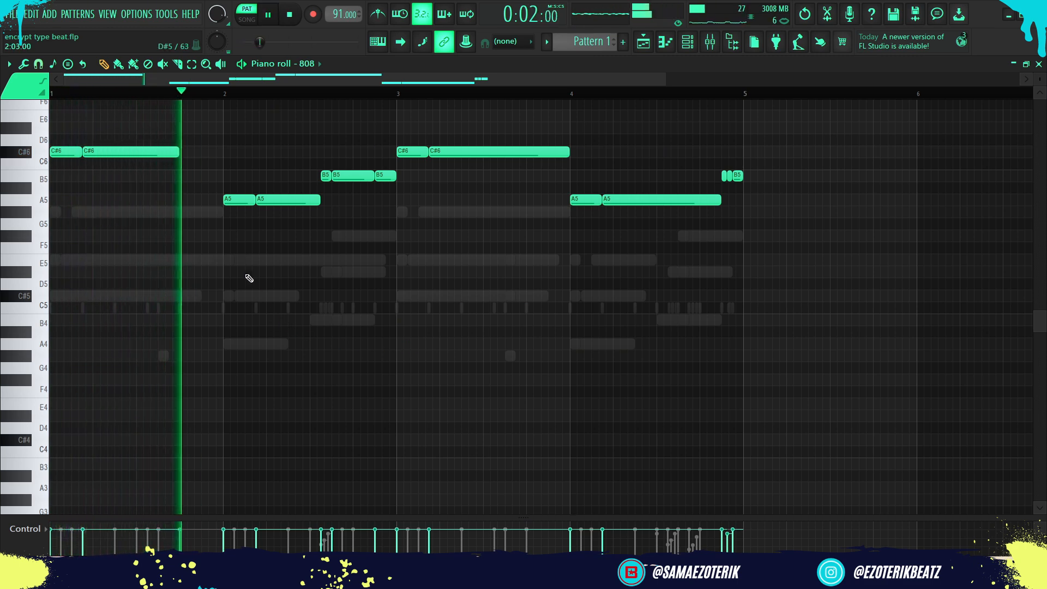
pyautogui.press('space')
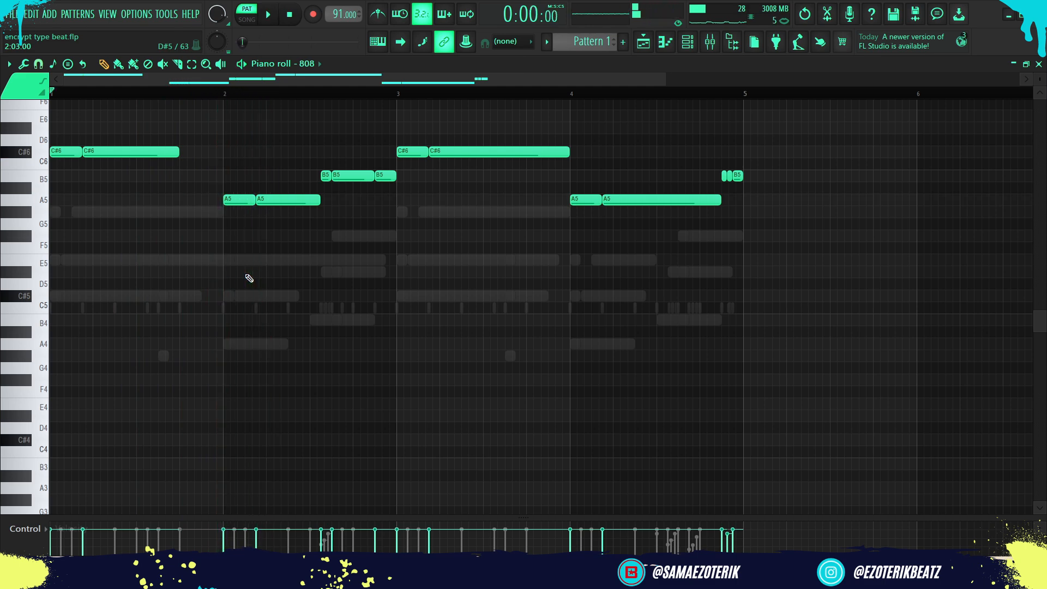
# Try the two bar 1 808 notes one octave lower at C#5 and play the pattern
pyautogui.moveTo(191, 159); pyautogui.dragTo(70, 136)
pyautogui.hotkey('ctrl', 'Down')
pyautogui.press('space')
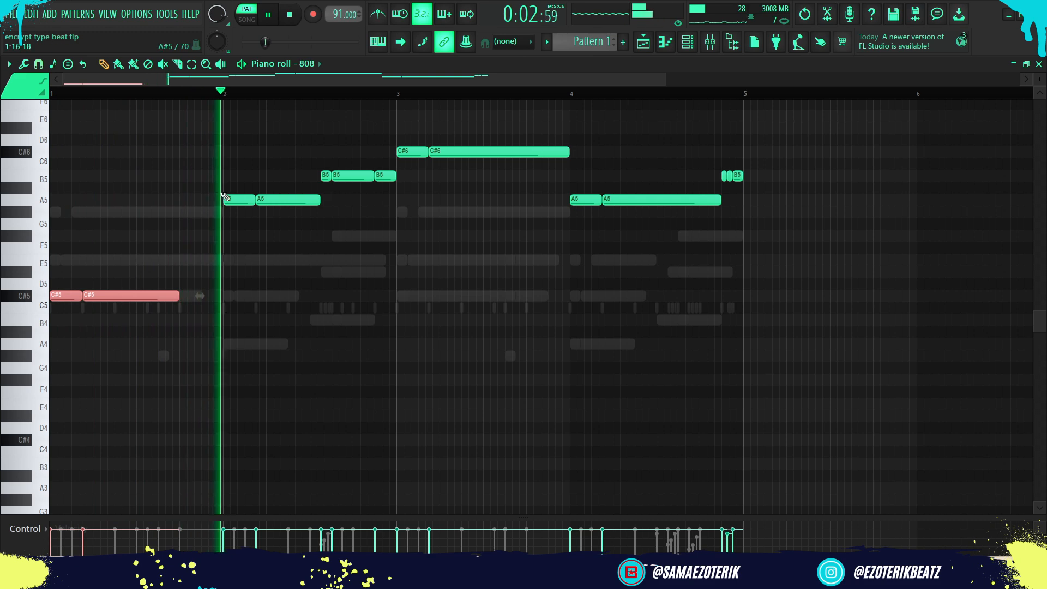
# Transpose the first B5 note in bar 2 of the 808 up an octave to B6 and replay the pattern
pyautogui.scroll(3, 300, 265)
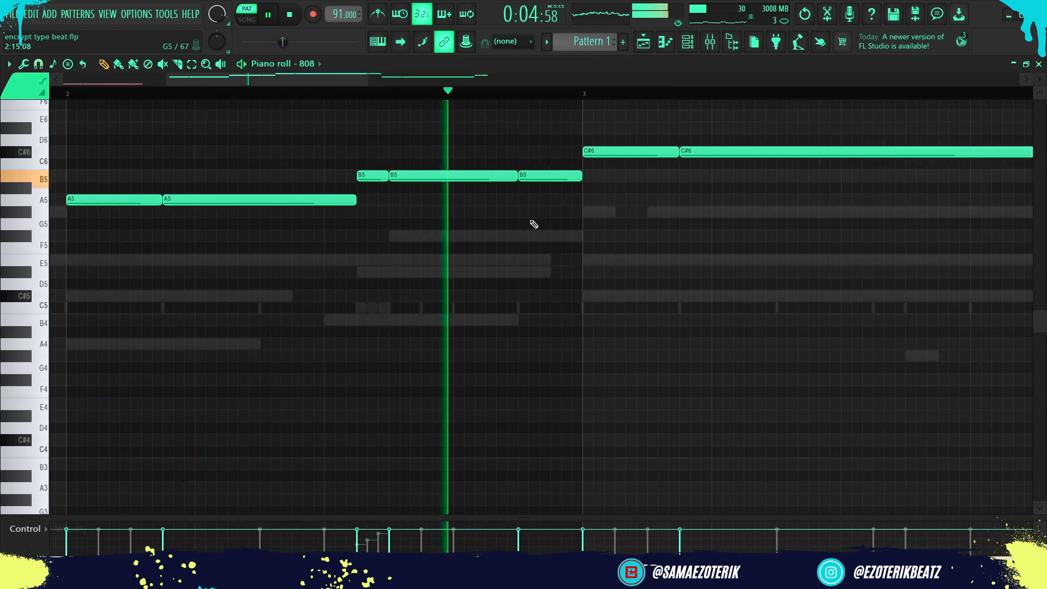
pyautogui.press('space')
pyautogui.hotkey('ctrl', 'Up')
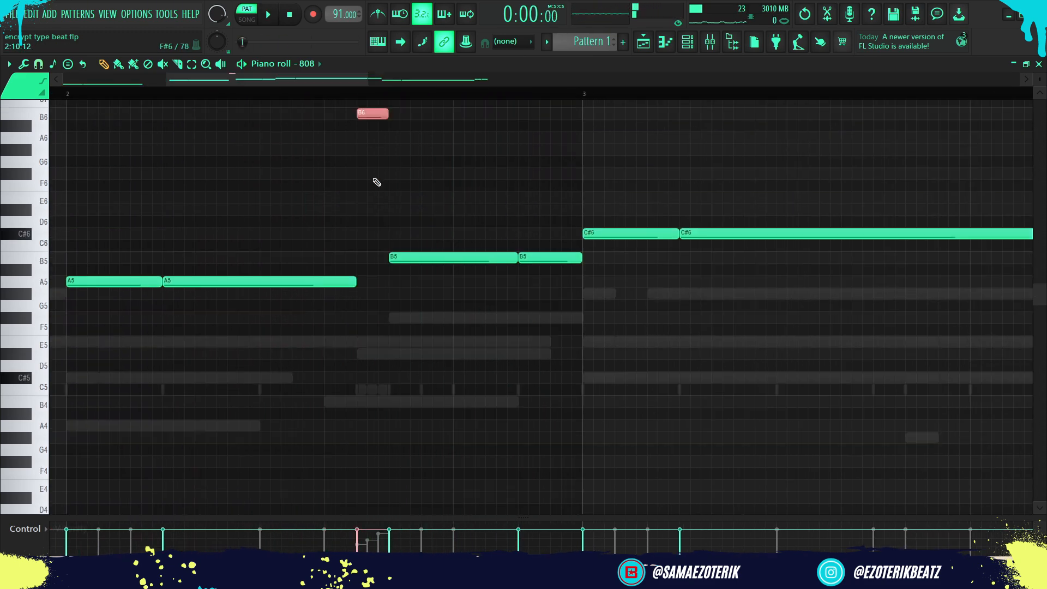
pyautogui.press('space')
pyautogui.scroll(-3, 407, 204)
pyautogui.press('space')
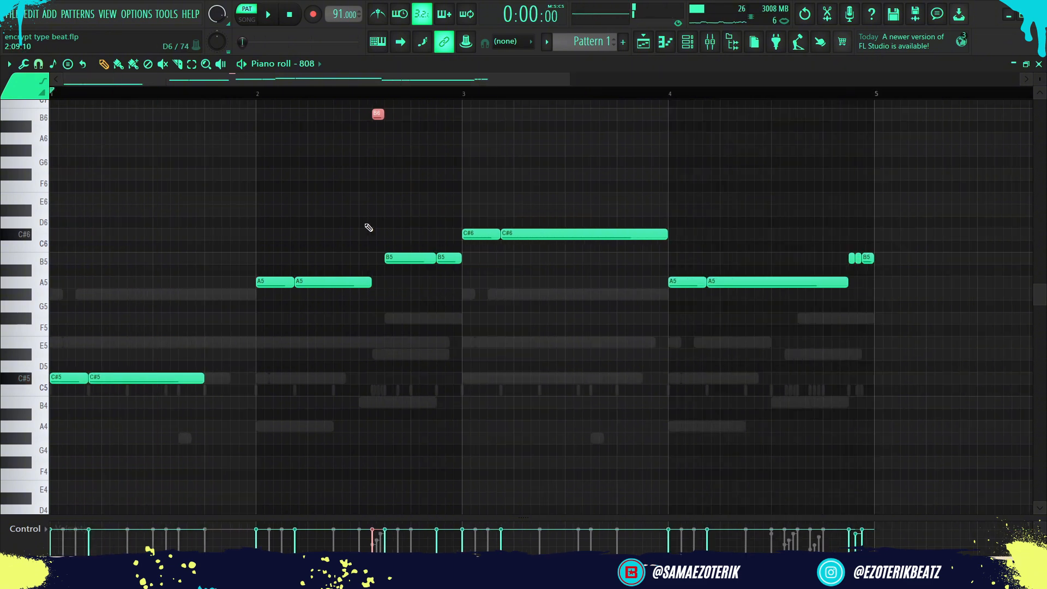
# Transpose the two bar 1 808 notes back up an octave to C#6 and play the pattern
pyautogui.moveTo(217, 415); pyautogui.dragTo(46, 328)
pyautogui.hotkey('ctrl', 'Up')
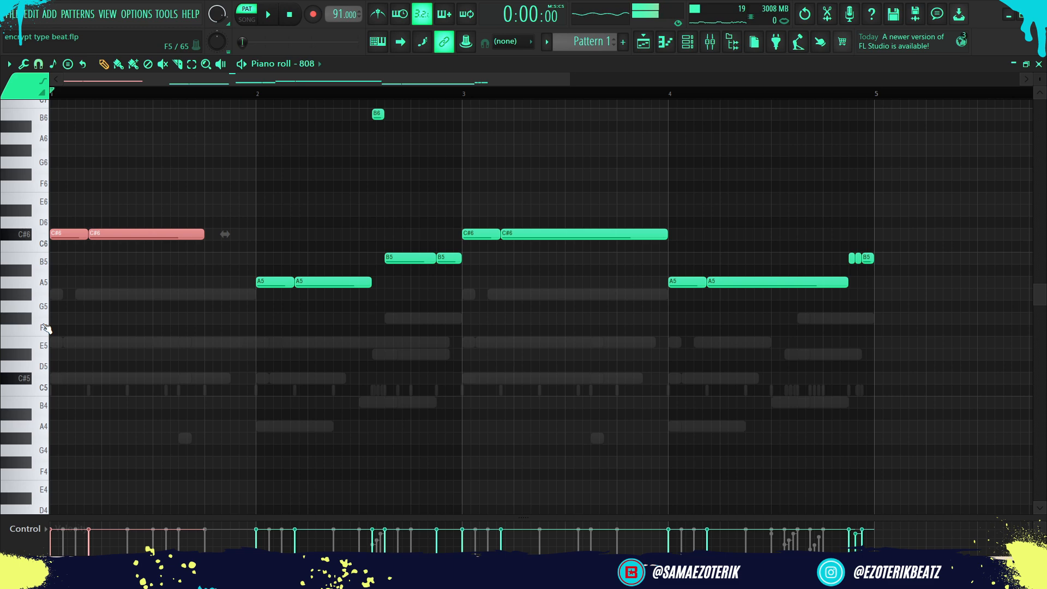
pyautogui.press('space')
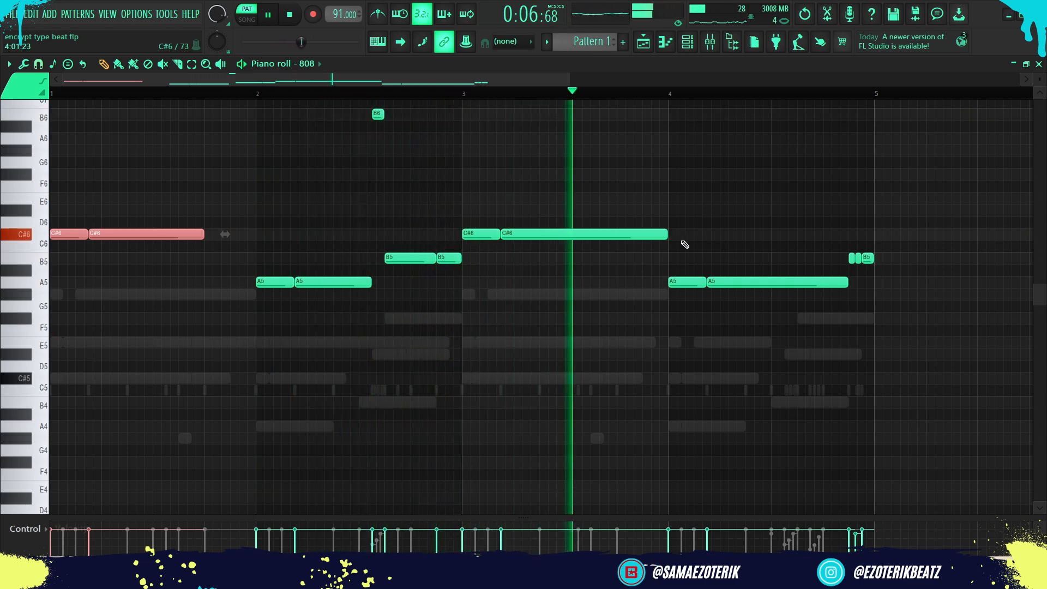
# Shorten the second C#6 note in bar 3 to the length of its bar 1 counterpart and replay the pattern
pyautogui.press('space')
pyautogui.moveTo(663, 237); pyautogui.dragTo(637, 242)
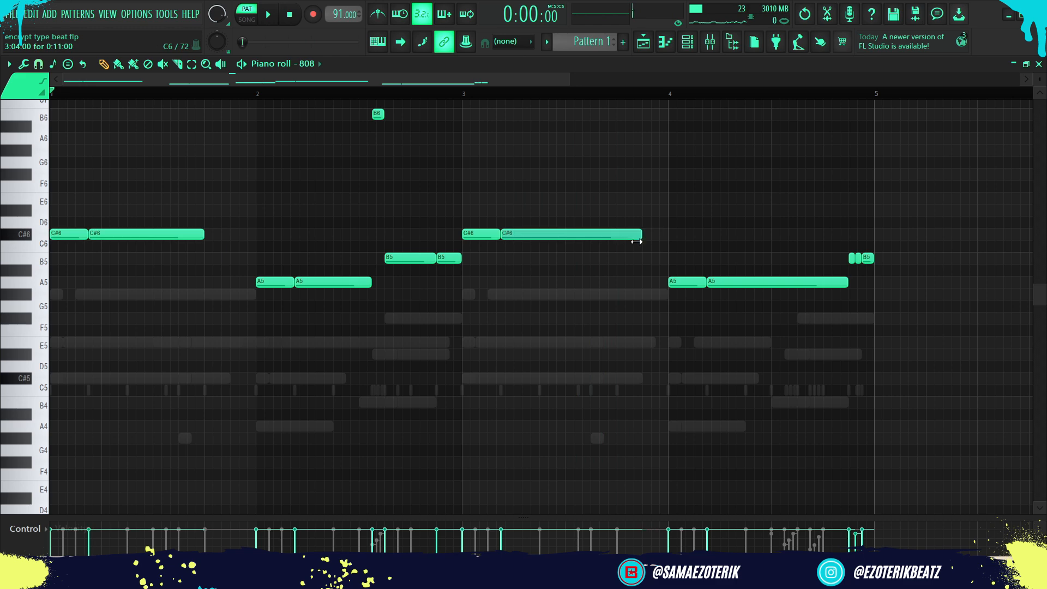
pyautogui.press('space')
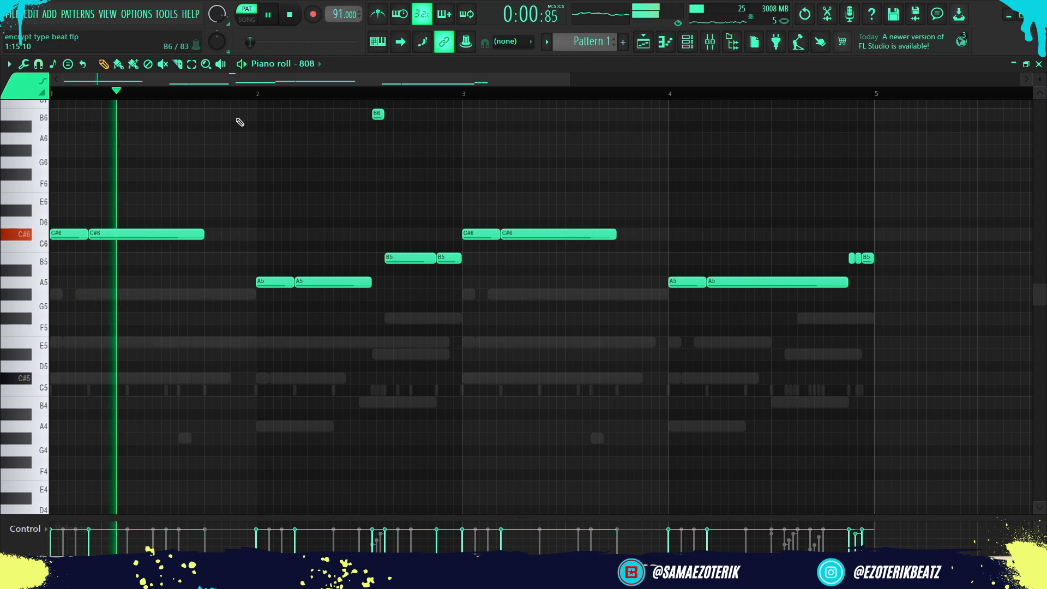
# Slice the second A5 808 note in bar 4 at step 7 of the bar
pyautogui.scroll(3, 823, 327)
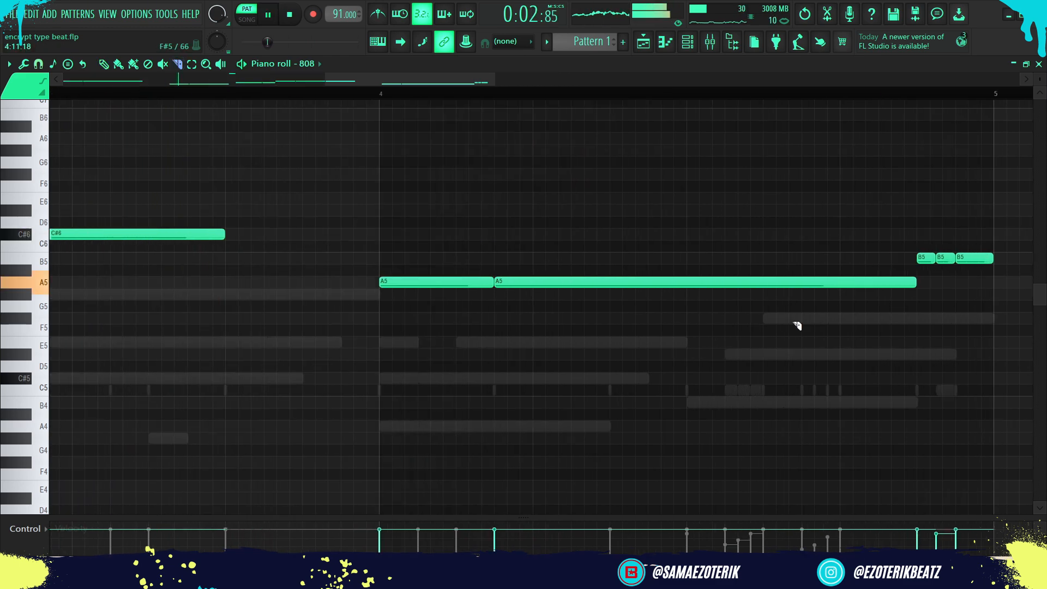
pyautogui.moveTo(614, 279); pyautogui.dragTo(627, 344)
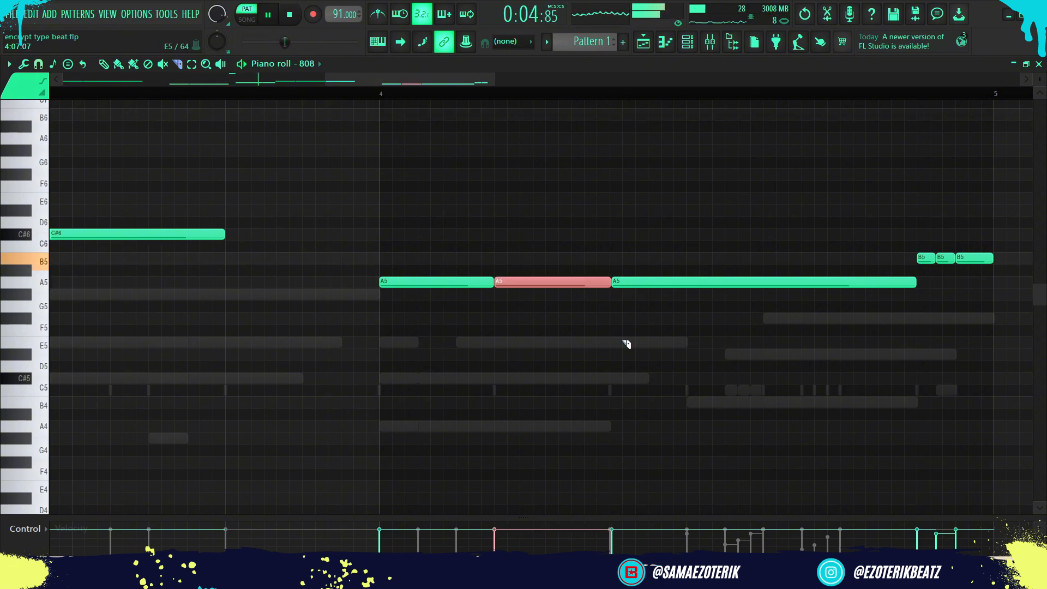
pyautogui.scroll(-3, 626, 343)
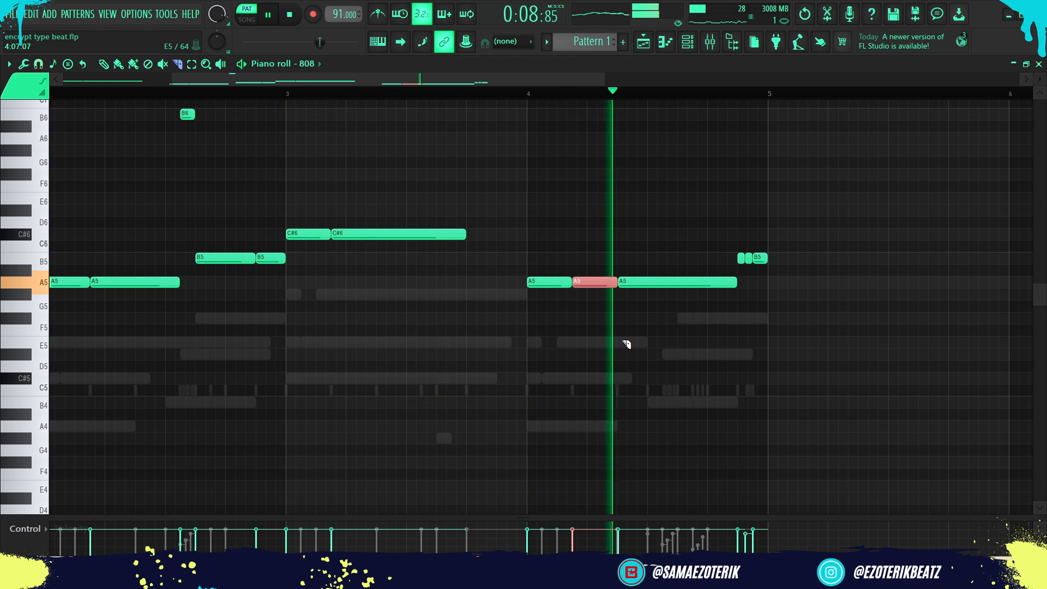
# Adjust the note snapping and slice the last long A5 808 note in bar 4 at step 11 of the bar
pyautogui.press('space')
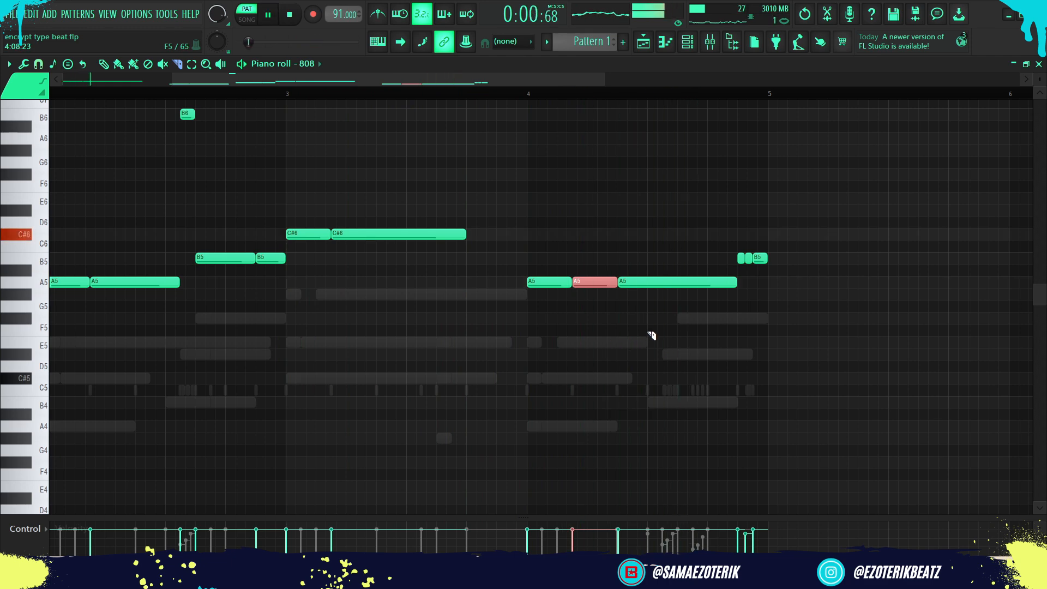
pyautogui.scroll(3, 688, 279)
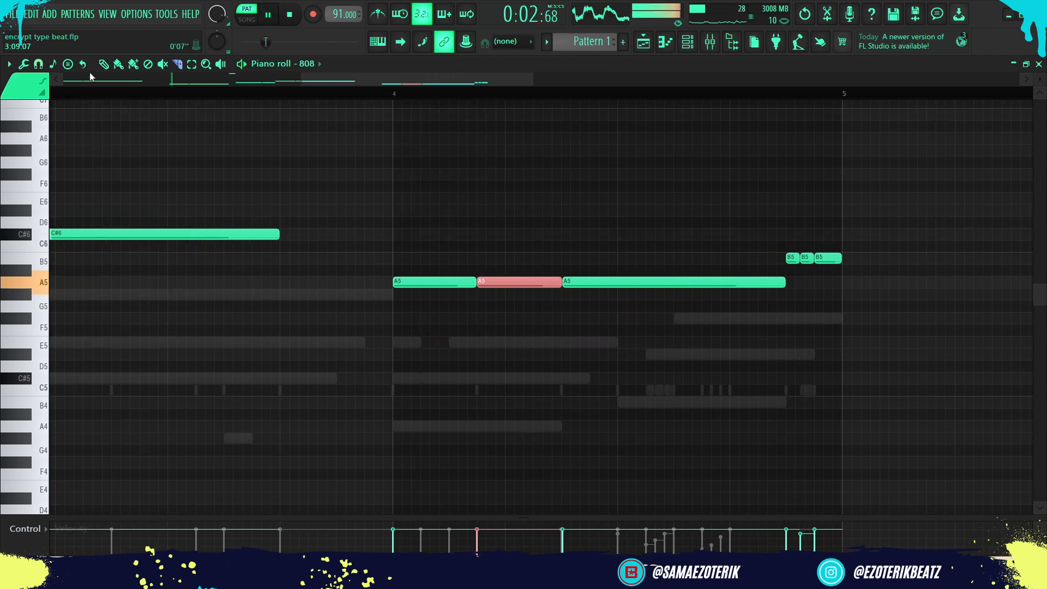
pyautogui.click(38, 64)
pyautogui.click(56, 195)
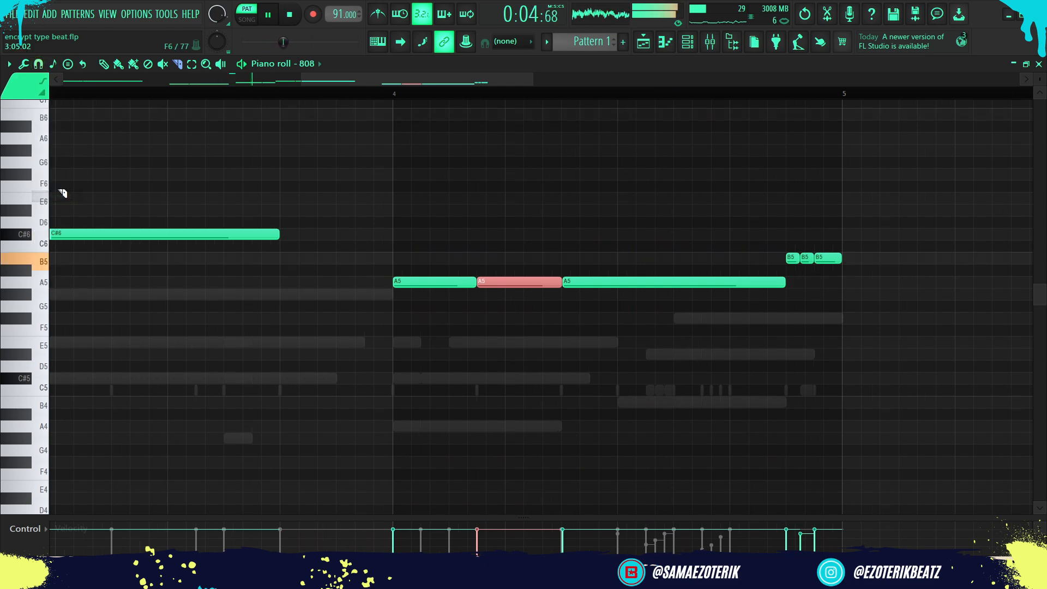
pyautogui.click(38, 64)
pyautogui.click(57, 172)
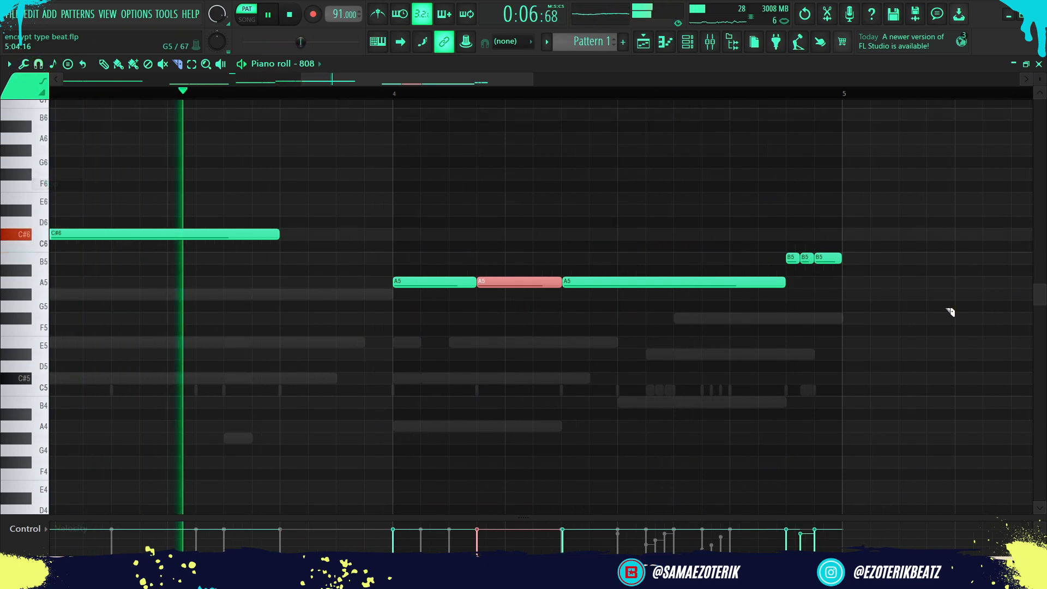
pyautogui.scroll(3, 734, 284)
pyautogui.moveTo(616, 272); pyautogui.dragTo(627, 415)
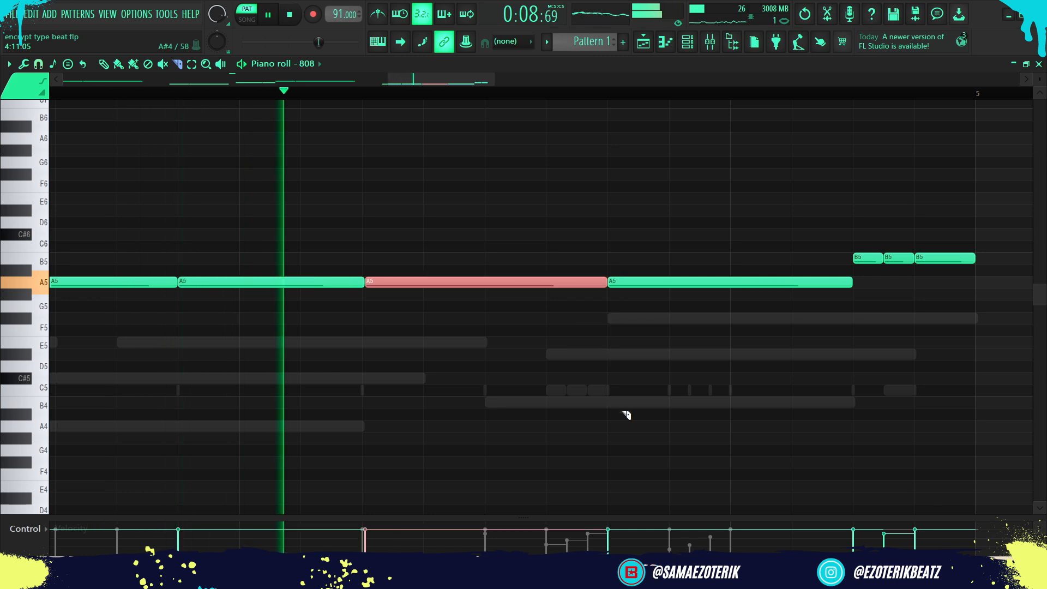
pyautogui.press('space')
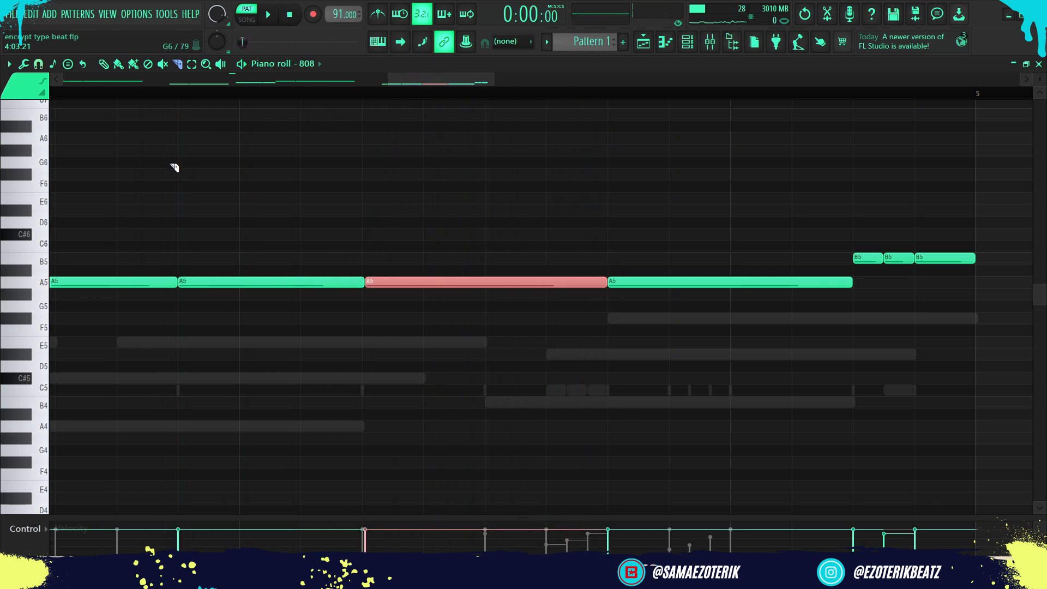
# Transpose the last A5 slice in bar 4 of the 808 up to B6 and play the pattern
pyautogui.click(728, 282)
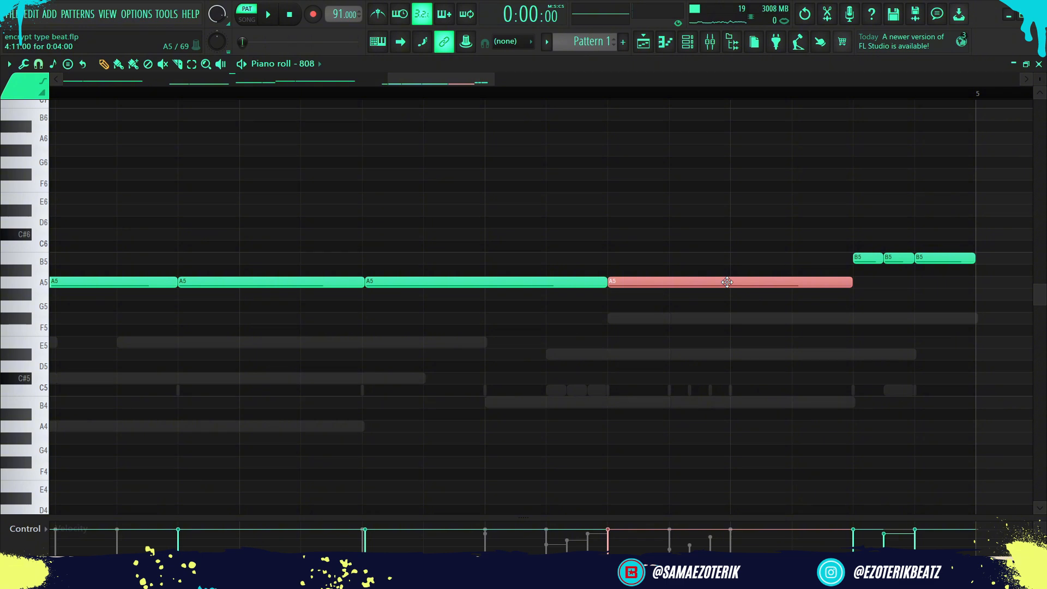
pyautogui.scroll(-4, 728, 282)
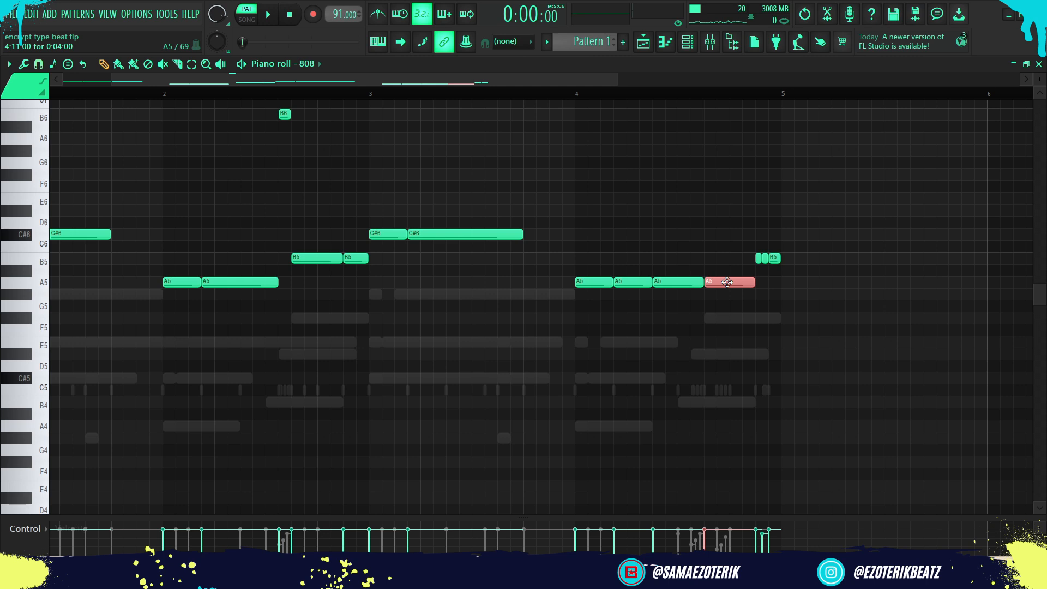
pyautogui.hotkey('shift', 'Up')
pyautogui.hotkey('shift', 'Up')
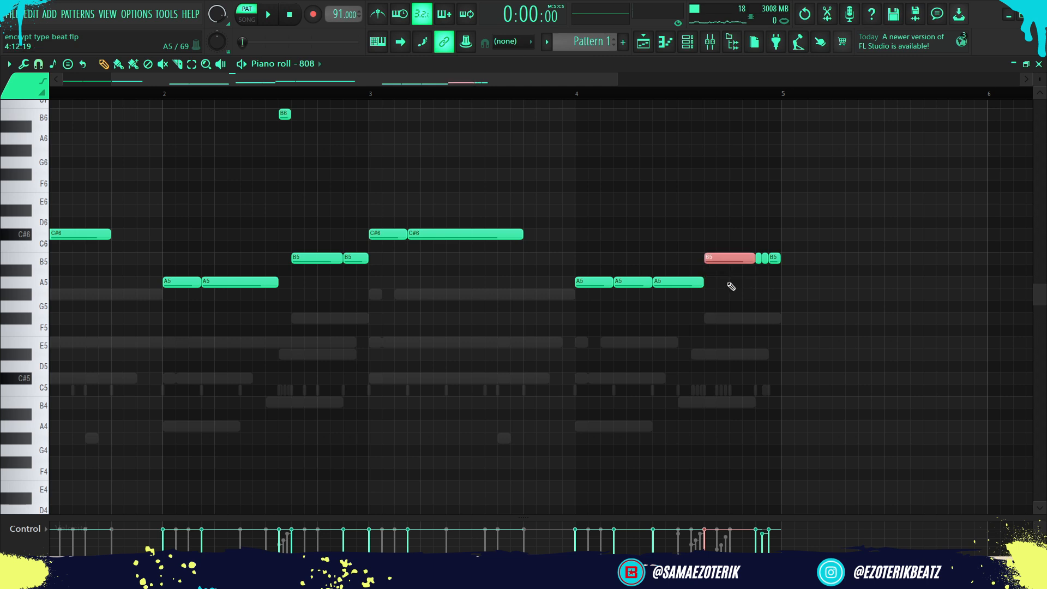
pyautogui.hotkey('ctrl', 'Up')
pyautogui.press('space')
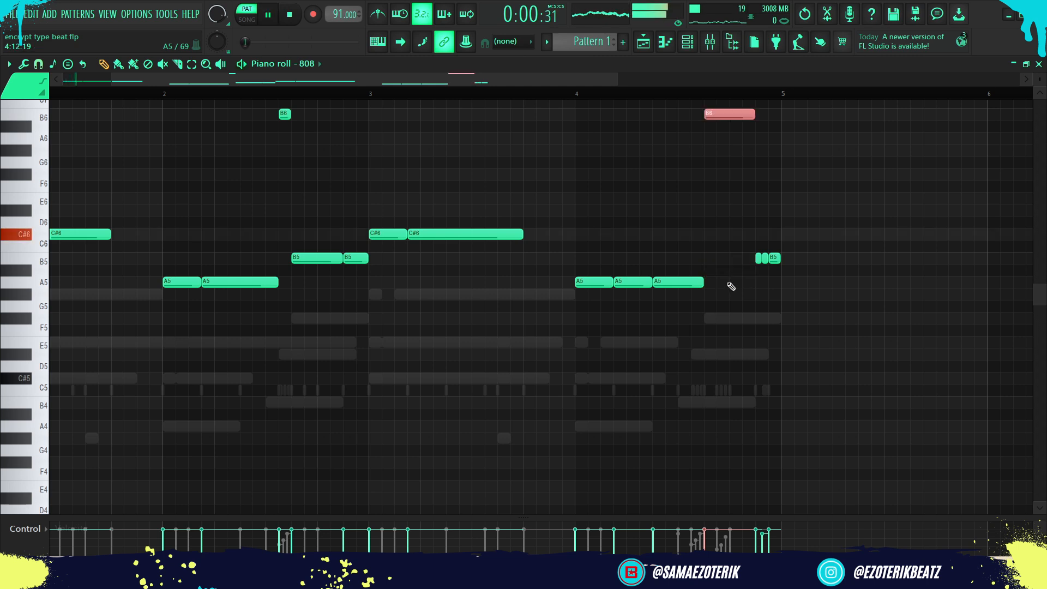
pyautogui.scroll(5, 796, 252)
pyautogui.press('space')
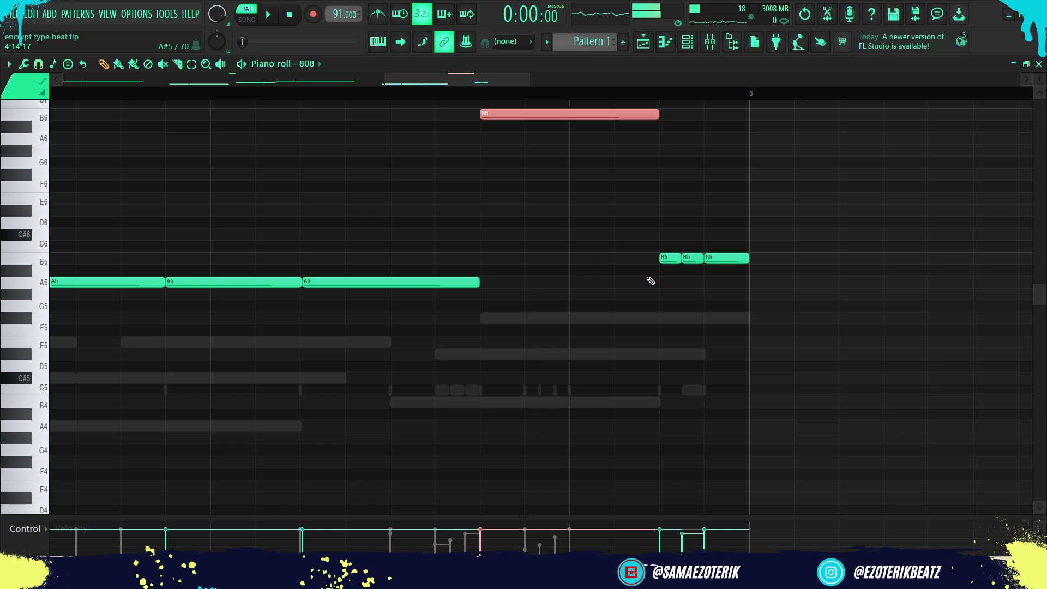
# Pan the two short B5 808 notes near the end of bar 4 to opposite sides and replay from step 9 of bar 4
pyautogui.moveTo(694, 278); pyautogui.dragTo(665, 234)
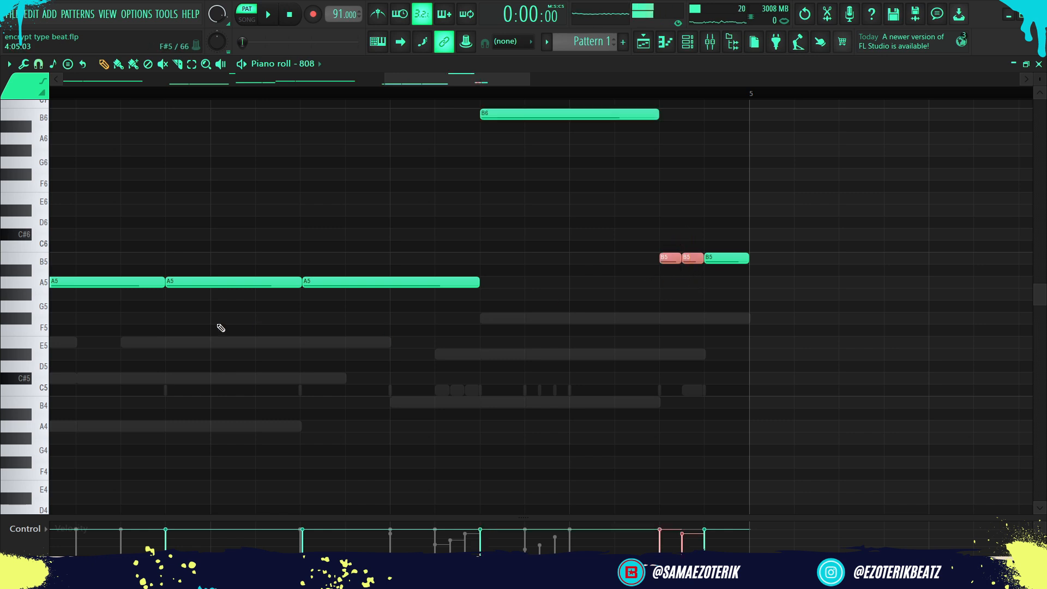
pyautogui.click(39, 528)
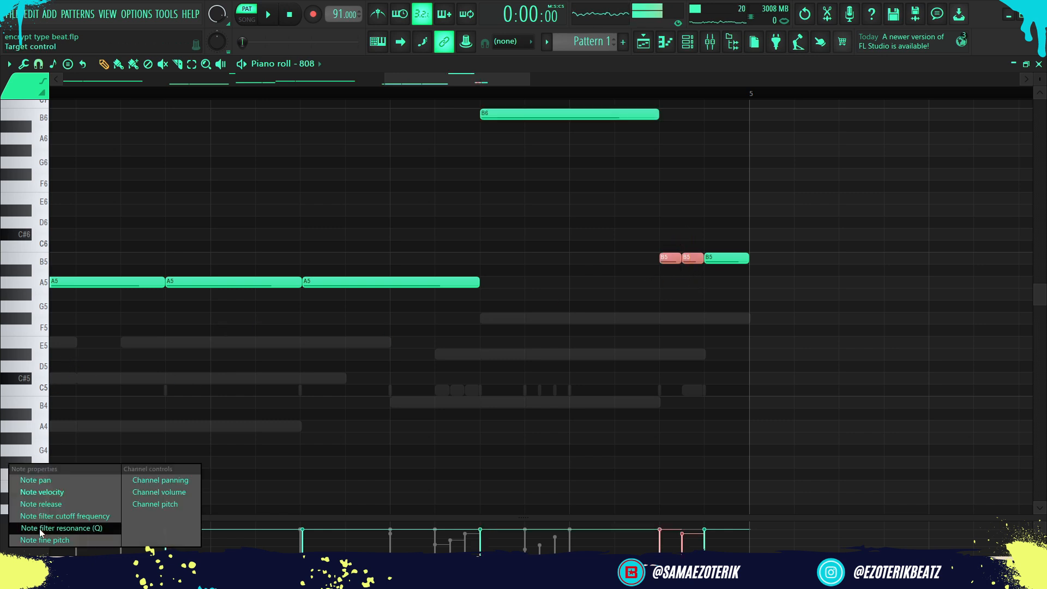
pyautogui.click(43, 483)
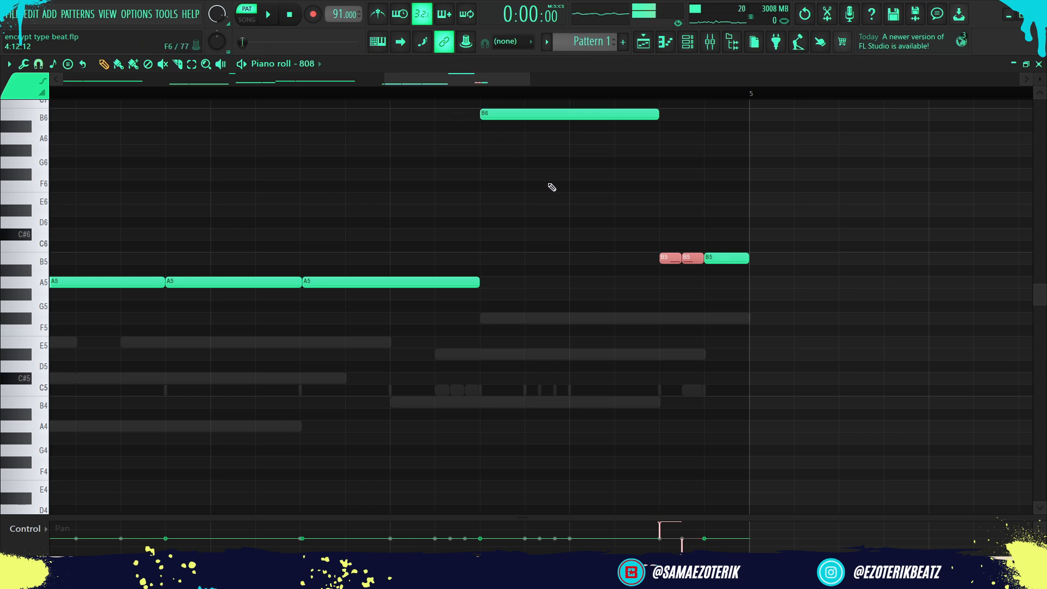
pyautogui.click(390, 92)
pyautogui.press('space')
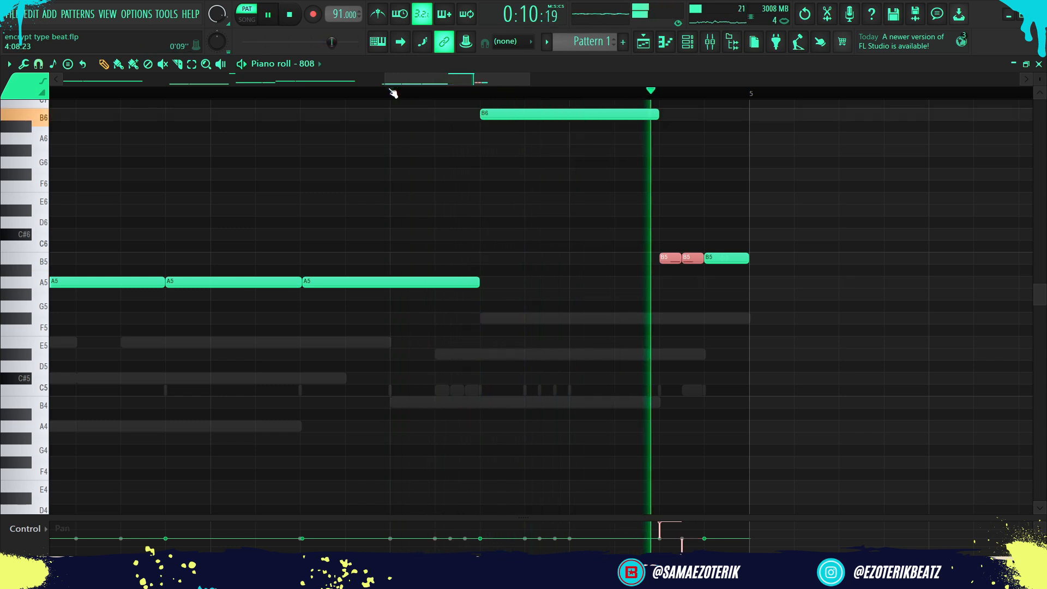
pyautogui.click(392, 92)
pyautogui.press('space')
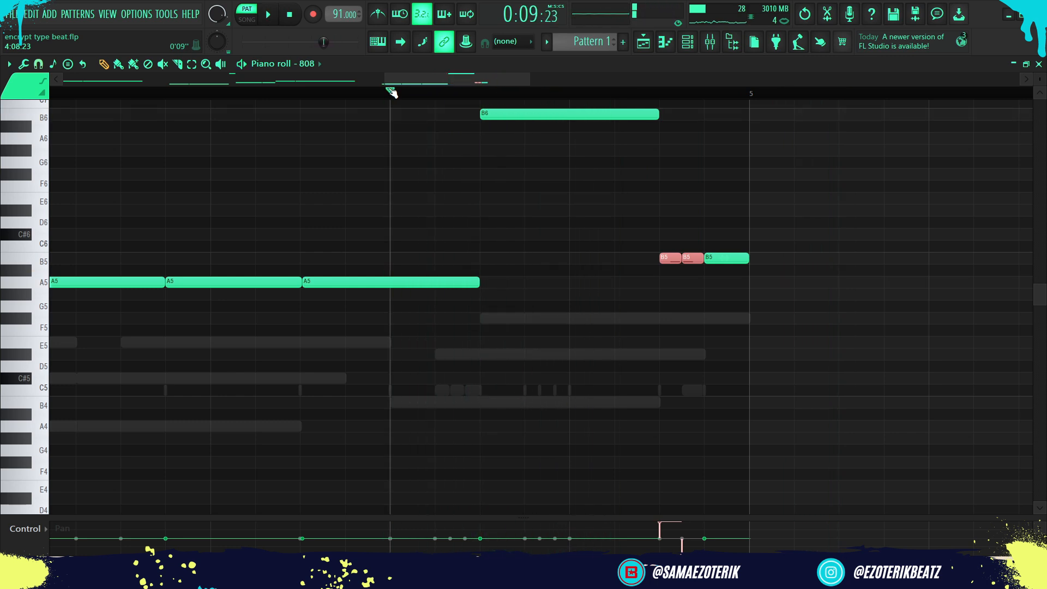
# Play the end of bar 4 with the channel rack open to check the kick against the 808
pyautogui.click(689, 44)
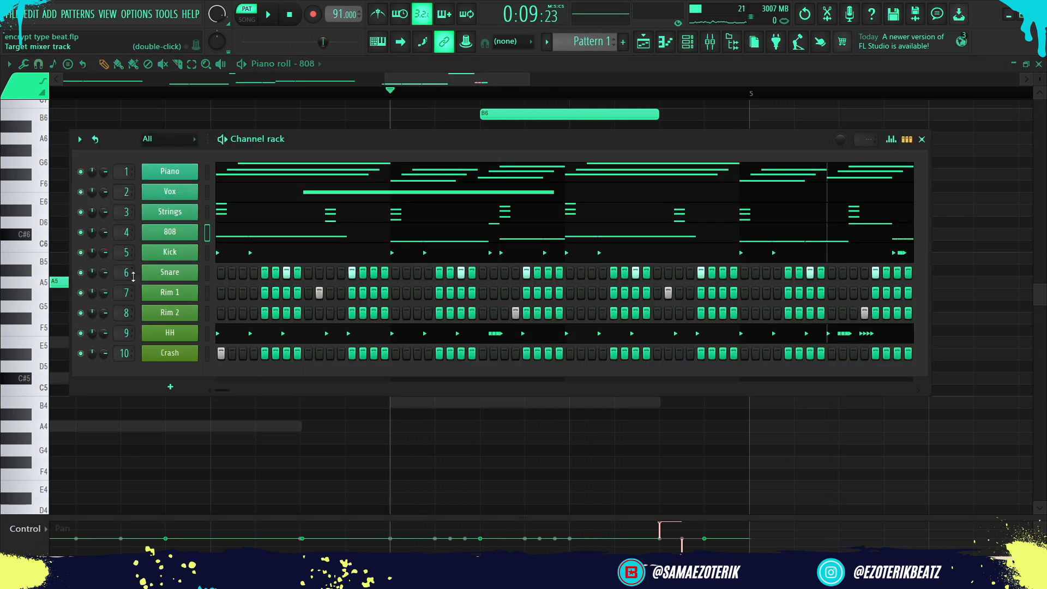
pyautogui.press('space')
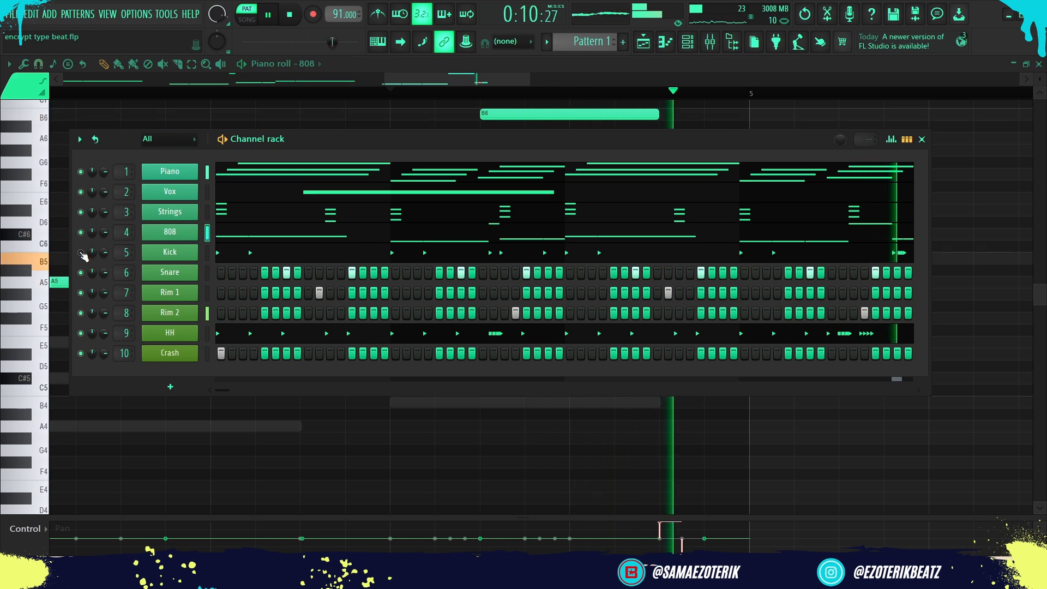
pyautogui.press('space')
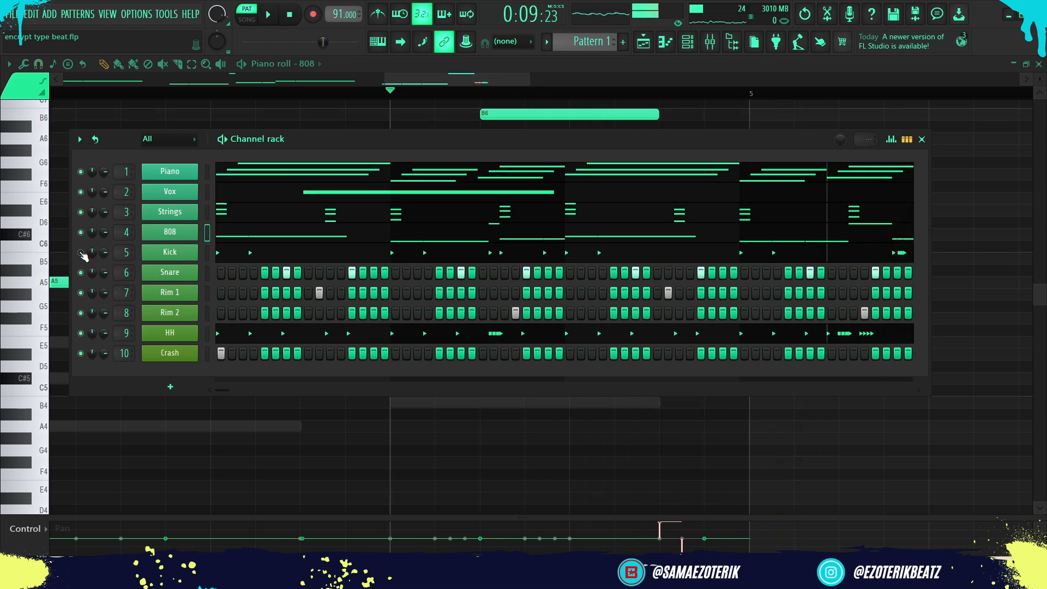
pyautogui.press('space')
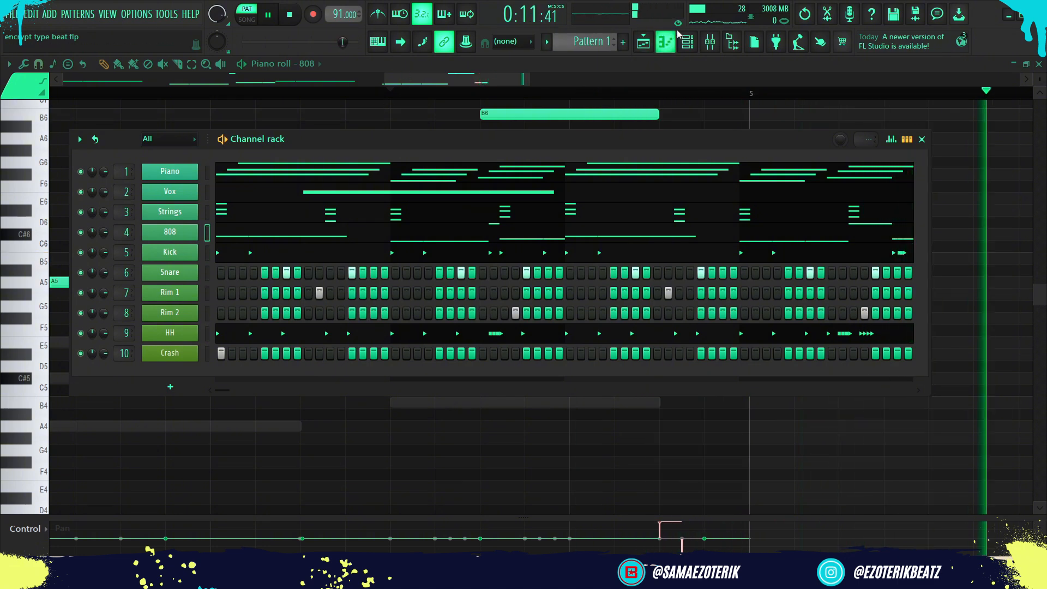
pyautogui.press('F9')
pyautogui.press('space')
pyautogui.click(667, 43)
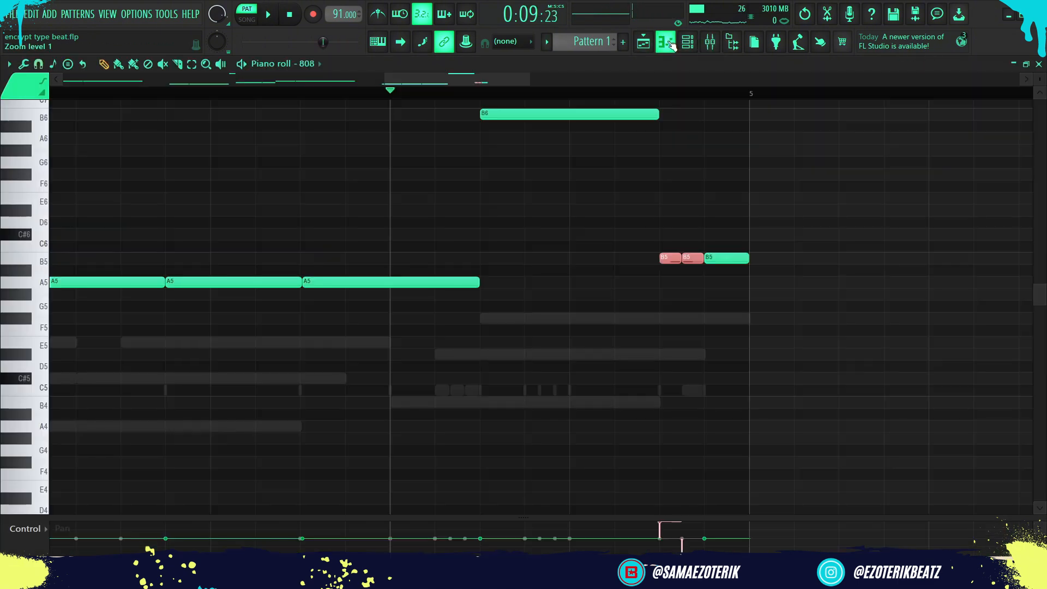
pyautogui.scroll(-1, 765, 269)
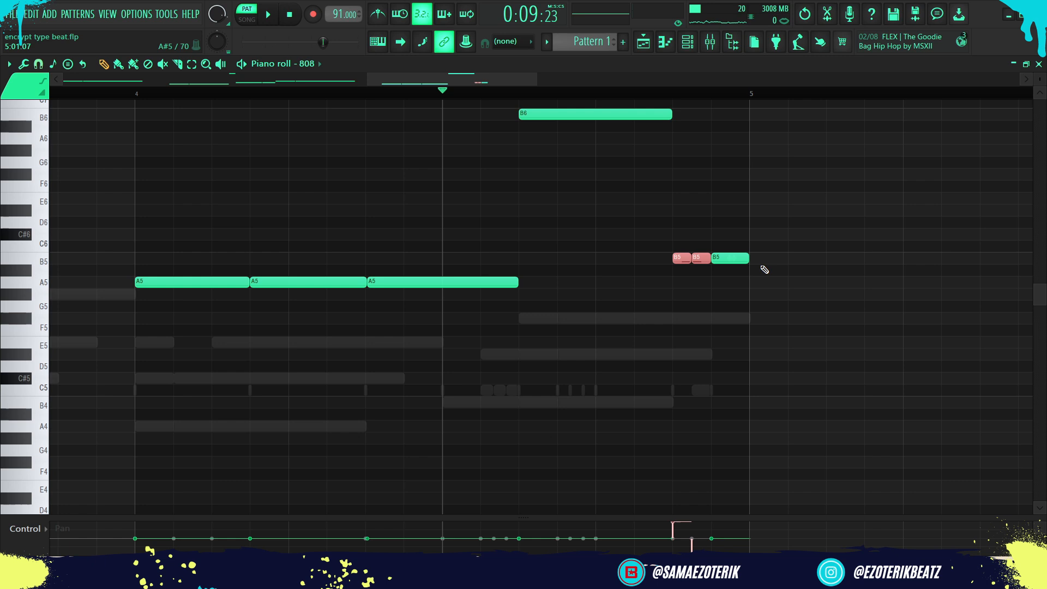
# Trim the piano's last F#5 note to end exactly at bar 5 and replay the pattern
pyautogui.click(685, 51)
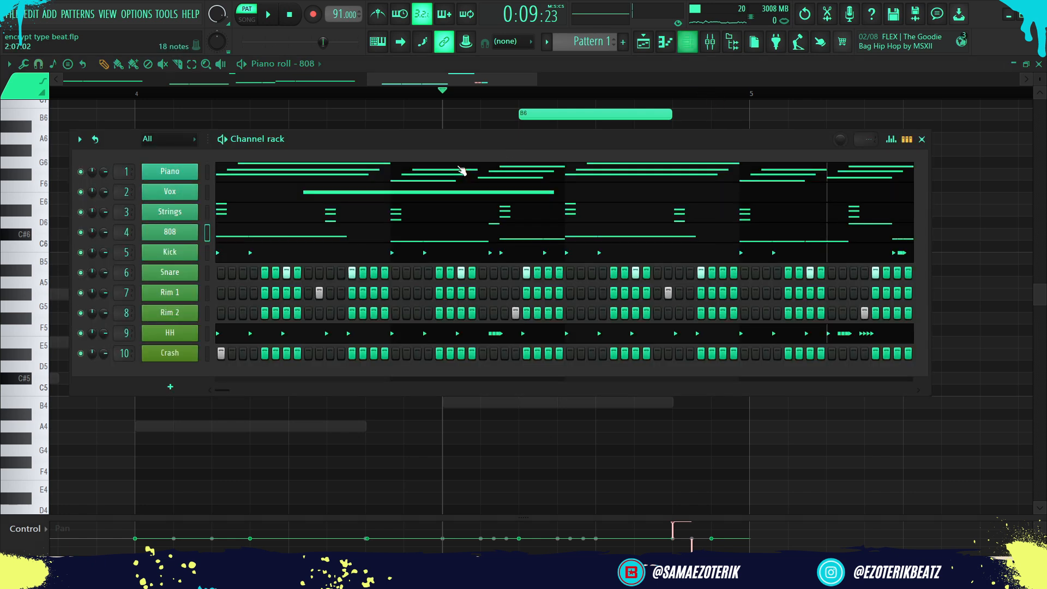
pyautogui.click(666, 44)
pyautogui.scroll(2, 762, 332)
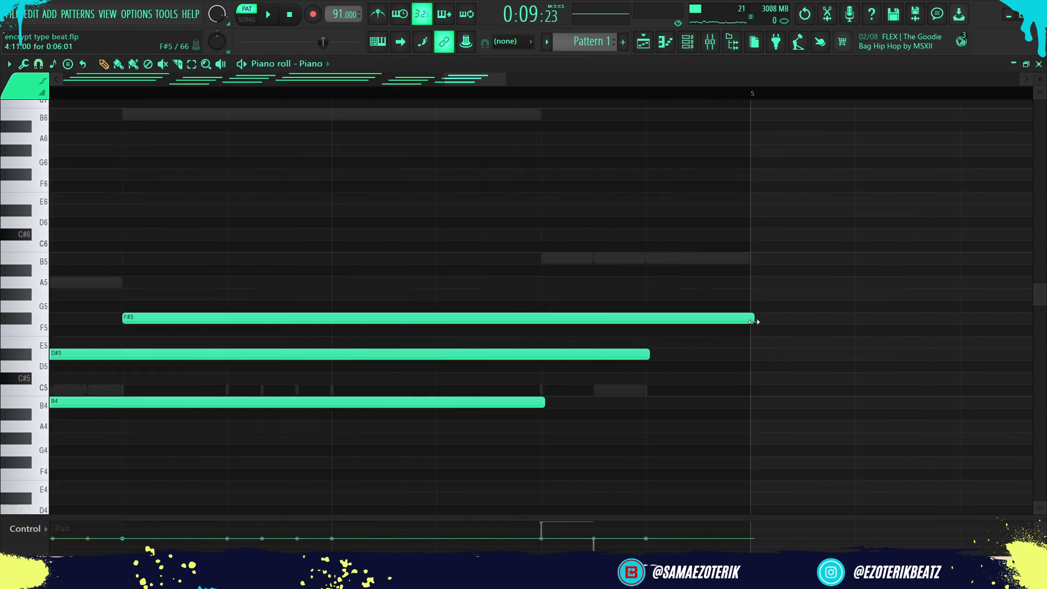
pyautogui.press('space')
pyautogui.scroll(-2, 753, 321)
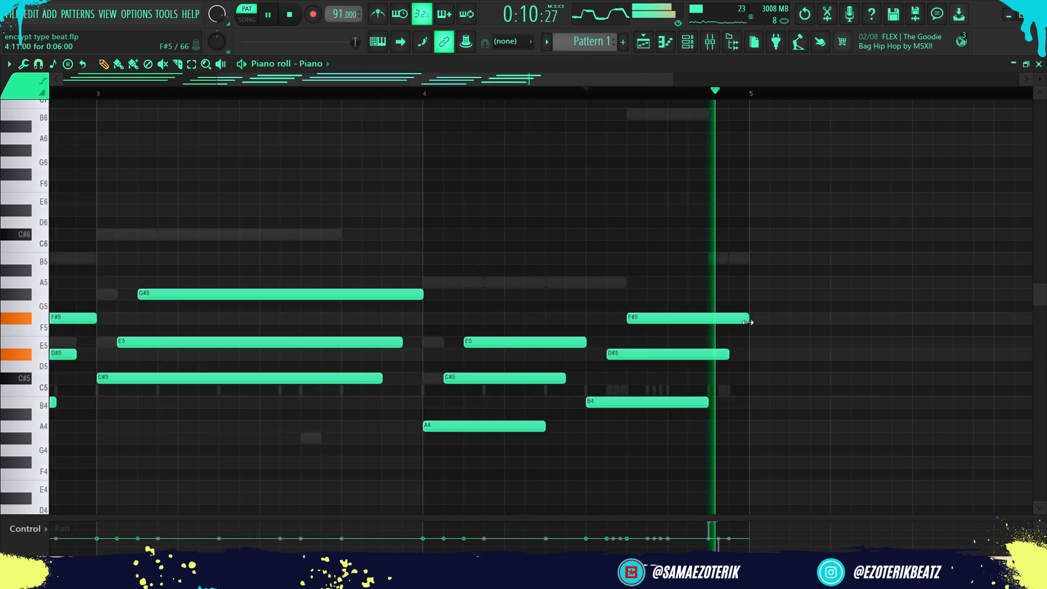
pyautogui.scroll(-2, 747, 322)
pyautogui.click(696, 41)
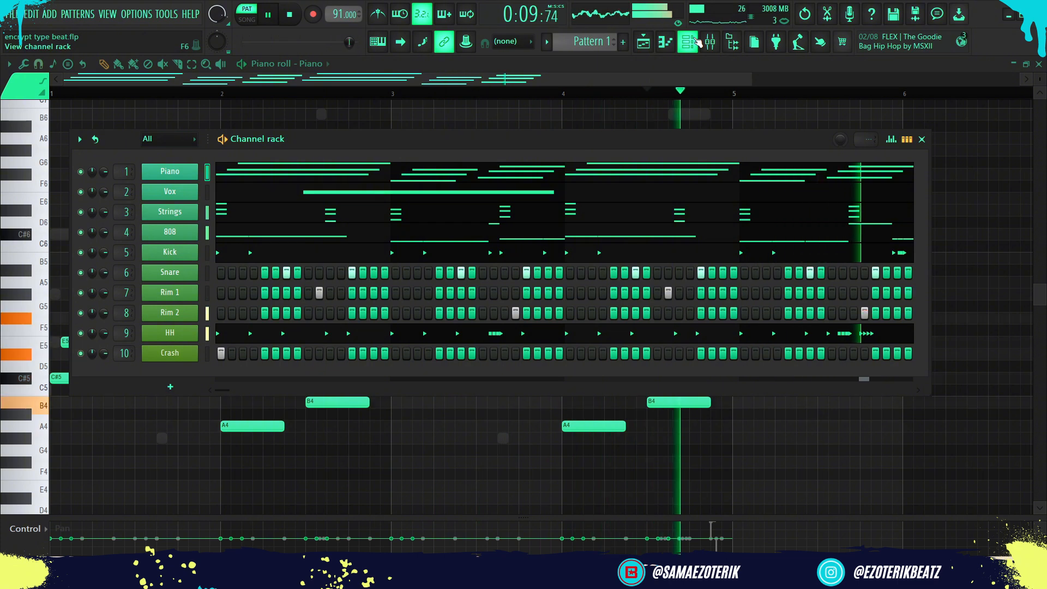
pyautogui.press('space')
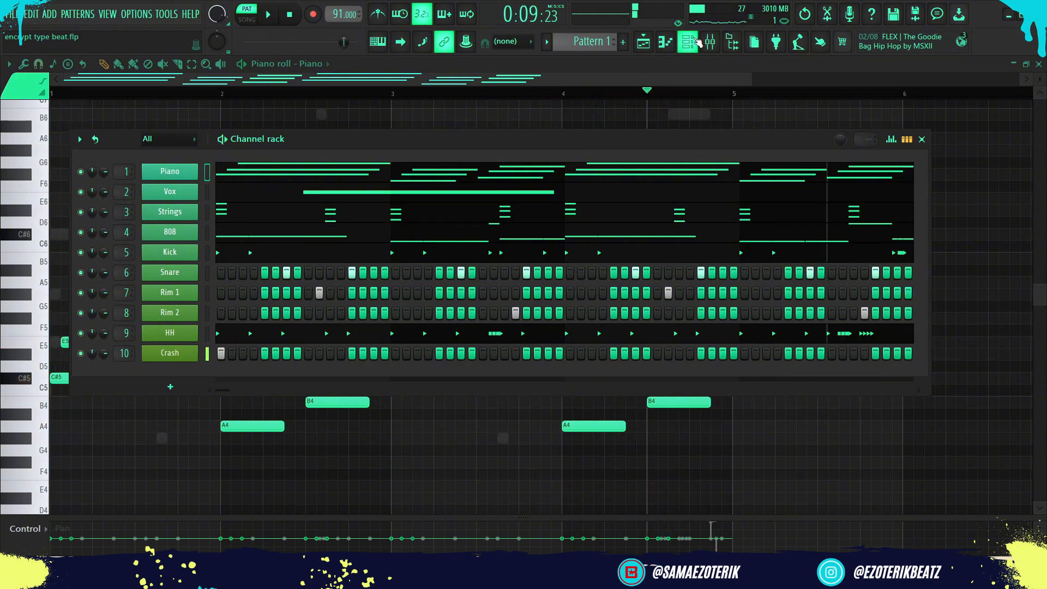
# Slice the bar 4 B6 note of the 808 at step 13 of the bar
pyautogui.click(666, 43)
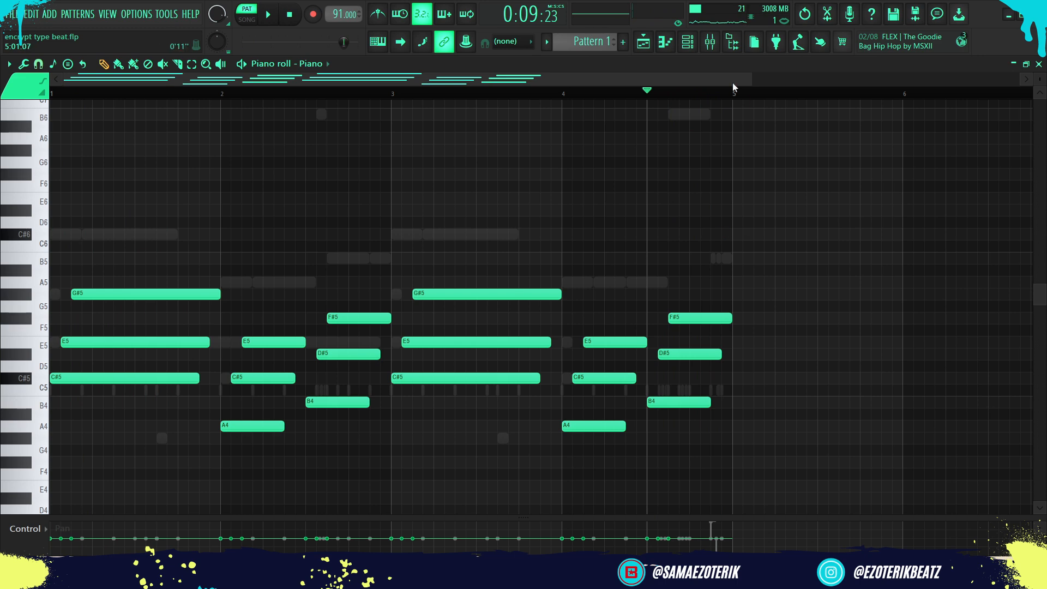
pyautogui.click(688, 42)
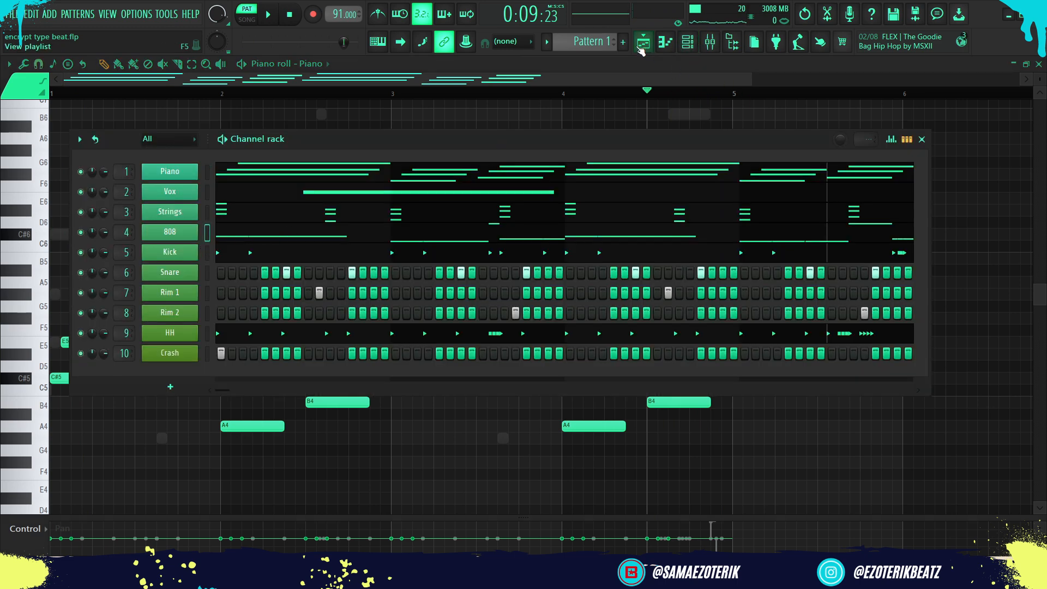
pyautogui.click(647, 224)
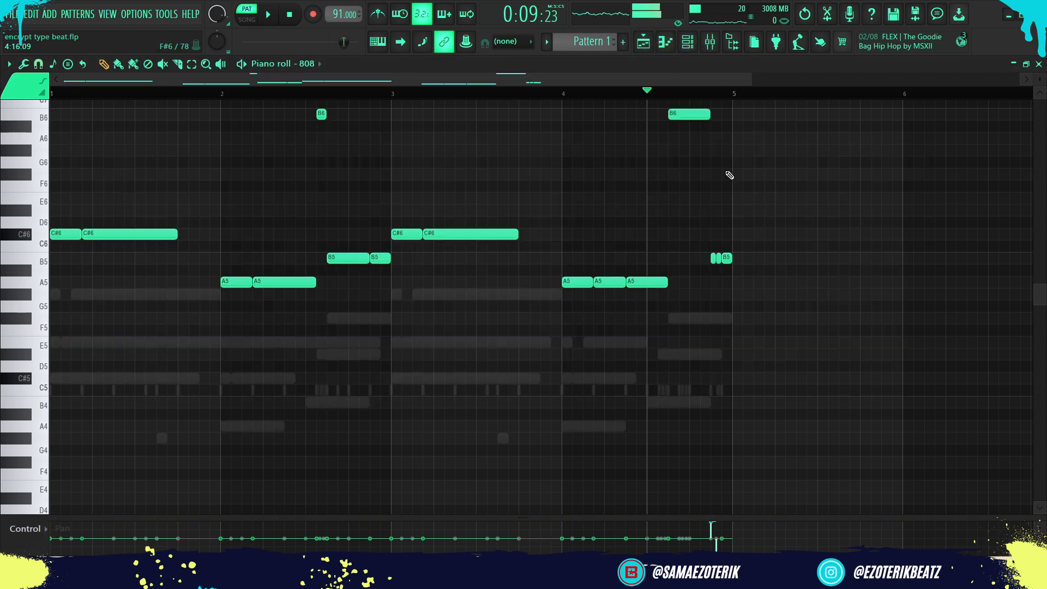
pyautogui.scroll(5, 727, 163)
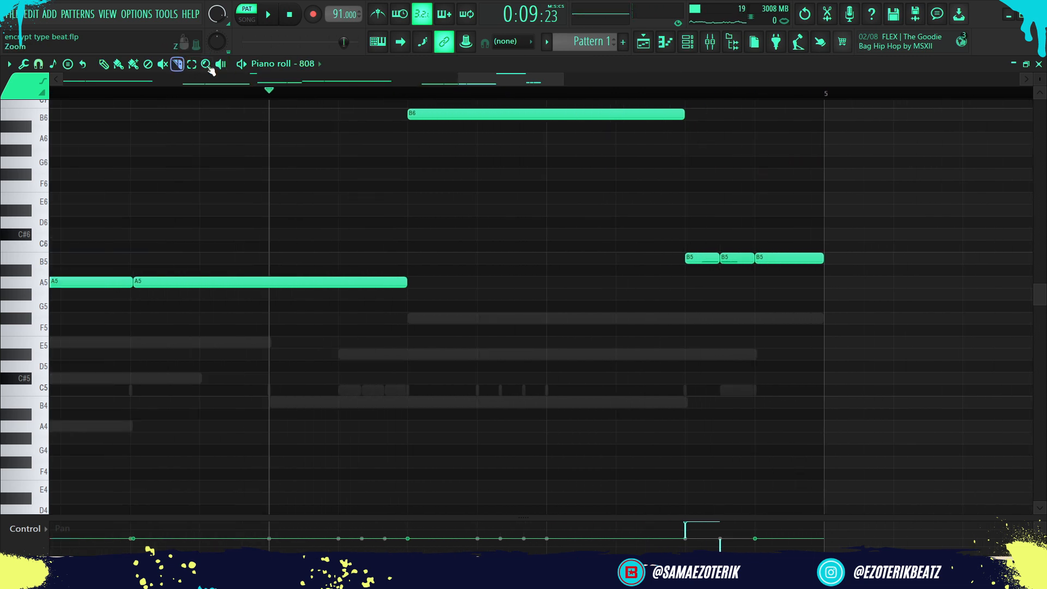
pyautogui.moveTo(548, 124); pyautogui.dragTo(550, 180)
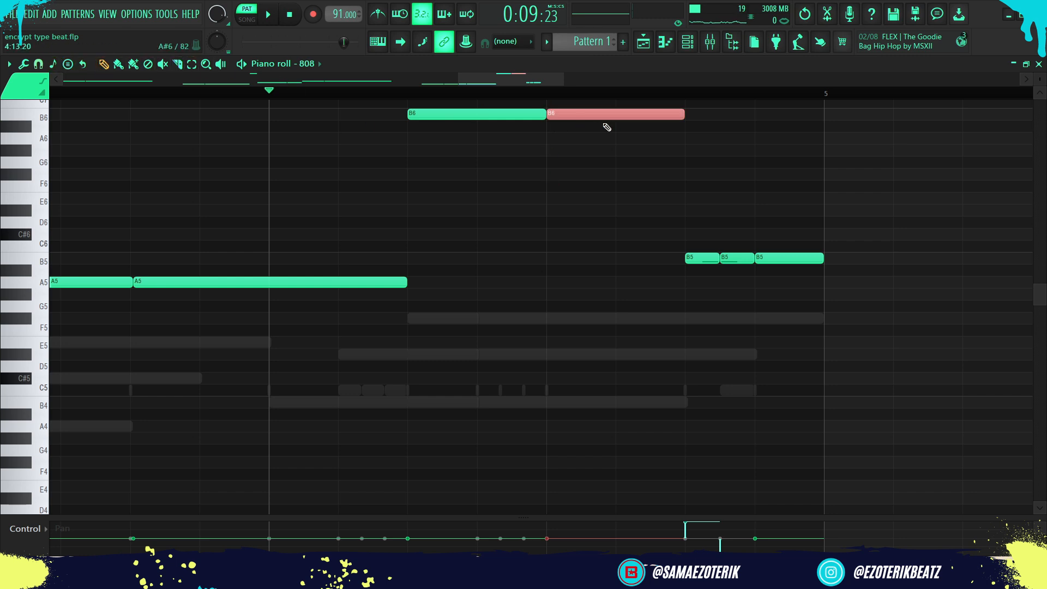
# Lower the second B6 slice in bar 4 of the 808 two semitones to A6 and play it
pyautogui.hotkey('shift', 'Down')
pyautogui.hotkey('shift', 'Down')
pyautogui.press('space')
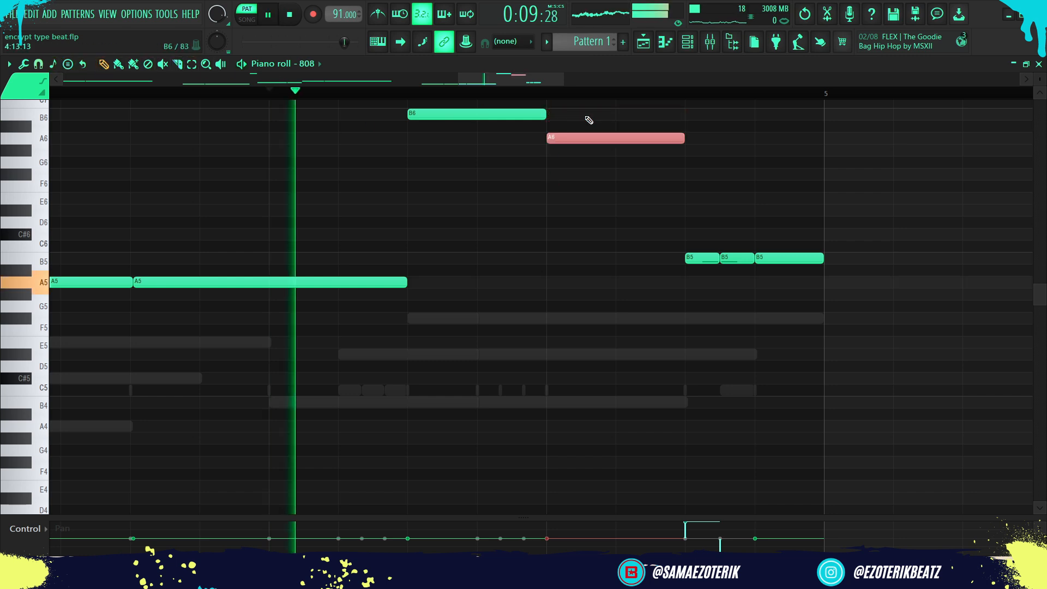
pyautogui.press('space')
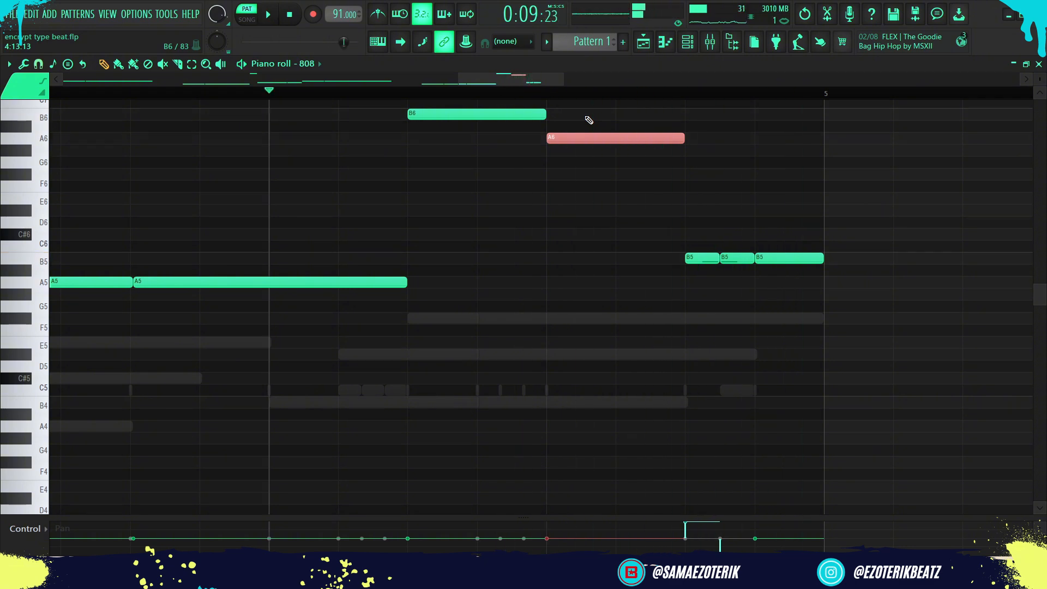
# Transpose the bar 4 A6 note of the 808 down three semitones to F#6 and replay from step 9
pyautogui.hotkey('ctrl', 'Down')
pyautogui.hotkey('shift', 'Down')
pyautogui.hotkey('shift', 'Down')
pyautogui.hotkey('shift', 'Down')
pyautogui.hotkey('ctrl', 'Up')
pyautogui.press('space')
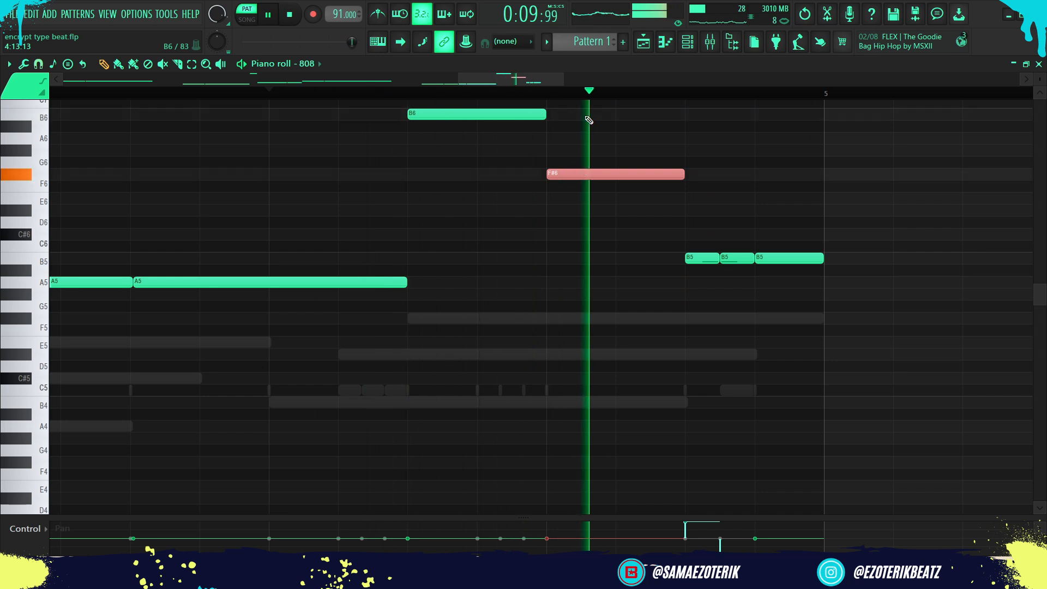
# Stop playback, open the mixer and lower the Rim 1 track to -6.0 dB
pyautogui.press('space')
pyautogui.scroll(-6, 638, 306)
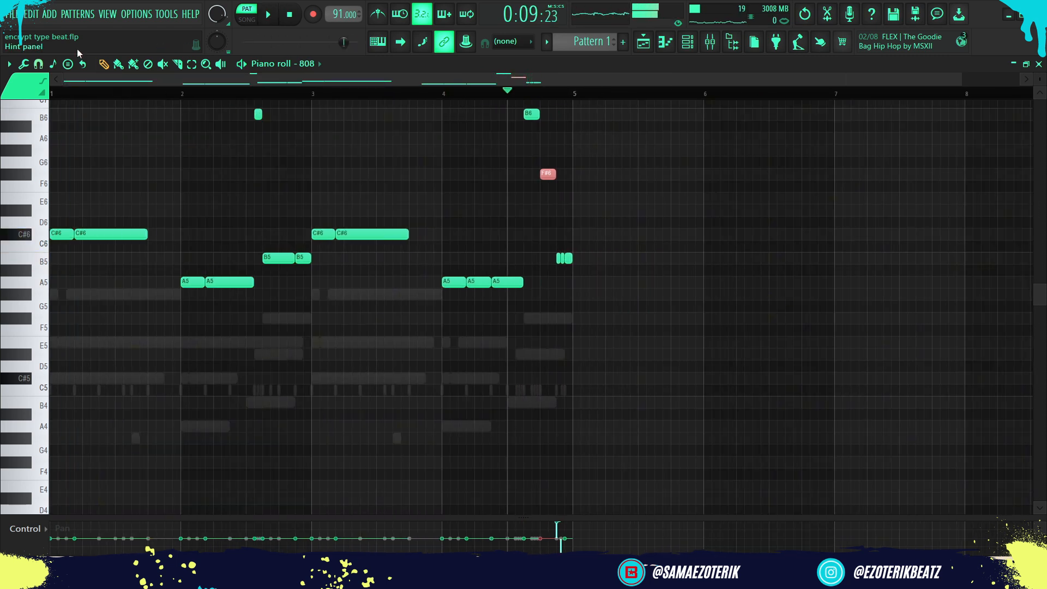
pyautogui.click(710, 40)
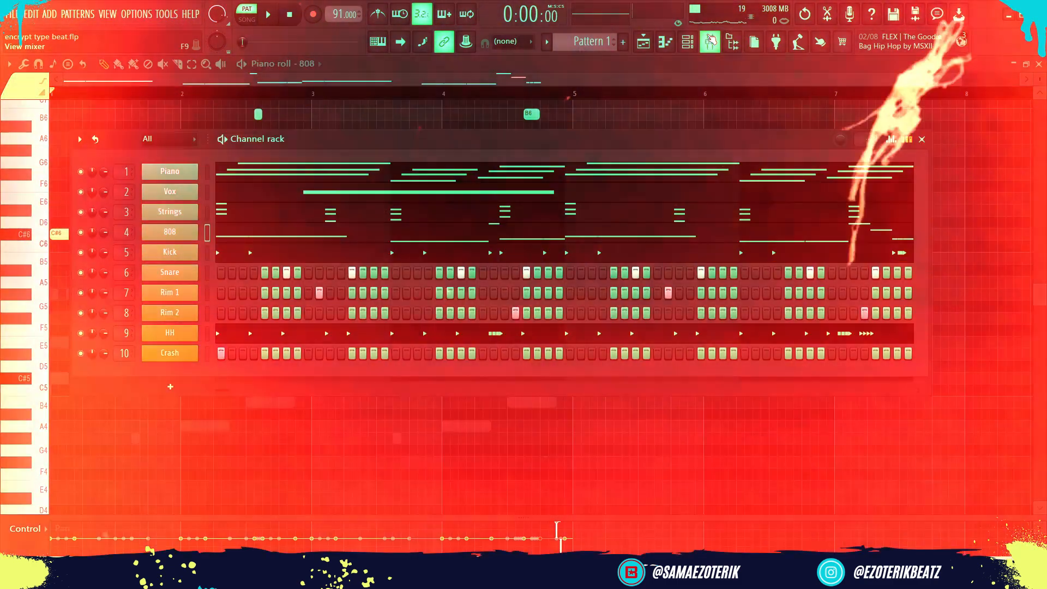
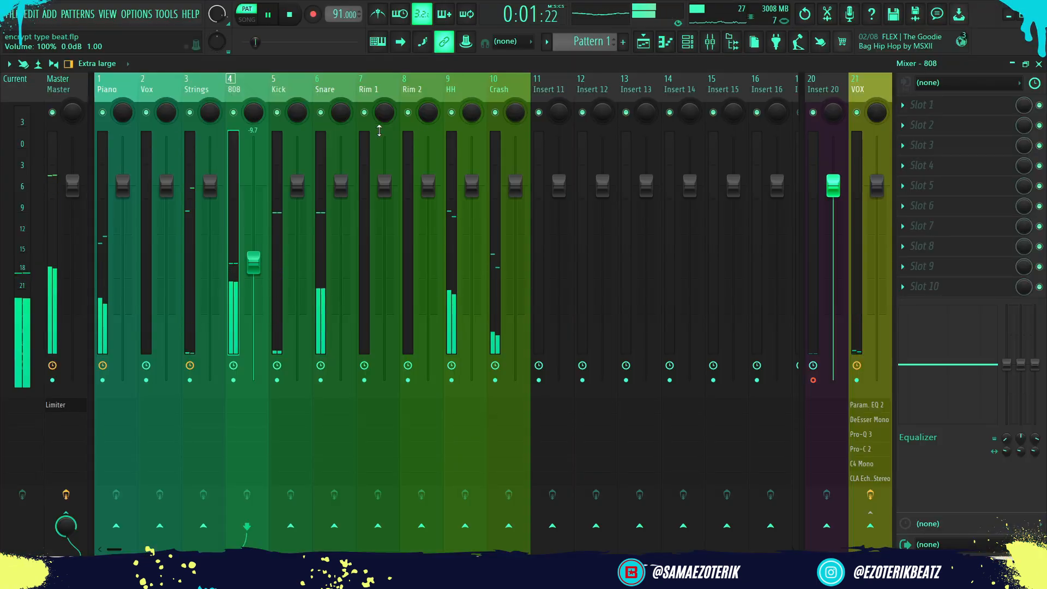
pyautogui.moveTo(384, 186); pyautogui.dragTo(386, 236)
pyautogui.press('space')
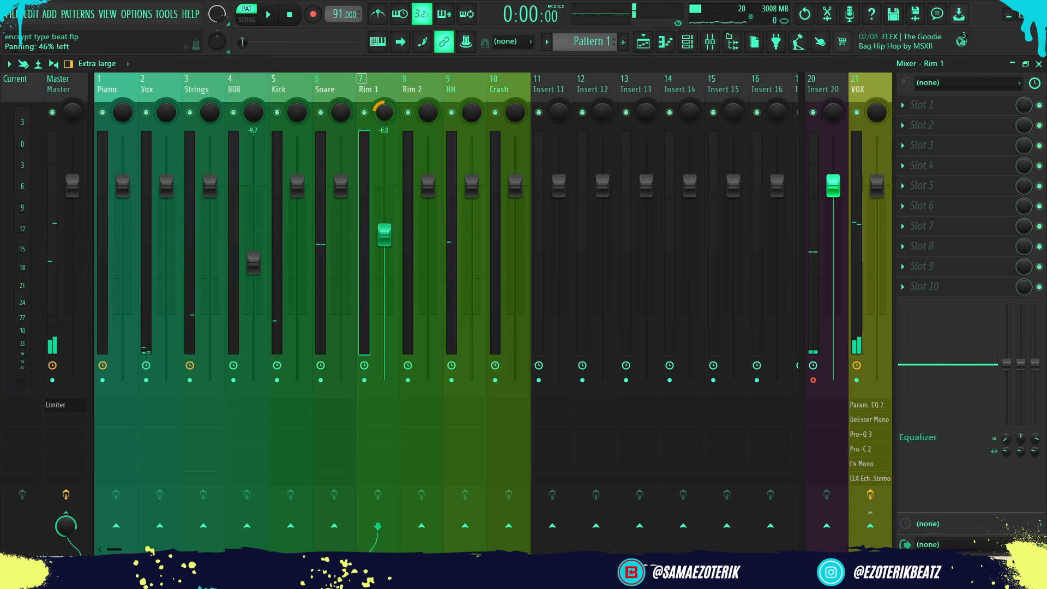
# Pan Rim 1 about 46% left, Rim 2 49% right, HH slightly left and Crash 43% right, and play the pattern
pyautogui.moveTo(384, 112); pyautogui.dragTo(428, 109)
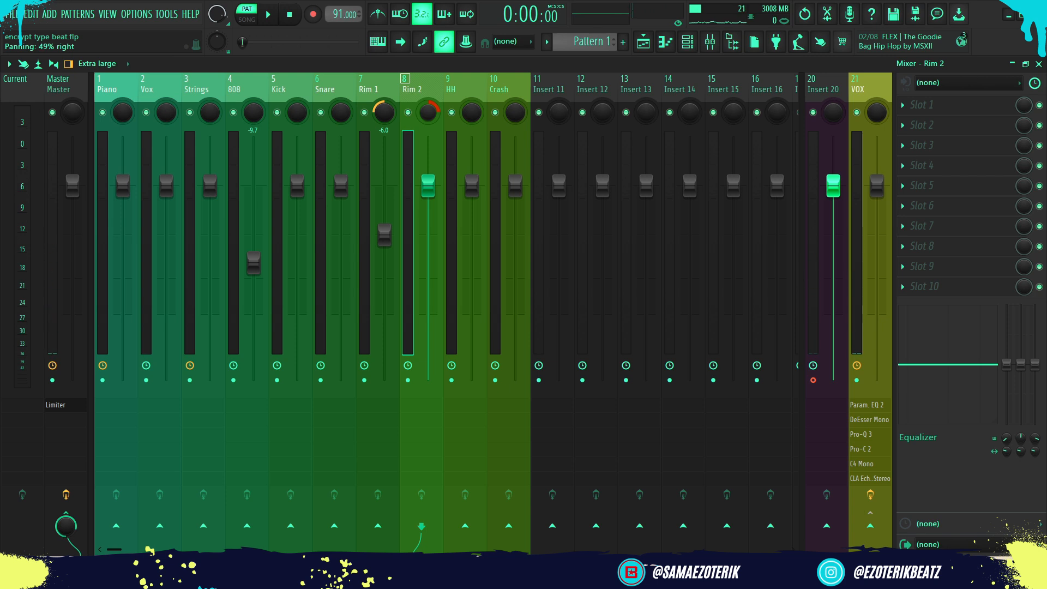
pyautogui.click(457, 101)
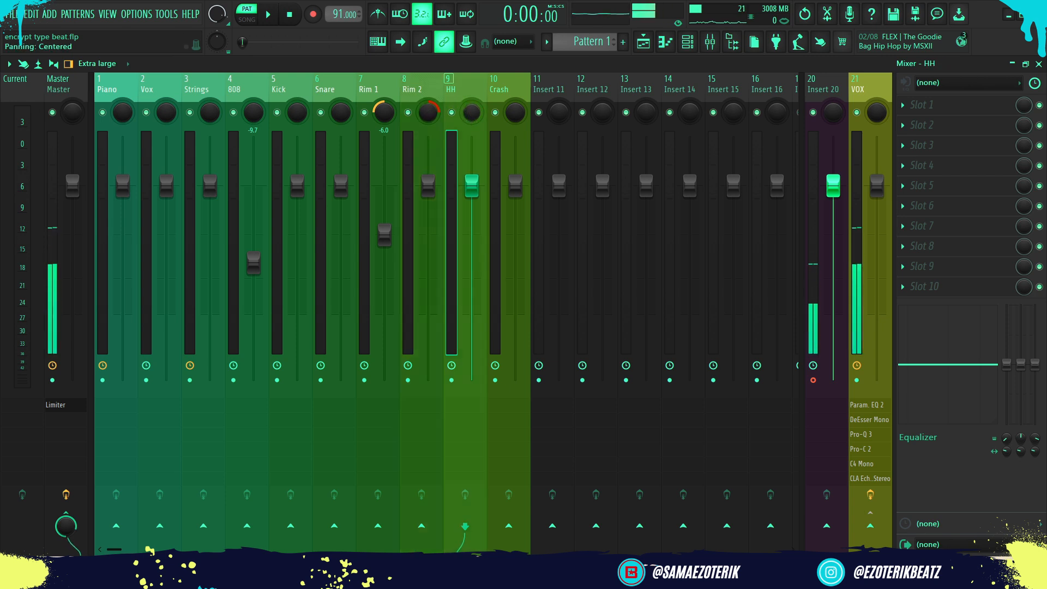
pyautogui.moveTo(472, 112); pyautogui.dragTo(506, 96)
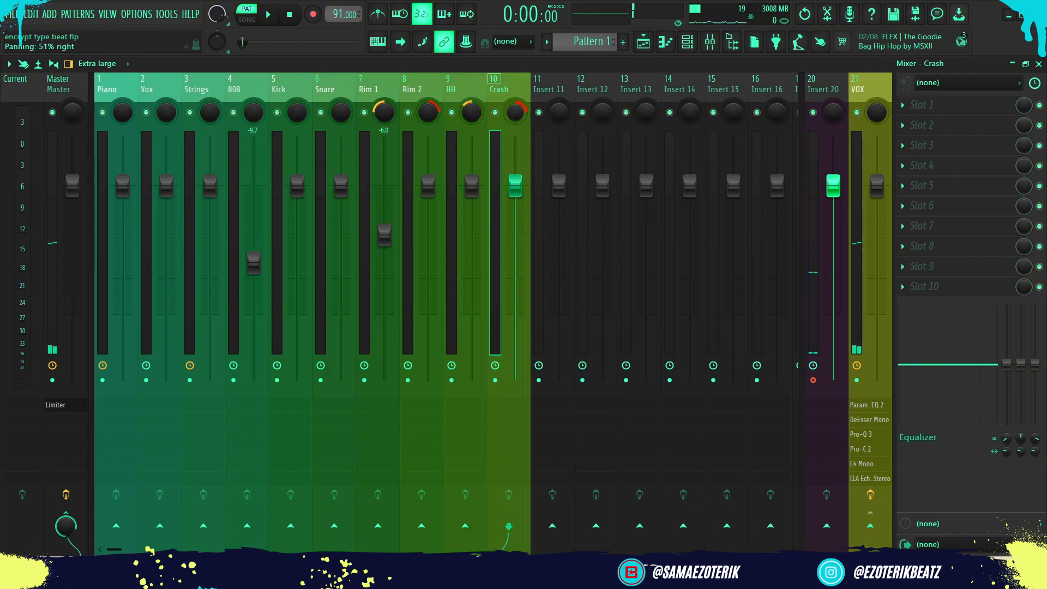
pyautogui.press('space')
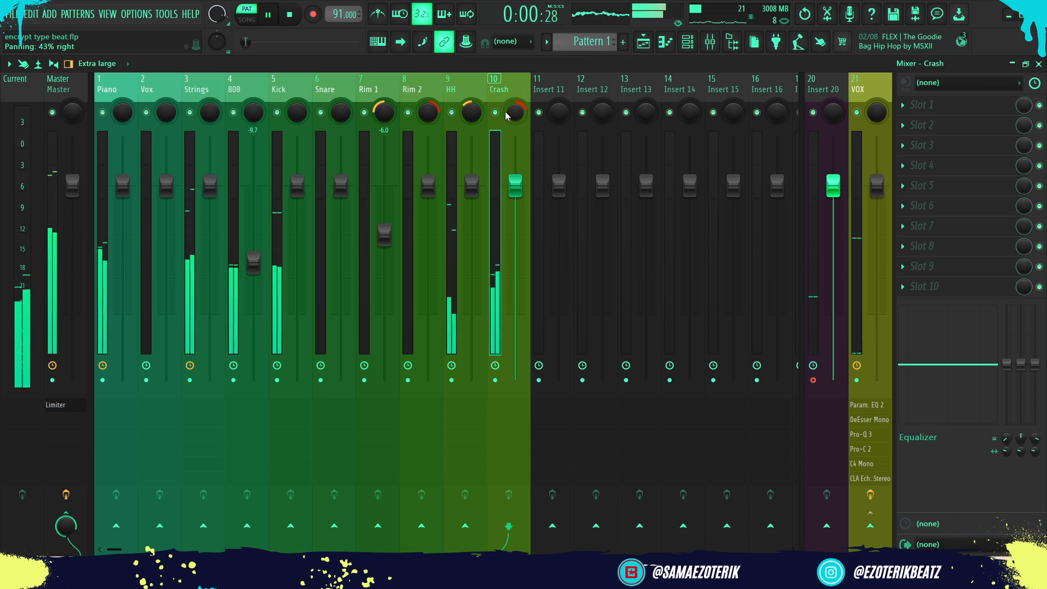
# Lower the Crash track to -6.4 dB, HH to -8.3 dB, Rim 2 to -7.5 dB and Rim 1 to -9.1 dB
pyautogui.moveTo(515, 189); pyautogui.dragTo(515, 237)
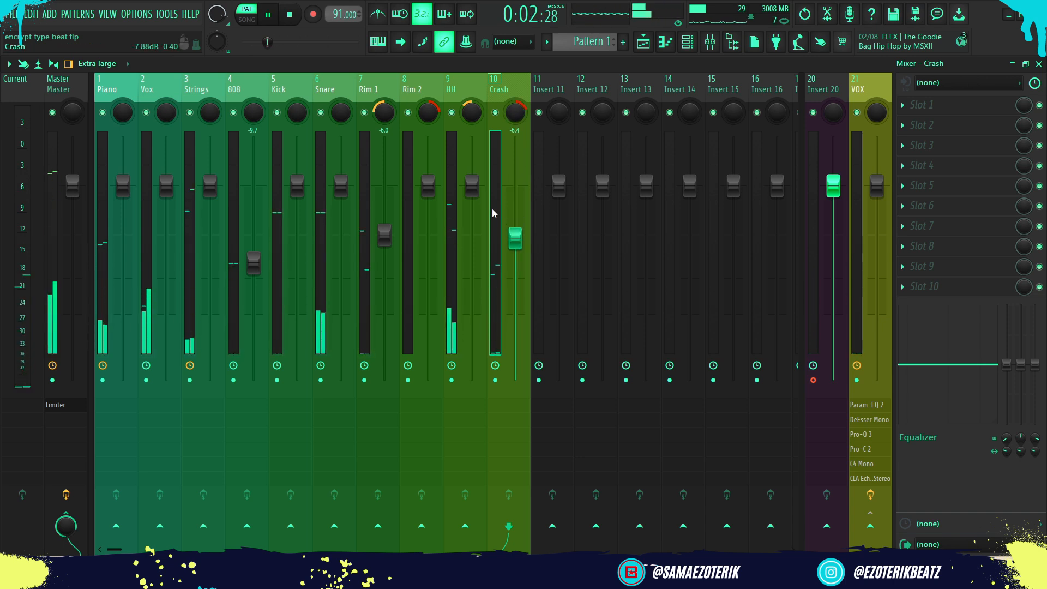
pyautogui.moveTo(471, 186); pyautogui.dragTo(472, 255)
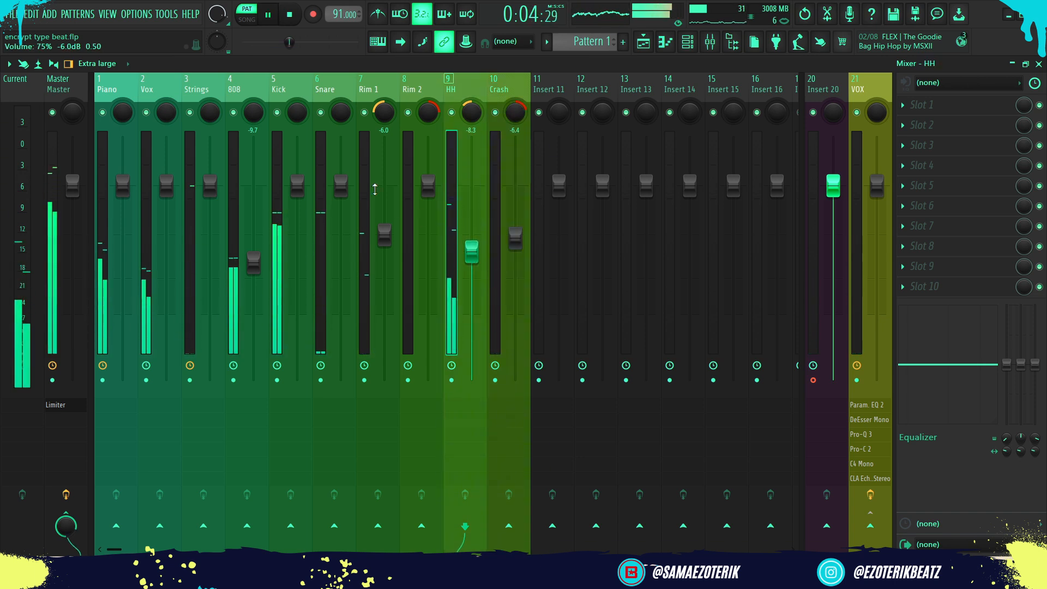
pyautogui.moveTo(428, 185); pyautogui.dragTo(385, 258)
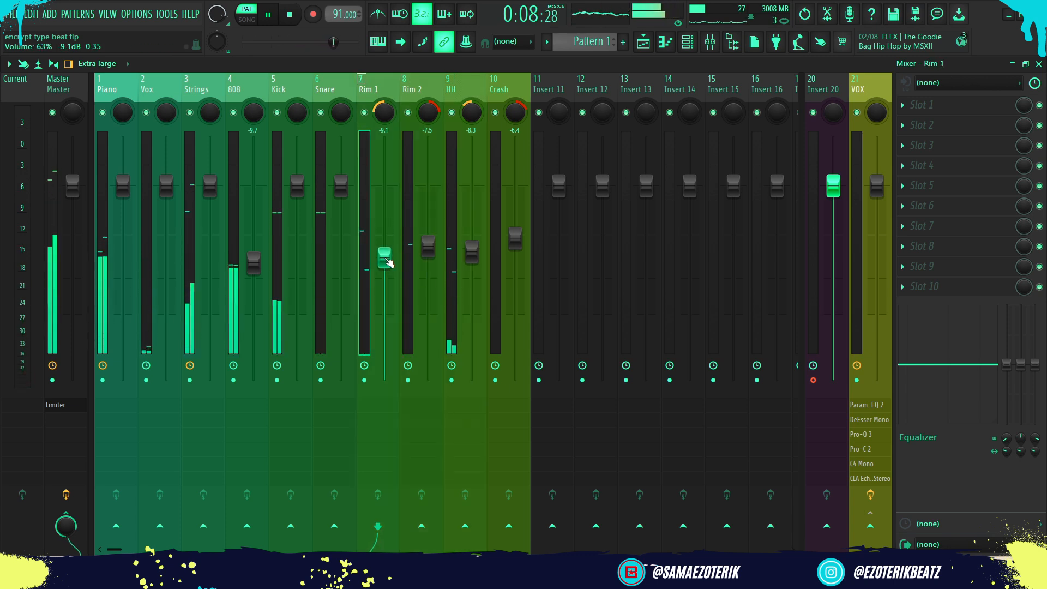
# Lower the Strings track to -6.4 dB and the Snare track to -2.7 dB
pyautogui.moveTo(213, 192); pyautogui.dragTo(210, 237)
pyautogui.click(341, 186)
pyautogui.moveTo(341, 185); pyautogui.dragTo(341, 207)
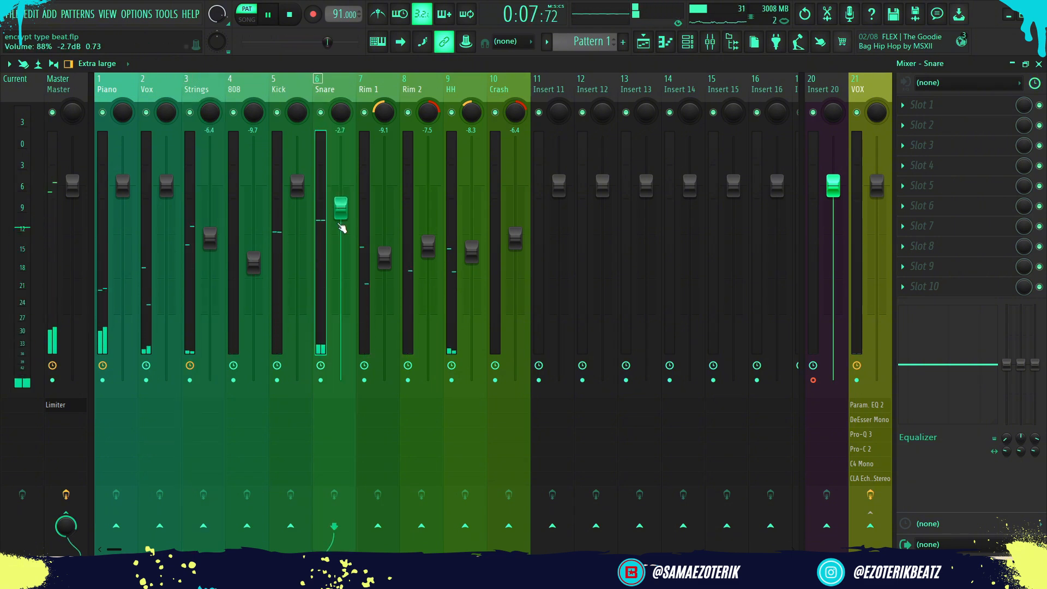
# Stop playback and load Fruity Parametric EQ 2 into slot 2 of the Piano mixer track
pyautogui.click(111, 91)
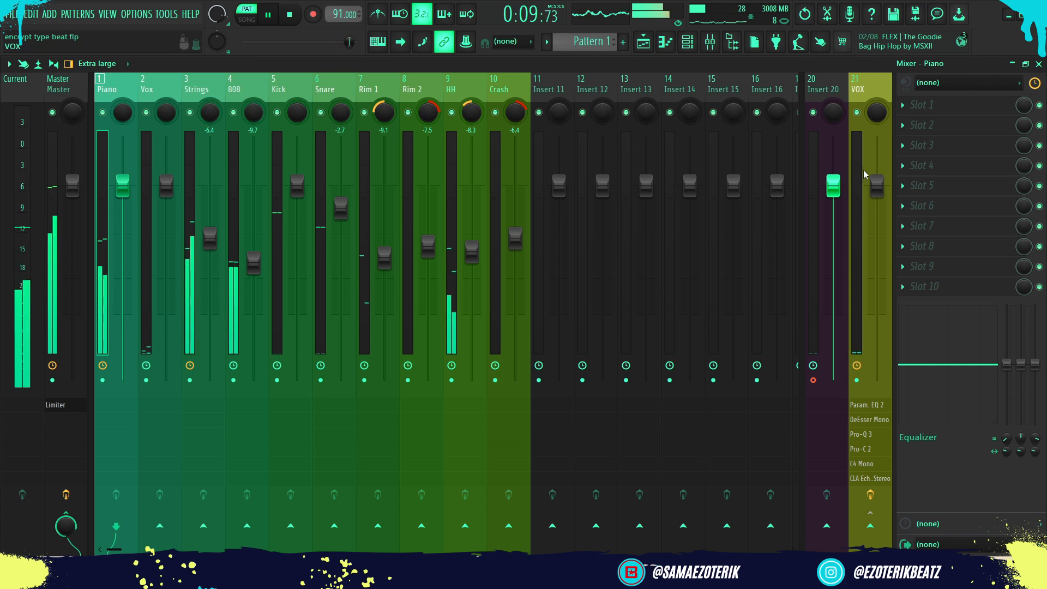
pyautogui.press('space')
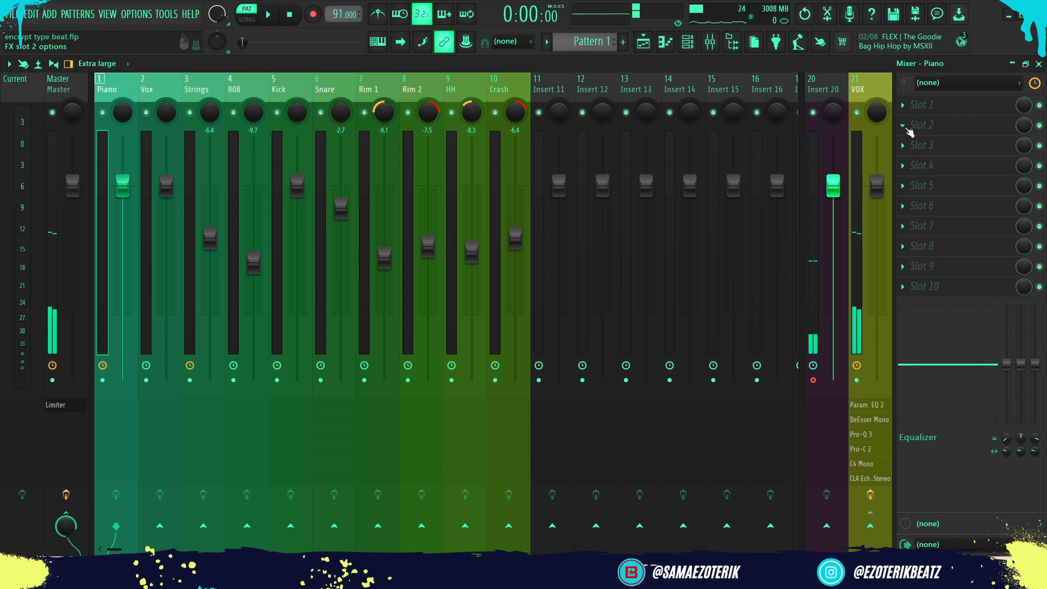
pyautogui.click(915, 131)
pyautogui.click(610, 471)
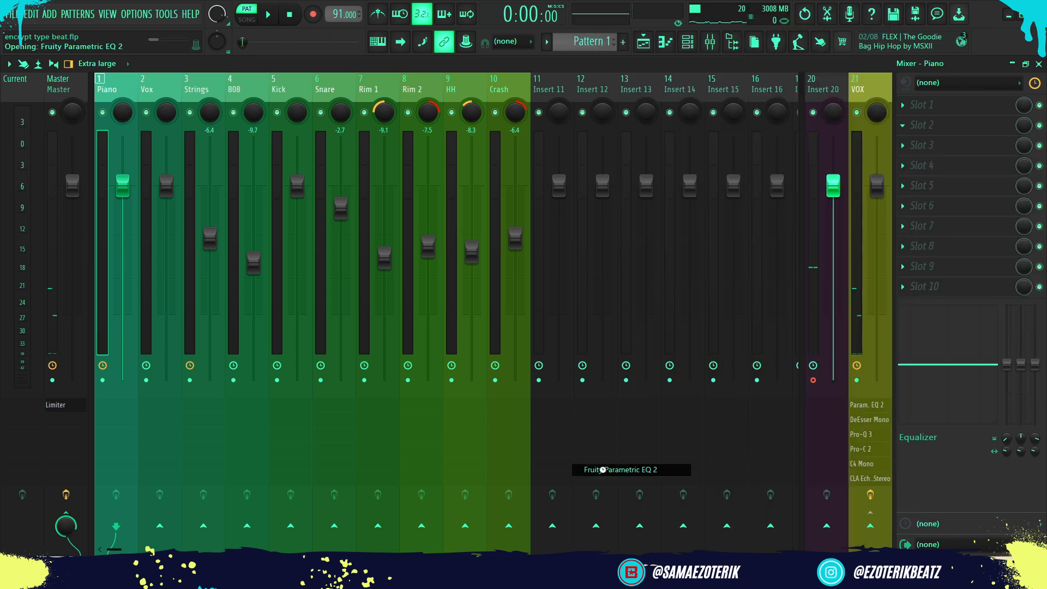
# Make band 1 of the piano's EQ a high-pass filter and move its cutoff up next to band 2
pyautogui.press('space')
pyautogui.moveTo(157, 316); pyautogui.dragTo(172, 397)
pyautogui.press('space')
pyautogui.rightClick(172, 397)
pyautogui.moveTo(192, 434)
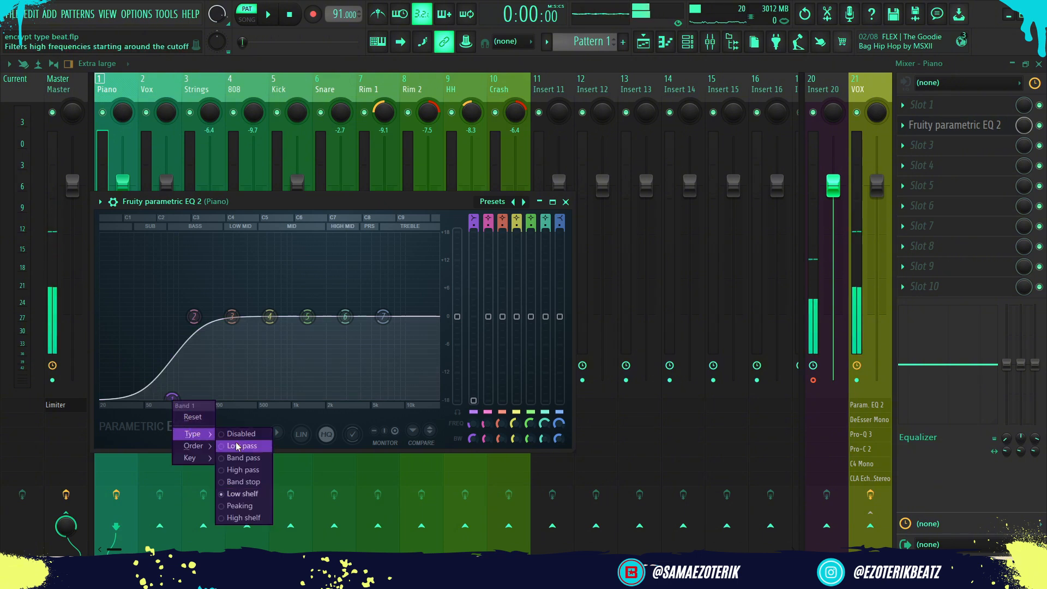
pyautogui.click(243, 469)
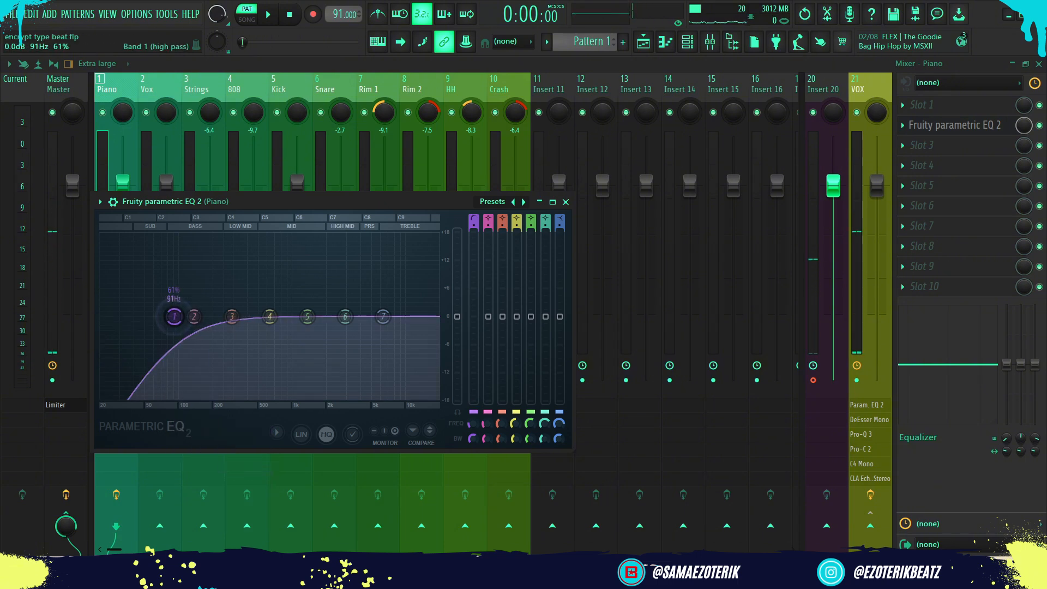
pyautogui.moveTo(174, 317); pyautogui.dragTo(189, 316)
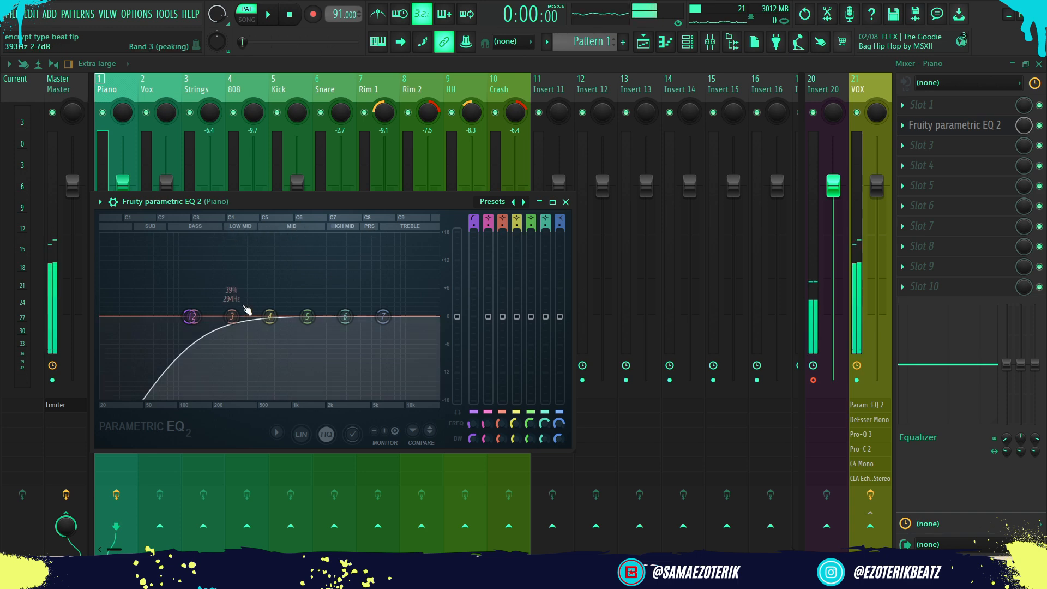
# During playback, raise the piano EQ's high-pass cutoff past 141 Hz, boost band 2 slightly and close the EQ
pyautogui.press('space')
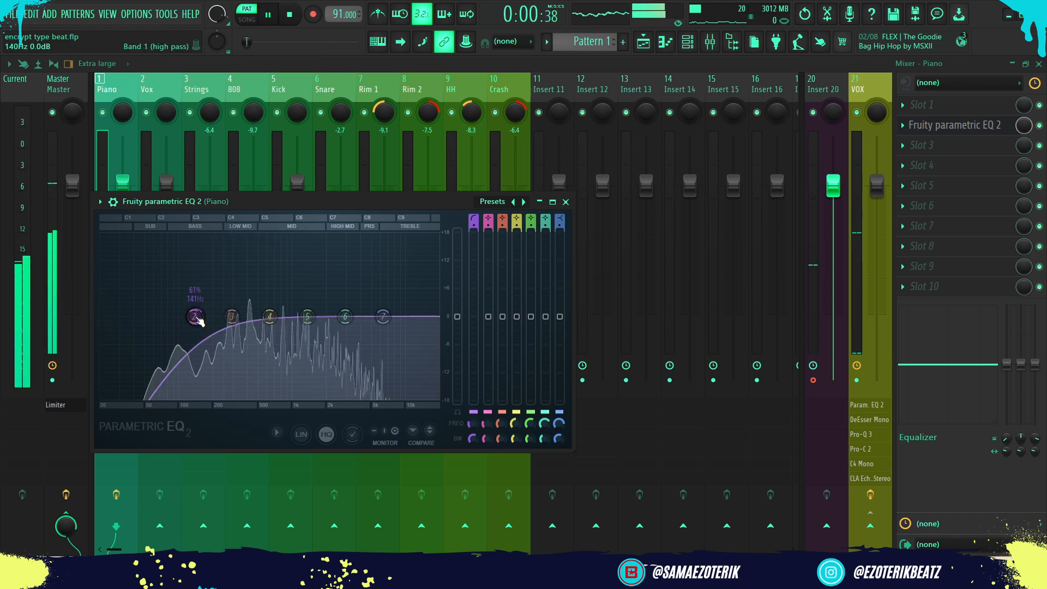
pyautogui.moveTo(191, 316)
pyautogui.mouseDown()
pyautogui.moveTo(205, 322)
pyautogui.moveTo(196, 309)
pyautogui.mouseUp()
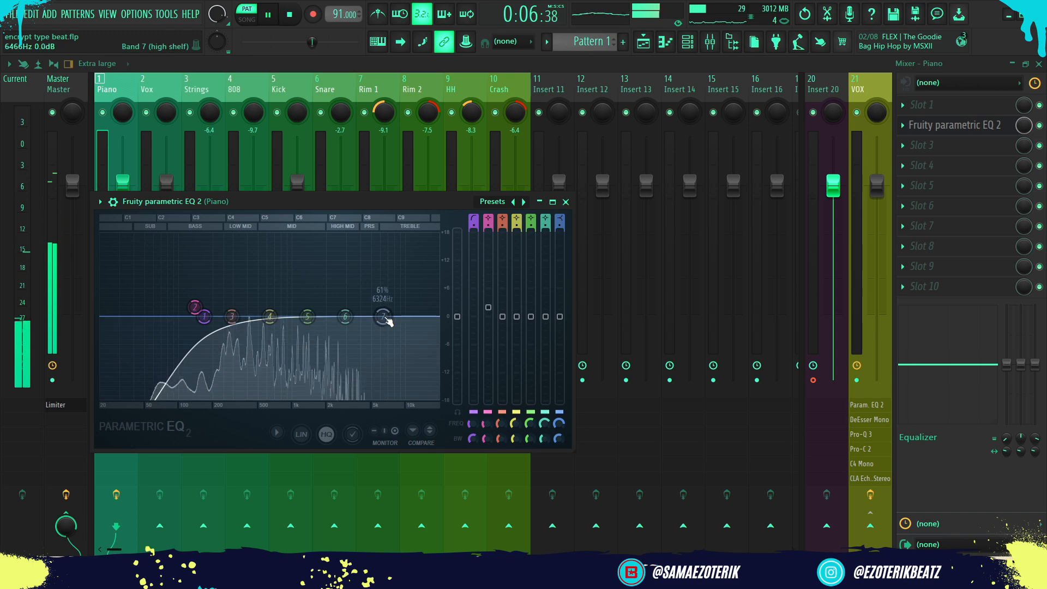
pyautogui.click(565, 202)
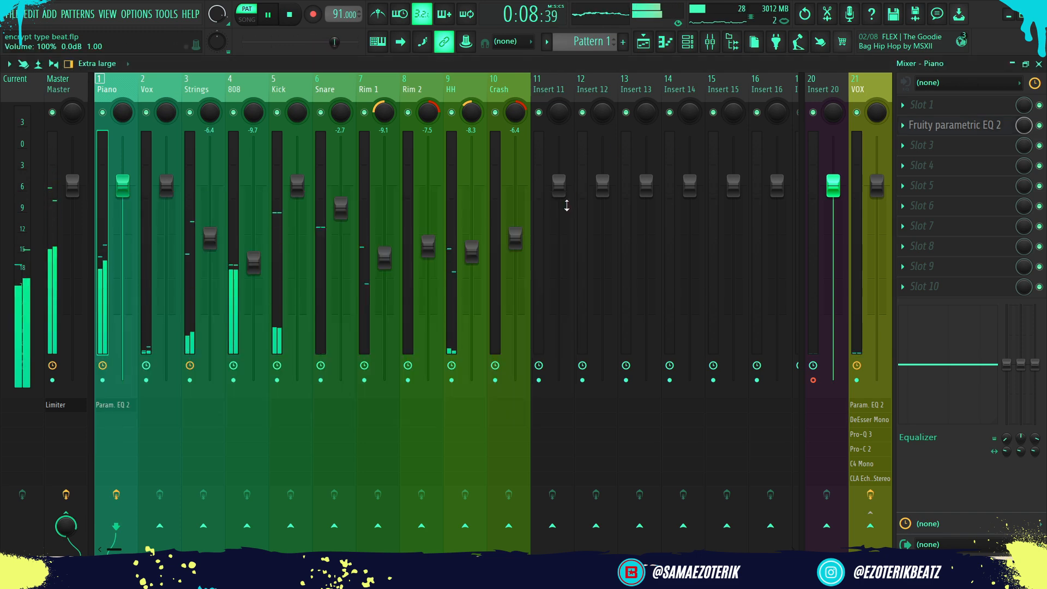
# Load Fruity Delay 3 into slot 3 of the Piano track, reduce its mix level to about 19% and listen to it
pyautogui.press('space')
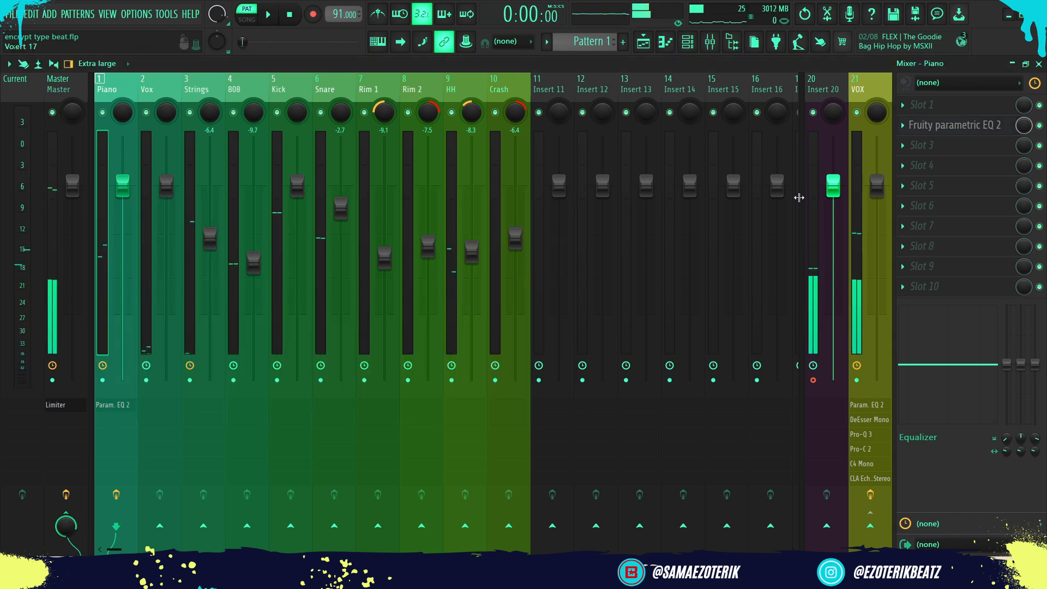
pyautogui.click(927, 145)
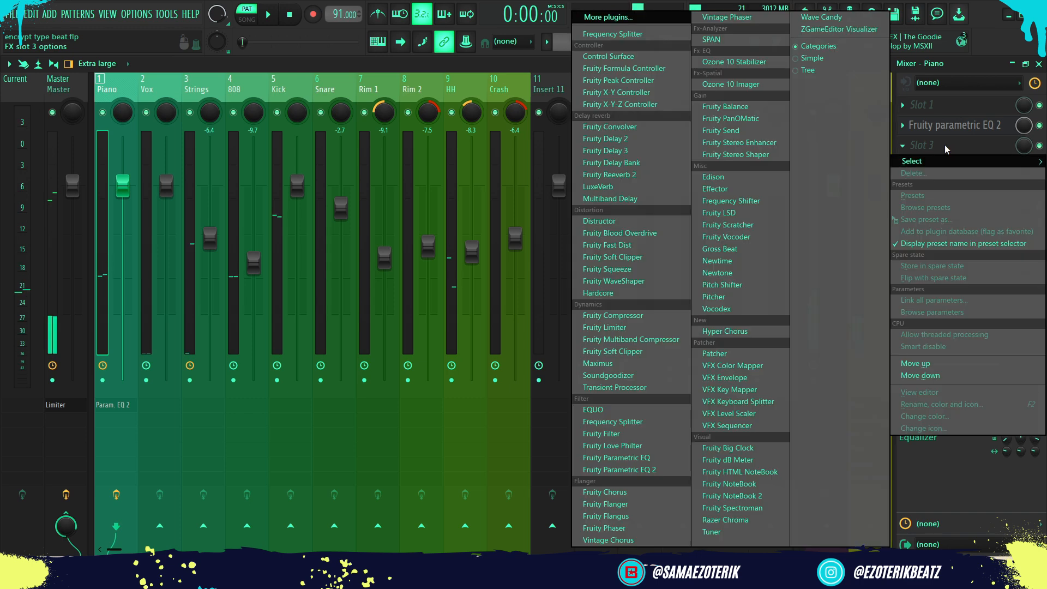
pyautogui.click(625, 151)
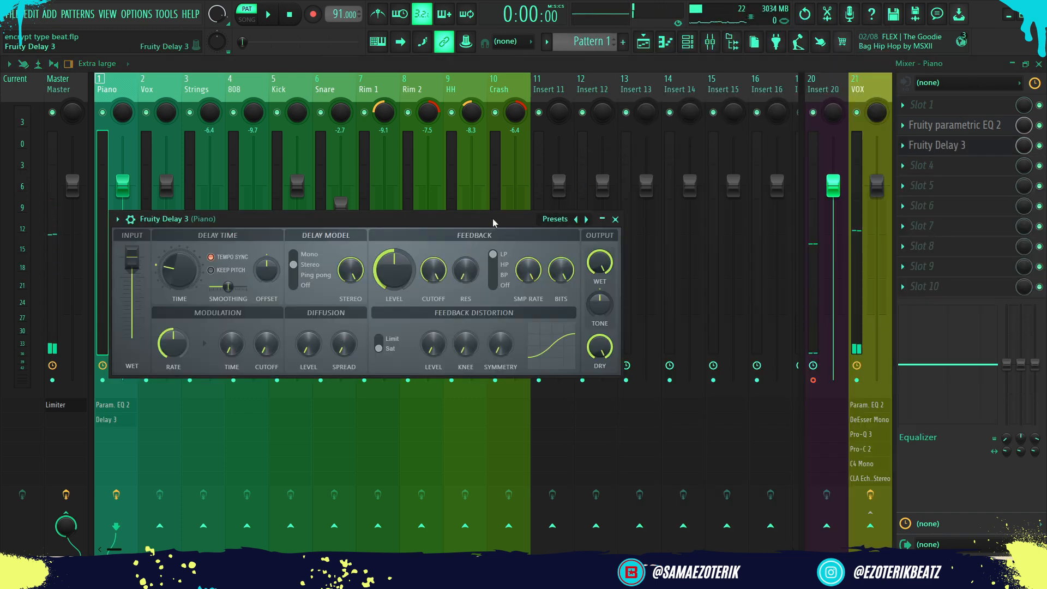
pyautogui.press('space')
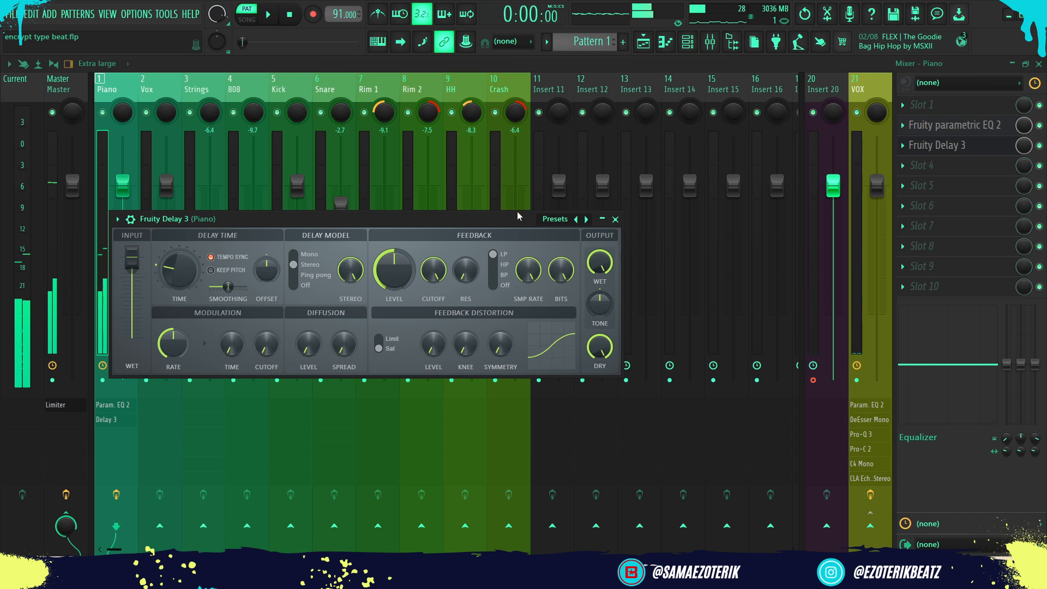
pyautogui.click(1024, 147)
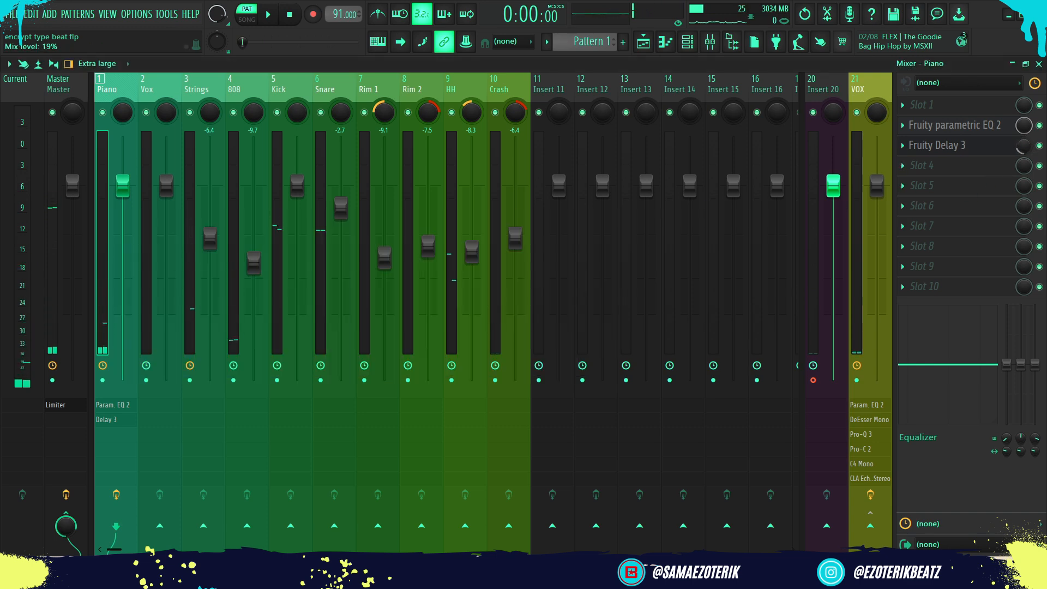
pyautogui.press('space')
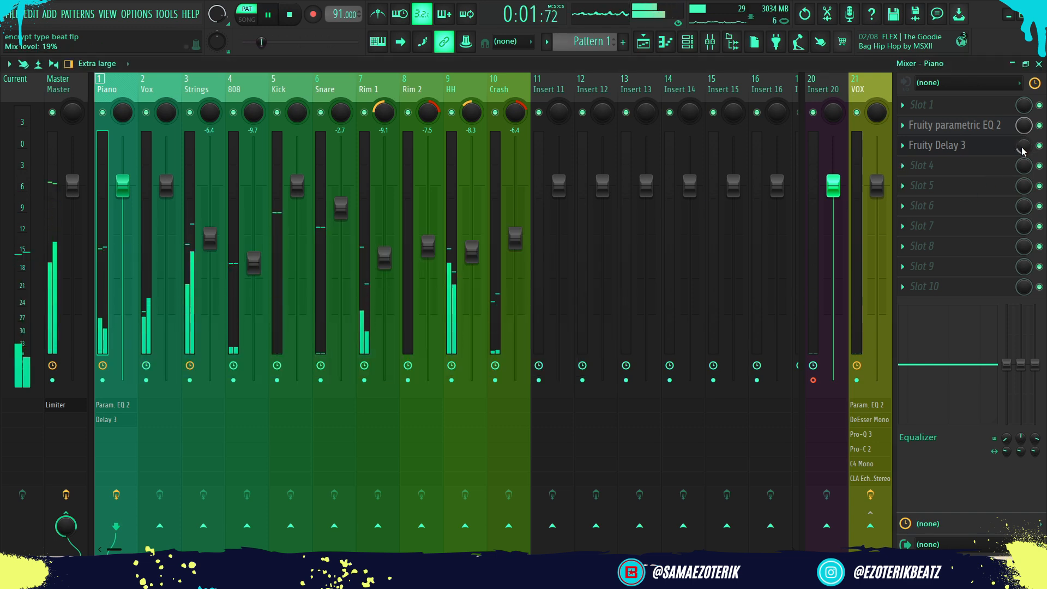
pyautogui.press('space')
pyautogui.press('space')
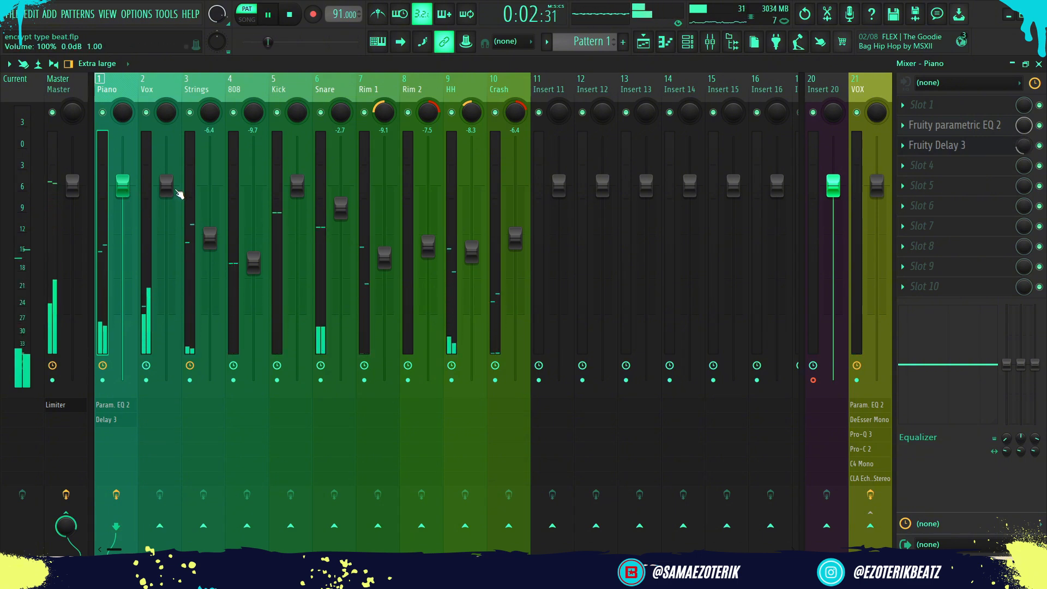
# Try the Vox mixer track panned 39% right and return it to centre
pyautogui.click(162, 118)
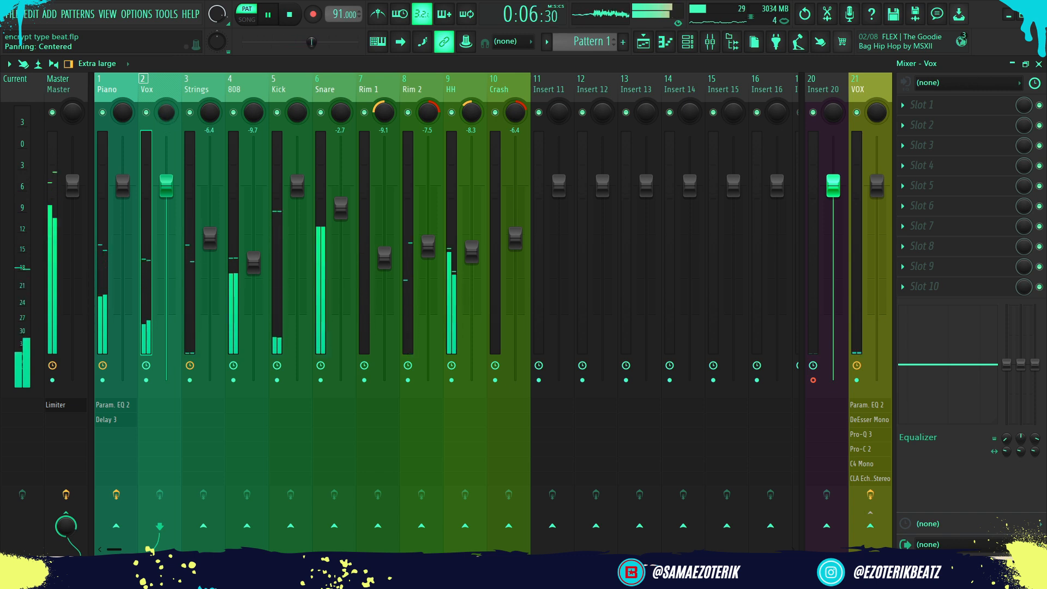
pyautogui.scroll(5, 162, 124)
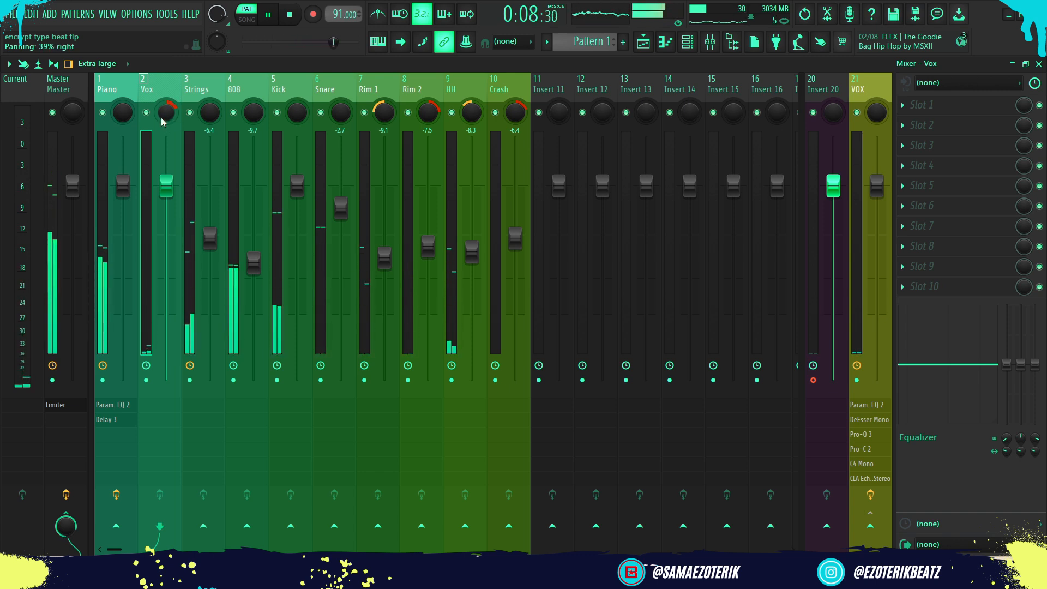
pyautogui.moveTo(167, 113); pyautogui.dragTo(166, 115)
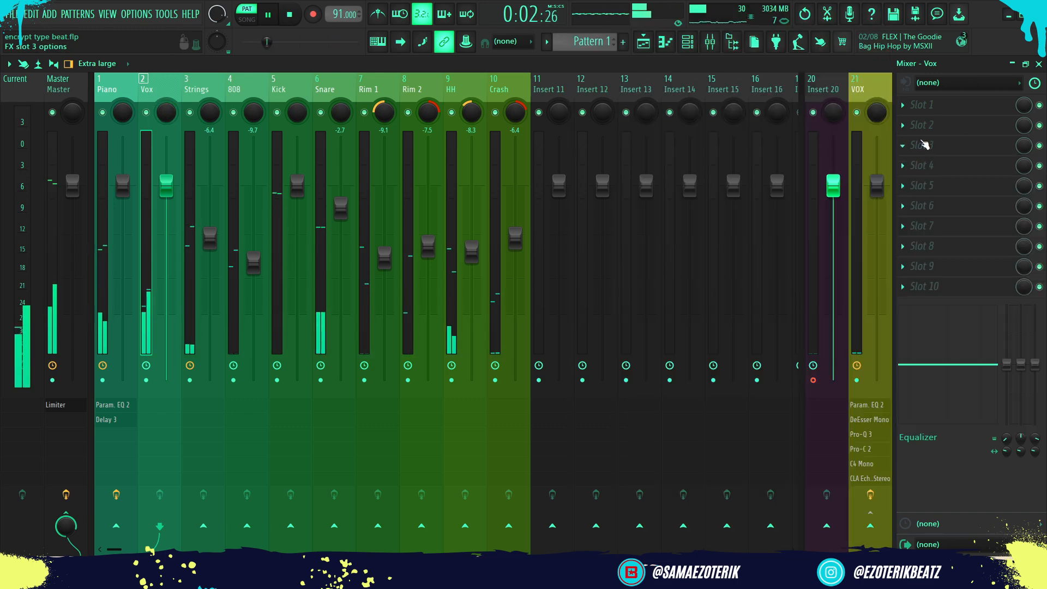
# Load Fruity Parametric EQ 2 into slot 3 of the Vox mixer track
pyautogui.click(922, 145)
pyautogui.moveTo(917, 161)
pyautogui.click(627, 469)
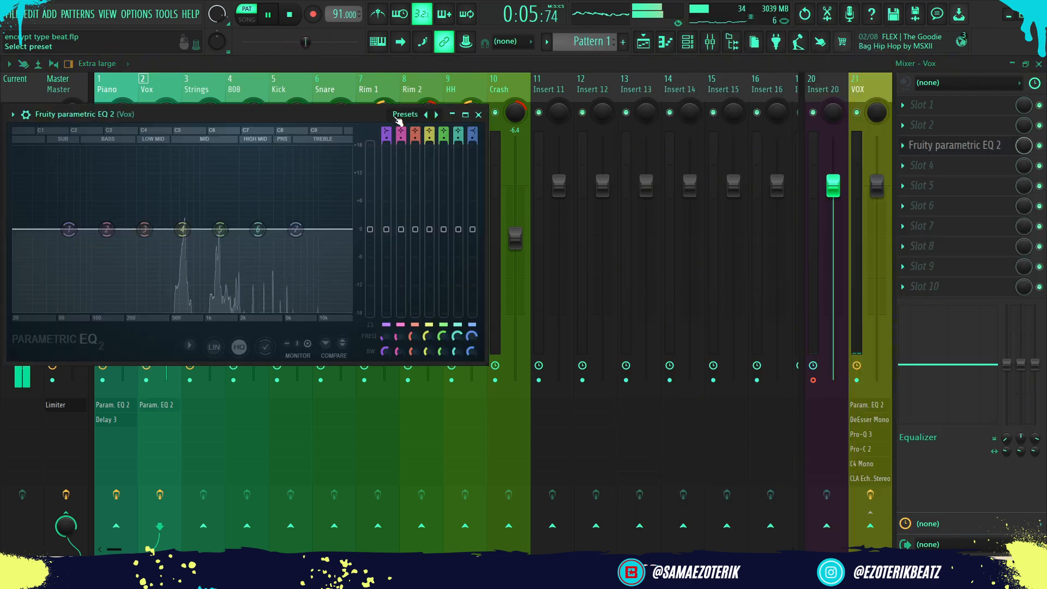
# Apply the 20Hz + 18kHz cut preset to the vox EQ, lower the high cut below 5 kHz and raise the low cut to about 554 Hz
pyautogui.click(399, 115)
pyautogui.click(428, 160)
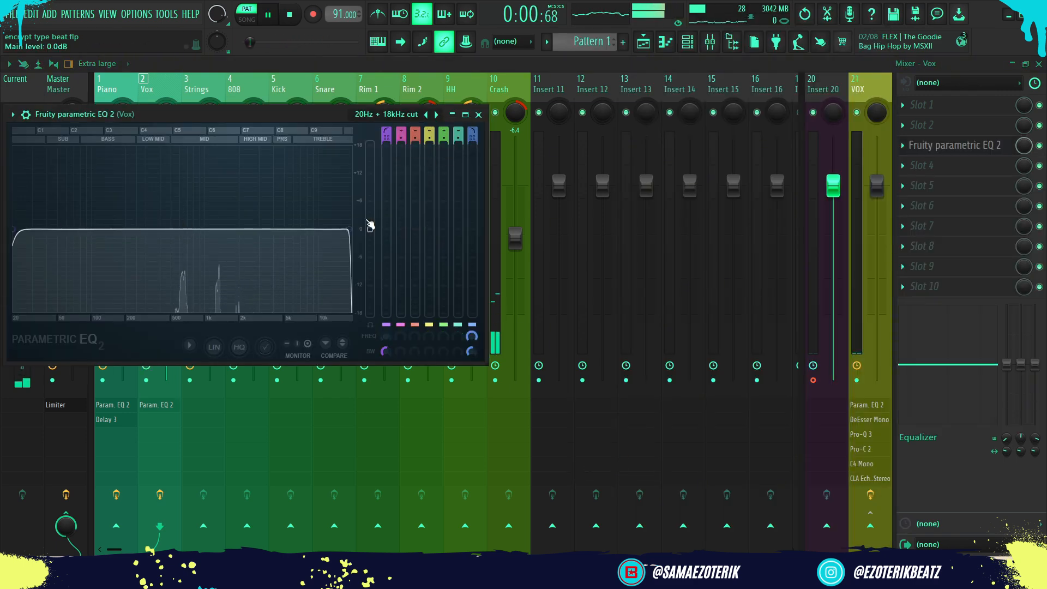
pyautogui.moveTo(370, 226); pyautogui.dragTo(315, 228)
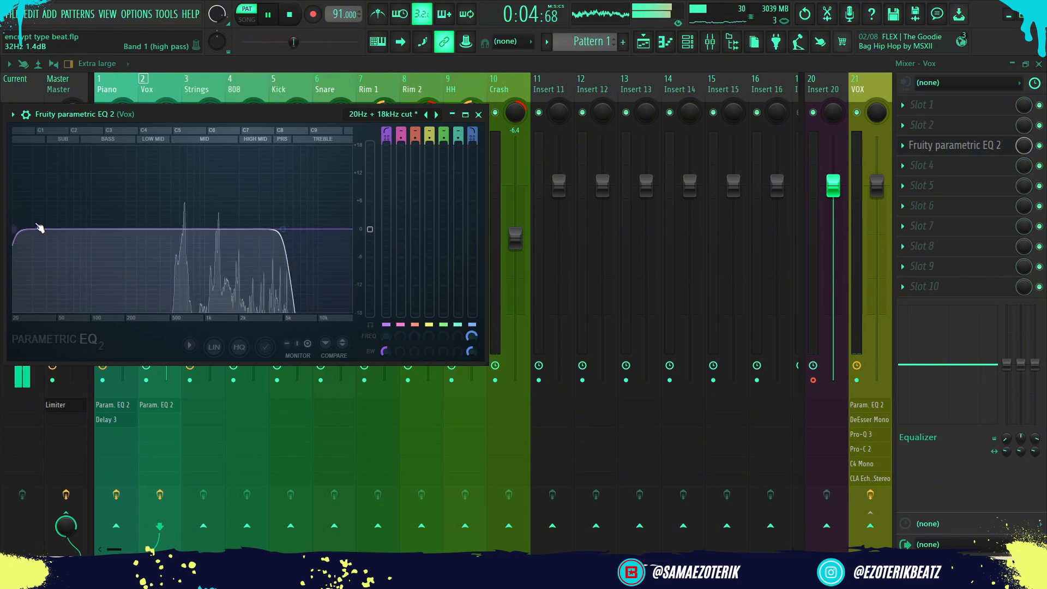
pyautogui.moveTo(14, 229); pyautogui.dragTo(169, 228)
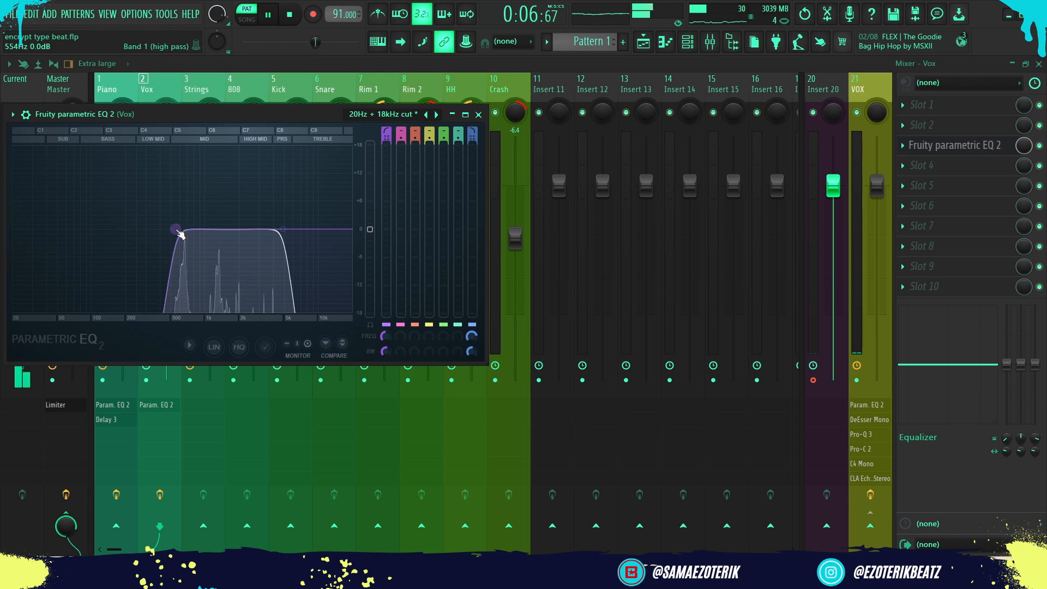
# Lower the vox EQ's high cut to about 4341 Hz and close the EQ, keeping the Vox track at 100% volume
pyautogui.moveTo(312, 226); pyautogui.dragTo(283, 229)
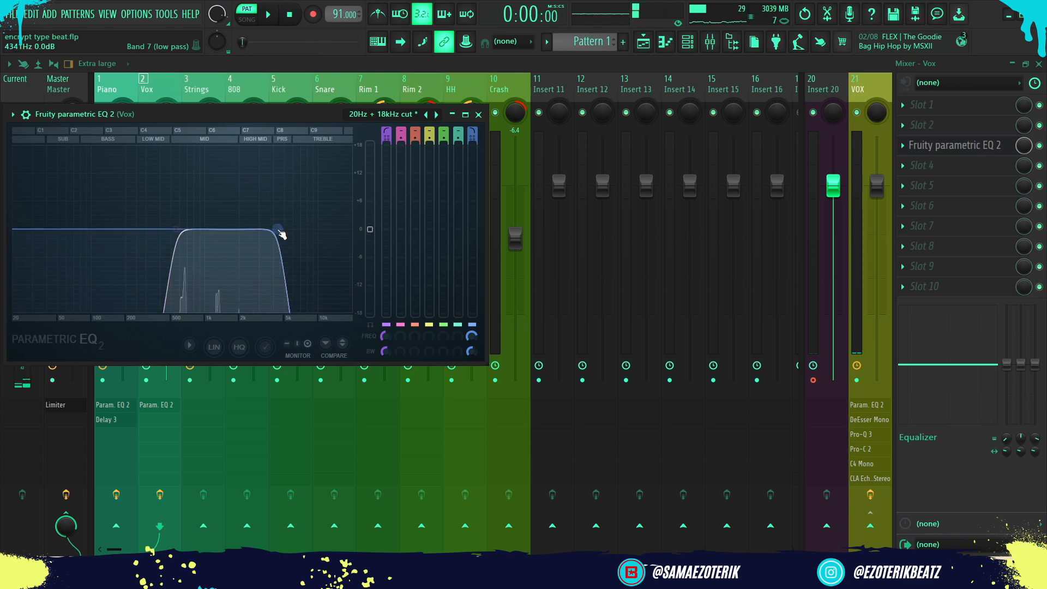
pyautogui.click(478, 116)
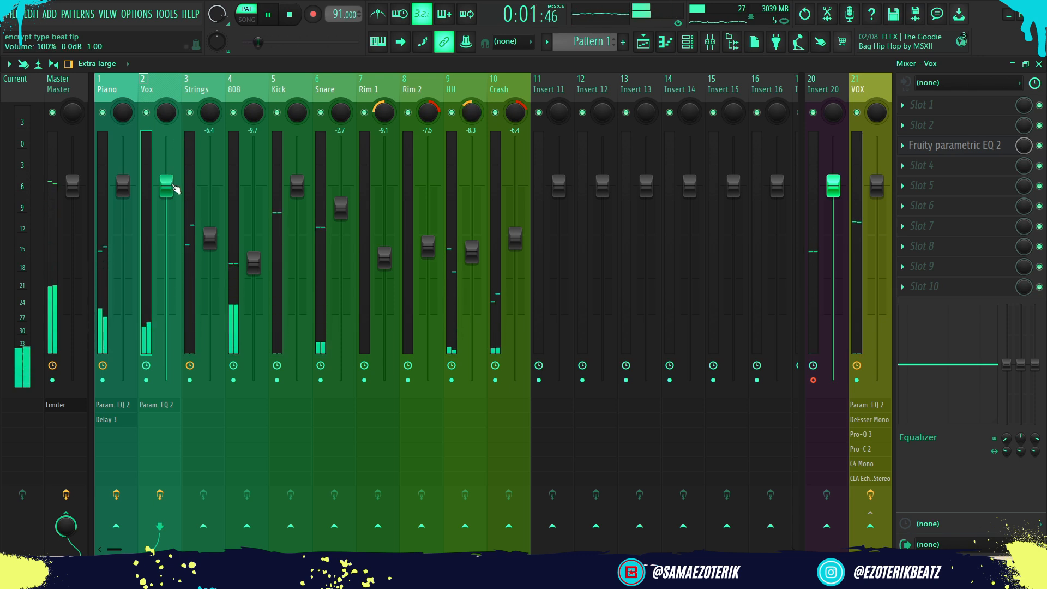
pyautogui.moveTo(176, 189); pyautogui.dragTo(167, 186)
# Lower the Strings mixer track to -7.1 dB and load Fruity Parametric EQ 2 into its slot 3
pyautogui.click(203, 94)
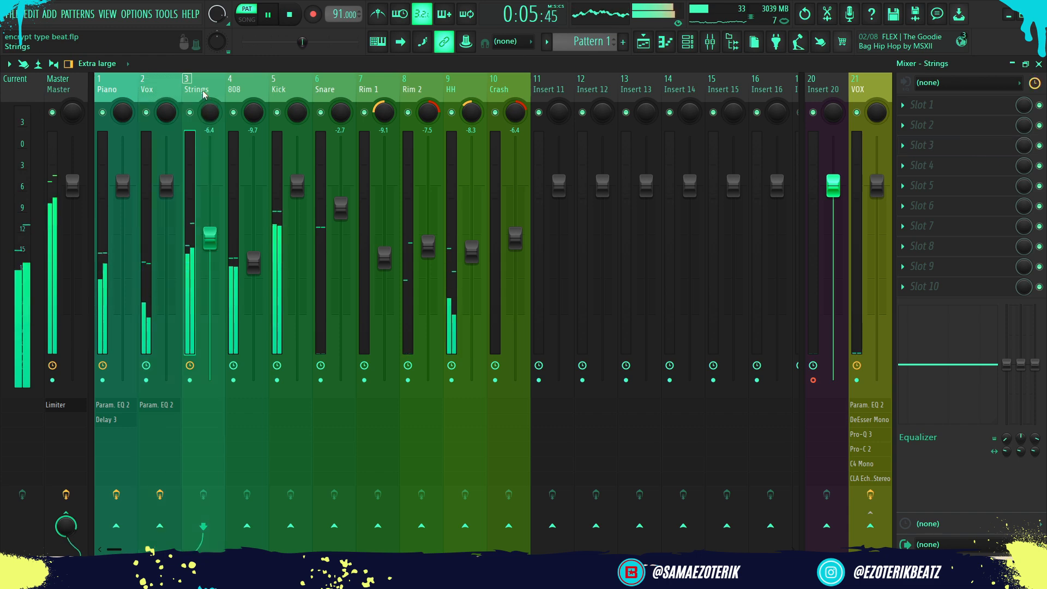
pyautogui.moveTo(210, 238); pyautogui.dragTo(211, 243)
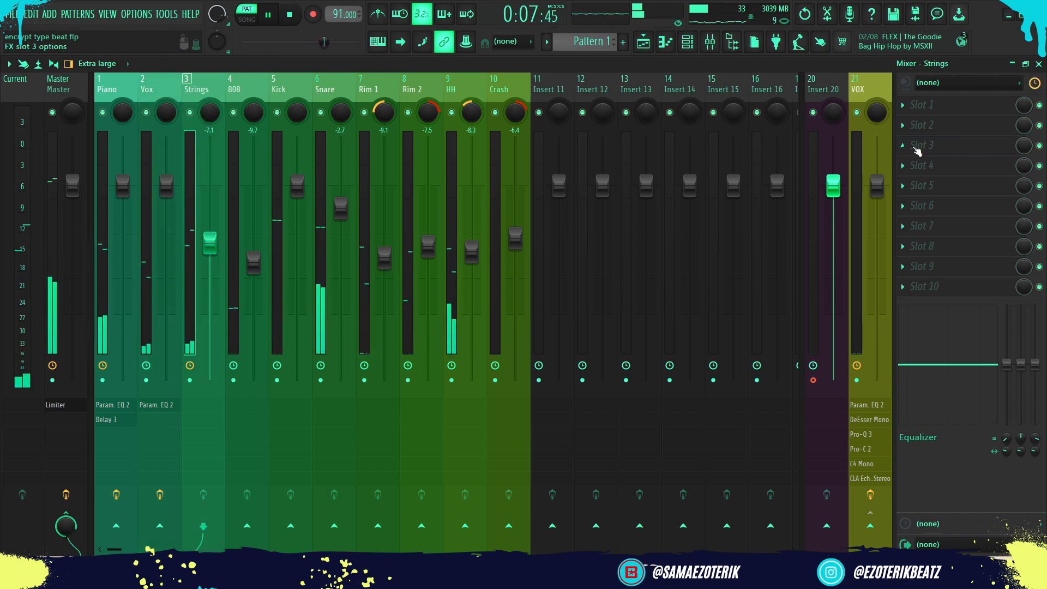
pyautogui.click(917, 148)
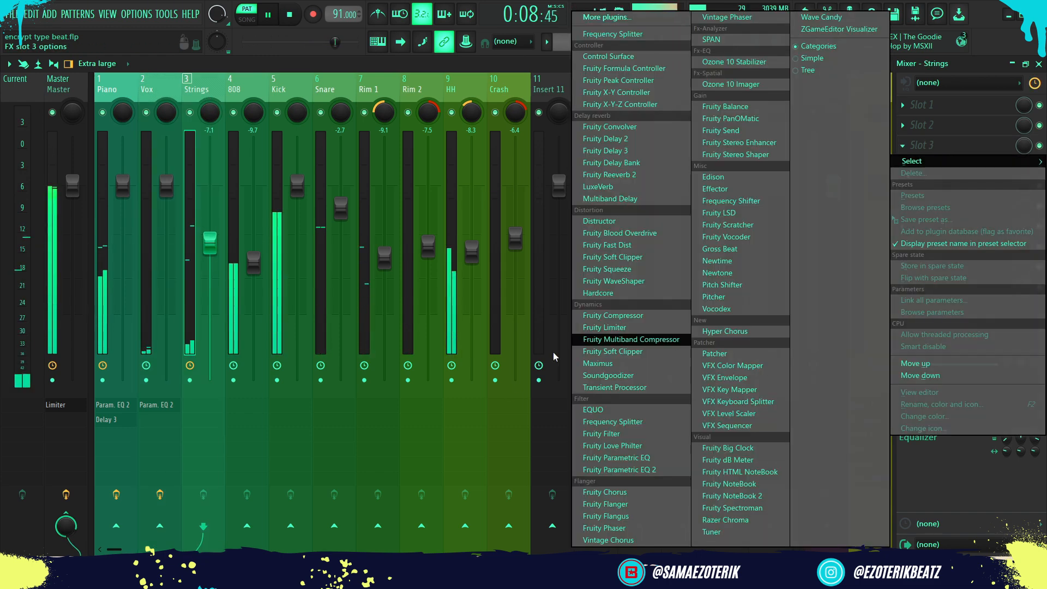
pyautogui.click(641, 470)
pyautogui.press('space')
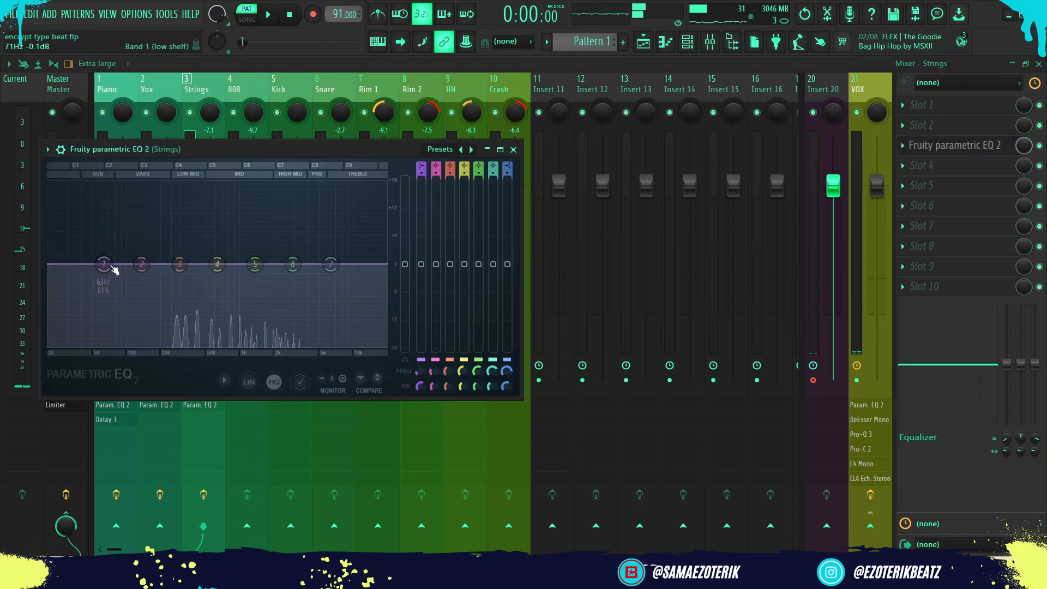
# Change band 1 of the Strings EQ to a high pass filter at about 304 Hz and listen to it
pyautogui.moveTo(107, 268); pyautogui.dragTo(131, 347)
pyautogui.rightClick(133, 347)
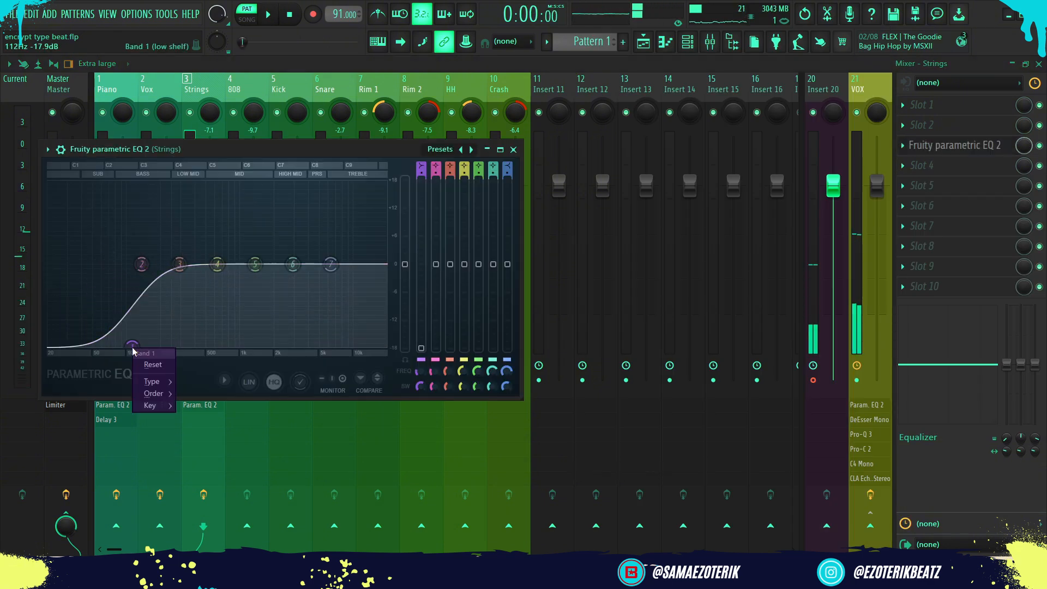
pyautogui.moveTo(161, 383)
pyautogui.click(204, 417)
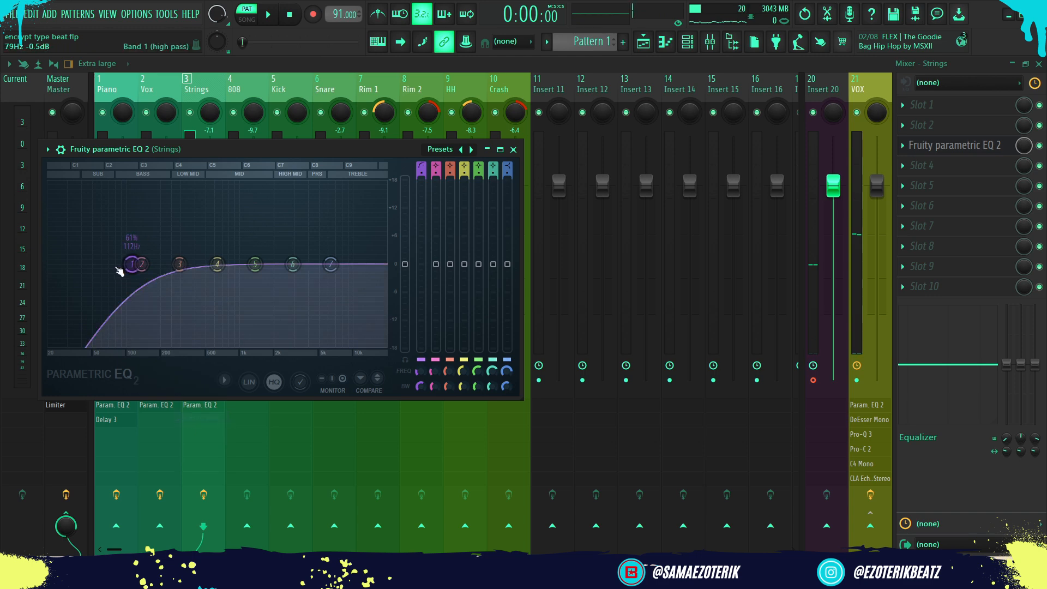
pyautogui.moveTo(132, 265); pyautogui.dragTo(181, 264)
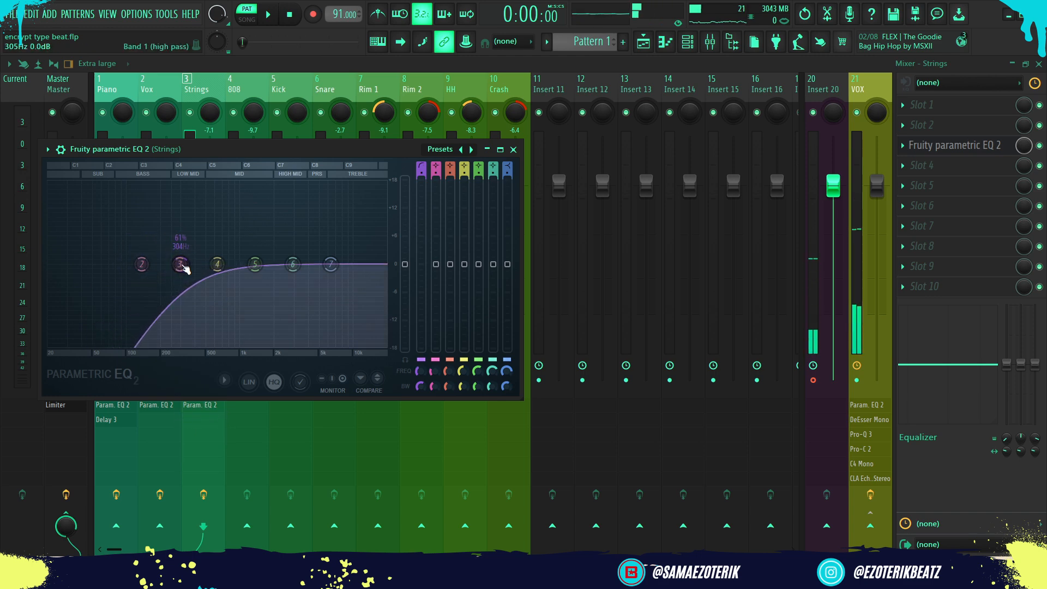
pyautogui.press('space')
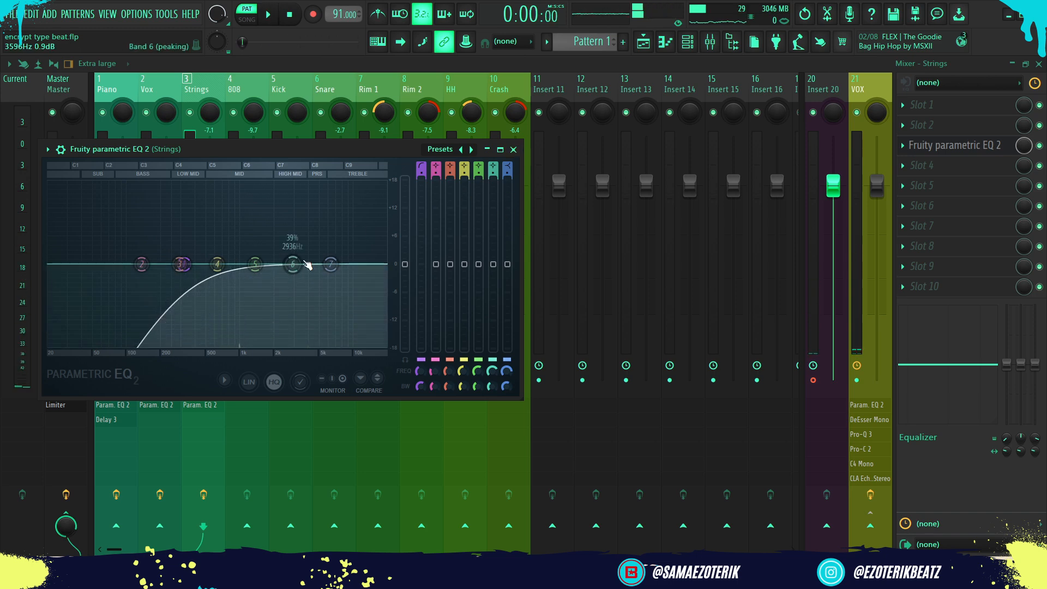
# Shape the Strings EQ with a treble boost on band 6, a cut on band 5 and a boost on band 2 at about 346 Hz
pyautogui.moveTo(293, 264); pyautogui.dragTo(332, 246)
pyautogui.press('space')
pyautogui.scroll(-2, 339, 242)
pyautogui.moveTo(257, 266); pyautogui.dragTo(299, 280)
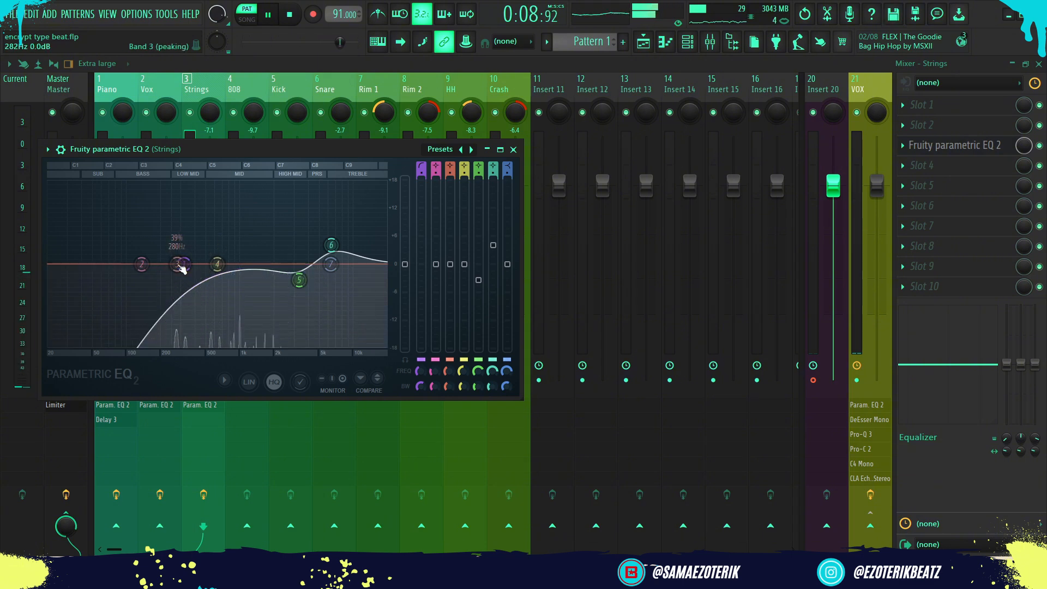
pyautogui.moveTo(184, 265); pyautogui.dragTo(194, 267)
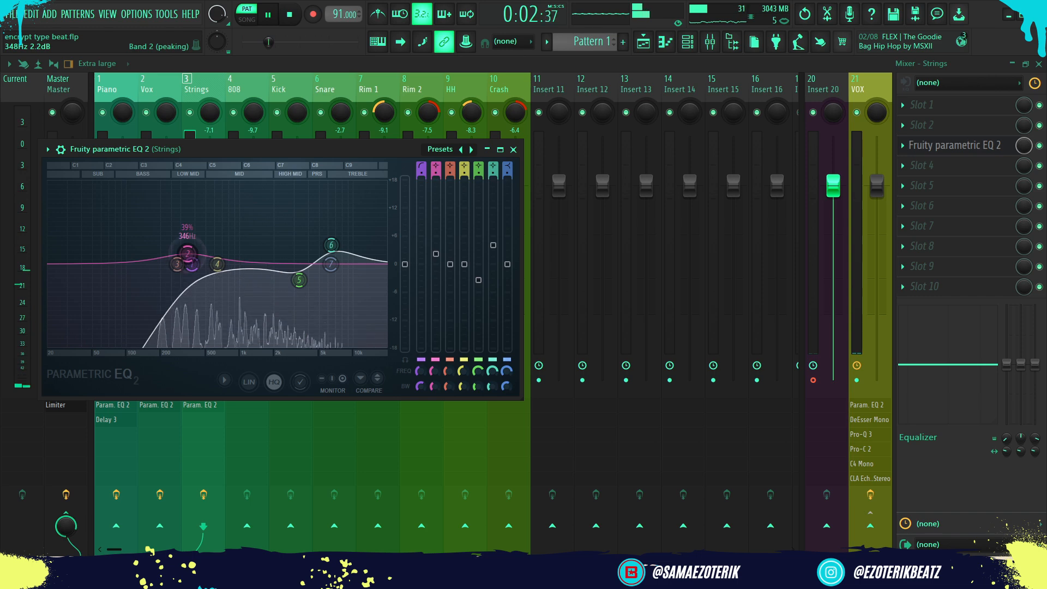
pyautogui.click(523, 149)
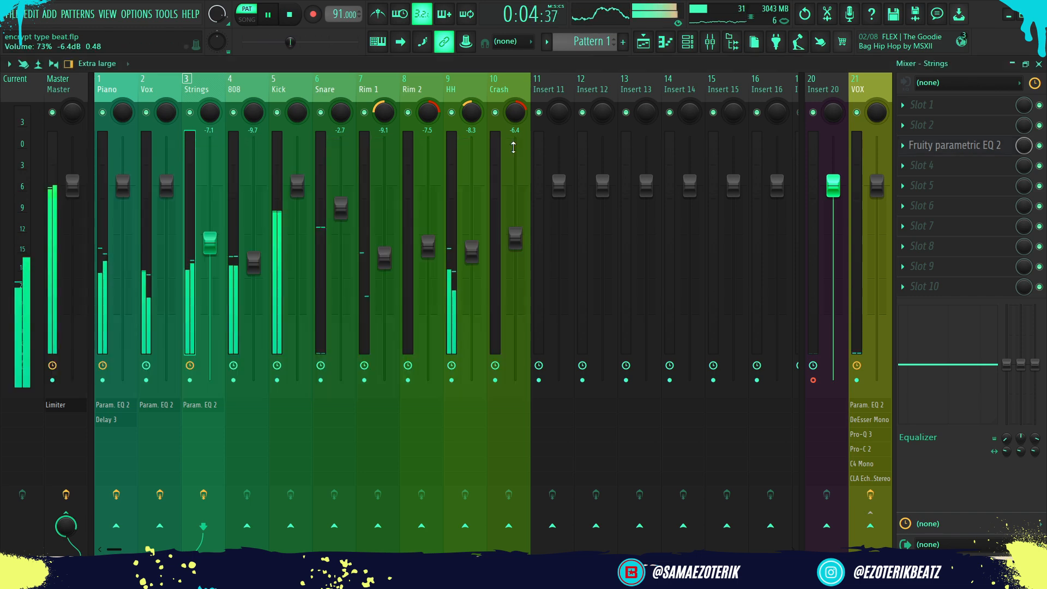
# Balance the melody tracks during playback, setting Strings to -5.4 dB, Vox to -3.9 dB and Piano to -2.8 dB
pyautogui.moveTo(206, 248); pyautogui.dragTo(205, 245)
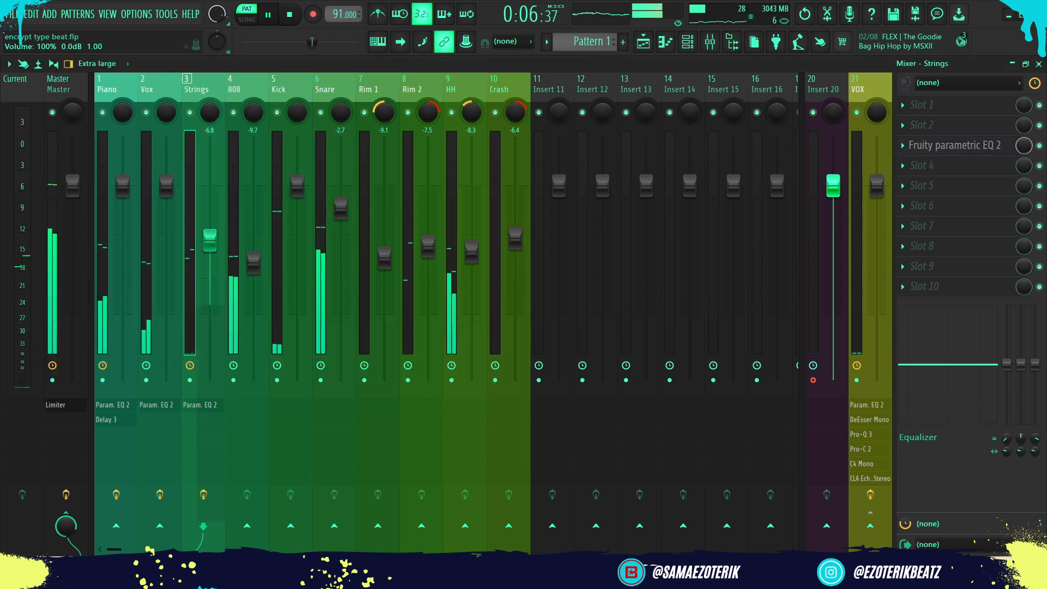
pyautogui.moveTo(167, 186); pyautogui.dragTo(166, 218)
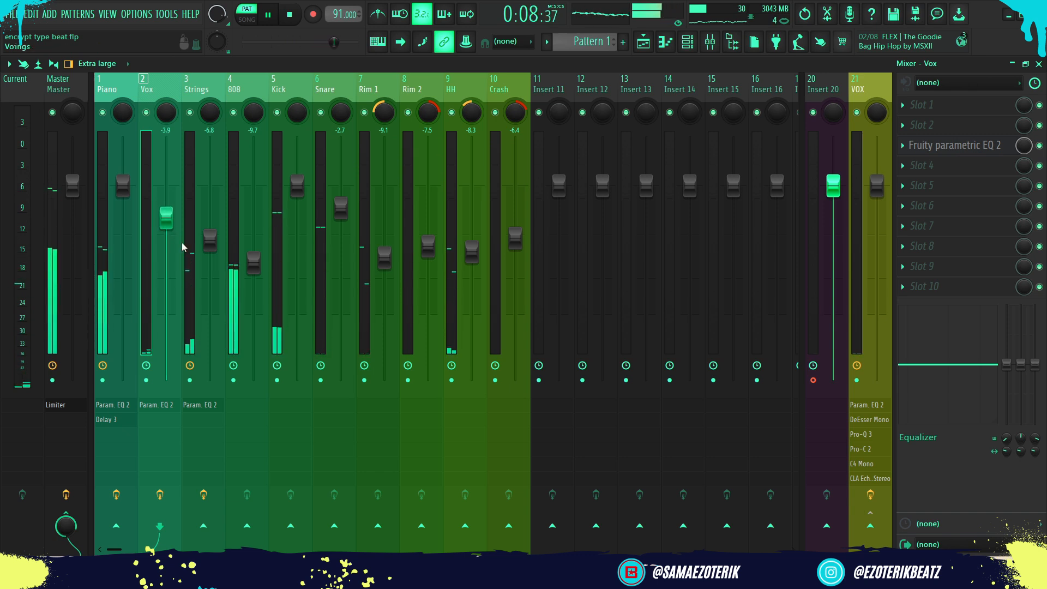
pyautogui.click(210, 240)
pyautogui.moveTo(123, 185); pyautogui.dragTo(122, 202)
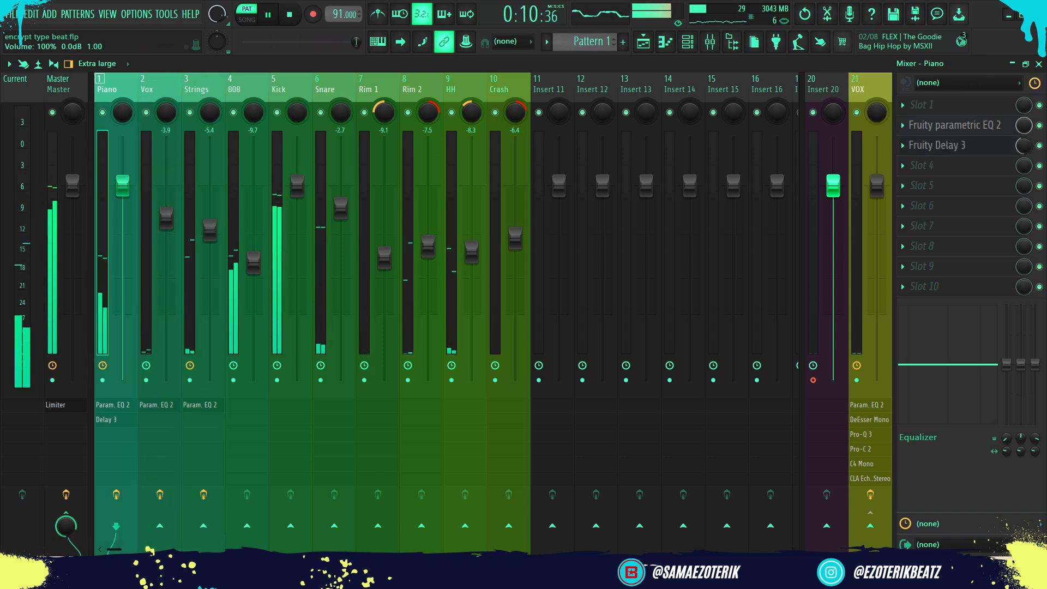
pyautogui.moveTo(123, 204); pyautogui.dragTo(122, 207)
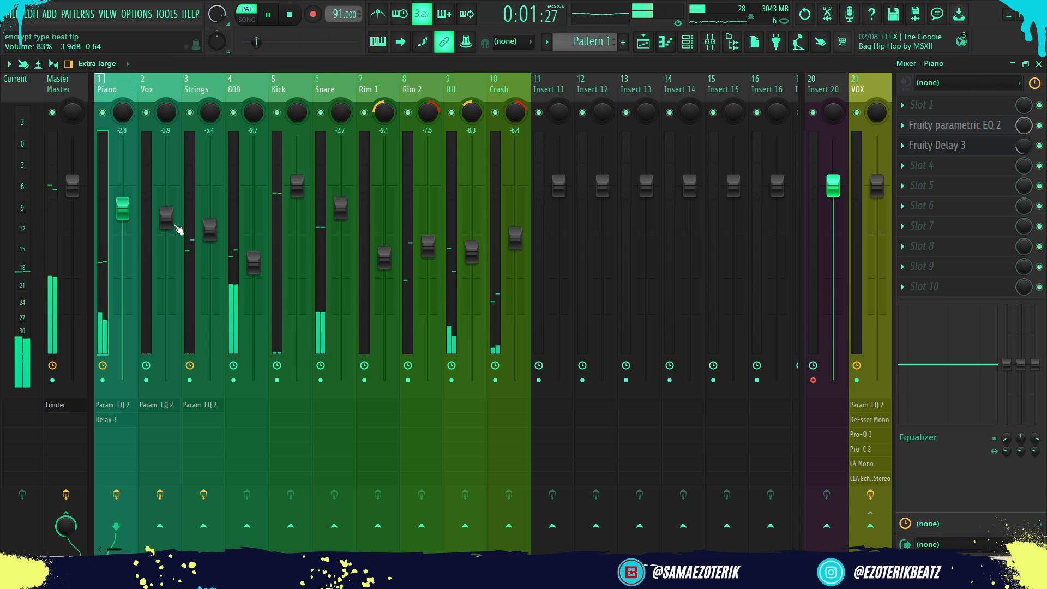
pyautogui.press('space')
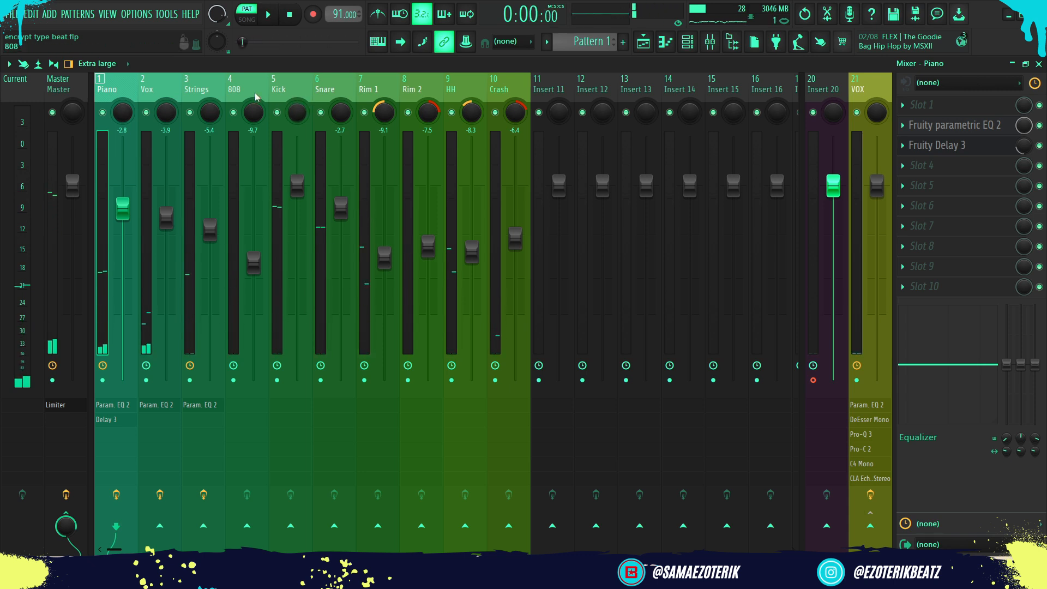
# Lower the 808 mixer track to -12.0 dB while the beat plays
pyautogui.click(256, 97)
pyautogui.press('space')
pyautogui.moveTo(253, 263); pyautogui.dragTo(253, 278)
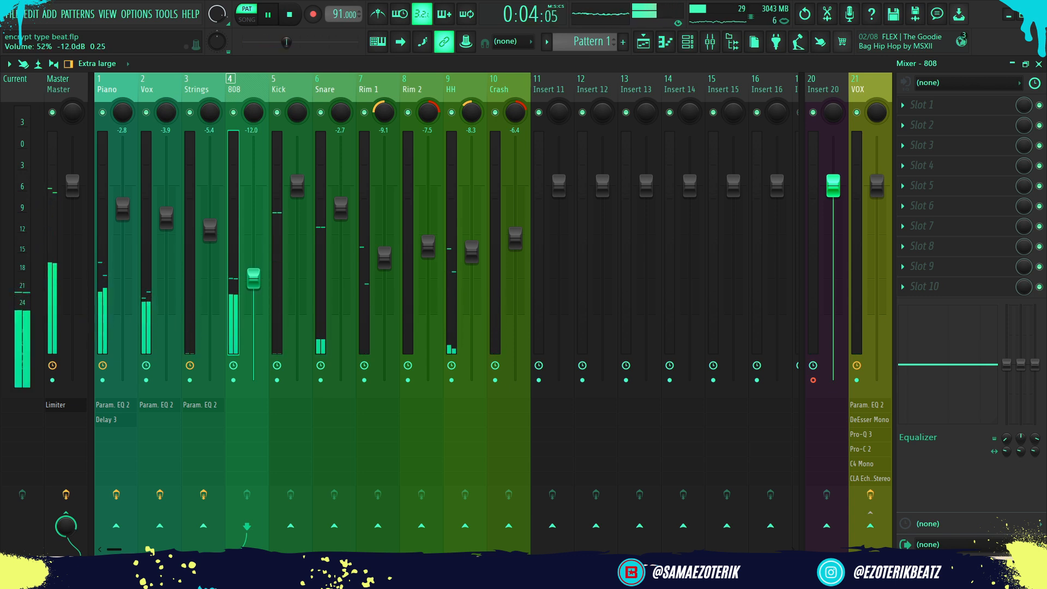
# Load Fruity Parametric EQ 2 into slot 3 of the Rim 1 mixer track
pyautogui.click(383, 98)
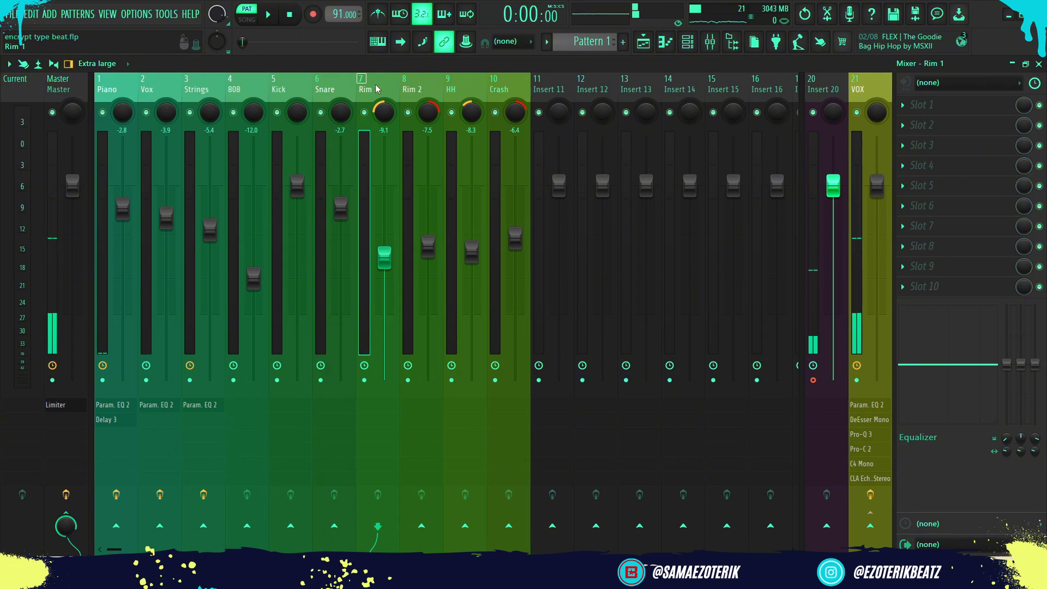
pyautogui.press('space')
pyautogui.click(936, 151)
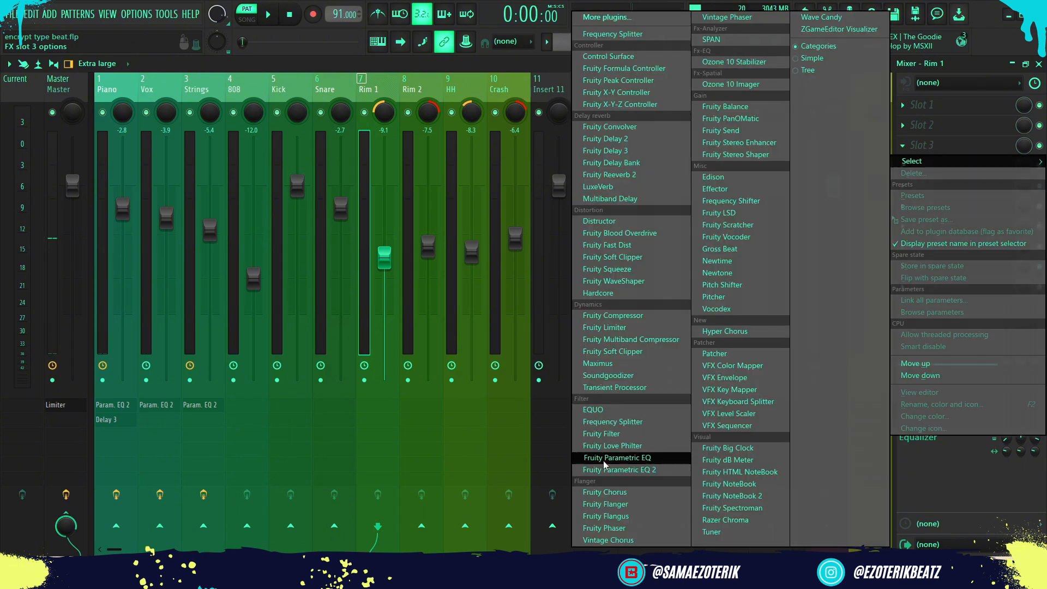
pyautogui.click(603, 460)
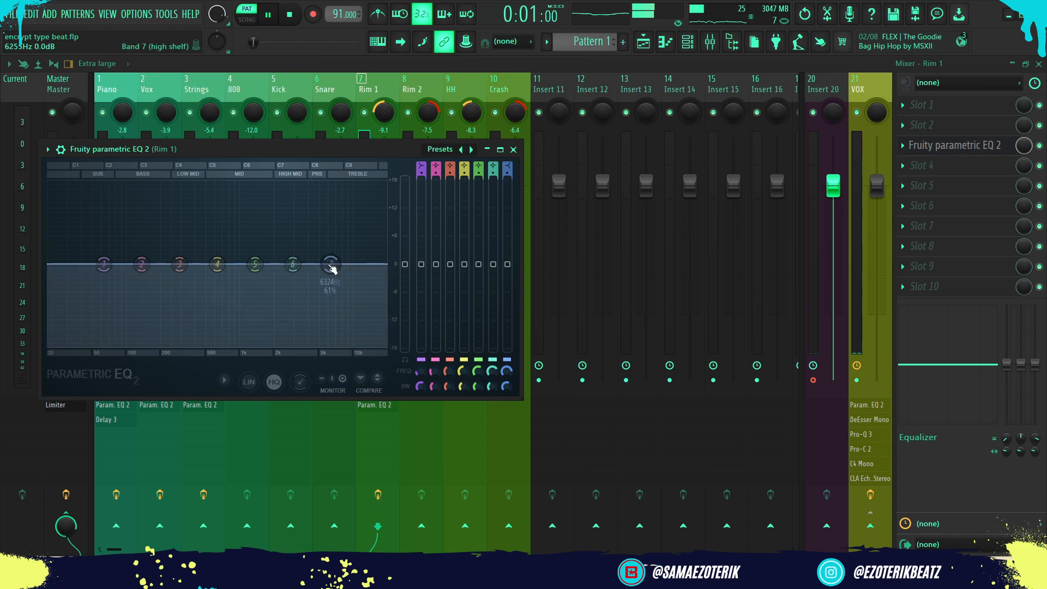
pyautogui.press('space')
# Change band 7 of the Rim 1 EQ to a lowered low pass filter and boost band 6 at about 3278 Hz
pyautogui.moveTo(331, 264)
pyautogui.mouseDown()
pyautogui.moveTo(373, 338)
pyautogui.moveTo(352, 347)
pyautogui.moveTo(350, 262)
pyautogui.moveTo(314, 264)
pyautogui.moveTo(298, 253)
pyautogui.moveTo(310, 265)
pyautogui.mouseUp()
pyautogui.rightClick(352, 348)
pyautogui.click(415, 382)
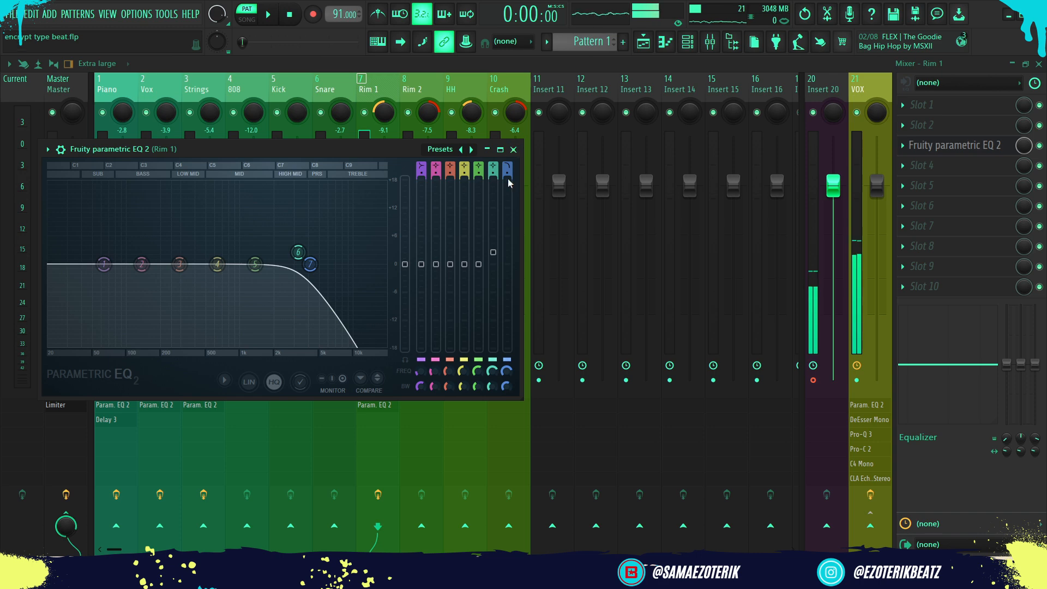
pyautogui.click(514, 149)
# Load Soundgoodizer into slot 4 of the Rim 1 mixer track and listen to the beat with it
pyautogui.click(934, 166)
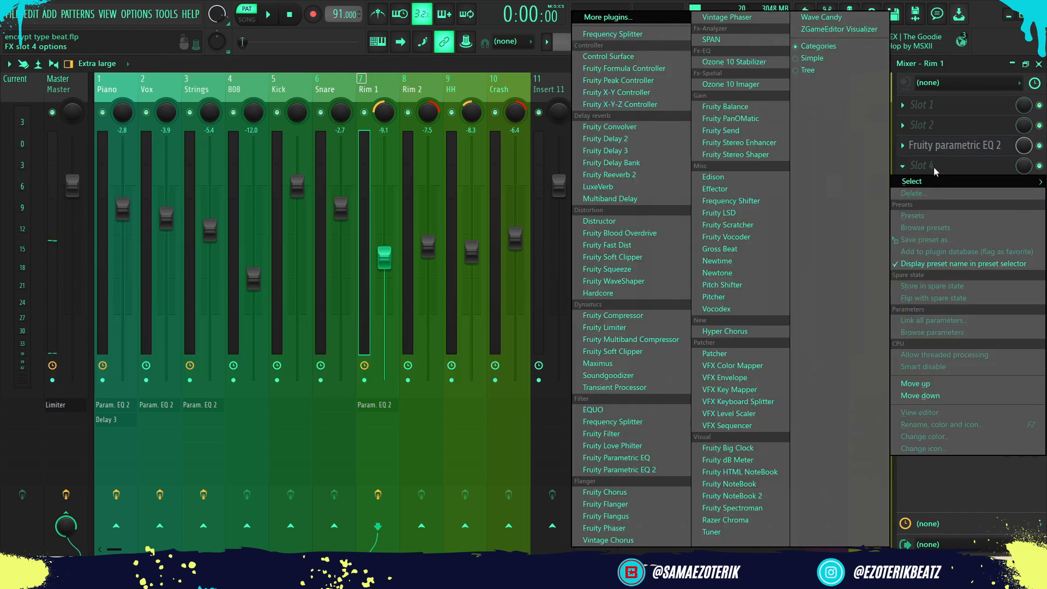
pyautogui.click(609, 376)
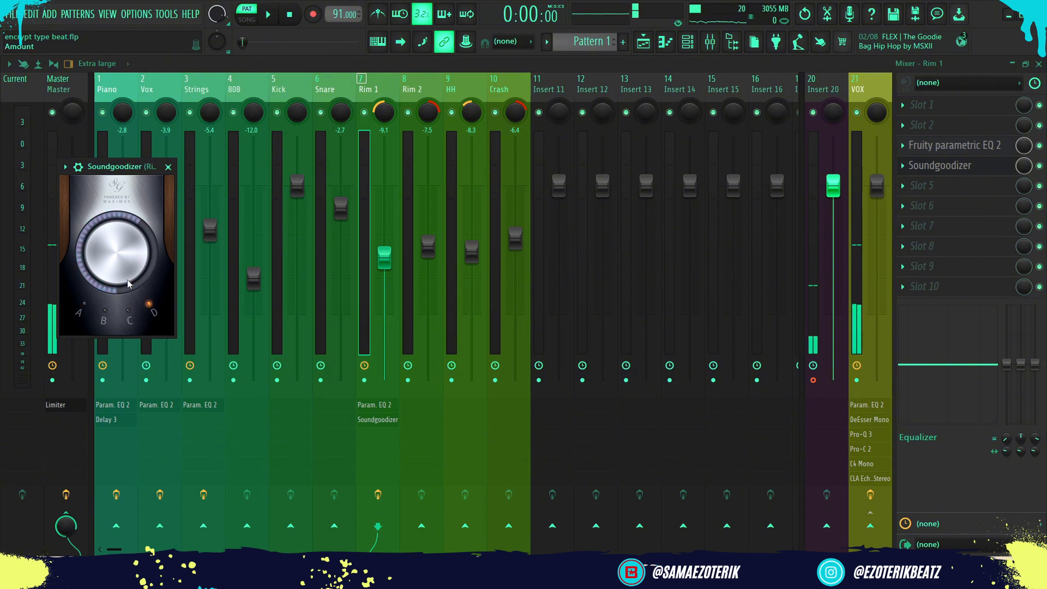
pyautogui.click(168, 166)
pyautogui.press('space')
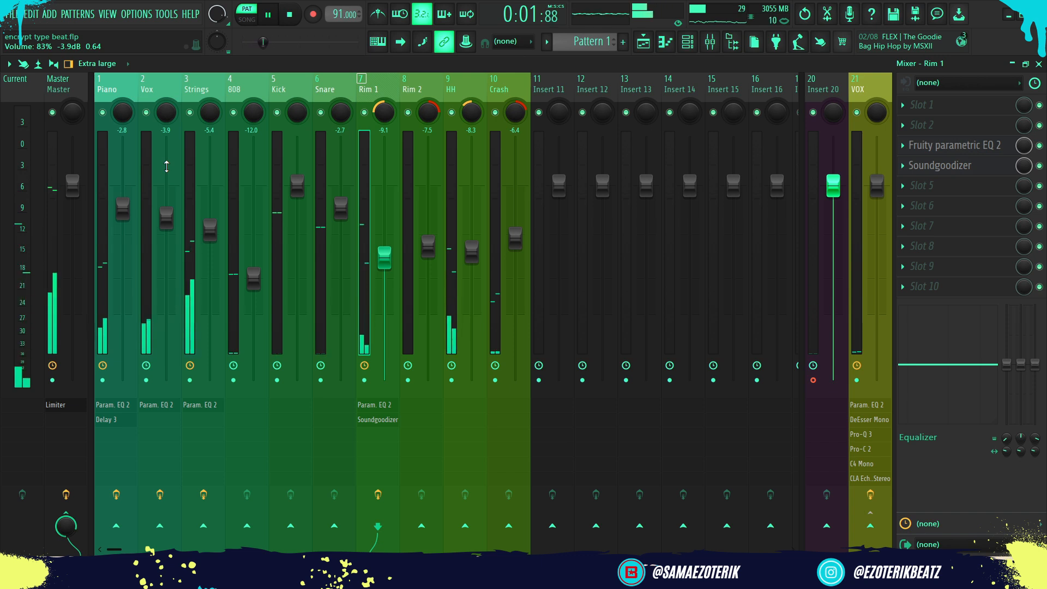
pyautogui.press('space')
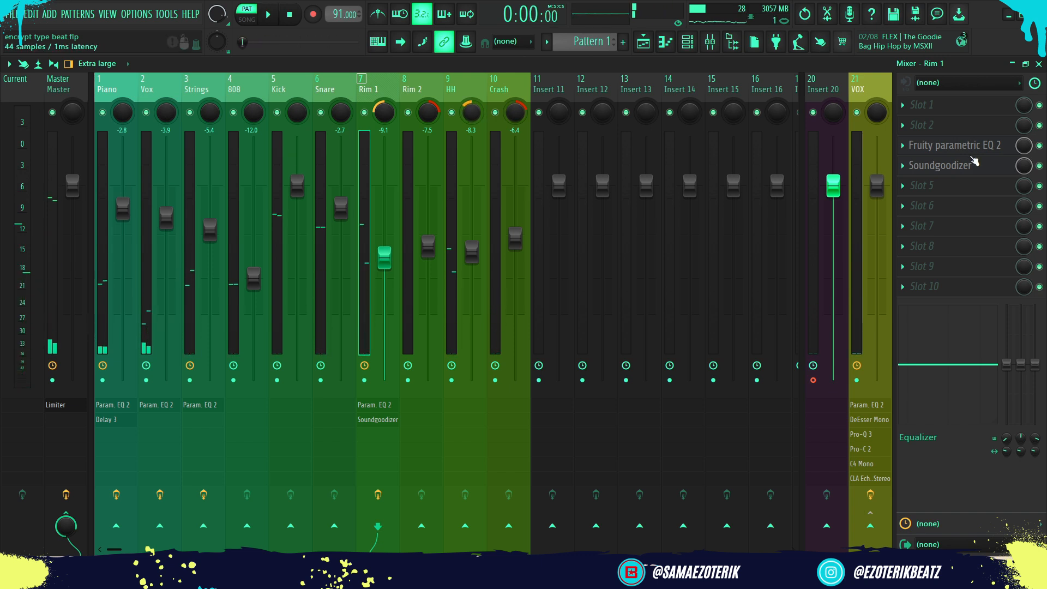
# Bypass Soundgoodizer on the Rim 1 track and play the beat to compare the sound
pyautogui.click(1039, 166)
pyautogui.press('space')
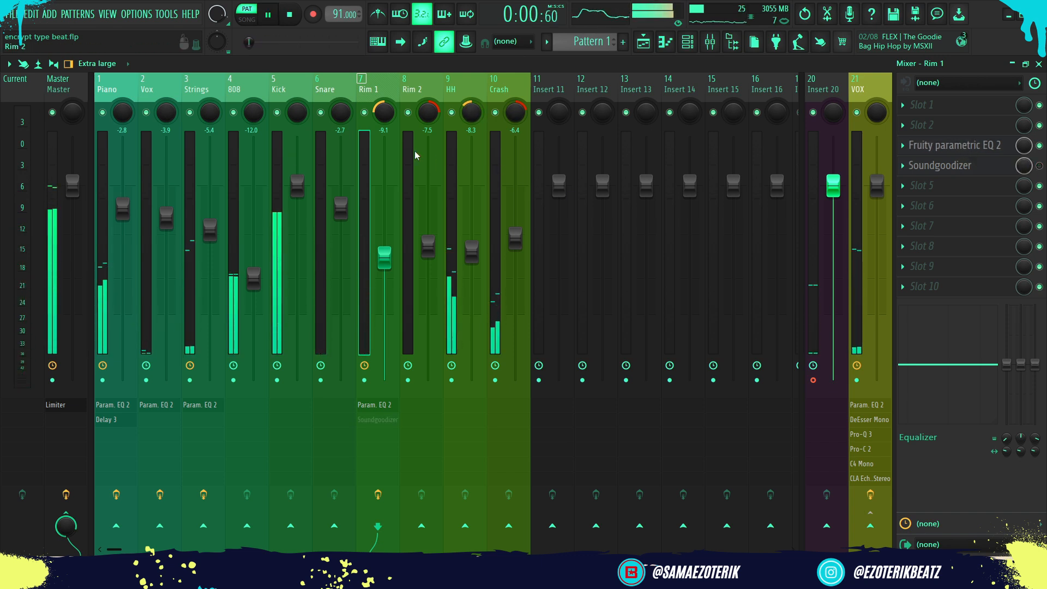
pyautogui.press('space')
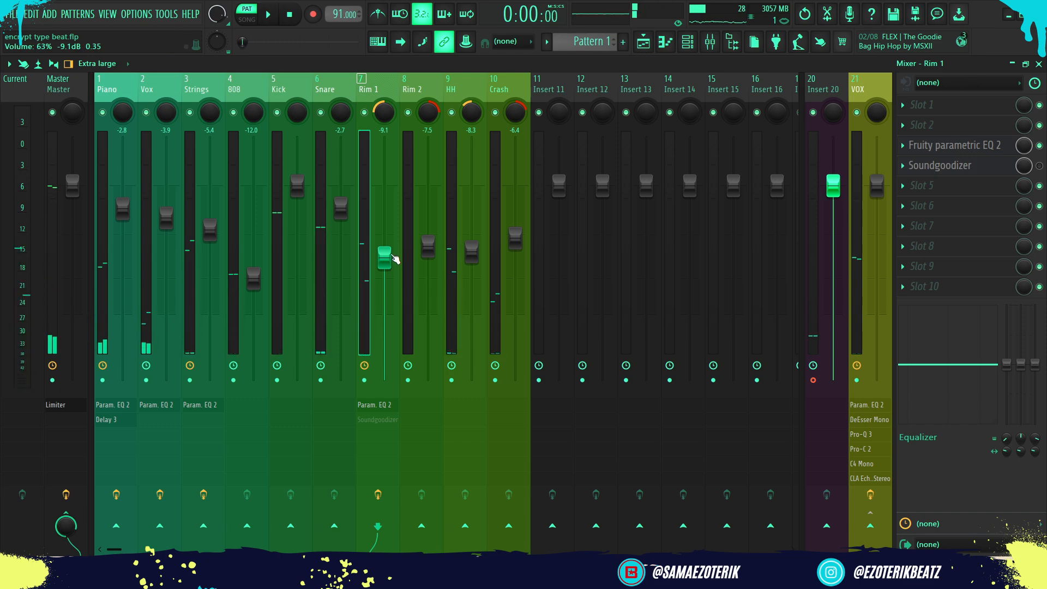
# Raise the Rim 1 EQ's low pass to about 8217 Hz and move band 6 higher in frequency with less boost
pyautogui.click(964, 147)
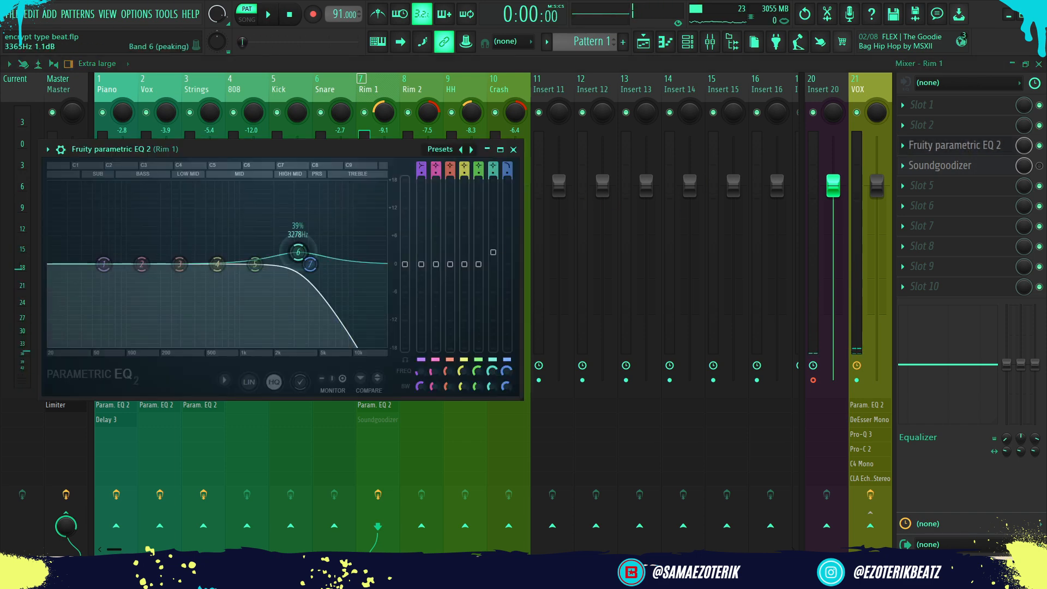
pyautogui.moveTo(312, 265)
pyautogui.mouseDown()
pyautogui.moveTo(345, 264)
pyautogui.moveTo(299, 255)
pyautogui.moveTo(320, 261)
pyautogui.mouseUp()
pyautogui.press('space')
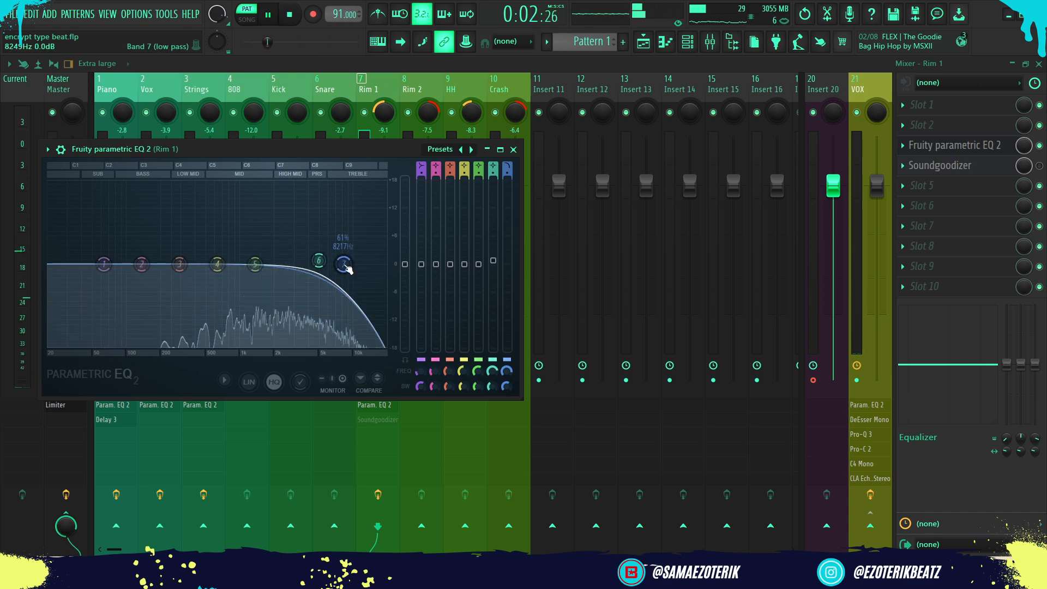
pyautogui.press('space')
pyautogui.click(514, 149)
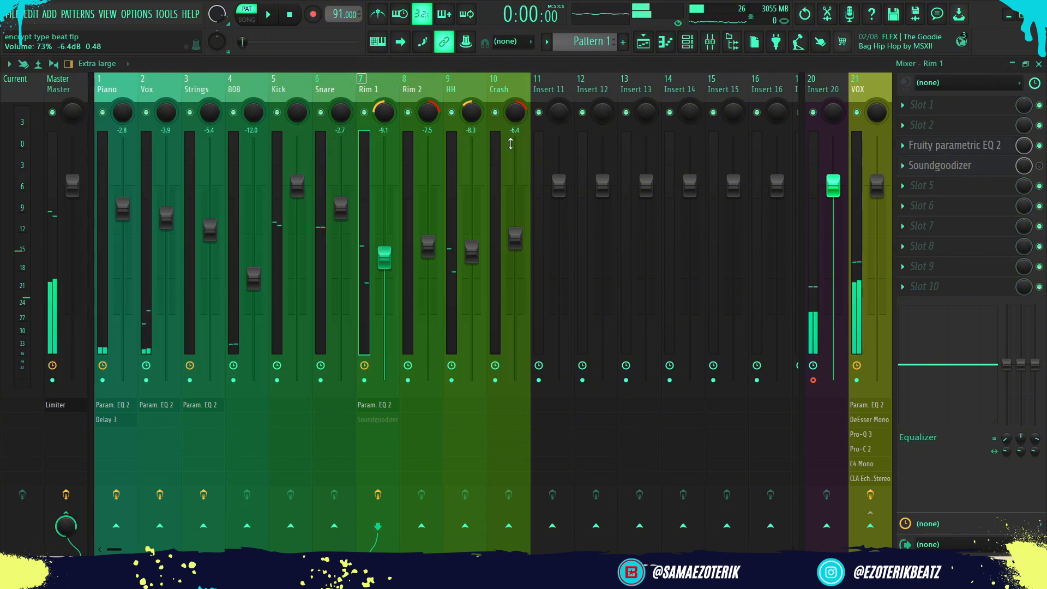
# Re-enable Soundgoodizer on Rim 1 in mode A at a low amount, and lower the track's level to -14.5 dB
pyautogui.click(982, 168)
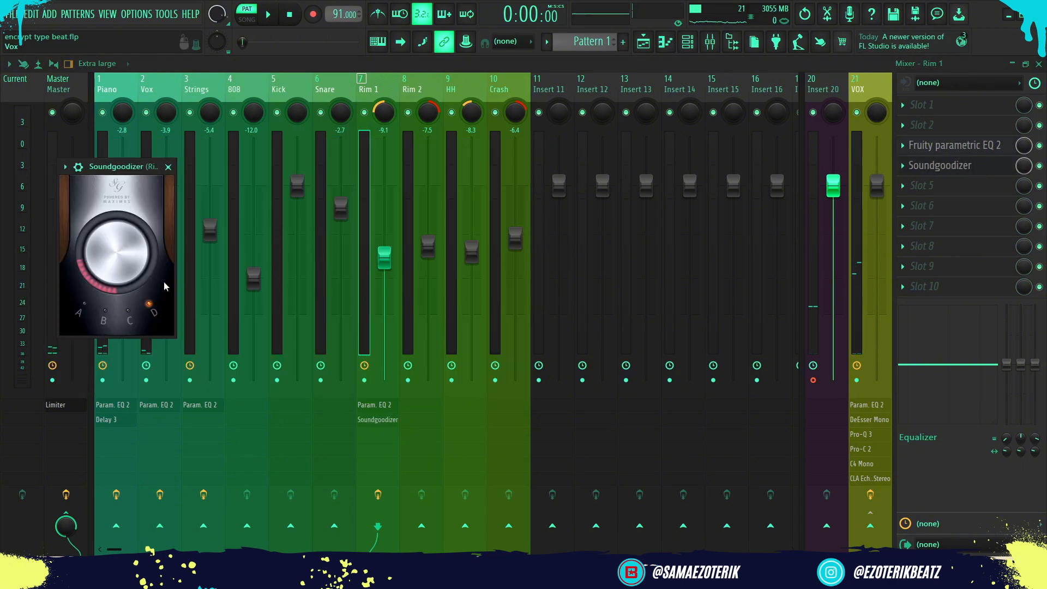
pyautogui.click(81, 313)
pyautogui.press('space')
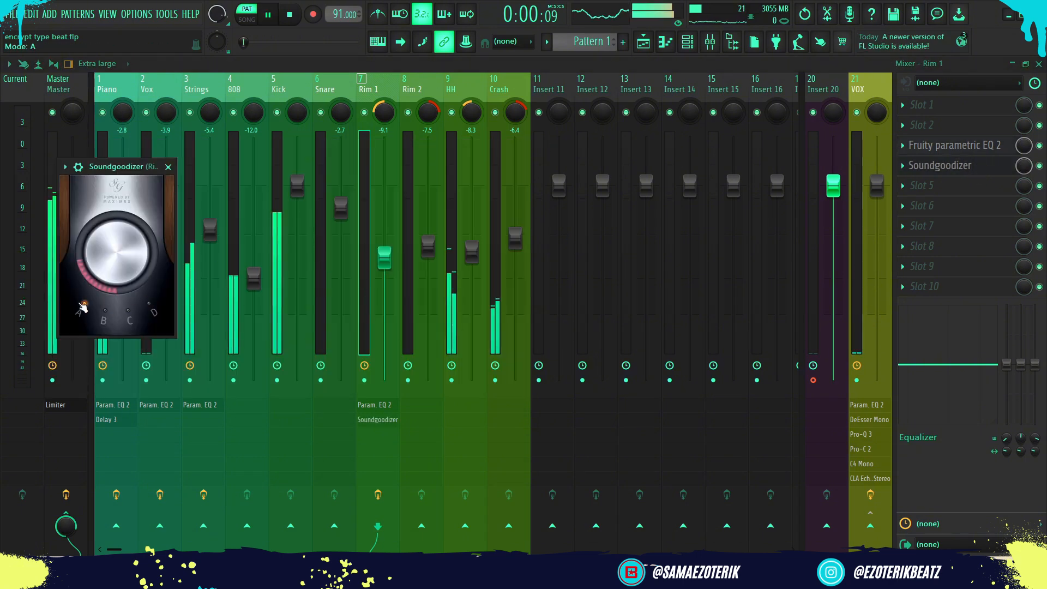
pyautogui.click(171, 166)
pyautogui.moveTo(385, 256); pyautogui.dragTo(385, 295)
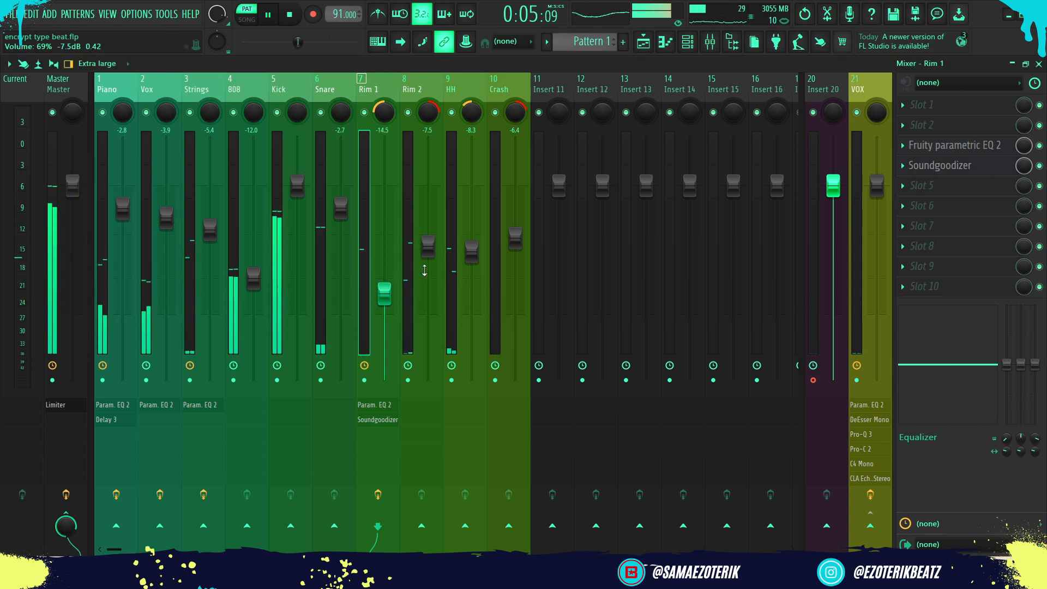
# Lower the Rim 2 mixer track to -9.7 dB and raise Rim 1 to -11.7 dB
pyautogui.click(428, 247)
pyautogui.moveTo(428, 246); pyautogui.dragTo(431, 266)
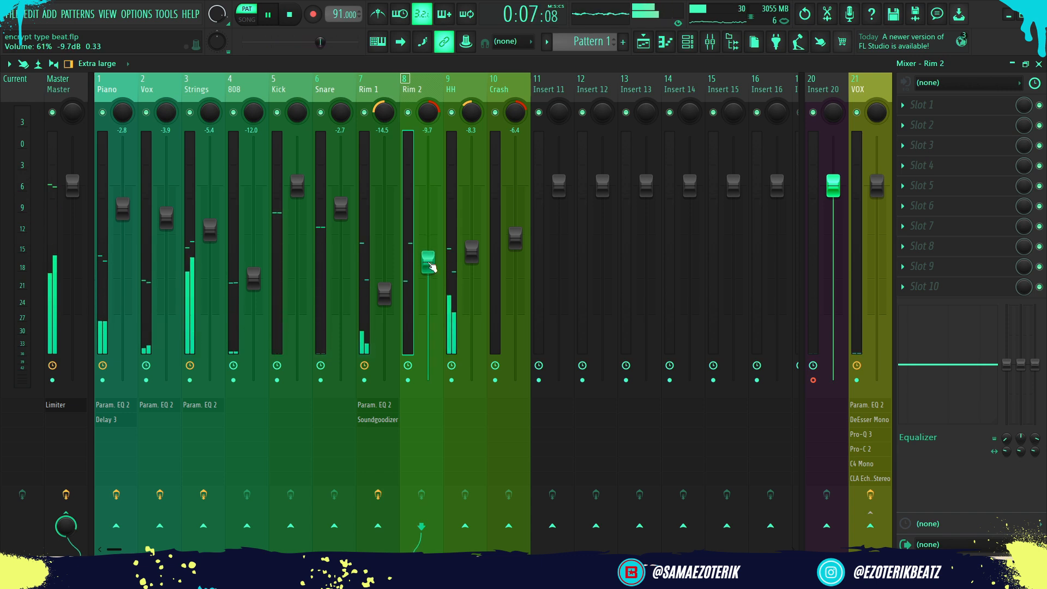
pyautogui.moveTo(385, 295); pyautogui.dragTo(386, 281)
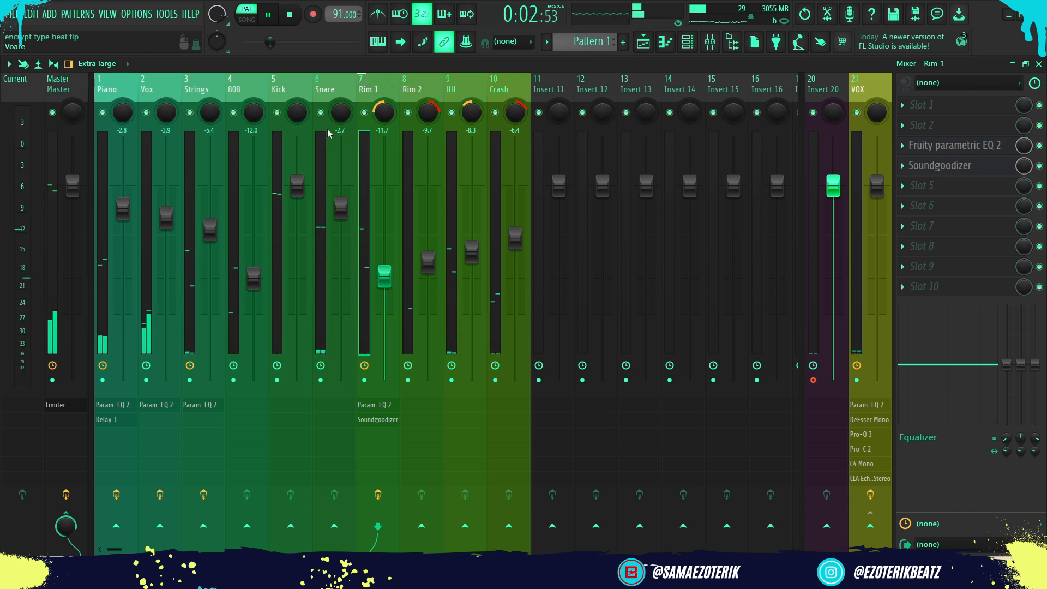
# Lower the Strings mixer track's level to -6.7 dB while the beat plays
pyautogui.click(210, 234)
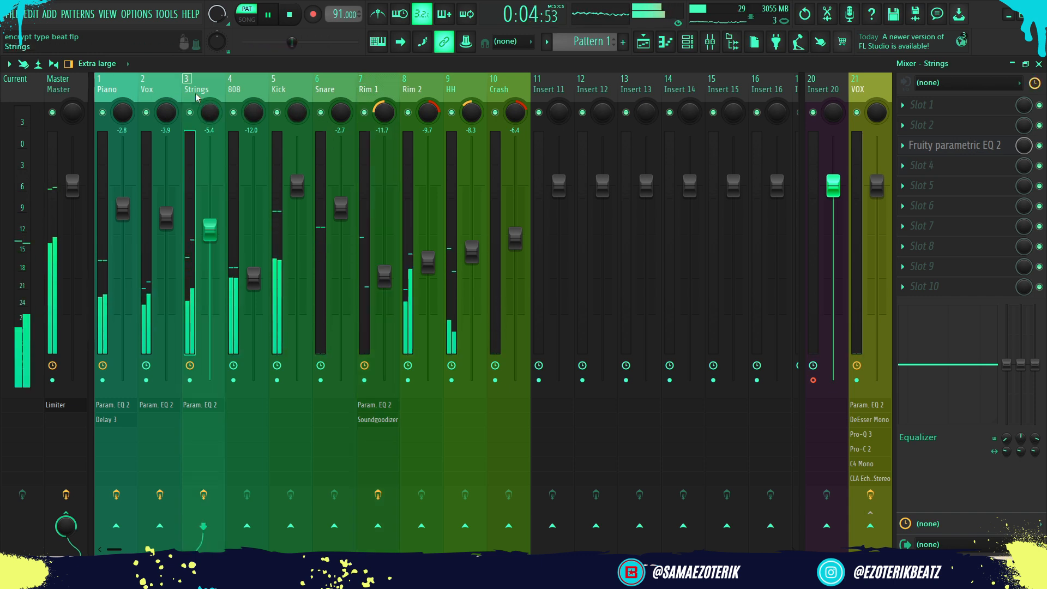
pyautogui.moveTo(210, 243)
pyautogui.mouseDown()
pyautogui.moveTo(210, 263)
pyautogui.moveTo(210, 247)
pyautogui.mouseUp()
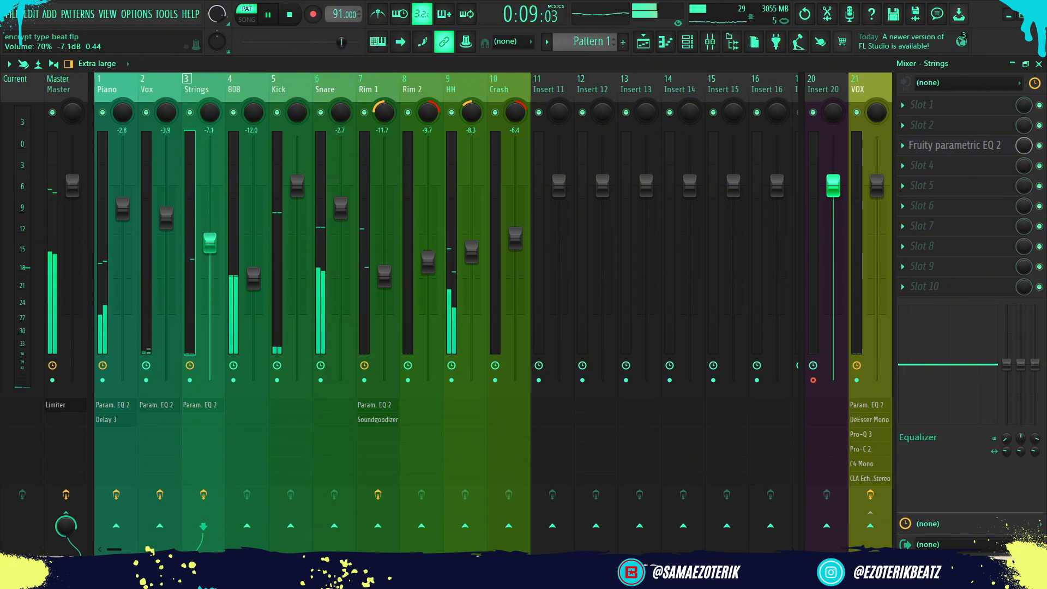
pyautogui.click(642, 47)
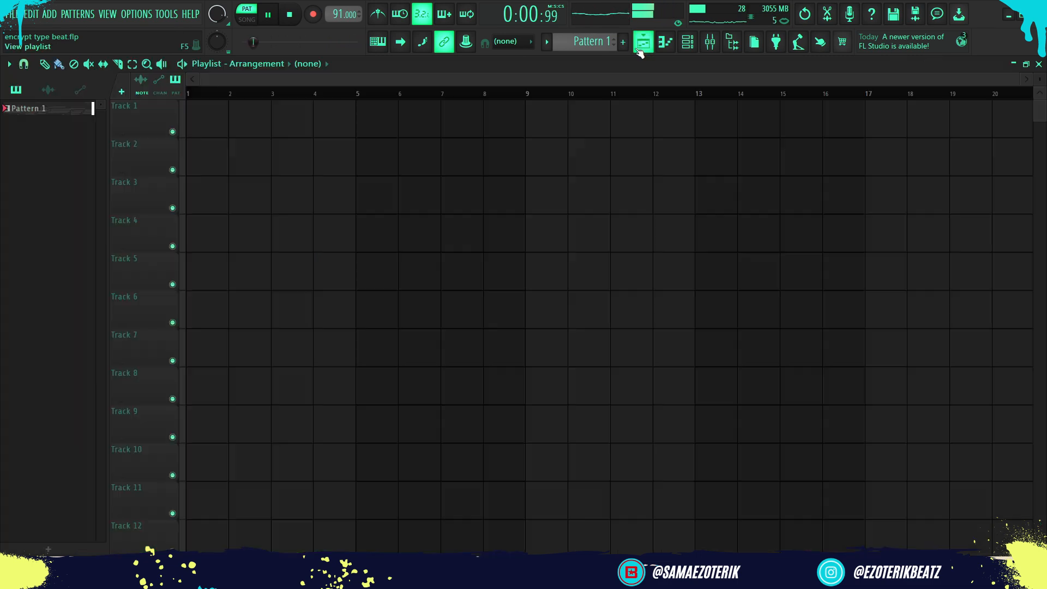
pyautogui.click(709, 45)
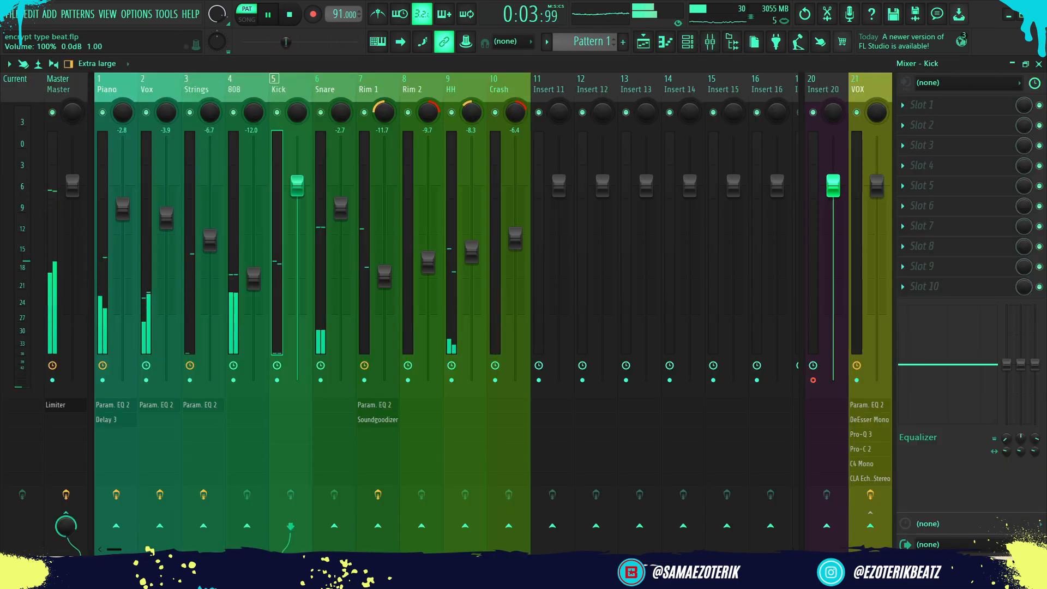
# Lower the mixer levels of the Kick to -3.2 dB, the 808 to -12.6 dB and the HH to -10.9 dB
pyautogui.moveTo(297, 203); pyautogui.dragTo(298, 212)
pyautogui.moveTo(253, 280); pyautogui.dragTo(253, 283)
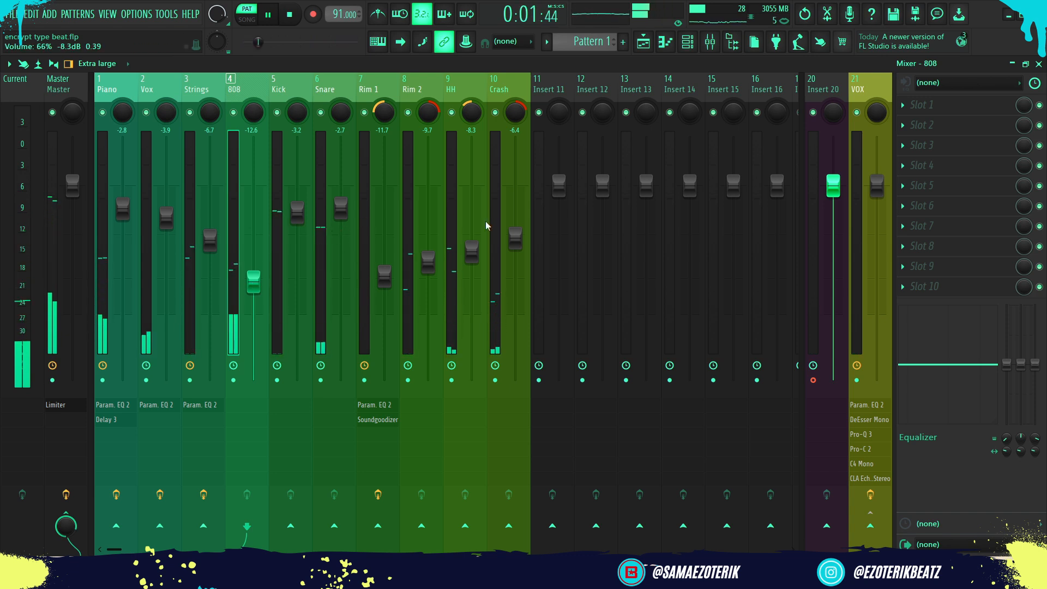
pyautogui.moveTo(474, 253); pyautogui.dragTo(474, 273)
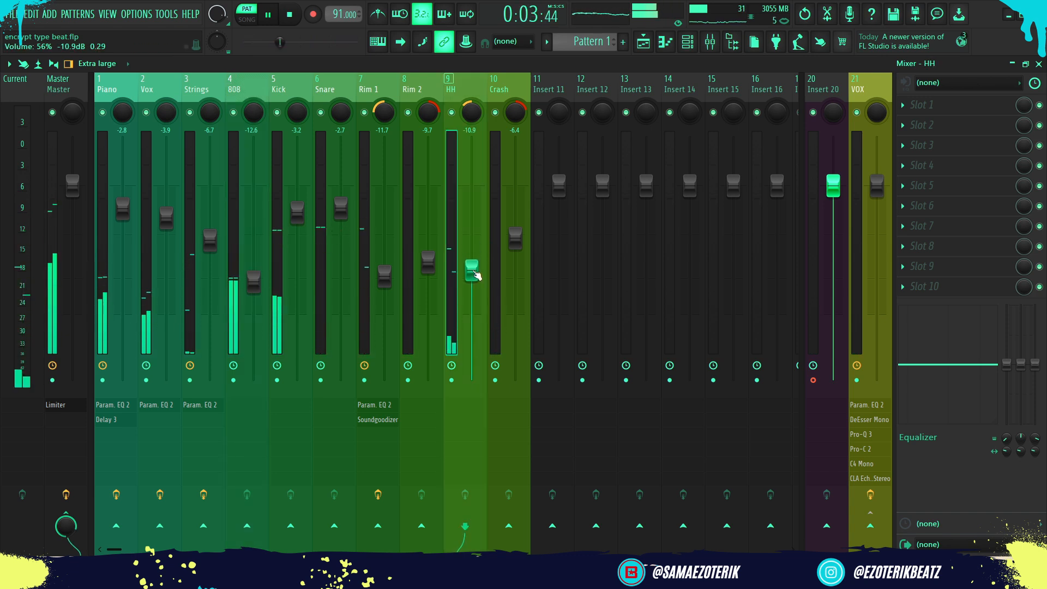
# Open the channel rack over the mixer and stop the beat's playback
pyautogui.click(109, 90)
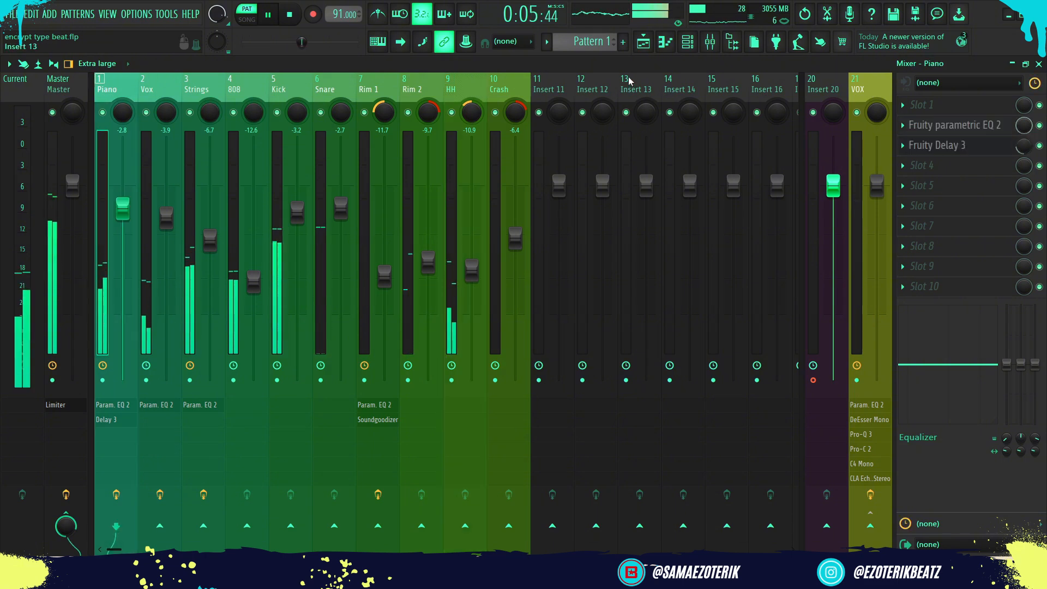
pyautogui.click(687, 42)
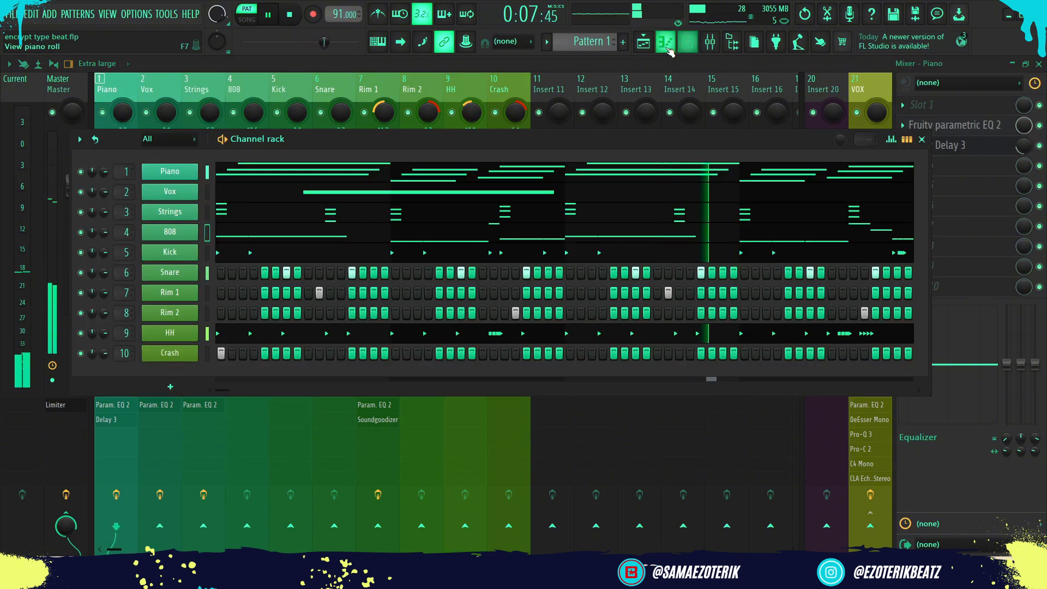
pyautogui.press('space')
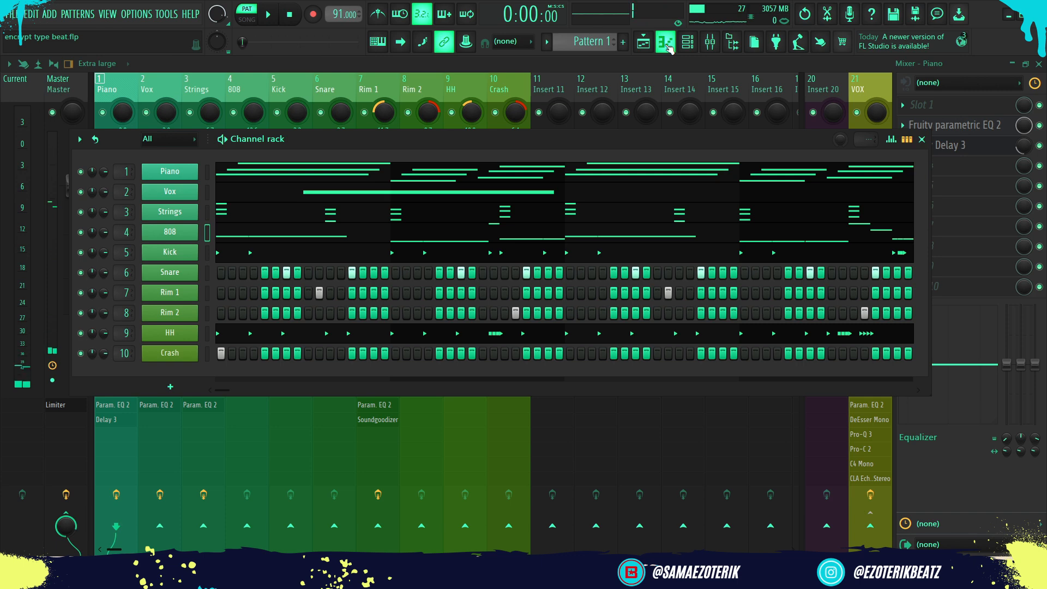